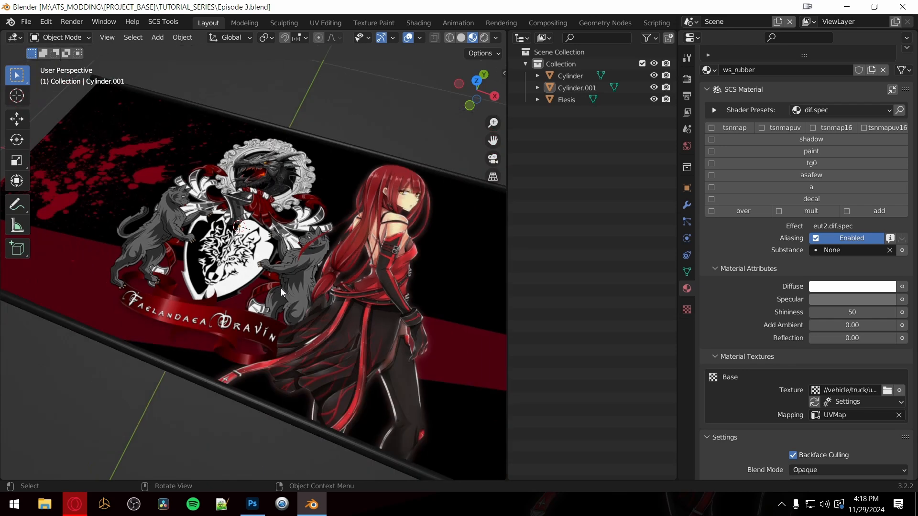
pyautogui.moveTo(280, 288); pyautogui.dragTo(301, 315, button='middle')
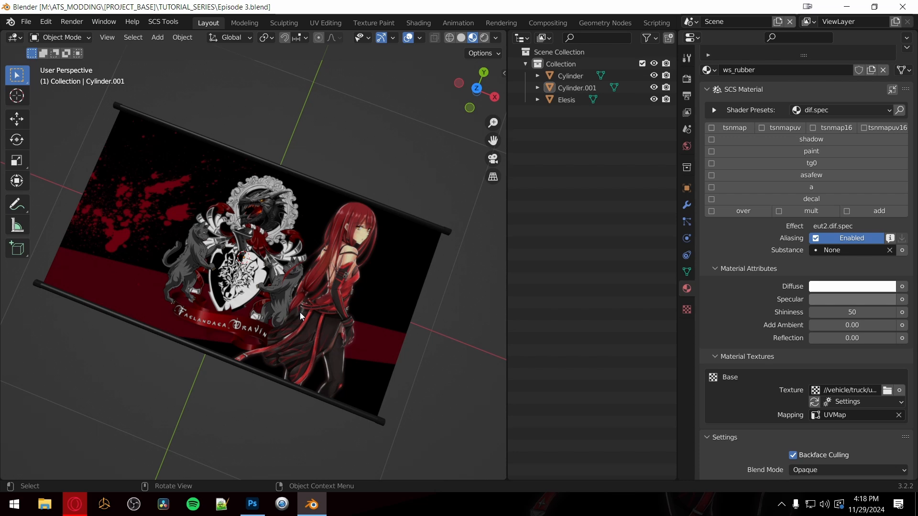
pyautogui.moveTo(373, 350); pyautogui.dragTo(354, 320, button='middle')
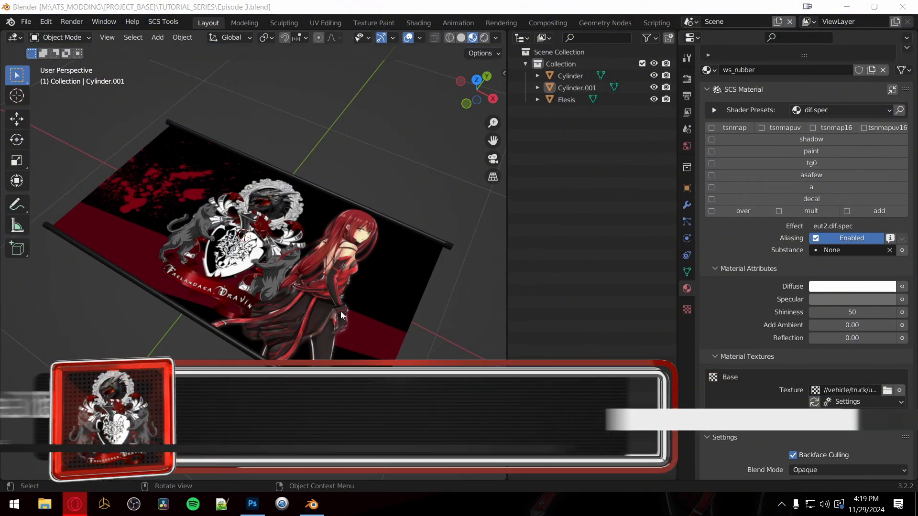
pyautogui.scroll(-2, 332, 315)
pyautogui.scroll(2, 331, 316)
pyautogui.moveTo(331, 315)
pyautogui.mouseDown(button='middle')
pyautogui.moveTo(322, 259)
pyautogui.moveTo(339, 349)
pyautogui.moveTo(324, 330)
pyautogui.mouseUp(button='middle')
# Step: Open the SCS Models - ConverterPIX & BT import at the American Truck Simulator folder and cancel it
pyautogui.click(26, 22)
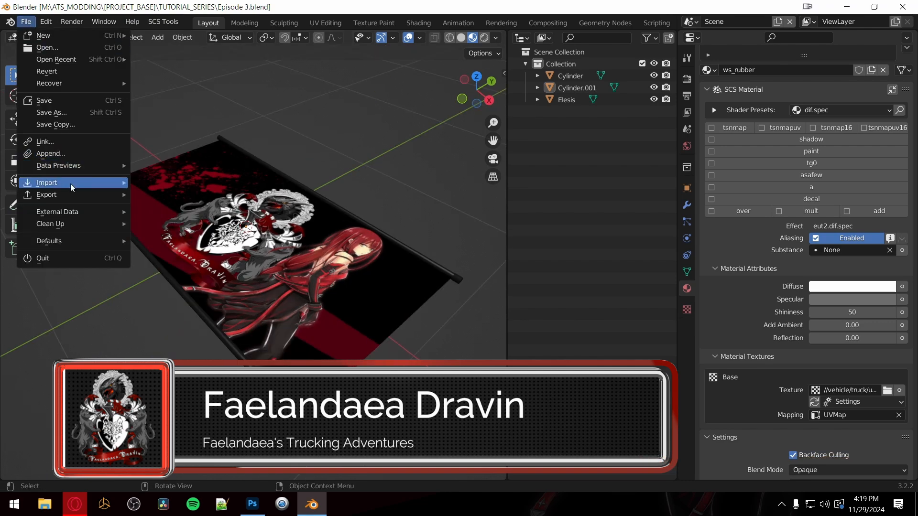
pyautogui.moveTo(70, 184)
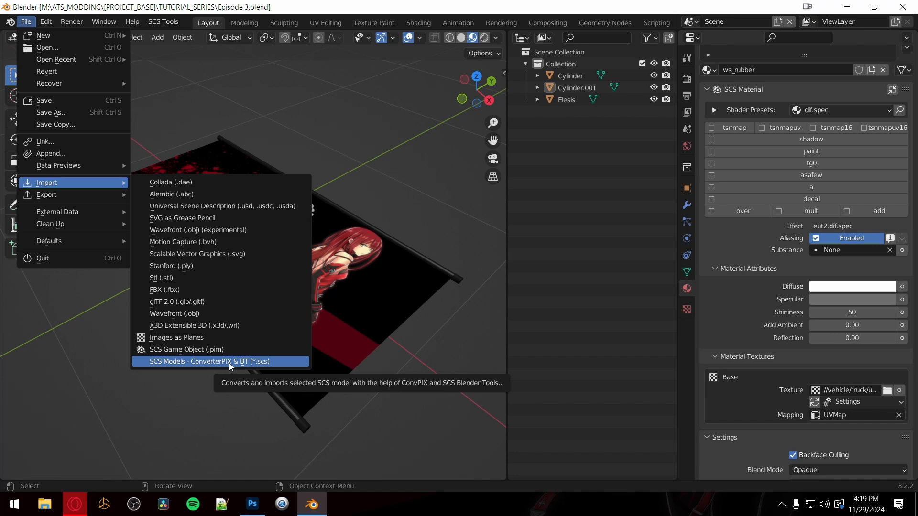
pyautogui.click(228, 363)
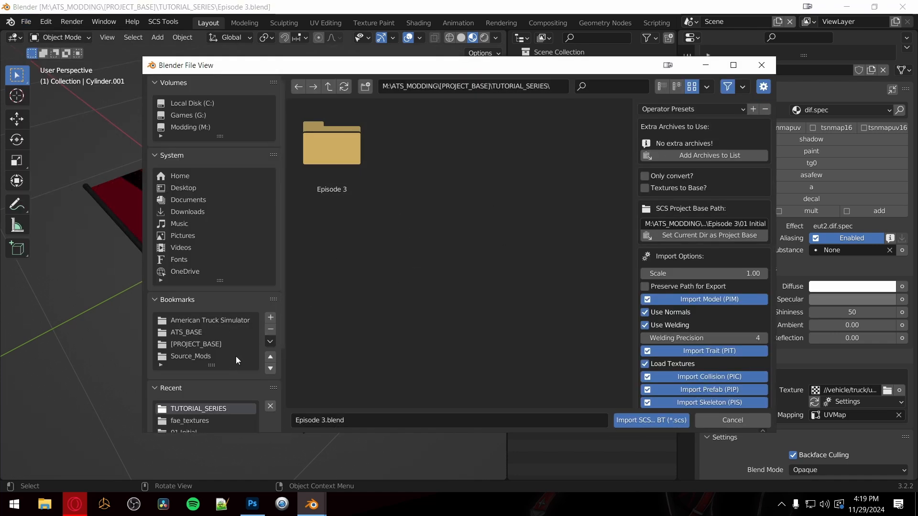
pyautogui.click(225, 320)
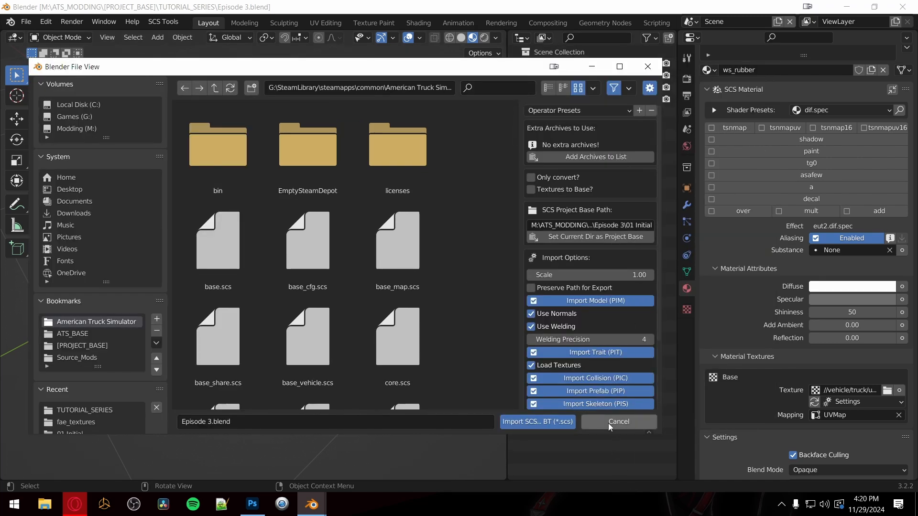
pyautogui.click(609, 423)
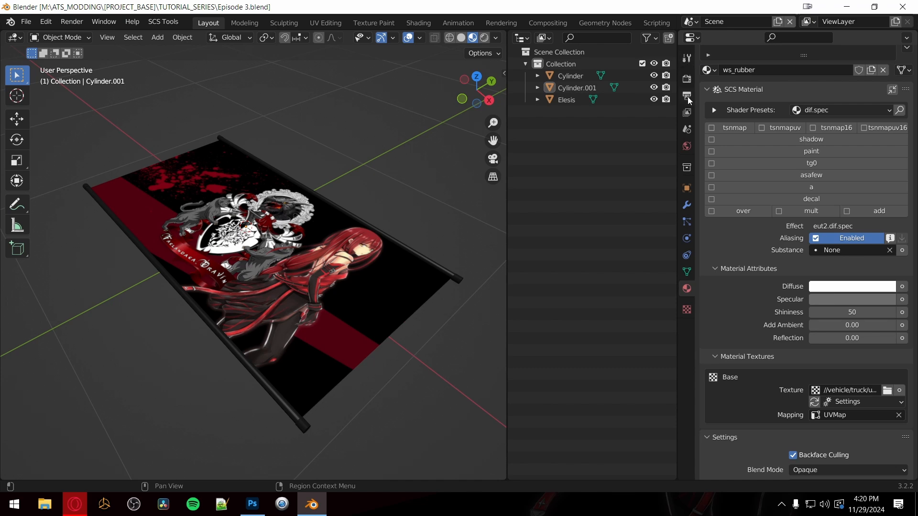
# Step: Show the SCS Global Settings to check the SCS Project Base Path and the other library paths
pyautogui.click(688, 61)
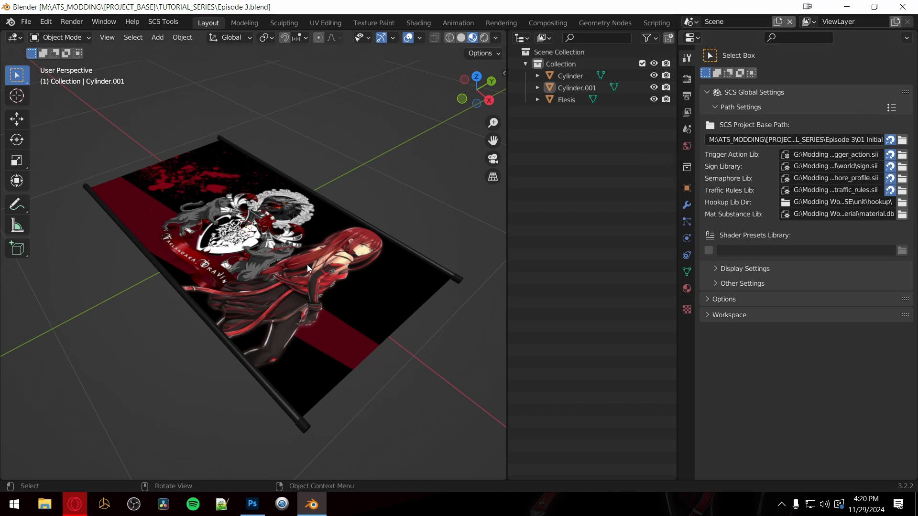
pyautogui.scroll(5, 278, 274)
pyautogui.scroll(-5, 280, 269)
pyautogui.moveTo(292, 271); pyautogui.dragTo(274, 273, button='middle')
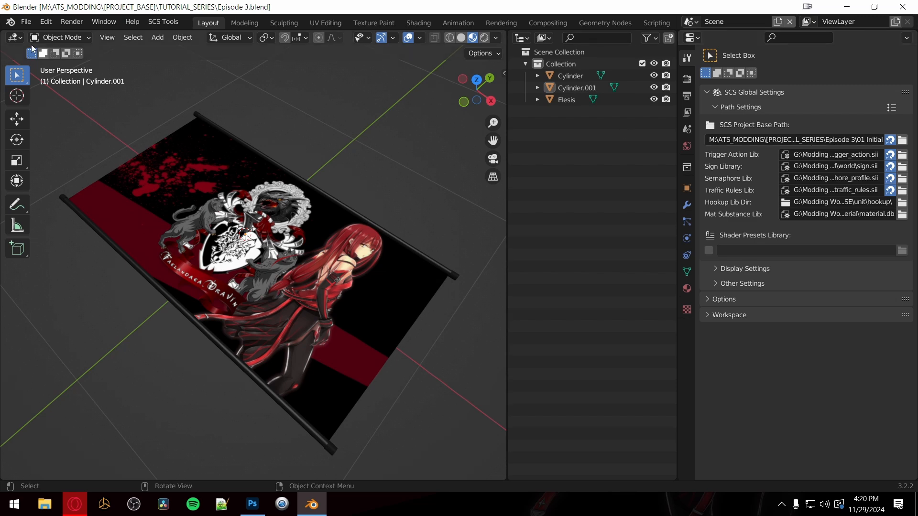
# Step: Start an SCS Models - ConverterPIX & BT import and browse to the bookmarked American Truck Simulator folder
pyautogui.click(26, 21)
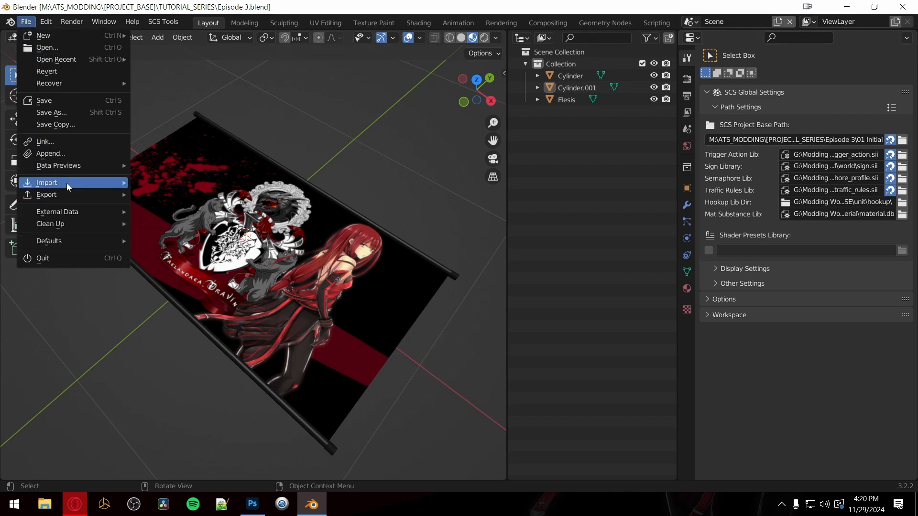
pyautogui.moveTo(67, 183)
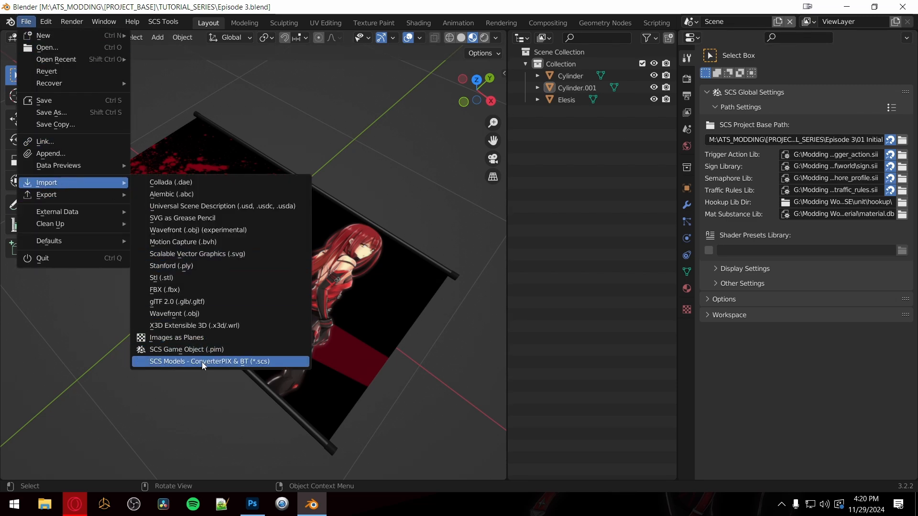
pyautogui.click(252, 364)
pyautogui.click(227, 319)
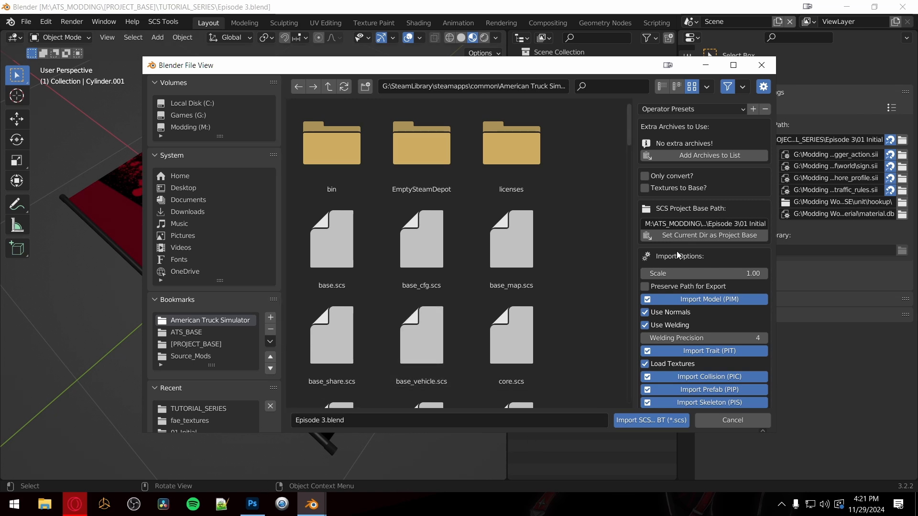
# Step: Switch to Steam and browse the local files of American Truck Simulator from the game library
pyautogui.click(782, 505)
pyautogui.click(757, 458)
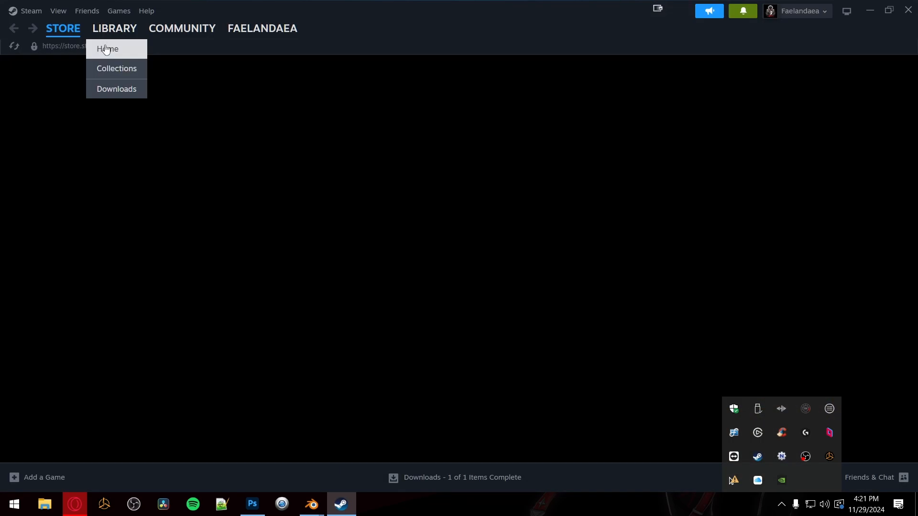
pyautogui.click(106, 48)
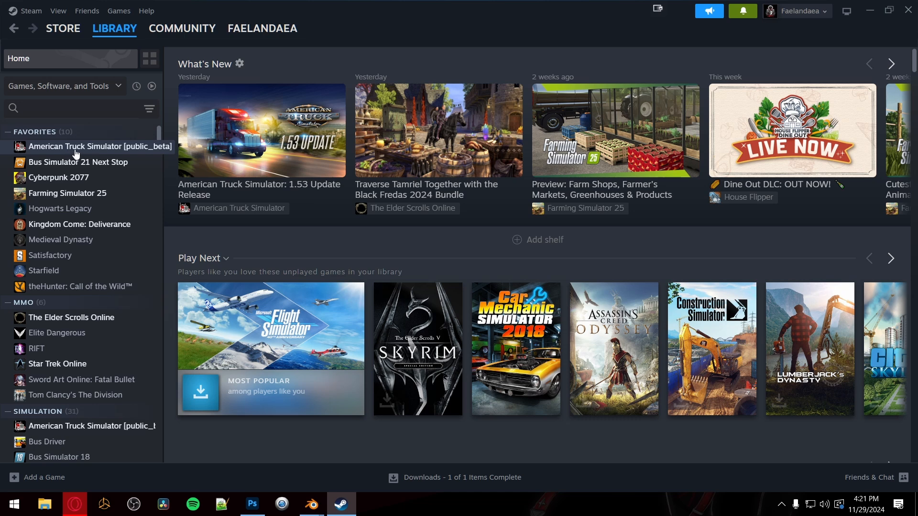
pyautogui.rightClick(64, 151)
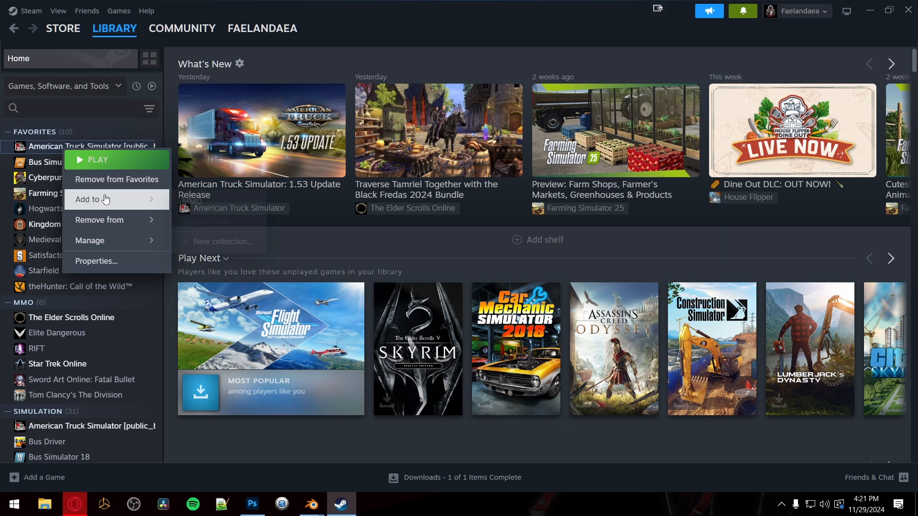
pyautogui.moveTo(117, 242)
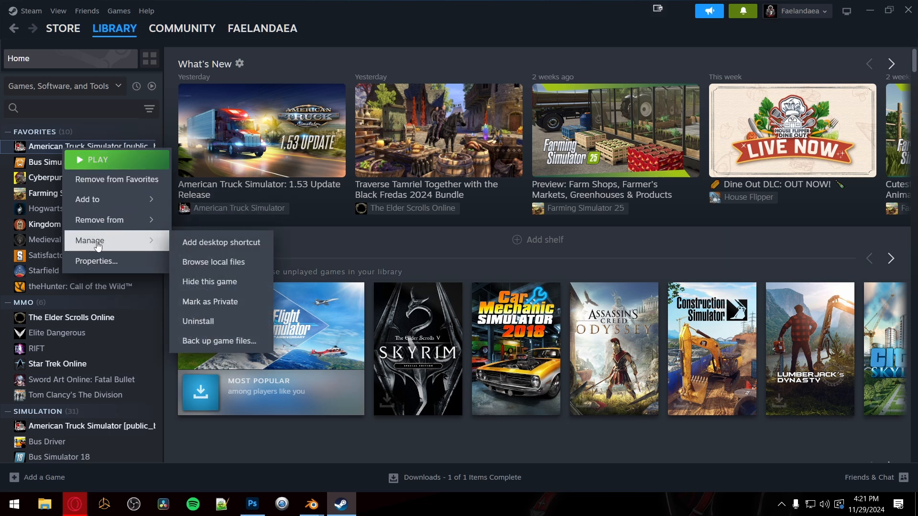
pyautogui.click(214, 264)
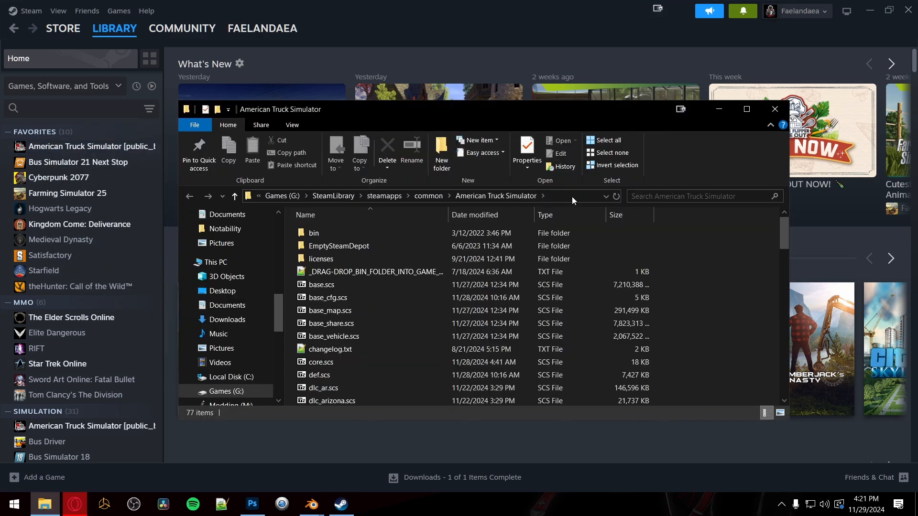
# Step: Look through the game's .scs archives and copy the American Truck Simulator folder path
pyautogui.click(572, 196)
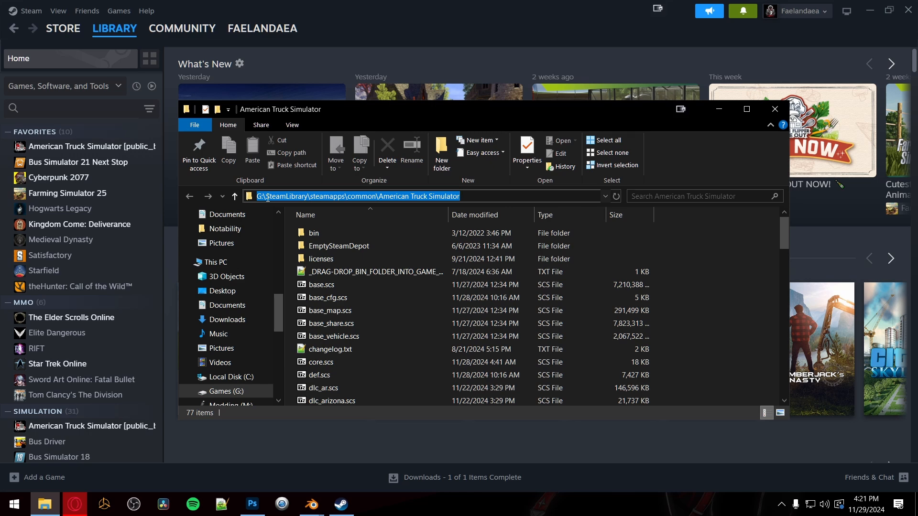
pyautogui.scroll(-6, 348, 299)
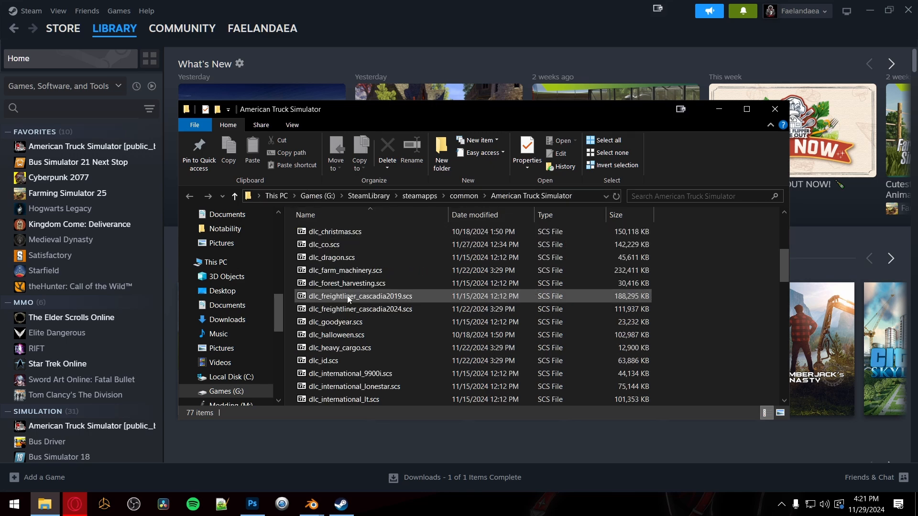
pyautogui.scroll(-9, 348, 299)
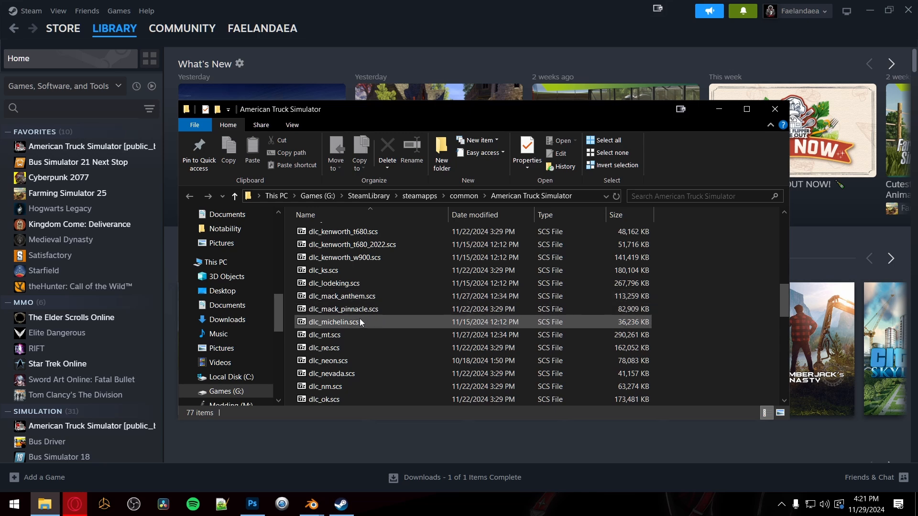
pyautogui.scroll(15, 366, 322)
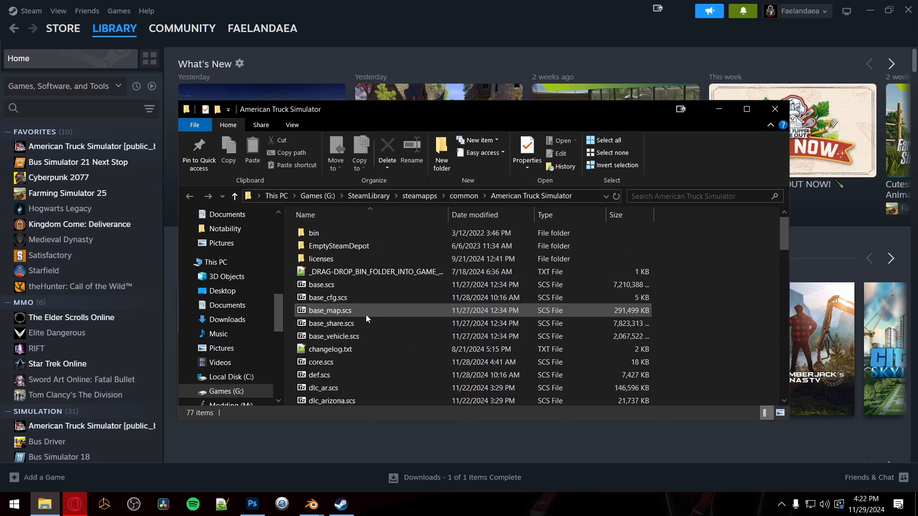
pyautogui.click(407, 196)
pyautogui.rightClick(394, 197)
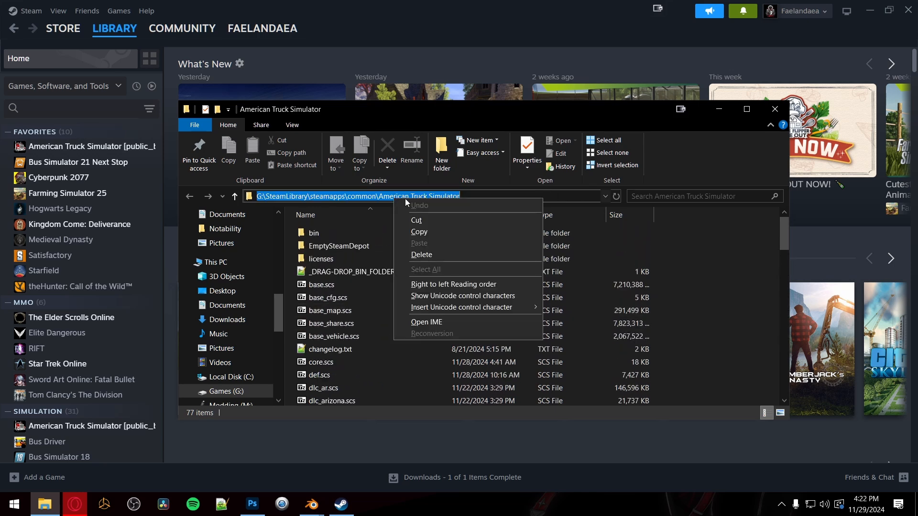
pyautogui.click(427, 233)
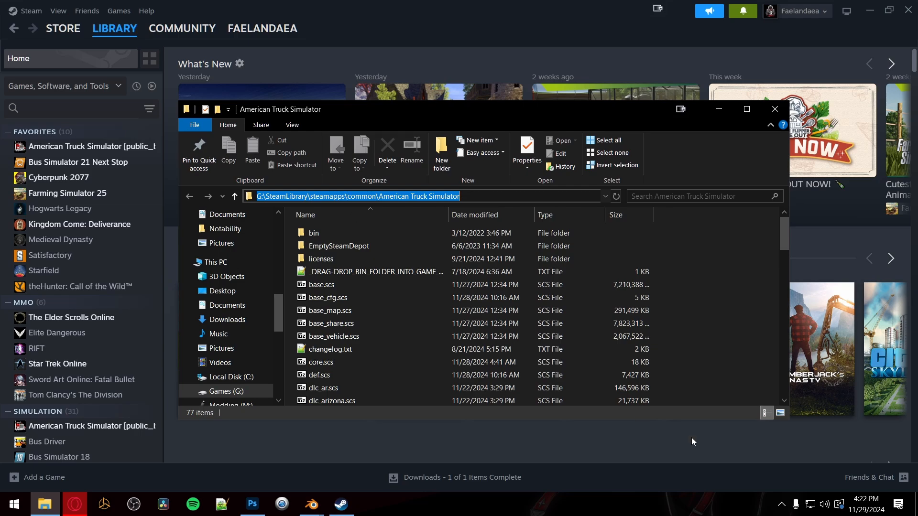
# Step: Switch back to Blender, paste the copied game folder path into the import file browser, and cancel the import
pyautogui.click(311, 504)
pyautogui.click(377, 459)
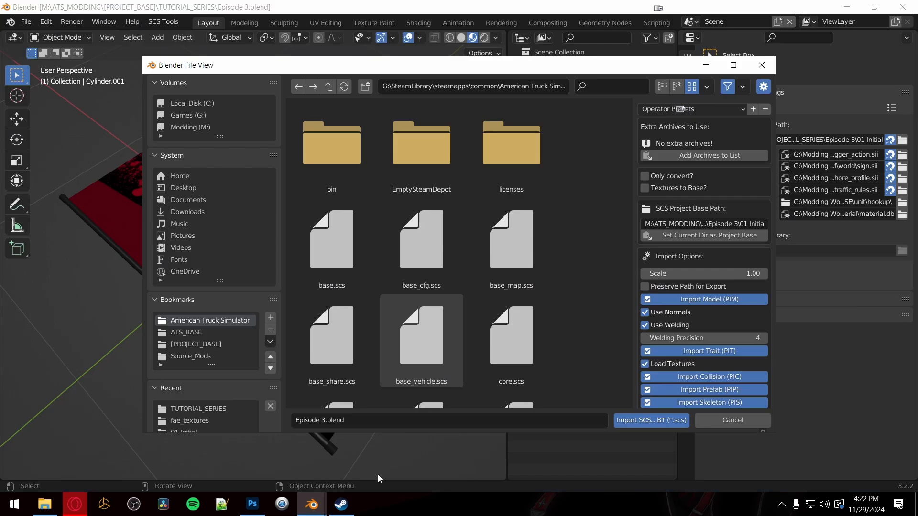
pyautogui.click(501, 87)
pyautogui.hotkey('ctrl', 'v')
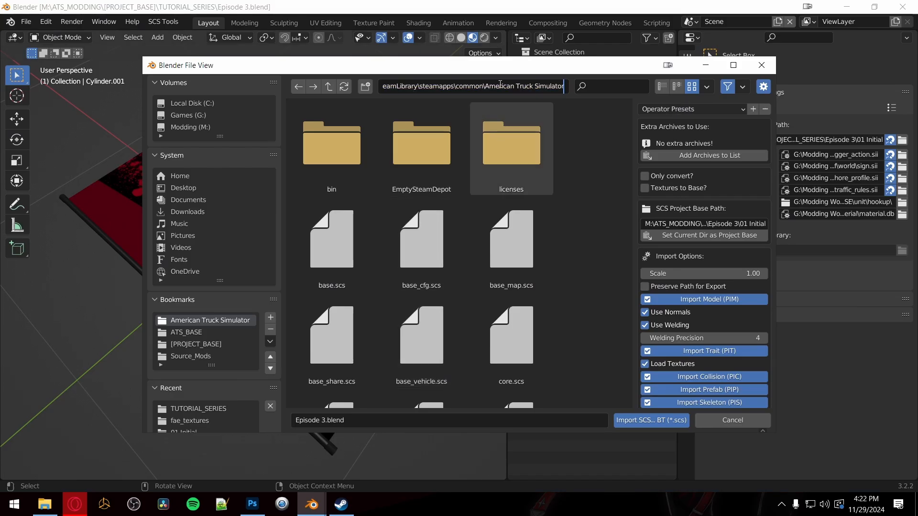
pyautogui.press('Return')
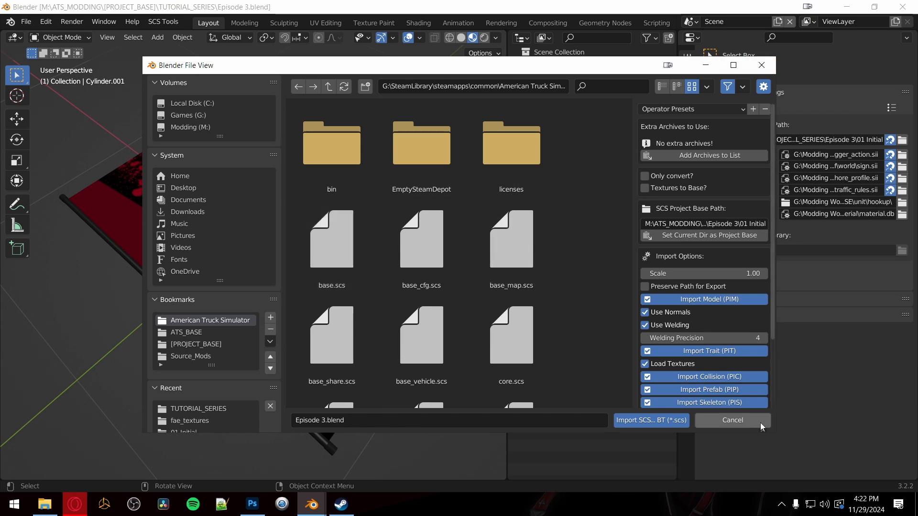
pyautogui.click(732, 420)
# Step: Start an SCS Models - ConverterPIX & BT import and look through the archives in the bookmarked American Truck Simulator folder
pyautogui.click(25, 21)
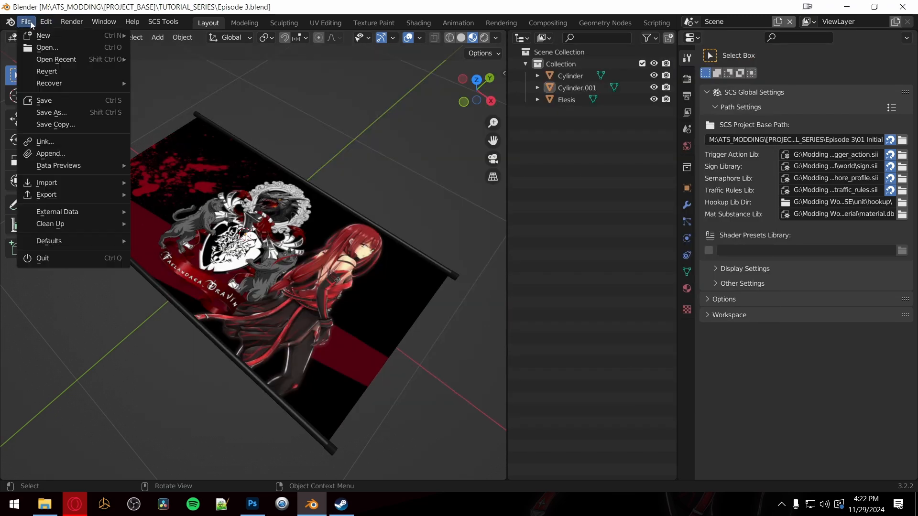
pyautogui.moveTo(58, 183)
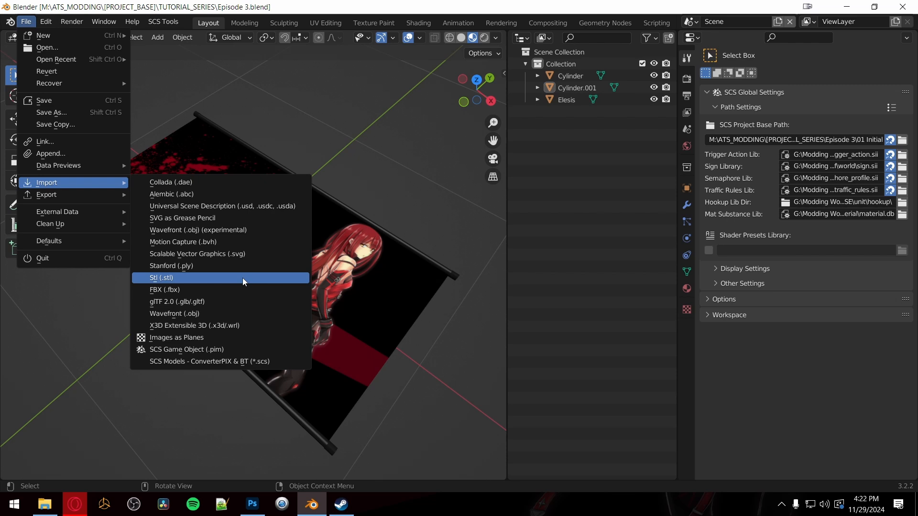
pyautogui.click(246, 361)
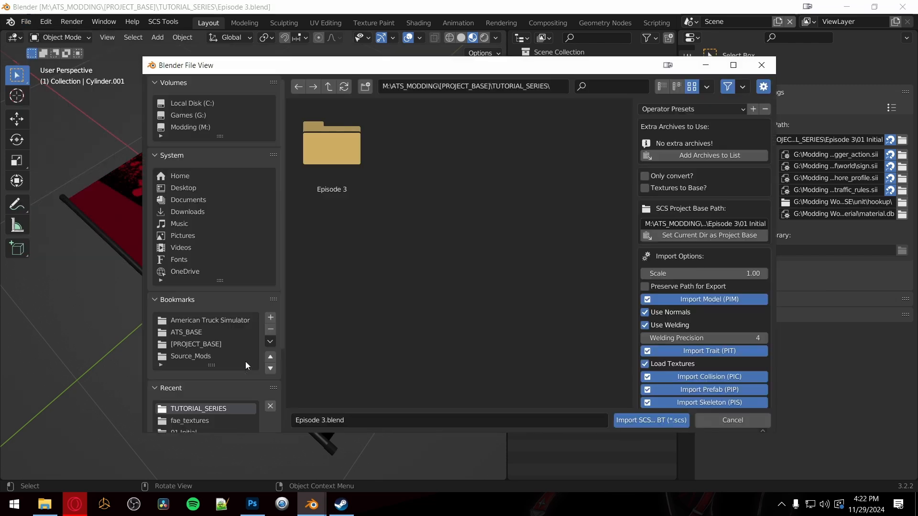
pyautogui.click(188, 319)
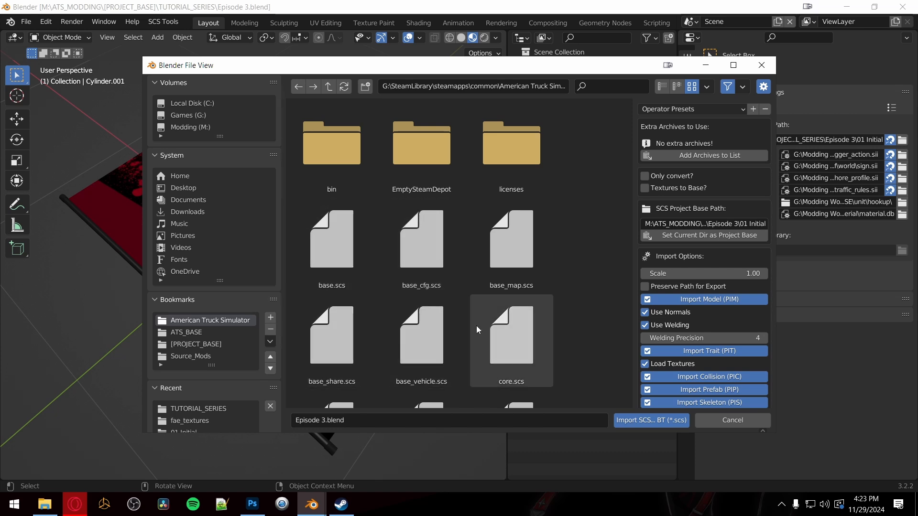
pyautogui.scroll(-2, 438, 328)
pyautogui.scroll(-3, 435, 330)
pyautogui.scroll(5, 434, 333)
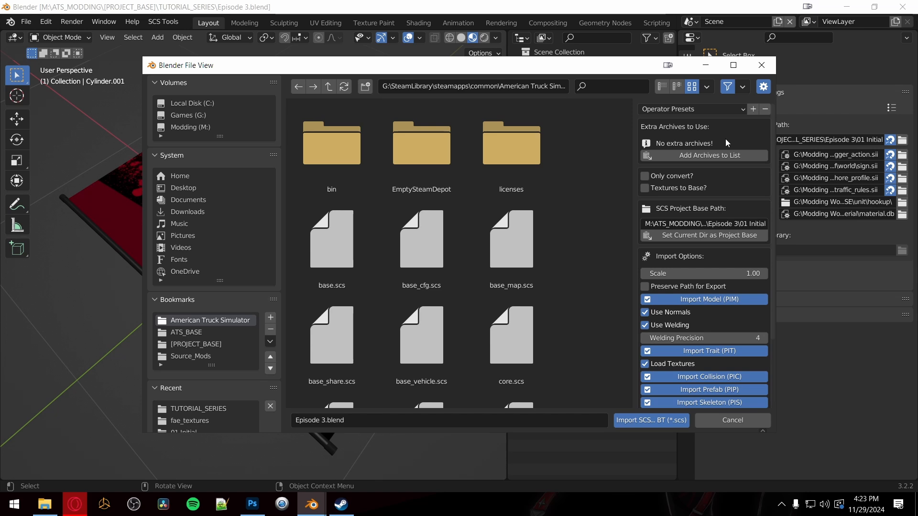
# Step: Add base.scs, base_share.scs and base_vehicle.scs from the American Truck Simulator folder to the extra archives list
pyautogui.click(342, 259)
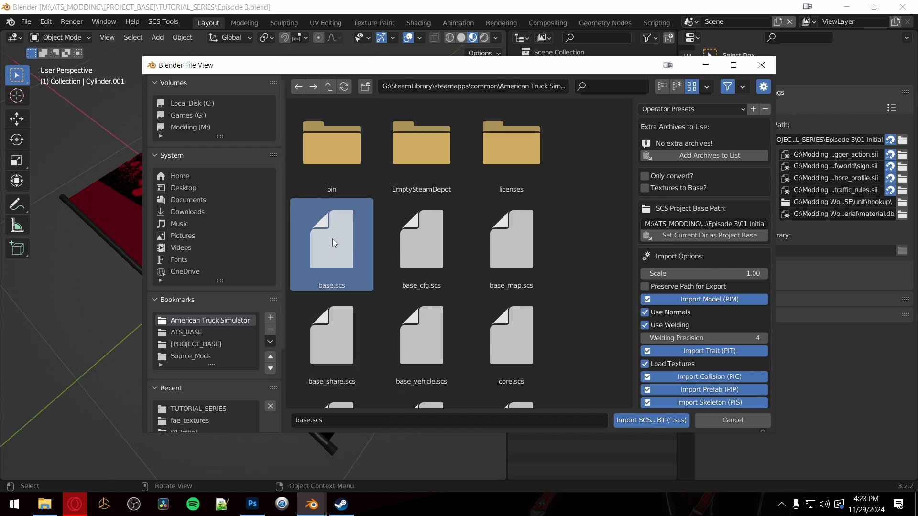
pyautogui.click(709, 155)
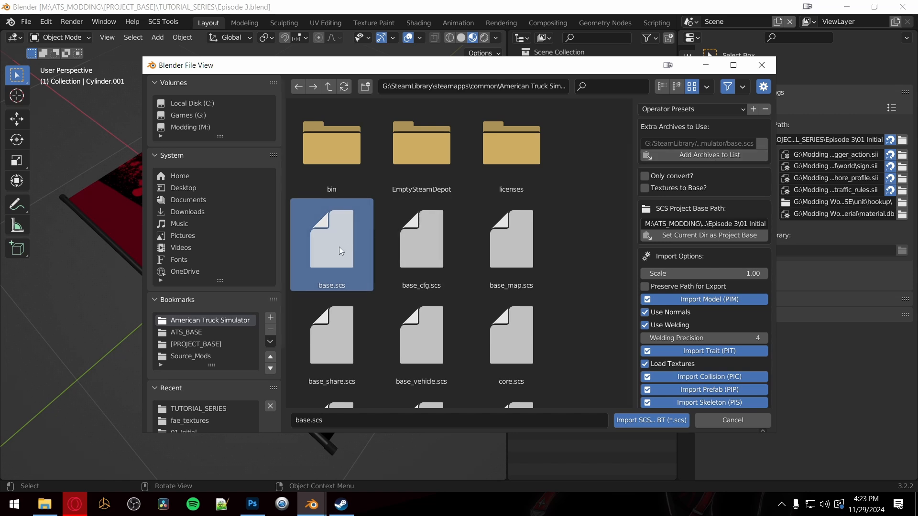
pyautogui.click(326, 350)
pyautogui.click(706, 157)
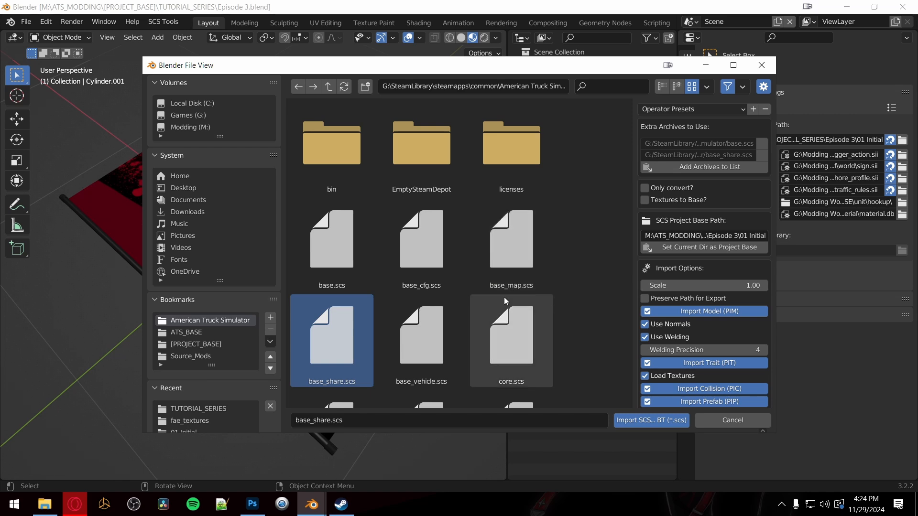
pyautogui.click(421, 351)
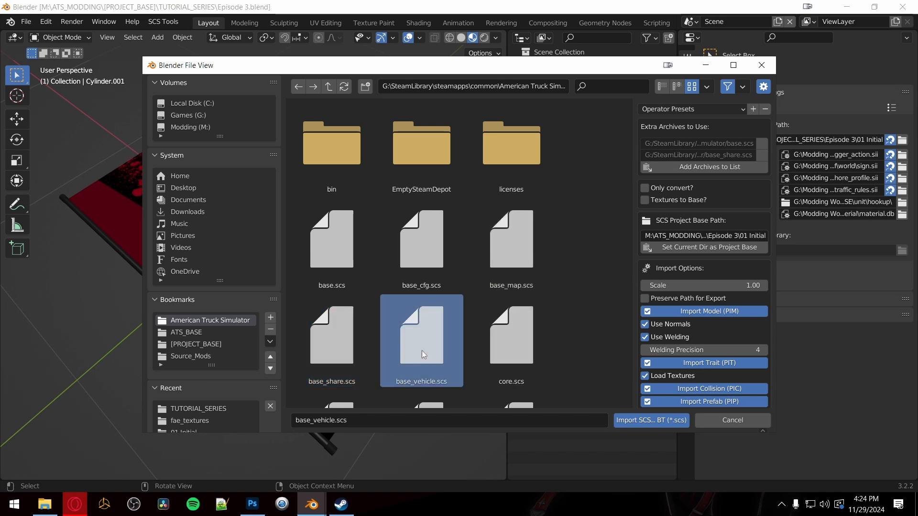
pyautogui.click(689, 171)
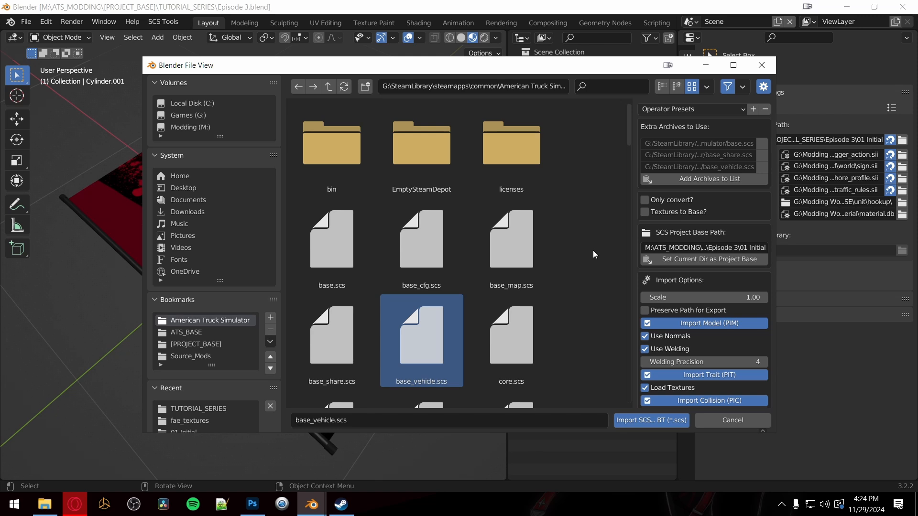
# Step: Add dlc_freightliner_cascadia2019.scs to the extra archives list
pyautogui.scroll(-10, 571, 265)
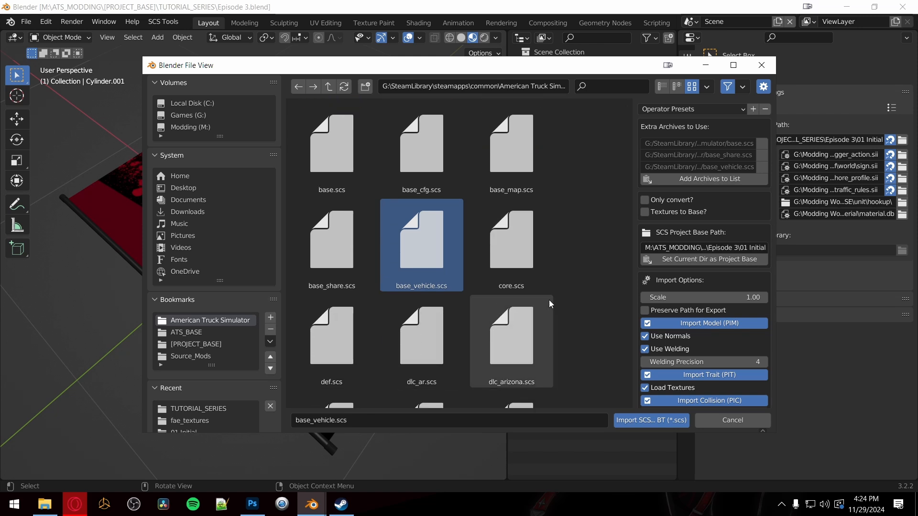
pyautogui.scroll(-2, 549, 310)
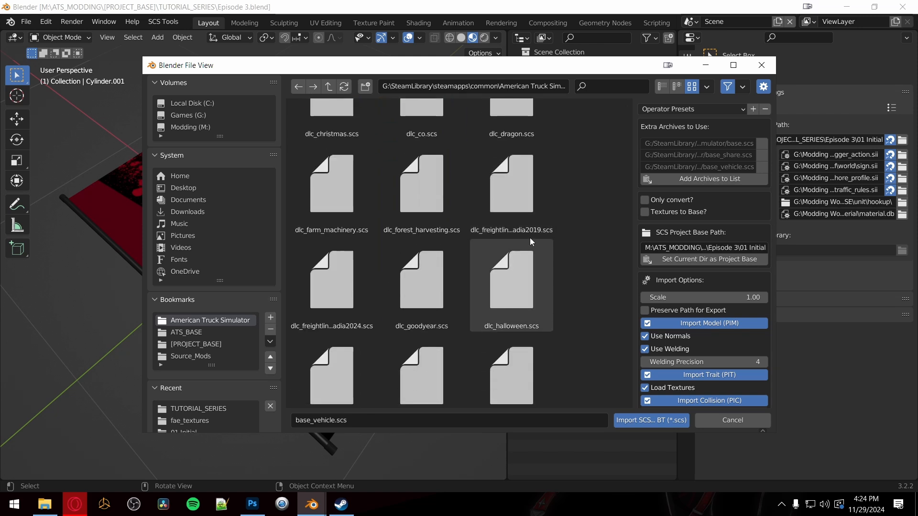
pyautogui.click(515, 204)
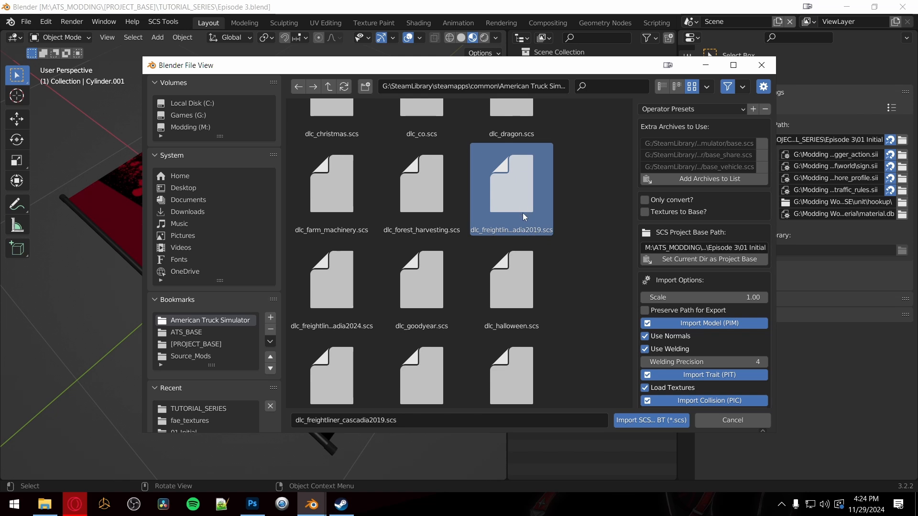
pyautogui.click(709, 178)
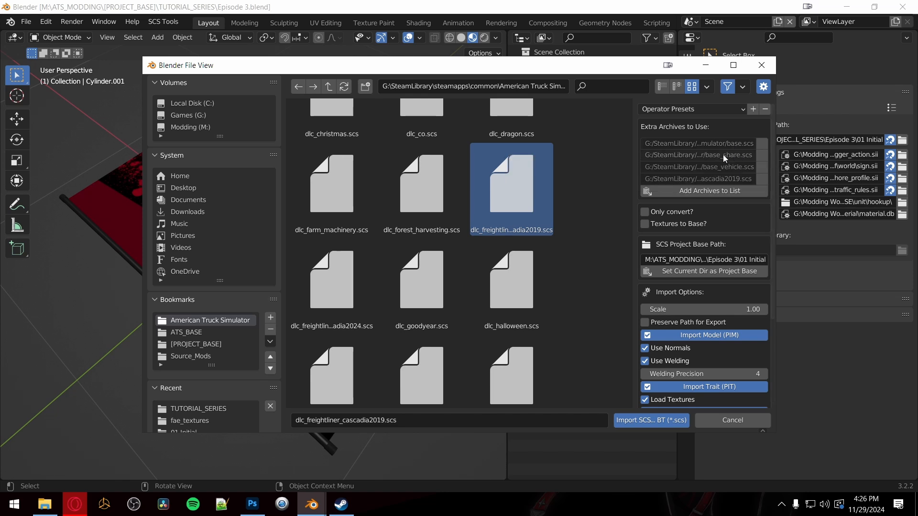
pyautogui.click(677, 180)
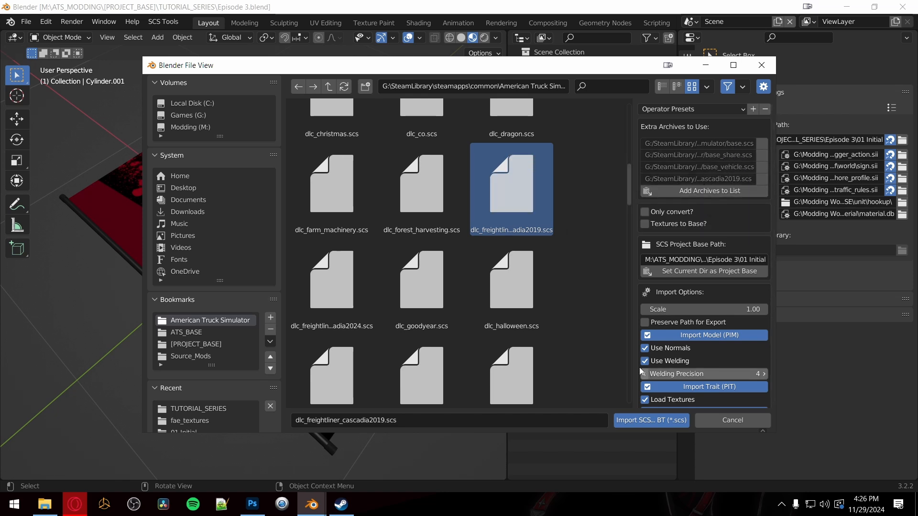
# Step: Open the Converter PIX Wrapper with the listed archives, dismiss it and restart the SCS Models - ConverterPIX & BT import
pyautogui.click(633, 420)
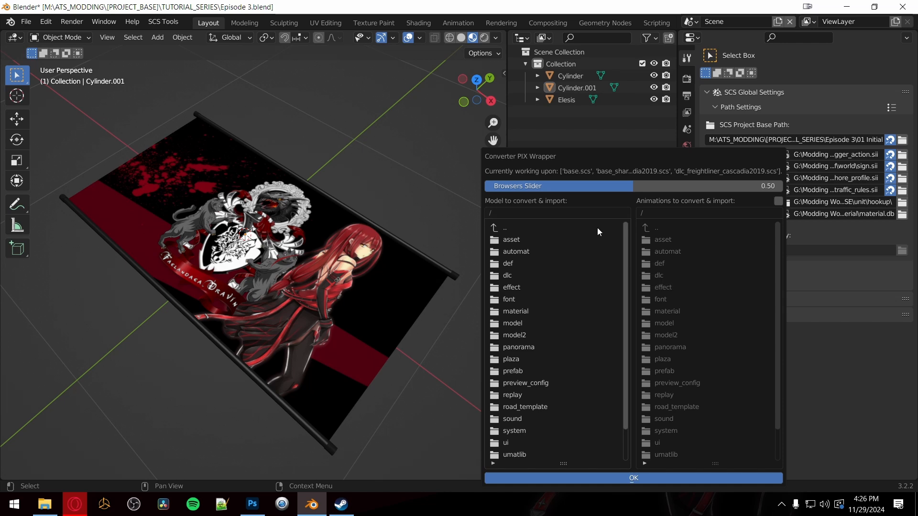
pyautogui.click(388, 138)
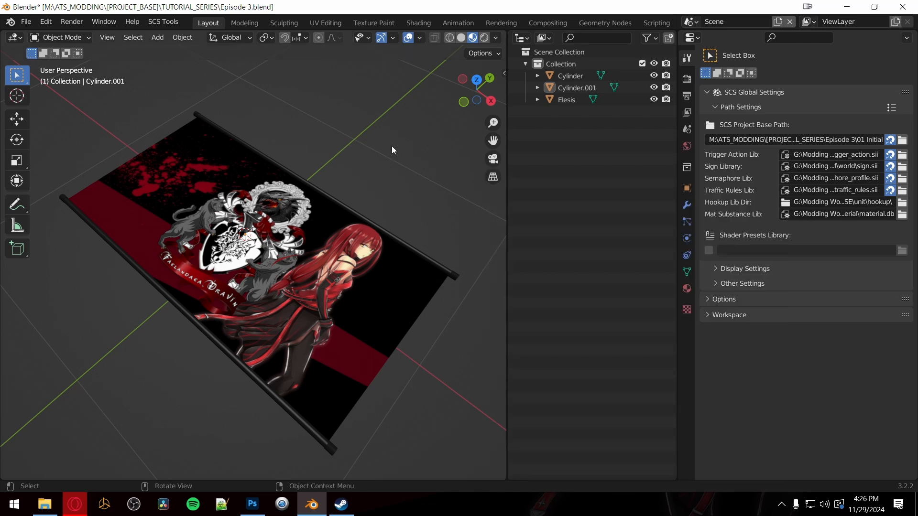
pyautogui.click(26, 22)
pyautogui.moveTo(56, 182)
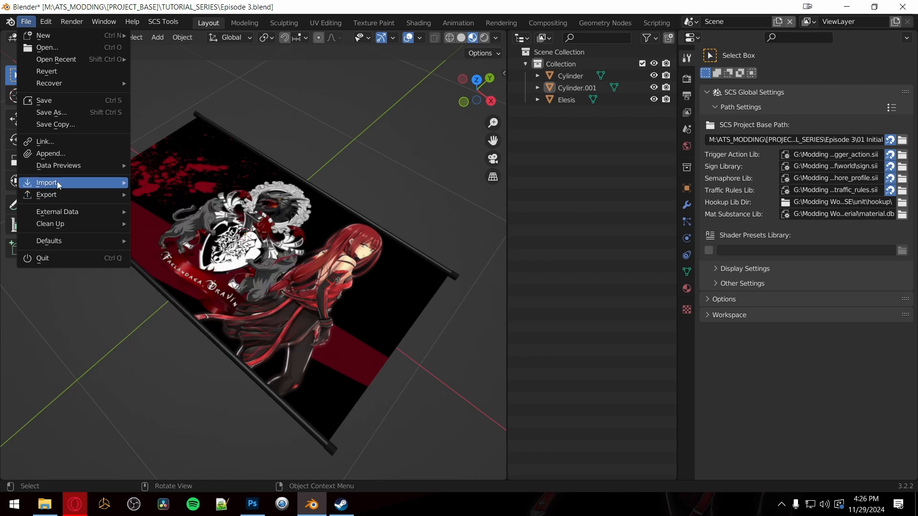
pyautogui.click(197, 362)
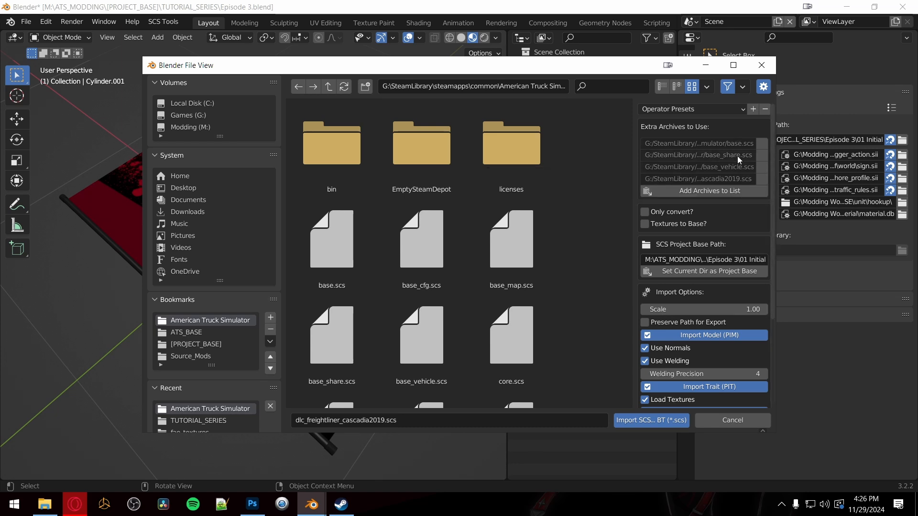
# Step: Add base_map.scs to the extra archives list and remove it again
pyautogui.click(521, 248)
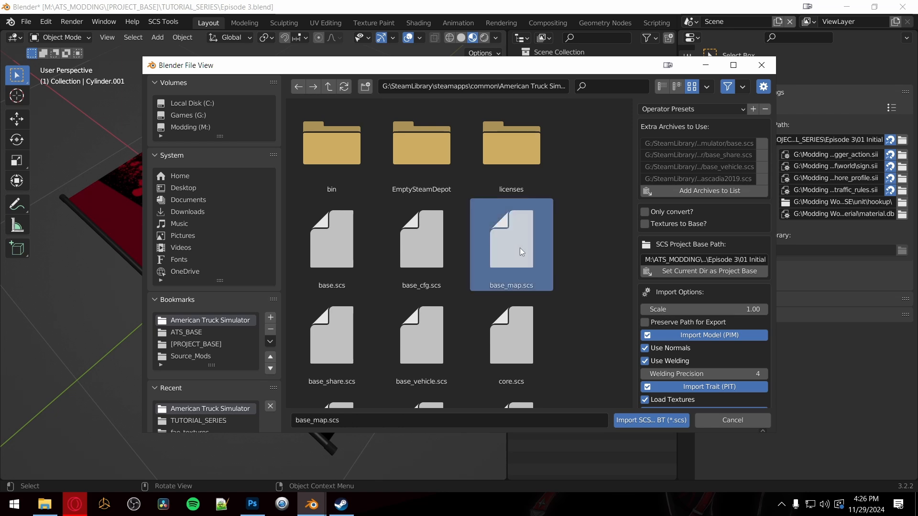
pyautogui.click(696, 191)
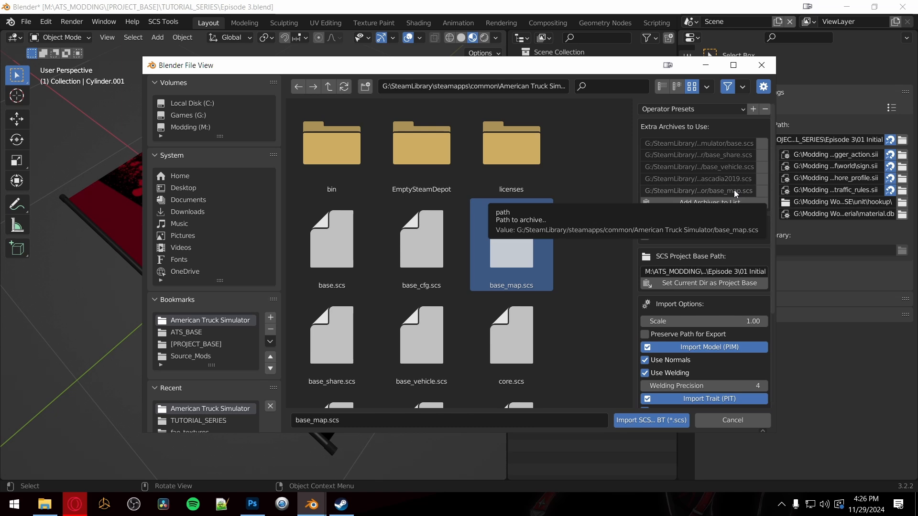
pyautogui.click(762, 191)
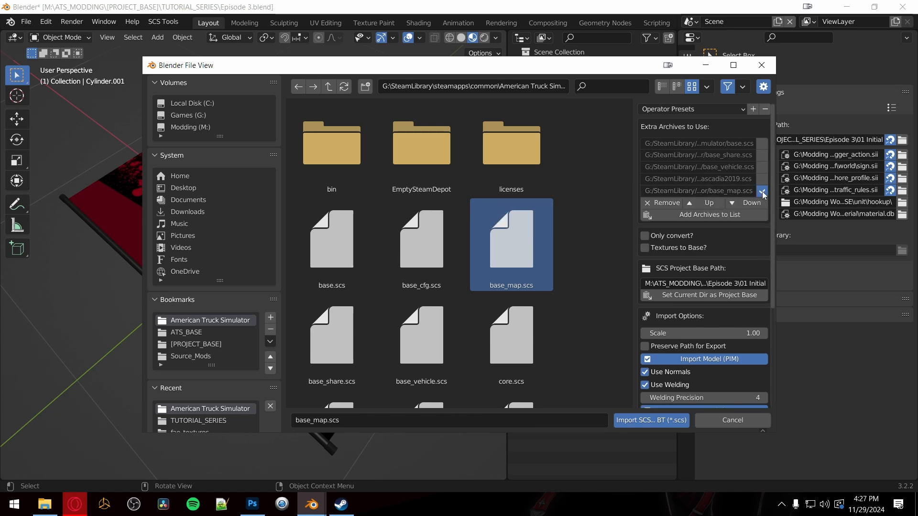
pyautogui.click(667, 203)
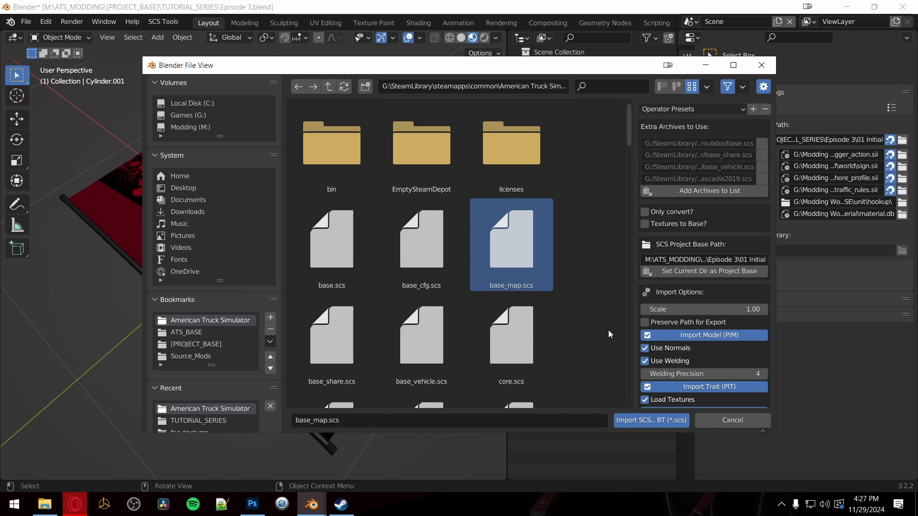
pyautogui.click(602, 320)
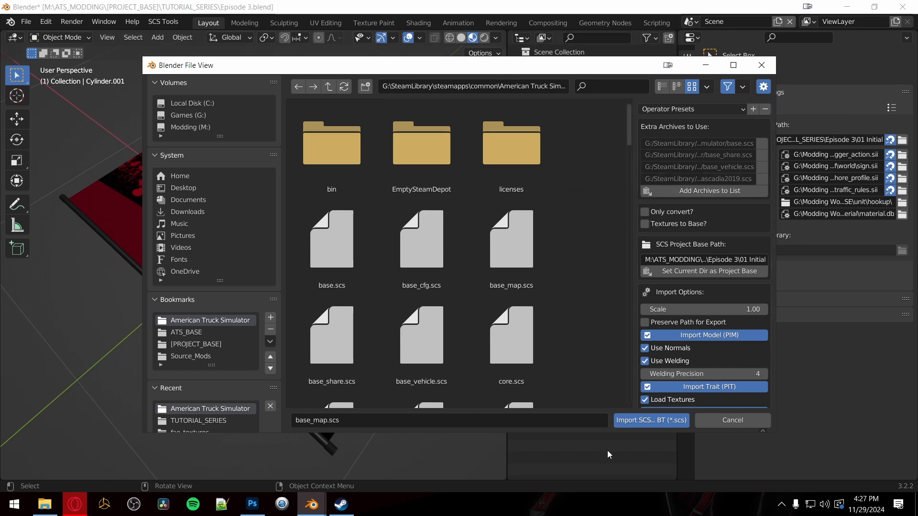
# Step: Load the archives into the Converter PIX Wrapper and import sl_72rr_d.pmg from /vehicle/truck/freightliner_cascadia2019/interior/model
pyautogui.click(635, 421)
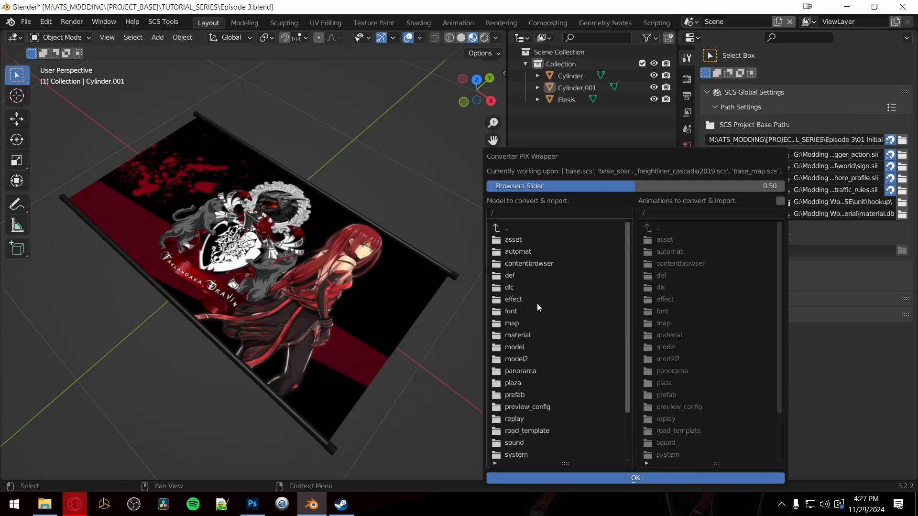
pyautogui.scroll(-5, 535, 319)
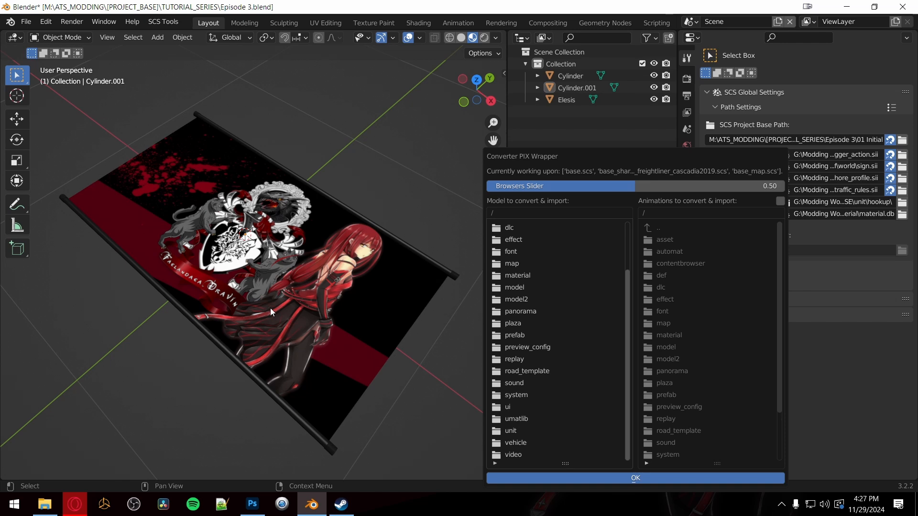
pyautogui.click(504, 444)
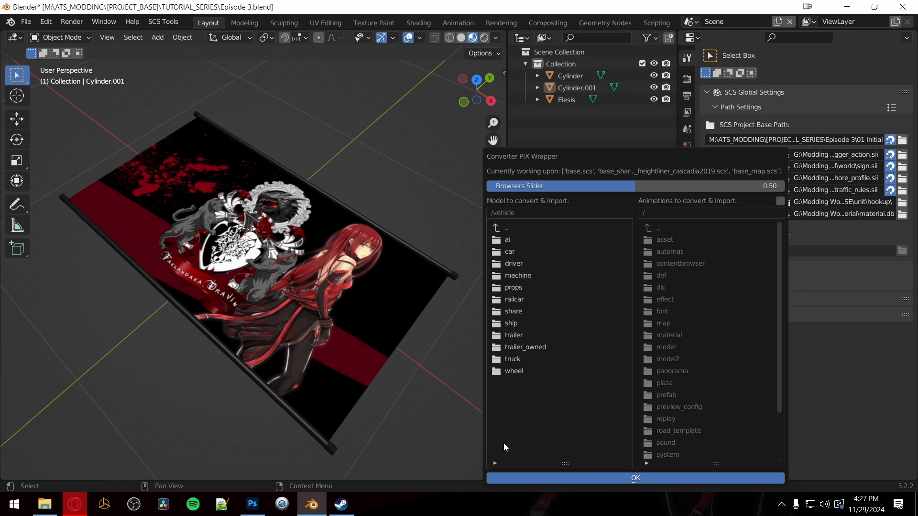
pyautogui.click(512, 359)
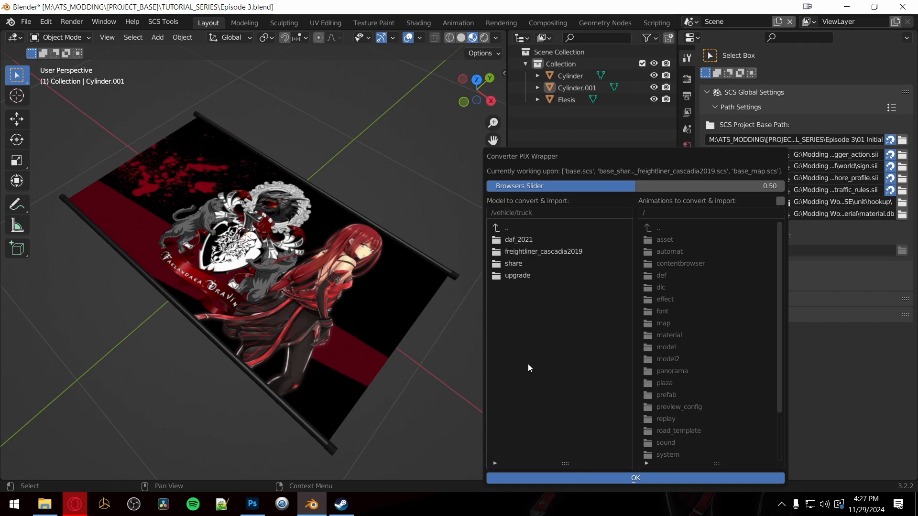
pyautogui.click(560, 251)
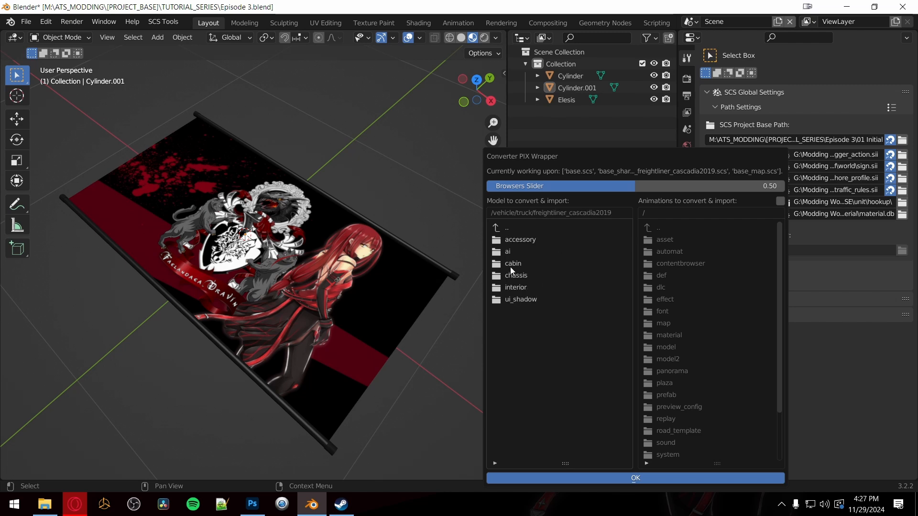
pyautogui.click(510, 288)
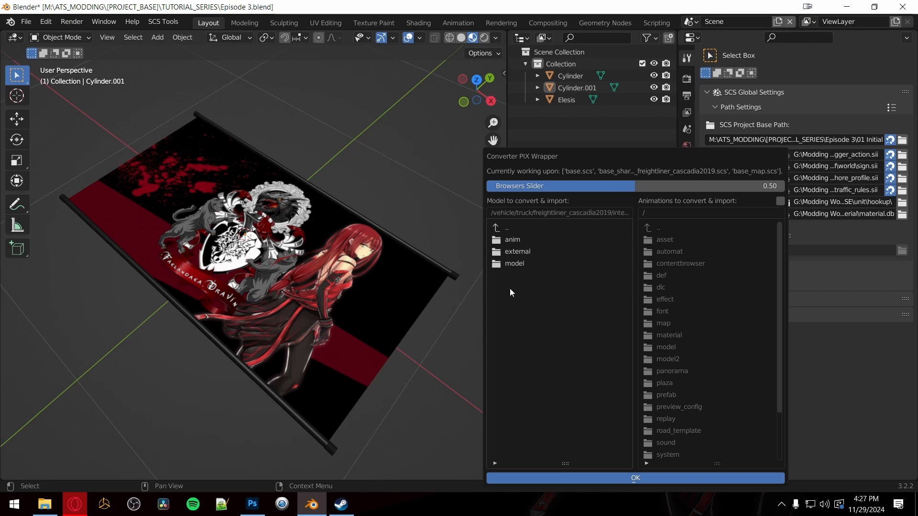
pyautogui.click(500, 264)
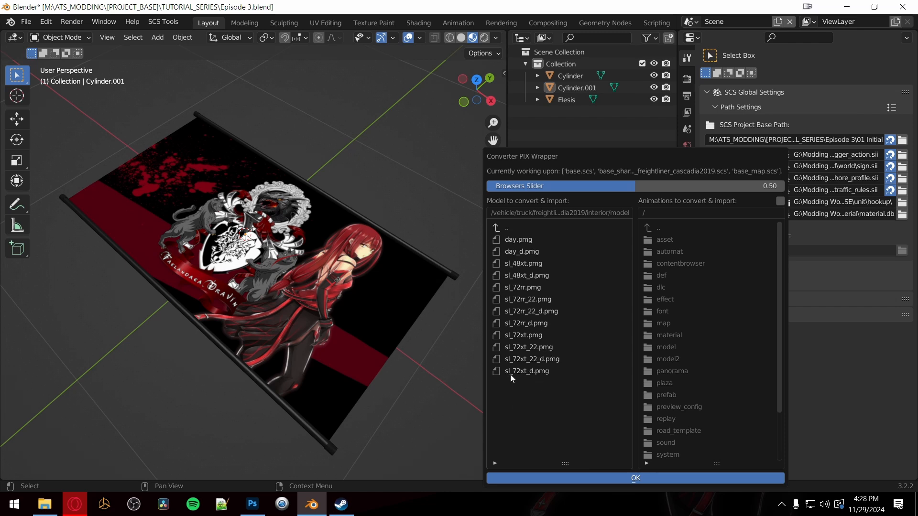
pyautogui.click(541, 325)
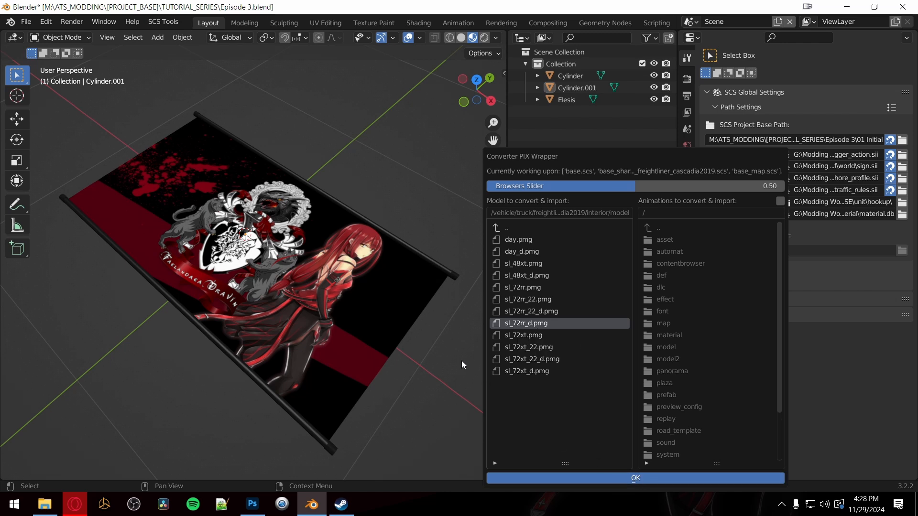
pyautogui.press('Return')
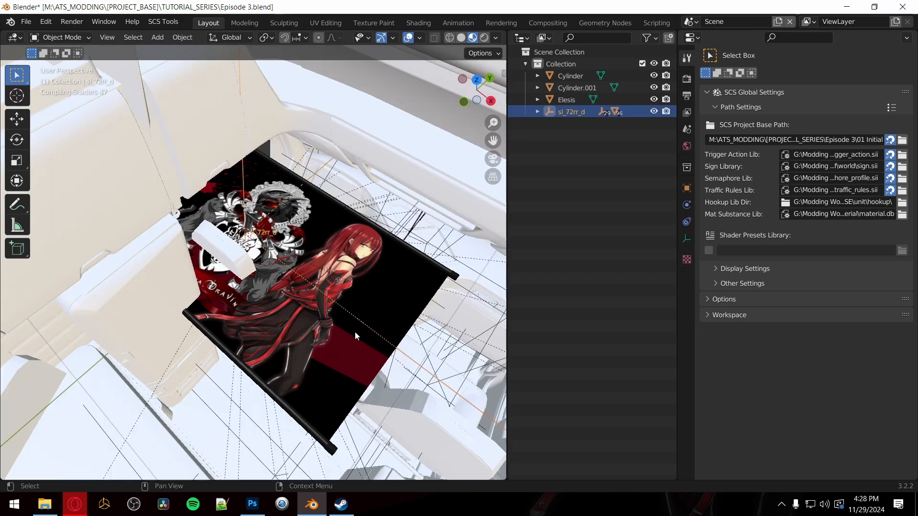
# Step: Examine the imported Freightliner Cascadia interior, including the dashboard, the sleeper area and the rear wall with the embossed lettering
pyautogui.moveTo(355, 332); pyautogui.dragTo(330, 319, button='middle')
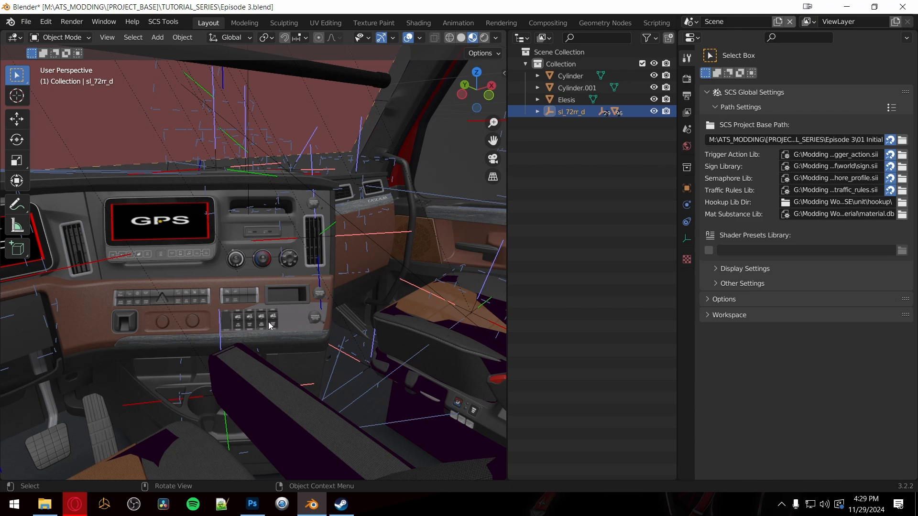
pyautogui.moveTo(309, 345)
pyautogui.mouseDown(button='middle')
pyautogui.moveTo(304, 336)
pyautogui.moveTo(329, 341)
pyautogui.moveTo(341, 331)
pyautogui.moveTo(292, 339)
pyautogui.moveTo(312, 352)
pyautogui.mouseUp(button='middle')
pyautogui.scroll(1, 314, 336)
pyautogui.scroll(-1, 329, 340)
pyautogui.scroll(-10, 345, 320)
pyautogui.scroll(6, 311, 351)
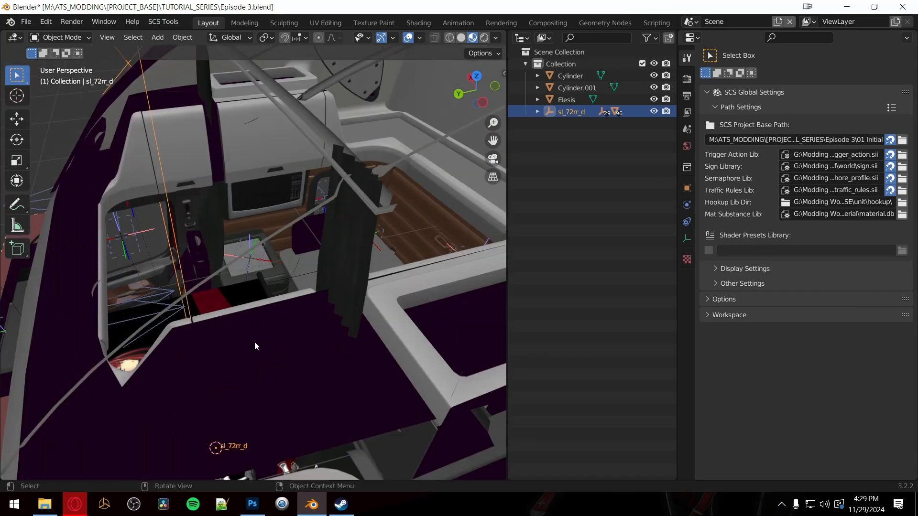
pyautogui.moveTo(254, 341); pyautogui.dragTo(273, 343, button='middle')
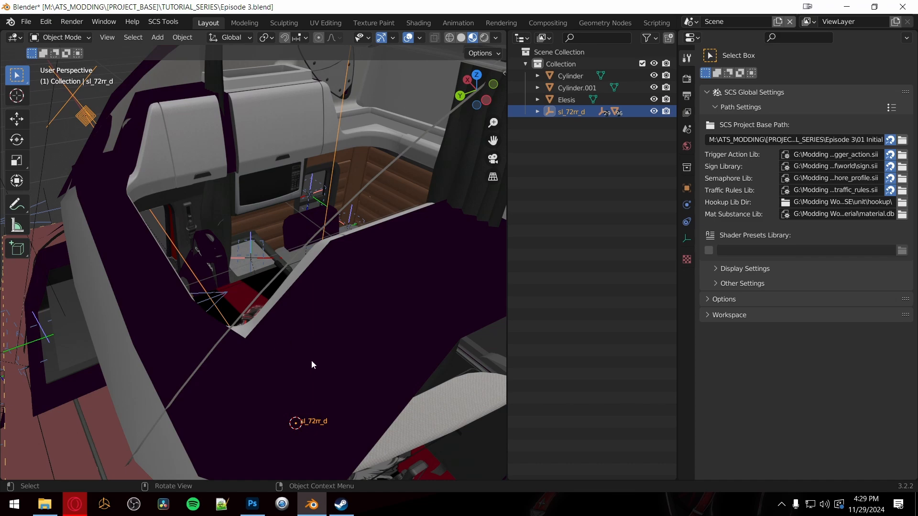
pyautogui.keyDown('shift'); pyautogui.moveTo(363, 346); pyautogui.dragTo(258, 366, button='middle'); pyautogui.keyUp('shift')
pyautogui.scroll(5, 302, 338)
pyautogui.moveTo(258, 365); pyautogui.dragTo(289, 335, button='middle')
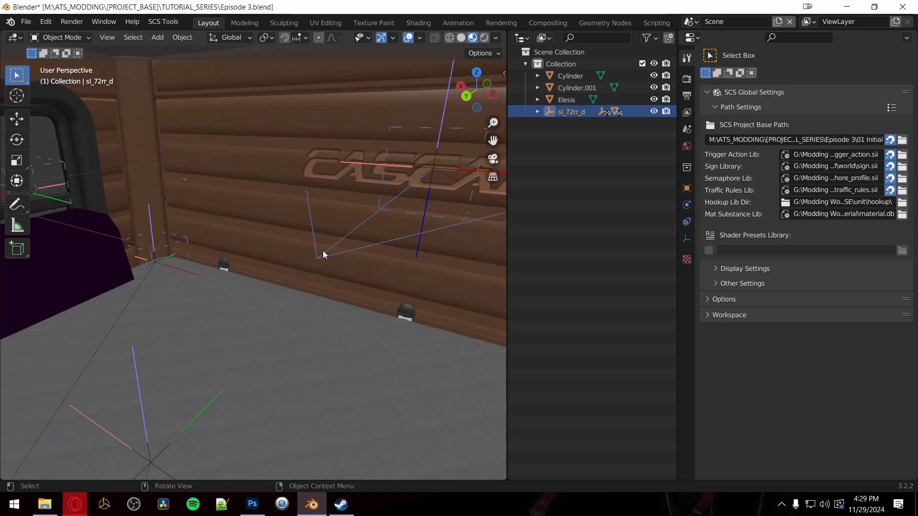
pyautogui.scroll(-2, 378, 312)
pyautogui.moveTo(363, 183); pyautogui.dragTo(345, 305, button='middle')
pyautogui.scroll(4, 345, 305)
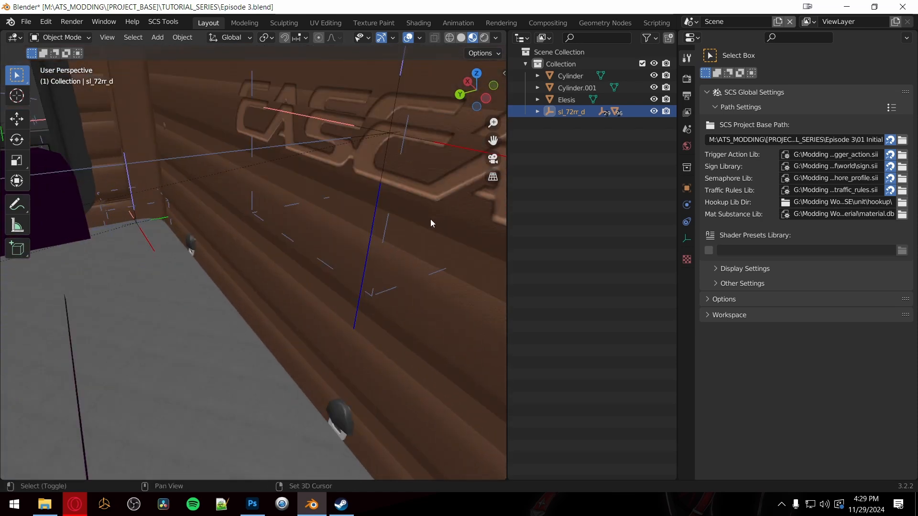
pyautogui.keyDown('shift'); pyautogui.moveTo(430, 219); pyautogui.dragTo(343, 262, button='middle'); pyautogui.keyUp('shift')
pyautogui.scroll(-7, 267, 306)
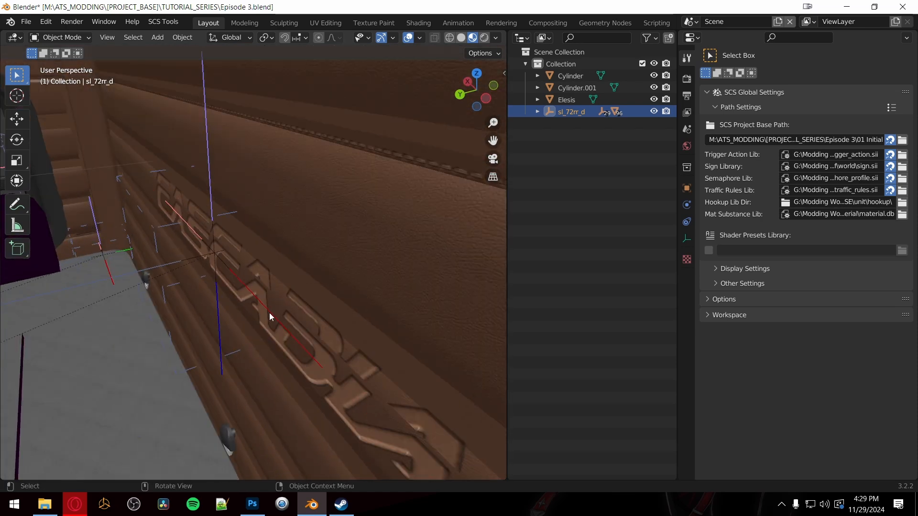
pyautogui.scroll(5, 268, 317)
pyautogui.scroll(-2, 285, 322)
pyautogui.scroll(-6, 272, 323)
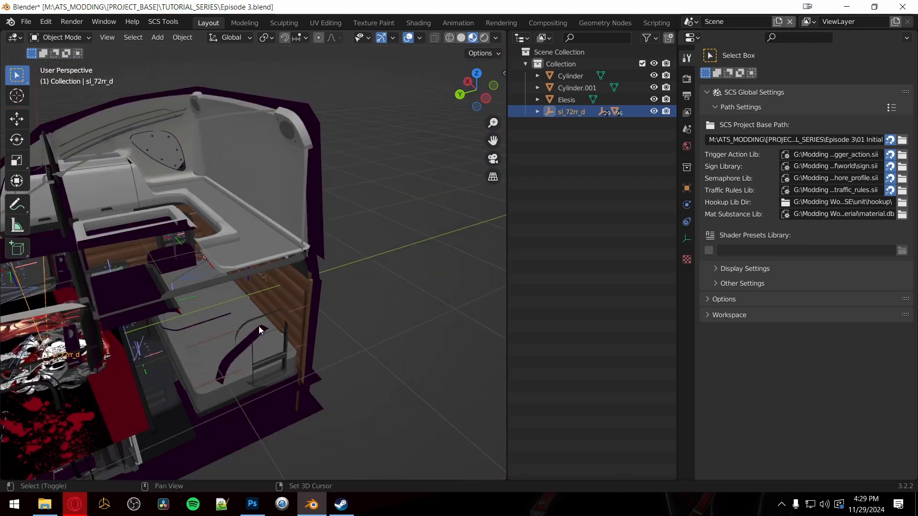
# Step: Select the dark purple cab shell mesh and examine its material's shader preset
pyautogui.scroll(4, 312, 320)
pyautogui.scroll(5, 312, 320)
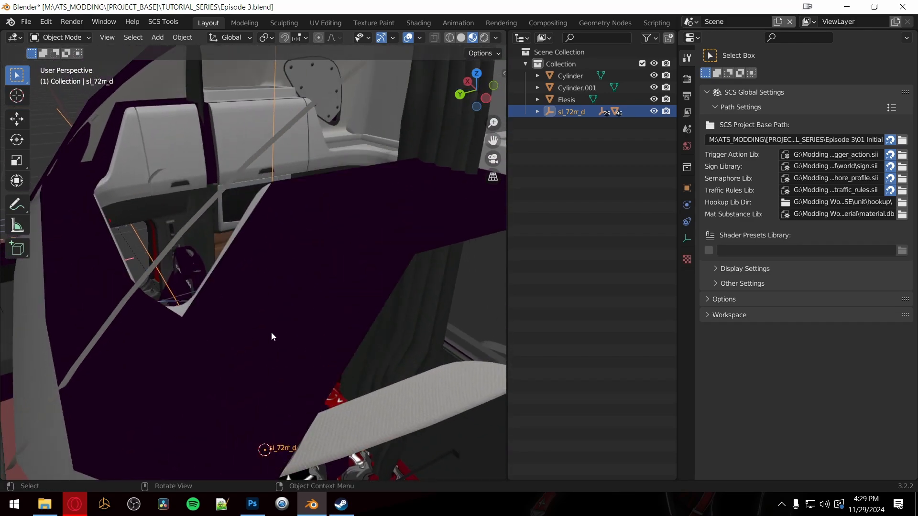
pyautogui.click(308, 339)
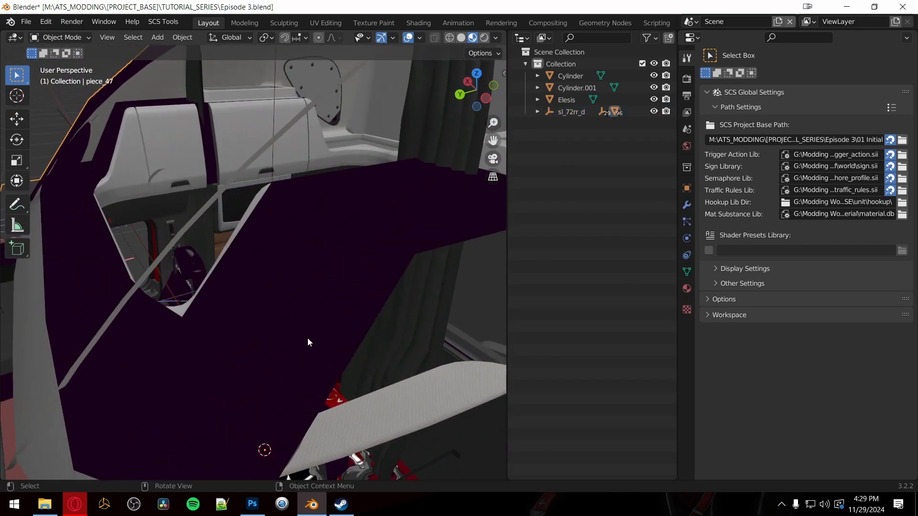
pyautogui.click(686, 289)
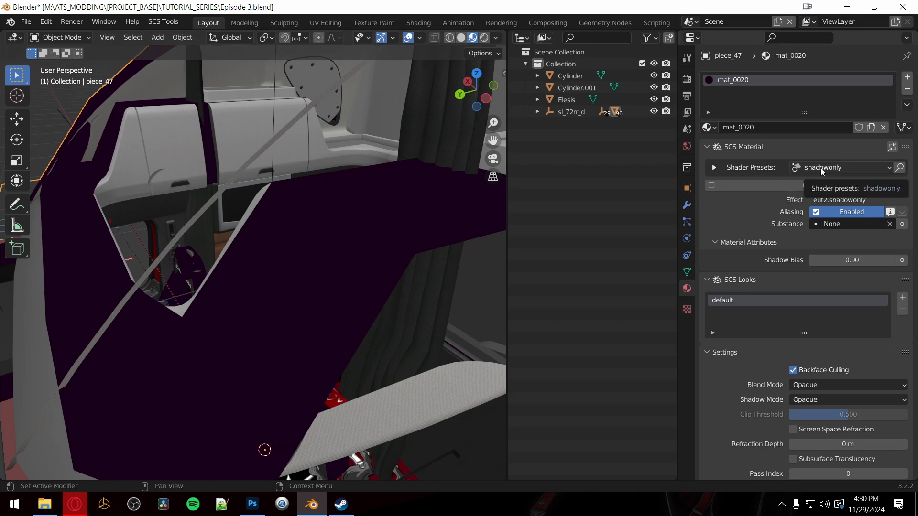
pyautogui.scroll(-5, 370, 271)
pyautogui.scroll(5, 361, 271)
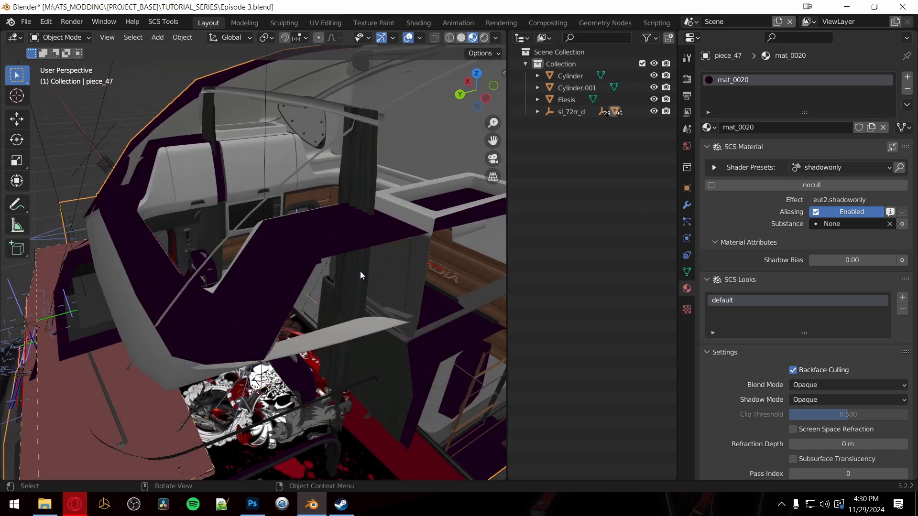
pyautogui.moveTo(387, 271); pyautogui.dragTo(359, 279, button='middle')
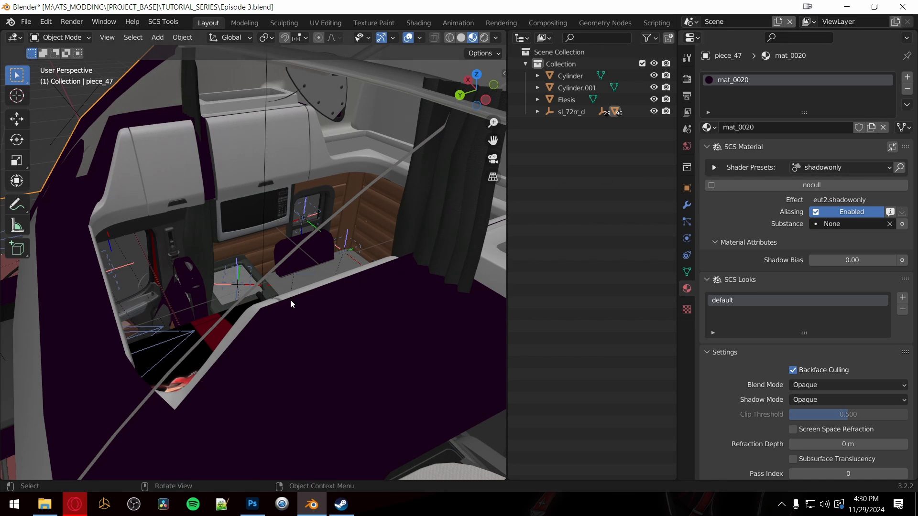
pyautogui.moveTo(291, 300); pyautogui.dragTo(328, 308, button='middle')
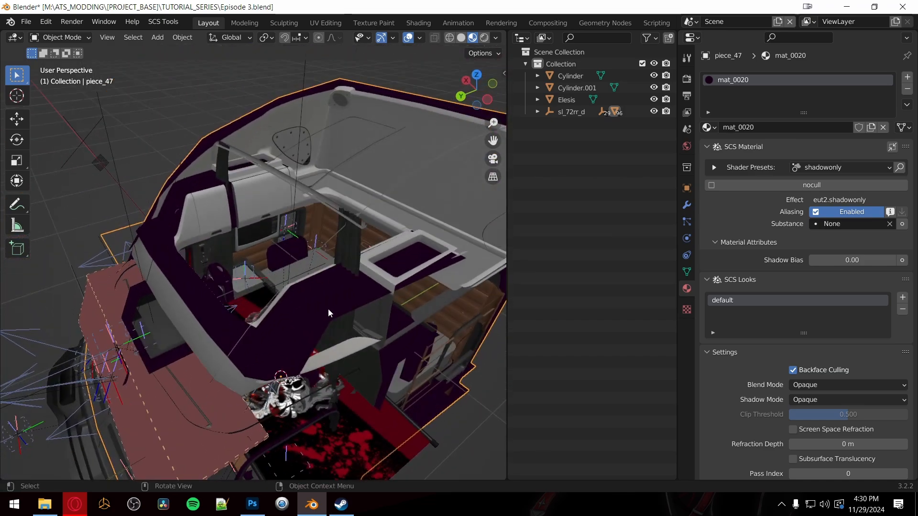
pyautogui.scroll(5, 328, 309)
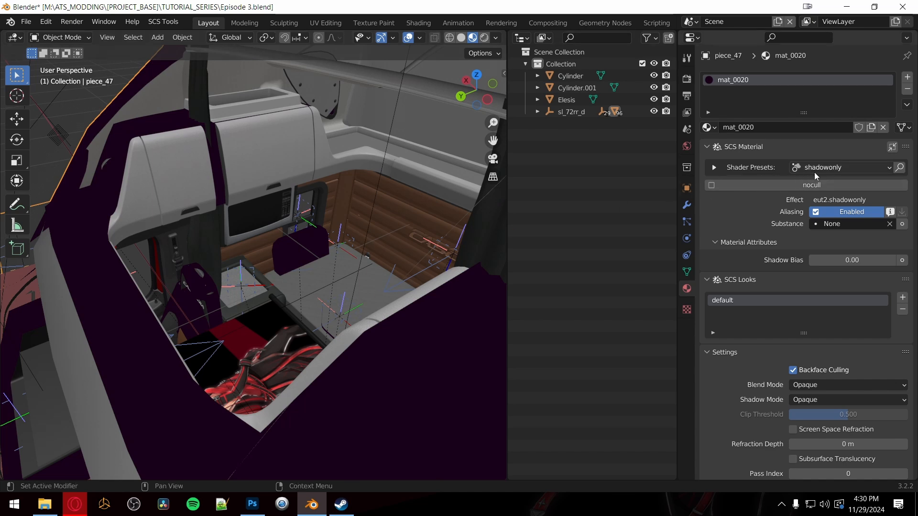
# Step: Select the interior glass mesh and examine the pink collision surface covering the windshield
pyautogui.scroll(-4, 329, 312)
pyautogui.moveTo(345, 317)
pyautogui.mouseDown(button='middle')
pyautogui.moveTo(332, 320)
pyautogui.moveTo(332, 311)
pyautogui.mouseUp(button='middle')
pyautogui.scroll(3, 332, 310)
pyautogui.scroll(-2, 363, 314)
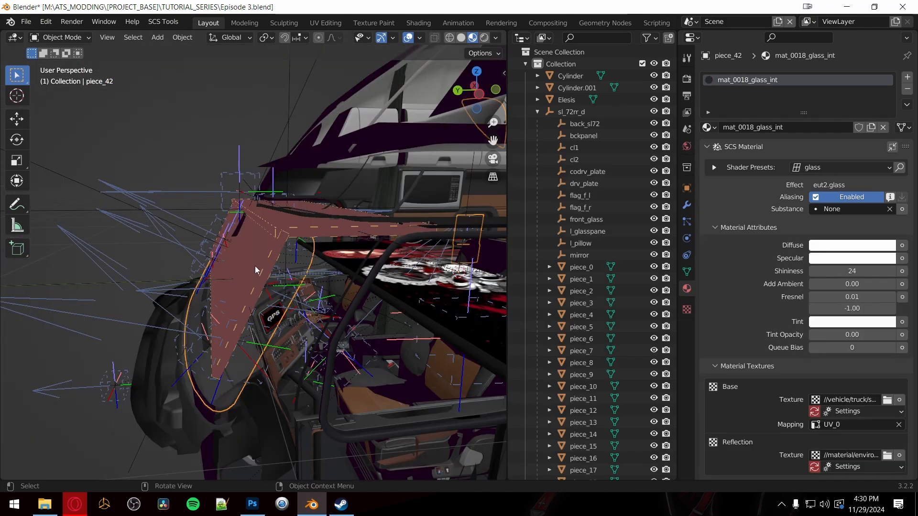
pyautogui.scroll(6, 257, 265)
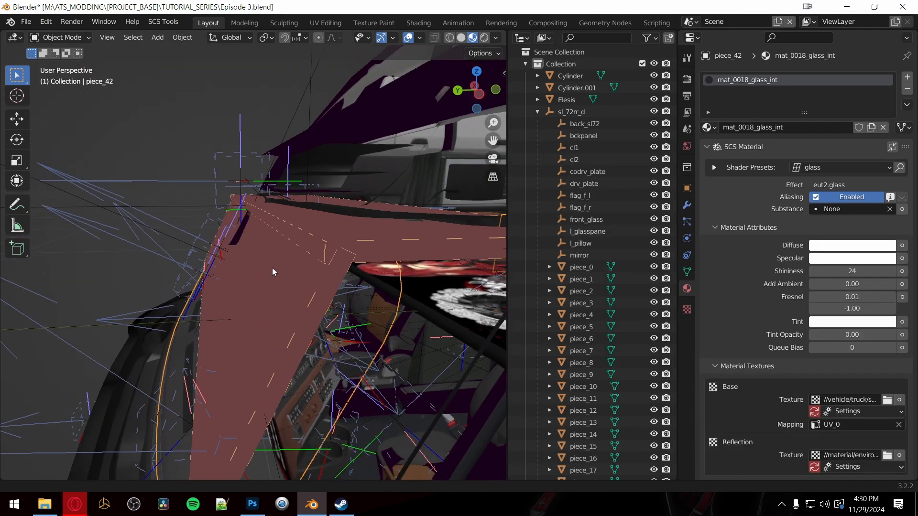
pyautogui.scroll(-5, 293, 268)
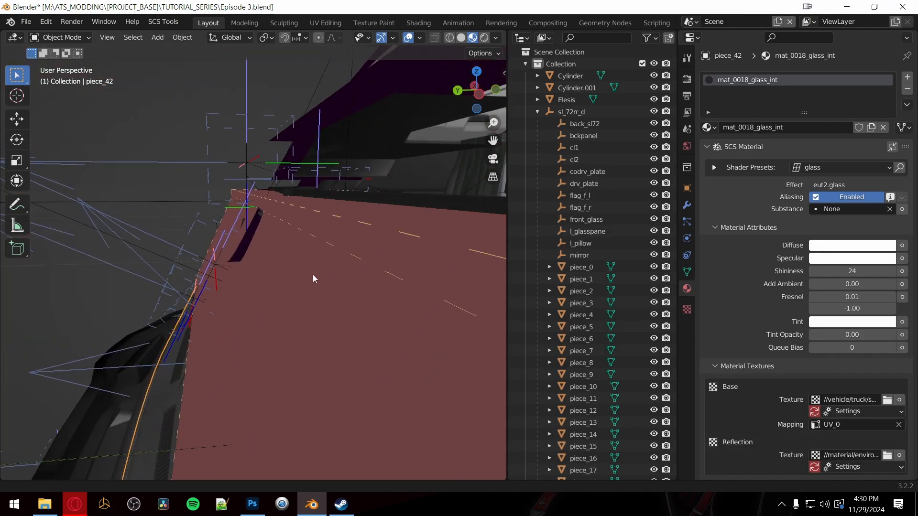
pyautogui.scroll(-1, 313, 276)
pyautogui.moveTo(285, 285)
pyautogui.mouseDown(button='middle')
pyautogui.moveTo(314, 295)
pyautogui.moveTo(291, 297)
pyautogui.mouseUp(button='middle')
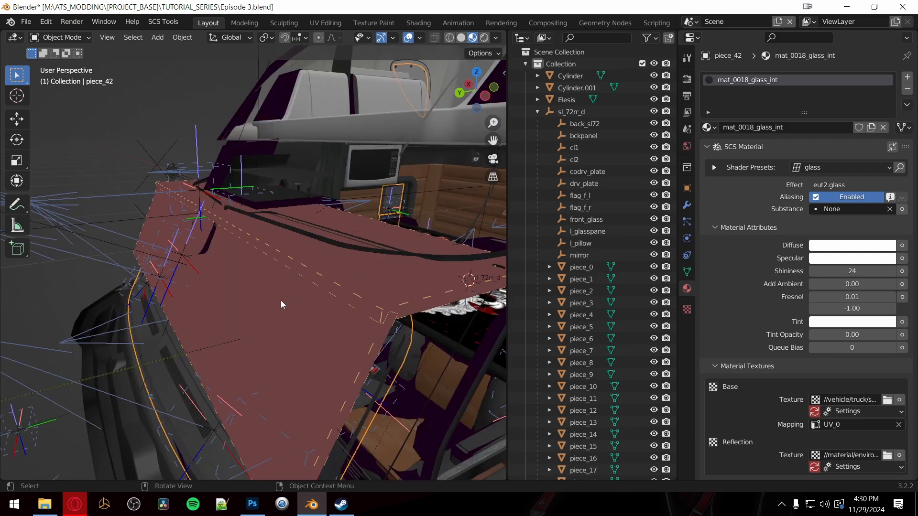
pyautogui.scroll(-4, 281, 305)
pyautogui.moveTo(273, 307); pyautogui.dragTo(257, 286, button='middle')
pyautogui.scroll(3, 272, 299)
pyautogui.scroll(2, 268, 297)
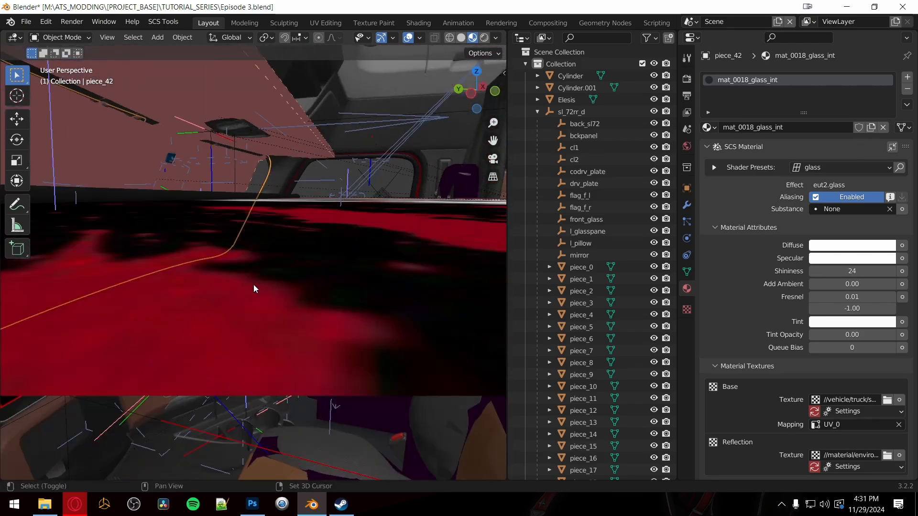
# Step: Examine the windshield pillar, dashboard, overhead console and surrounding locators from inside the cab
pyautogui.scroll(-3, 337, 172)
pyautogui.scroll(2, 343, 251)
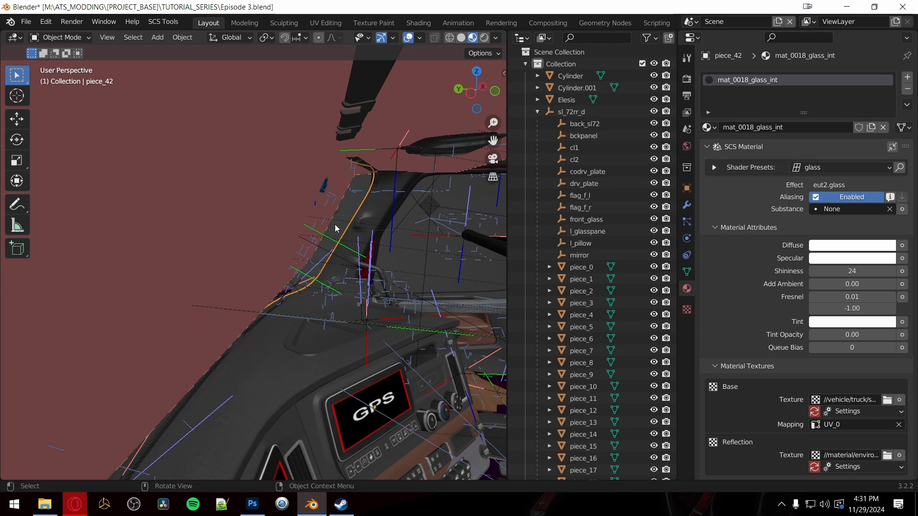
pyautogui.scroll(2, 389, 257)
pyautogui.scroll(2, 368, 260)
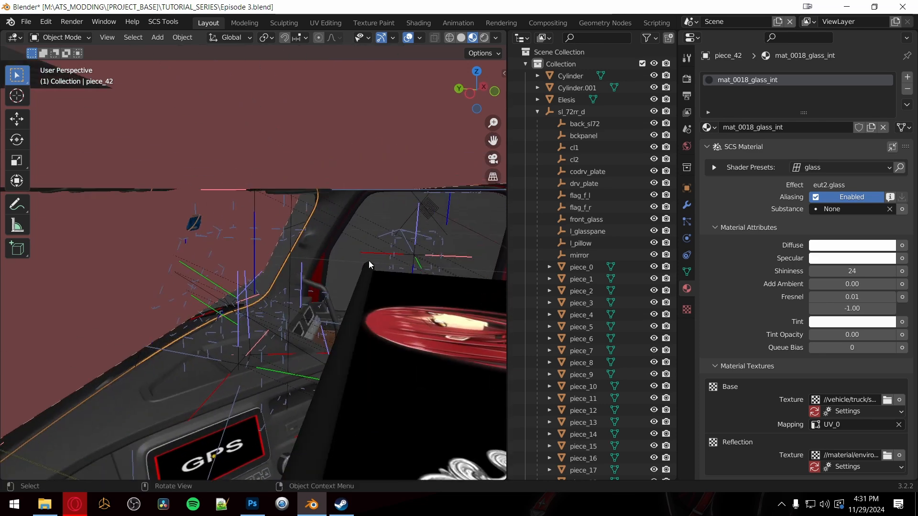
pyautogui.moveTo(368, 260); pyautogui.dragTo(358, 231, button='middle')
pyautogui.moveTo(328, 149)
pyautogui.mouseDown(button='middle')
pyautogui.moveTo(342, 146)
pyautogui.moveTo(310, 196)
pyautogui.moveTo(311, 222)
pyautogui.moveTo(298, 122)
pyautogui.moveTo(299, 133)
pyautogui.moveTo(337, 152)
pyautogui.mouseUp(button='middle')
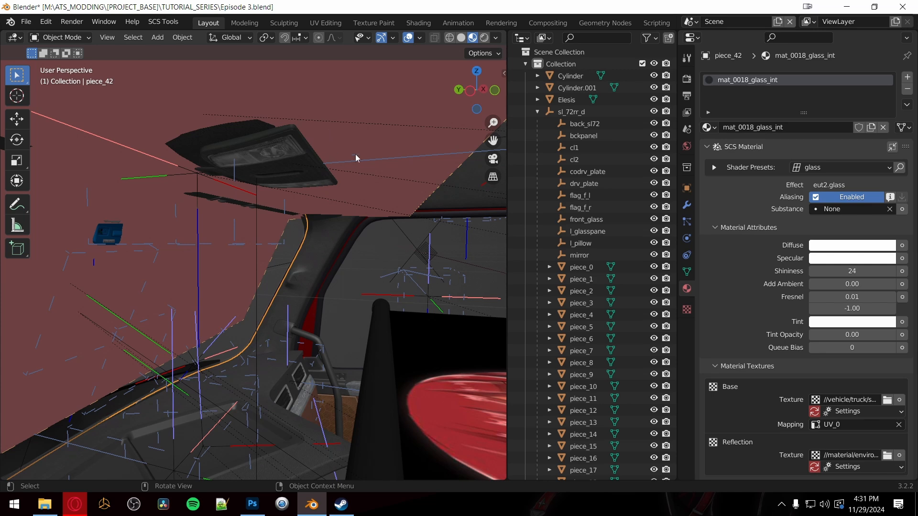
pyautogui.keyDown('shift'); pyautogui.moveTo(266, 234); pyautogui.dragTo(359, 240, button='middle'); pyautogui.keyUp('shift')
pyautogui.moveTo(257, 261); pyautogui.dragTo(316, 285, button='middle')
pyautogui.moveTo(391, 283); pyautogui.dragTo(337, 285, button='middle')
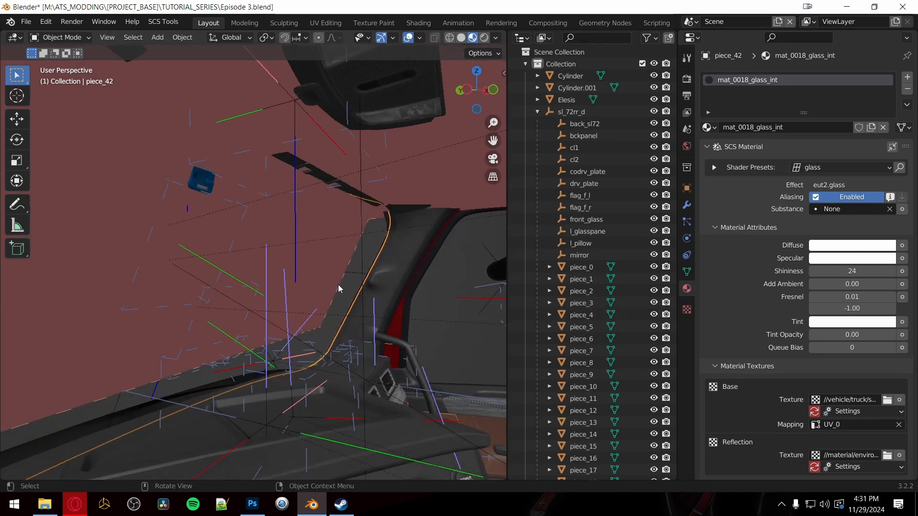
pyautogui.keyDown('shift'); pyautogui.moveTo(271, 270); pyautogui.dragTo(299, 287, button='middle'); pyautogui.keyUp('shift')
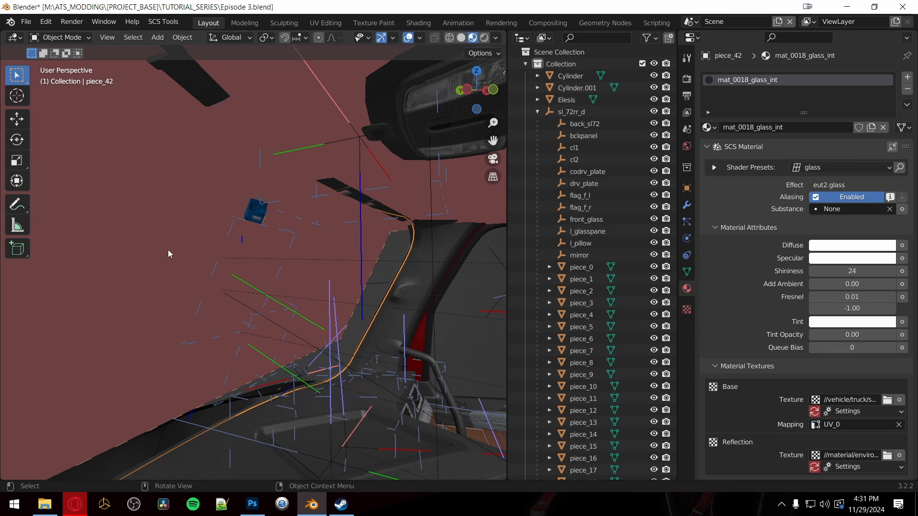
pyautogui.keyDown('shift'); pyautogui.moveTo(395, 213); pyautogui.dragTo(362, 242, button='middle'); pyautogui.keyUp('shift')
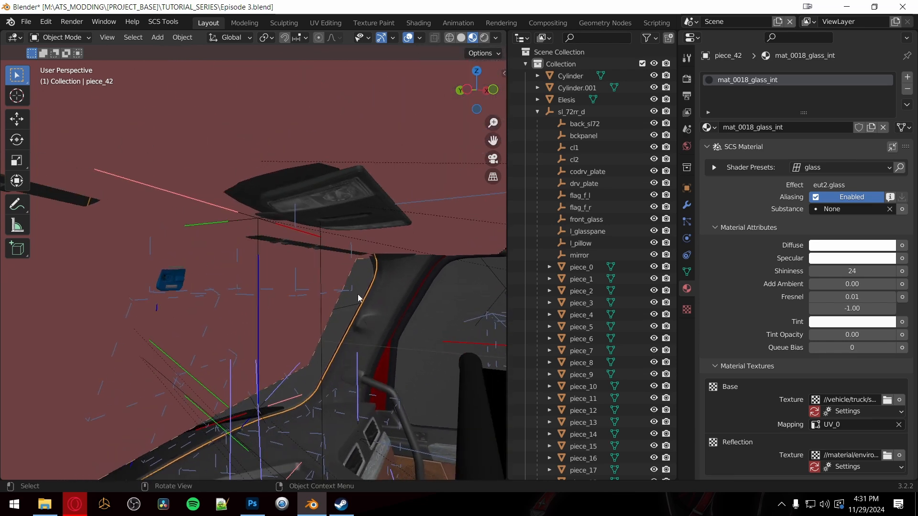
pyautogui.moveTo(358, 297); pyautogui.dragTo(360, 288, button='middle')
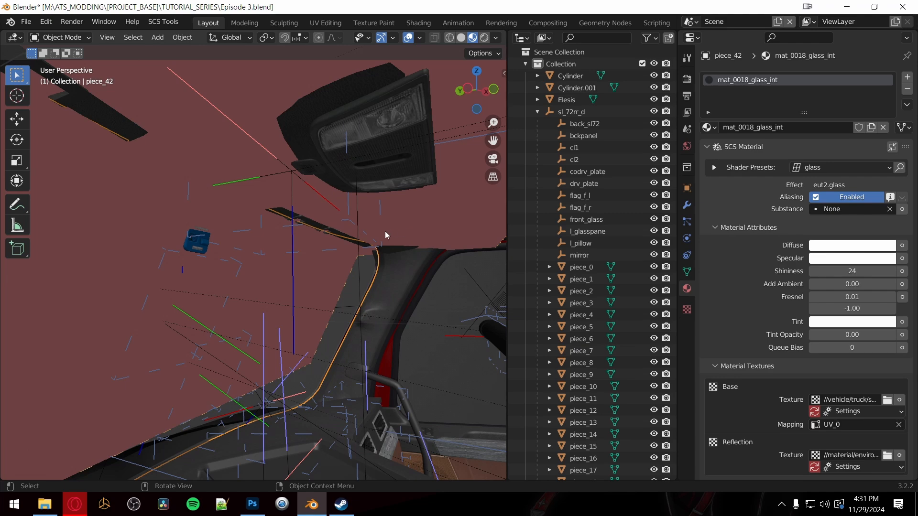
# Step: Examine the locators placed outside the cab, in front of and below the bumper
pyautogui.scroll(-8, 332, 247)
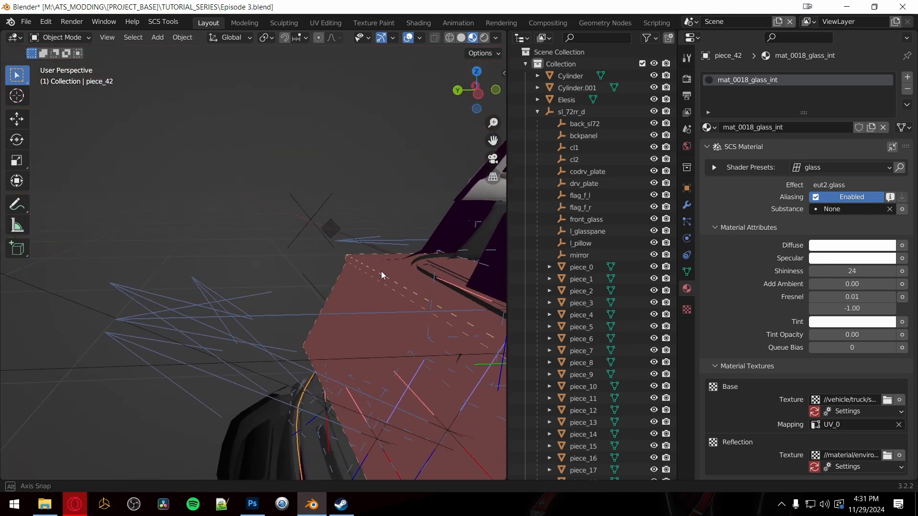
pyautogui.keyDown('shift'); pyautogui.moveTo(268, 255); pyautogui.dragTo(288, 243, button='middle'); pyautogui.keyUp('shift')
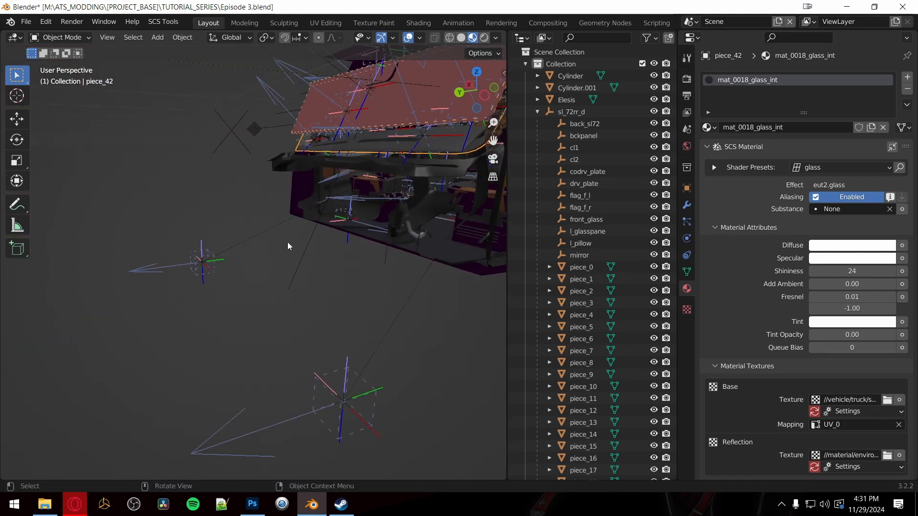
pyautogui.scroll(1, 288, 243)
pyautogui.keyDown('shift'); pyautogui.moveTo(331, 297); pyautogui.dragTo(314, 262, button='middle'); pyautogui.keyUp('shift')
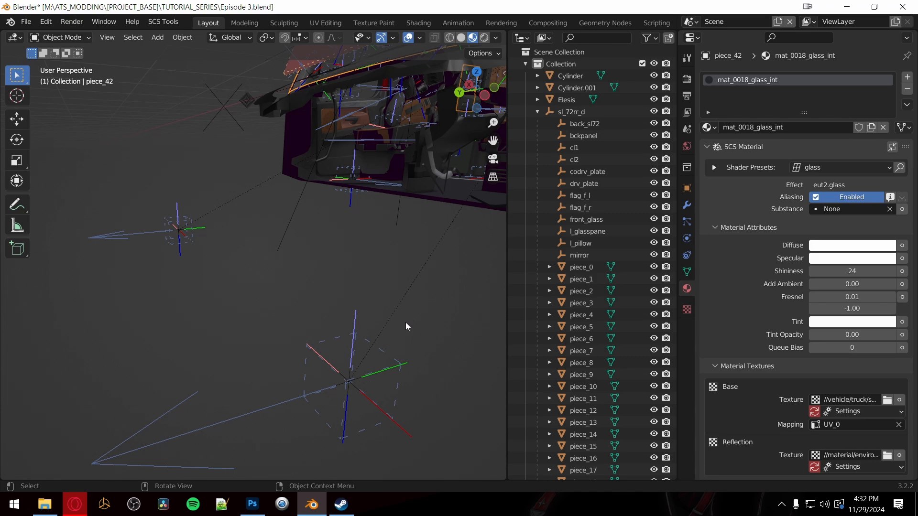
# Step: Hide piece_47 and the cl1 and cl2 locators, and display the object properties of the set_cabinet locator
pyautogui.moveTo(443, 268); pyautogui.dragTo(354, 361, button='middle')
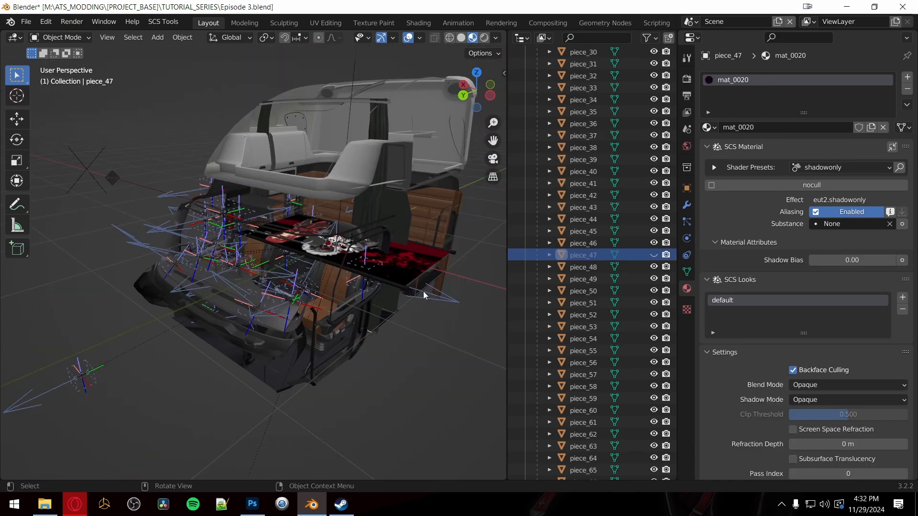
pyautogui.moveTo(423, 292); pyautogui.dragTo(321, 261, button='middle')
pyautogui.scroll(6, 389, 301)
pyautogui.click(322, 261)
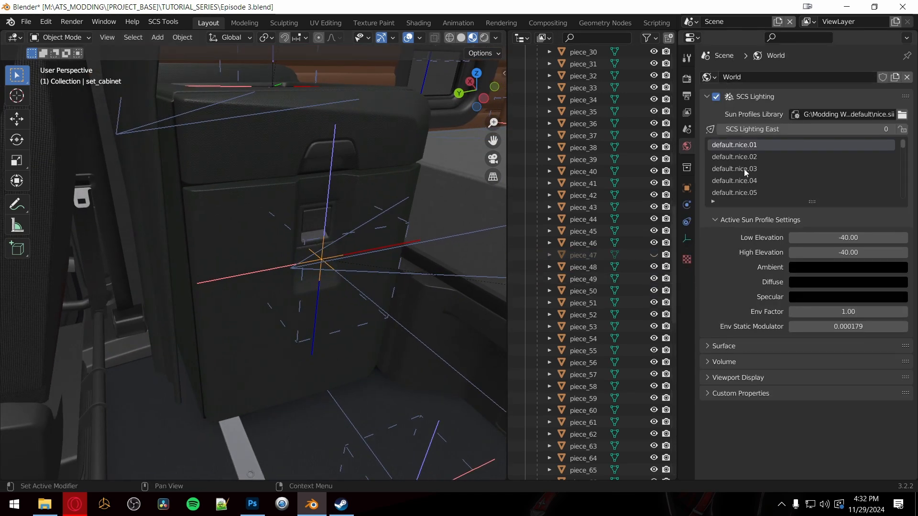
pyautogui.click(687, 188)
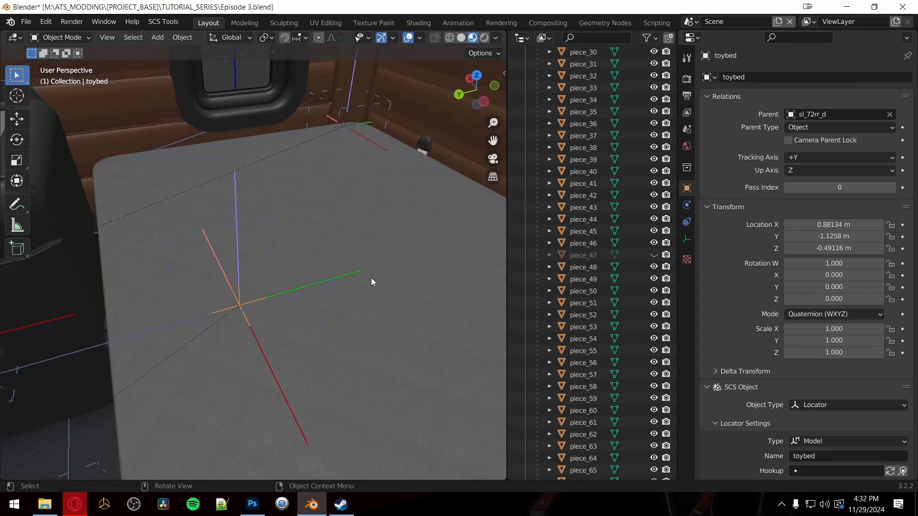
# Step: Select the bckpanel locator on the rear wall's embossed lettering and examine its placement and object properties
pyautogui.moveTo(371, 279); pyautogui.dragTo(340, 231, button='middle')
pyautogui.click(219, 271)
pyautogui.click(340, 231)
pyautogui.scroll(1, 343, 248)
pyautogui.scroll(1, 314, 271)
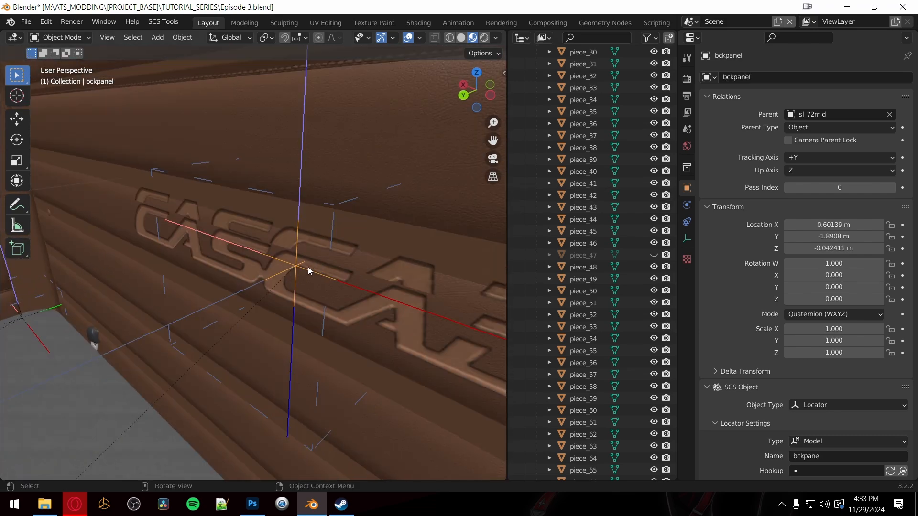
pyautogui.scroll(-5, 297, 269)
pyautogui.moveTo(381, 271); pyautogui.dragTo(304, 295, button='middle')
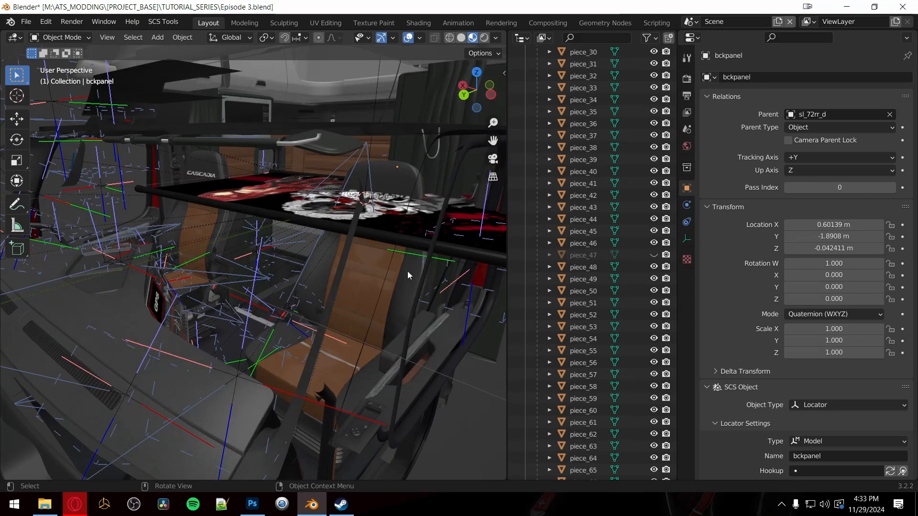
# Step: Unhide piece_47 and the cl1 and cl2 locators, and check the windshield area of the cab
pyautogui.click(654, 255)
pyautogui.scroll(18, 617, 273)
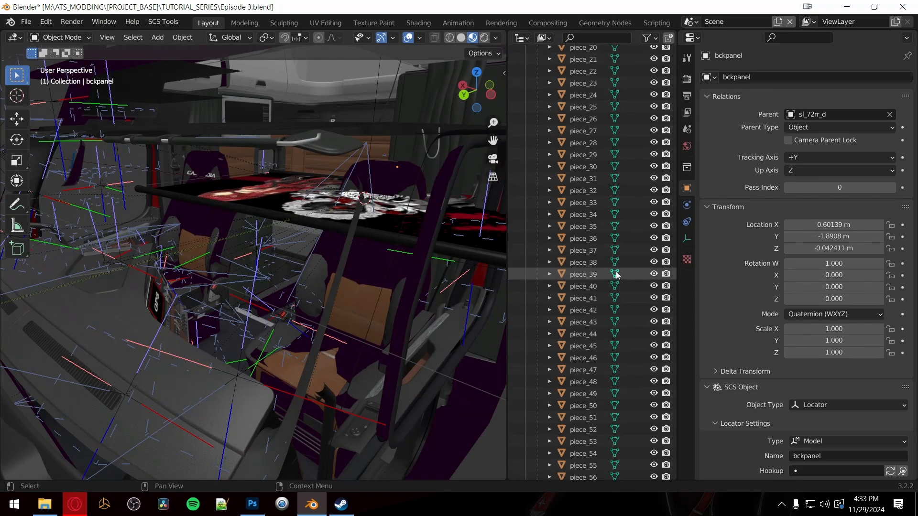
pyautogui.scroll(10, 617, 275)
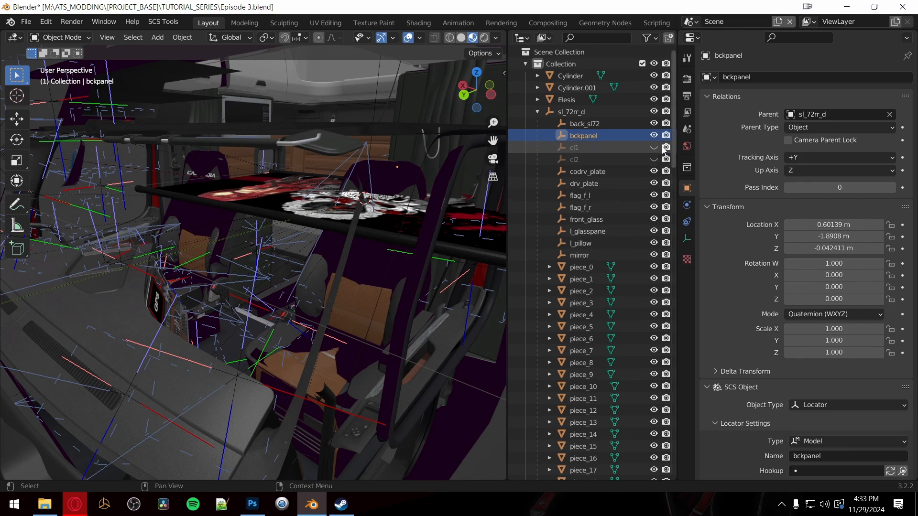
pyautogui.click(654, 160)
pyautogui.scroll(-5, 385, 292)
pyautogui.moveTo(385, 294); pyautogui.dragTo(360, 320, button='middle')
pyautogui.scroll(5, 360, 320)
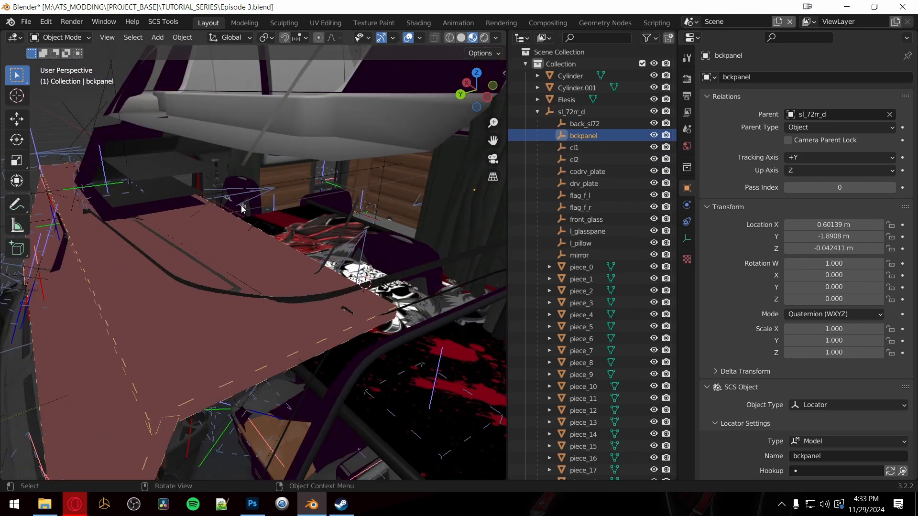
pyautogui.moveTo(253, 201); pyautogui.dragTo(260, 199, button='middle')
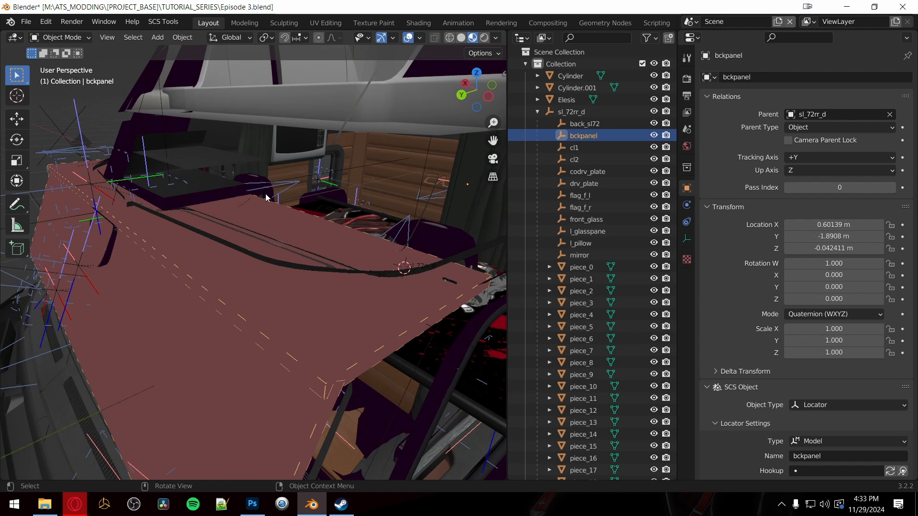
# Step: Review the SCS Tools options for adding root objects and locators, managing materials, and exporting
pyautogui.click(163, 23)
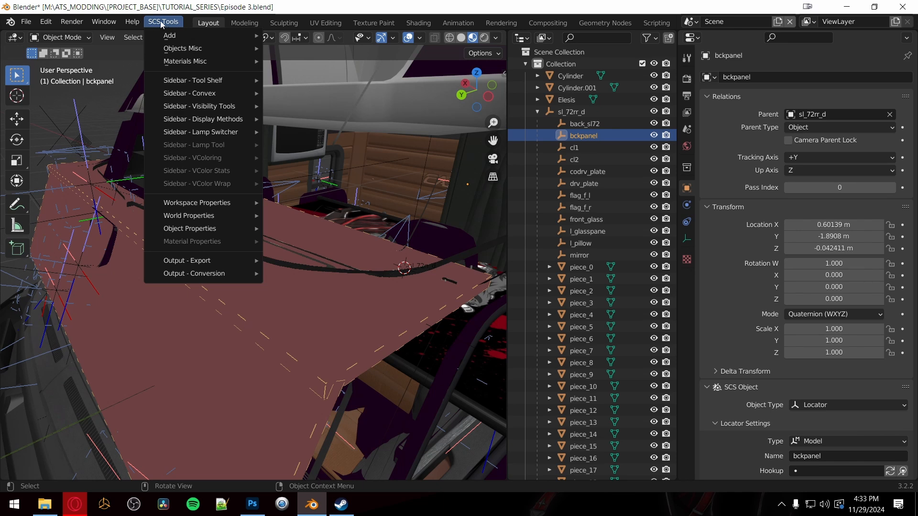
pyautogui.moveTo(171, 36)
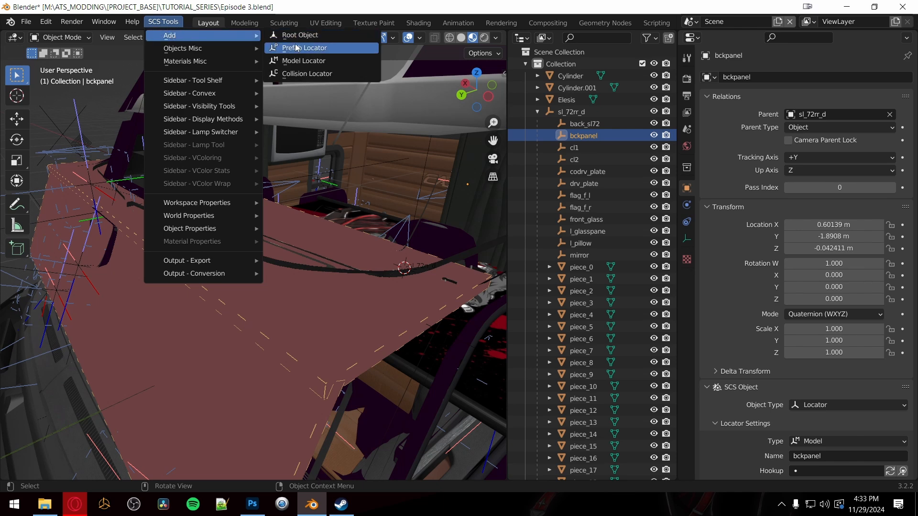
pyautogui.scroll(-5, 196, 261)
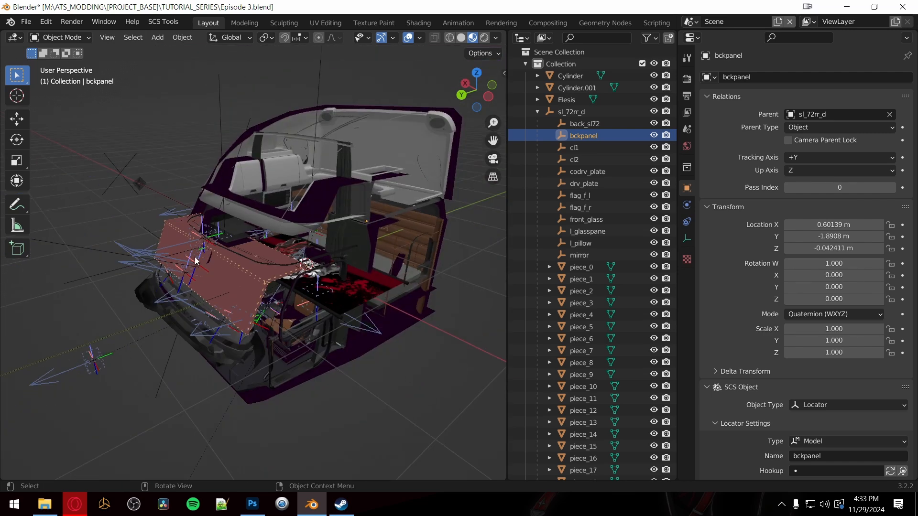
pyautogui.click(159, 24)
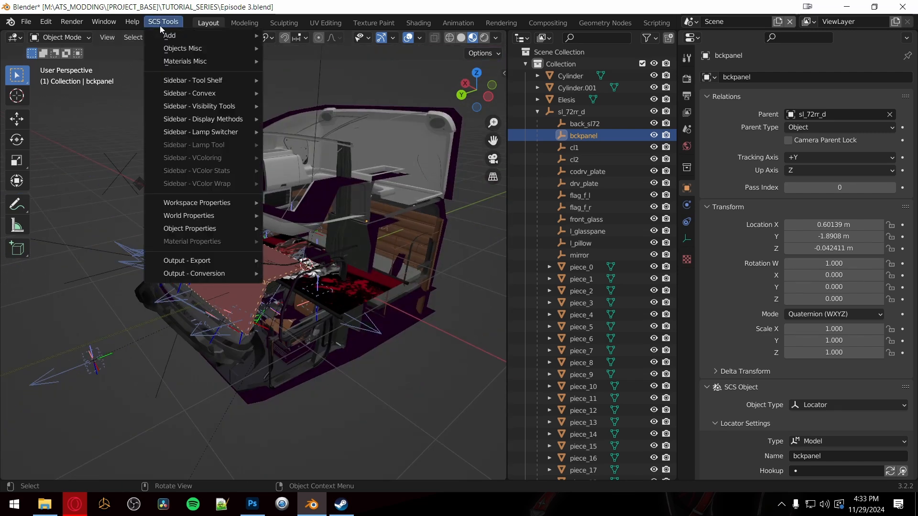
pyautogui.moveTo(237, 37)
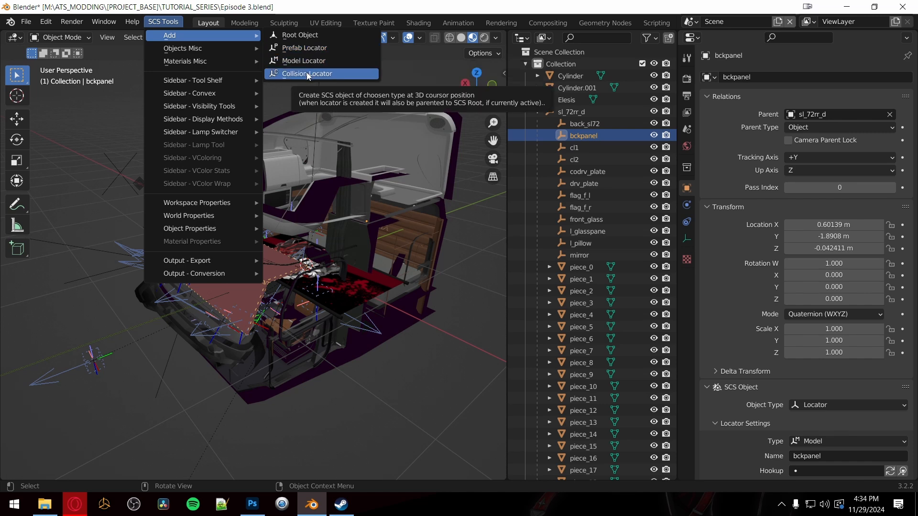
pyautogui.moveTo(209, 47)
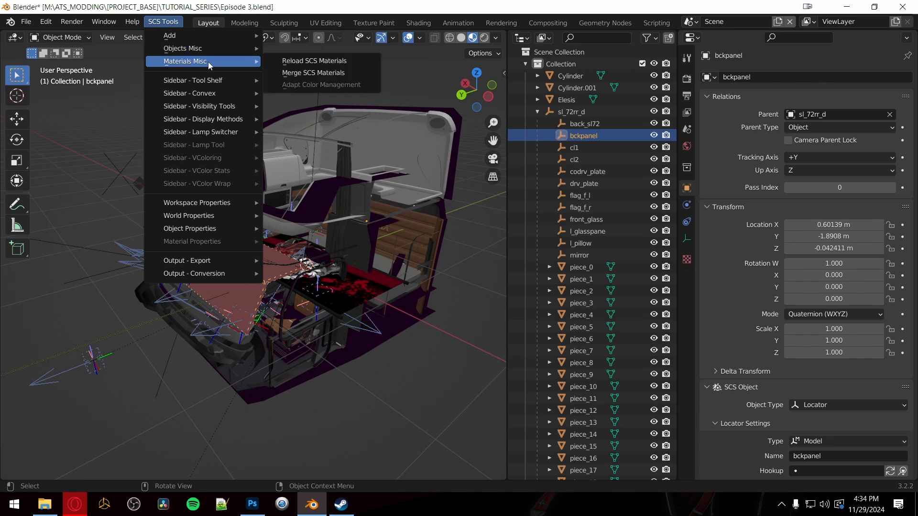
pyautogui.moveTo(203, 275)
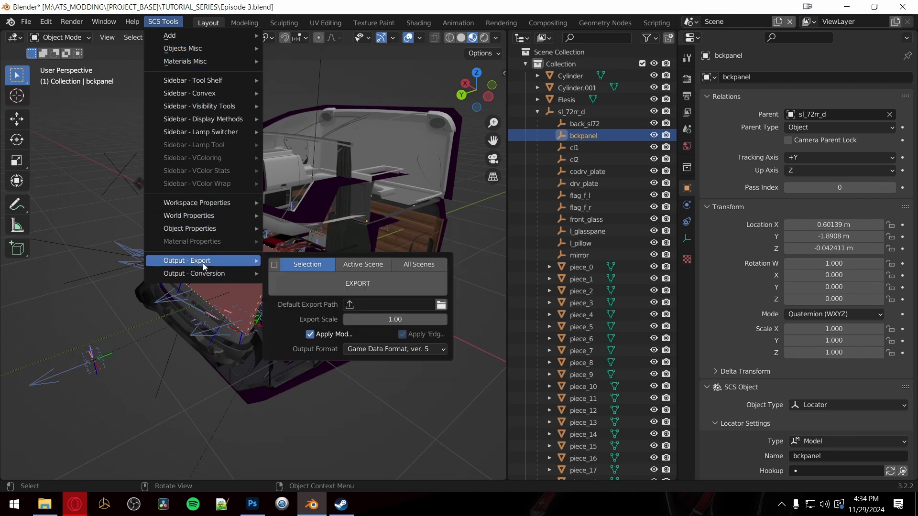
pyautogui.moveTo(204, 213)
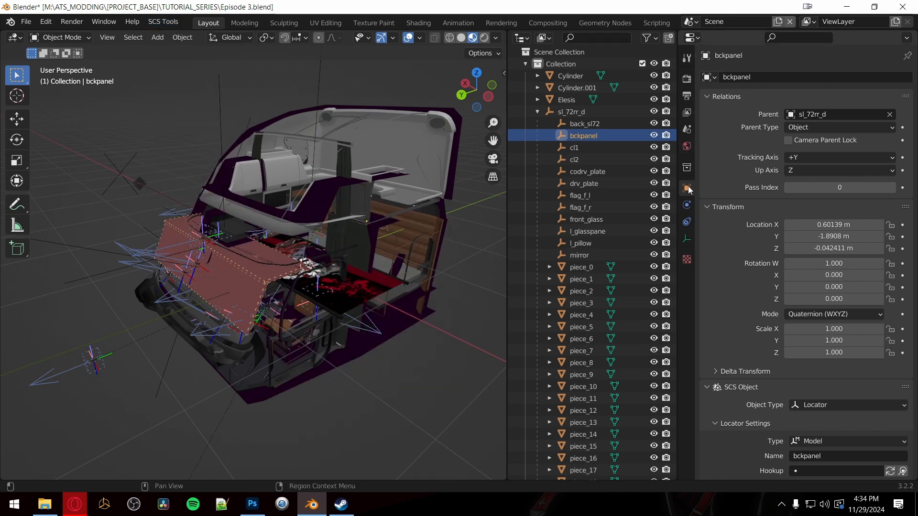
# Step: Review the SCS Global Settings path options, the scene's render properties, and the world's SCS Lighting settings
pyautogui.click(686, 57)
pyautogui.click(163, 22)
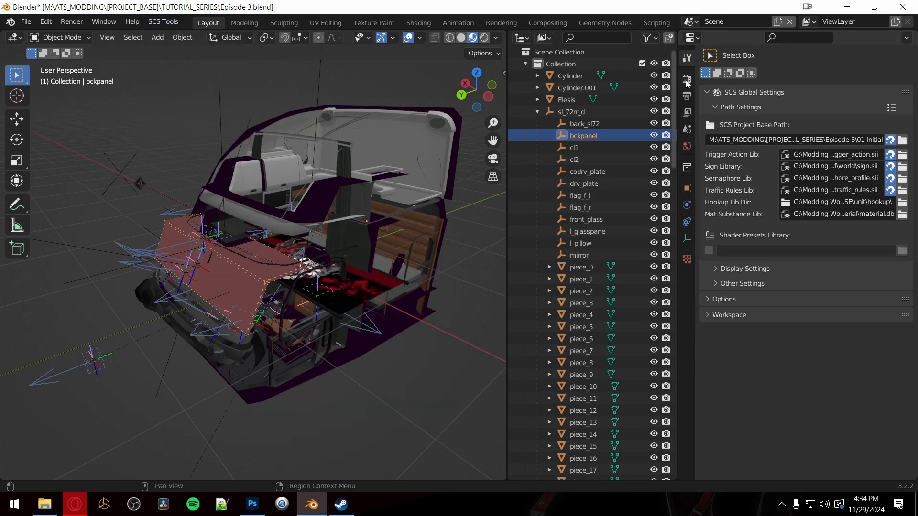
pyautogui.click(687, 96)
pyautogui.click(687, 81)
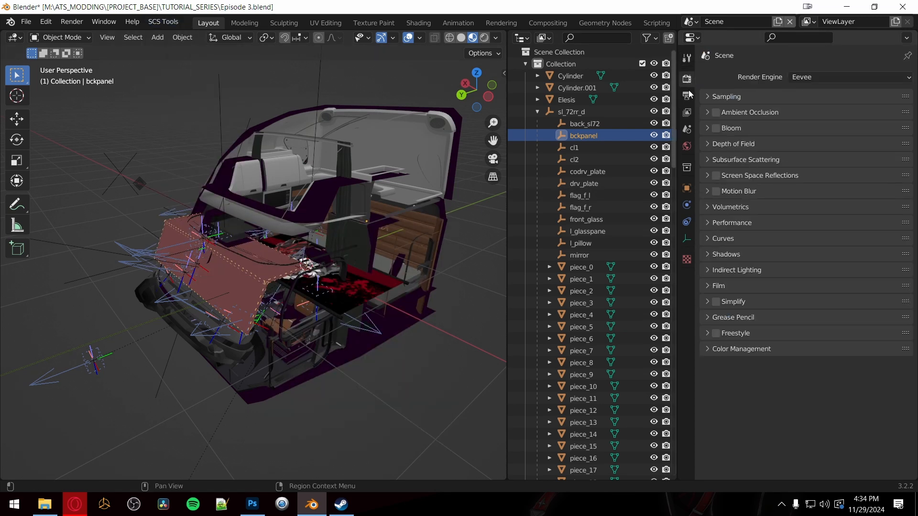
pyautogui.click(687, 129)
pyautogui.click(687, 147)
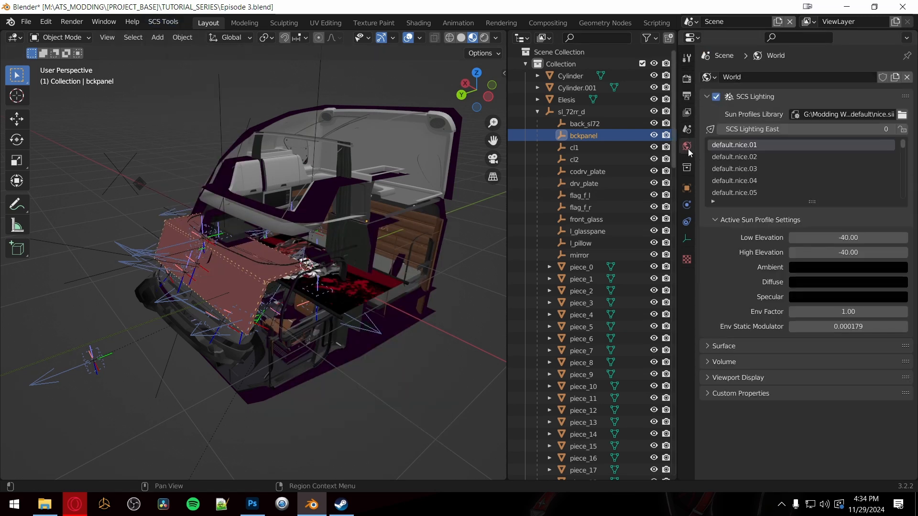
# Step: Hide all locators in the scene using the SCS Visibility Tools with the Global scope
pyautogui.click(164, 22)
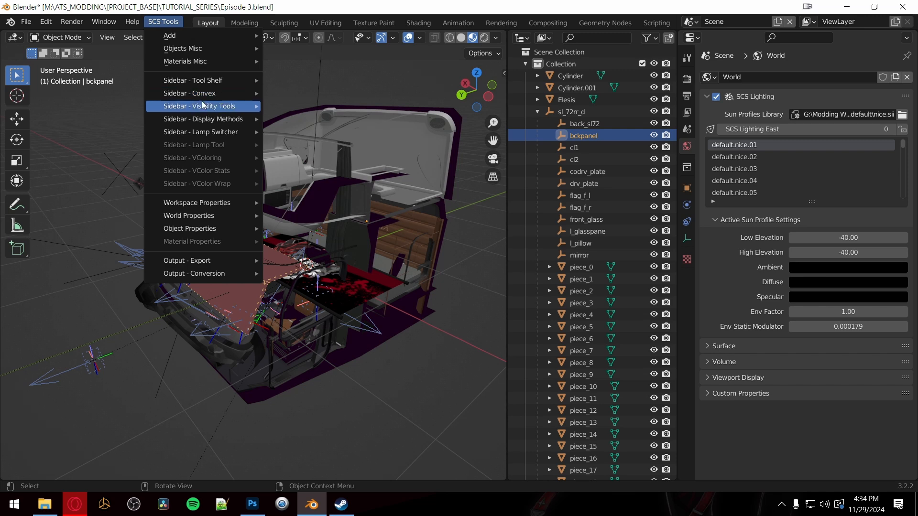
pyautogui.moveTo(202, 106)
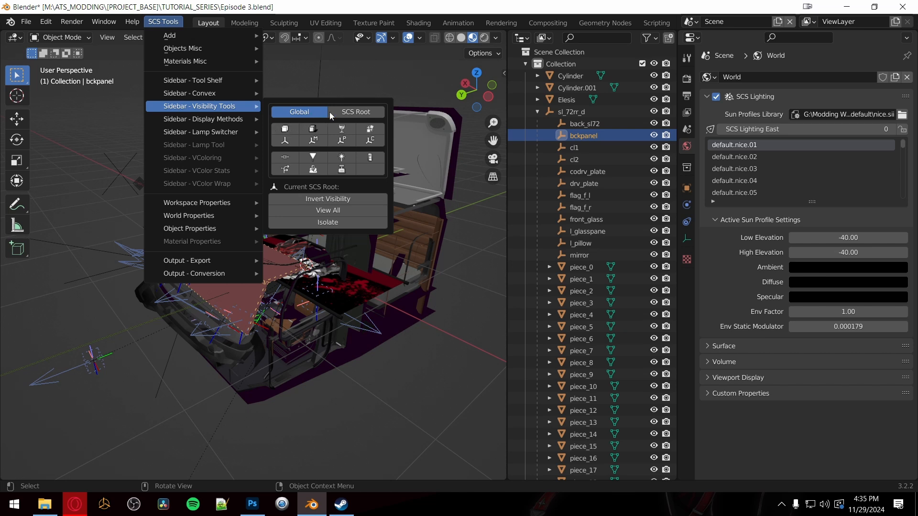
pyautogui.click(289, 129)
# Step: Examine the cab interior around the bunk and the rear wall's embossed lettering with the locators hidden
pyautogui.moveTo(405, 269); pyautogui.dragTo(332, 218, button='middle')
pyautogui.scroll(2, 402, 249)
pyautogui.scroll(2, 373, 235)
pyautogui.scroll(5, 337, 245)
pyautogui.scroll(-5, 337, 246)
pyautogui.scroll(-3, 325, 234)
pyautogui.scroll(-1, 325, 230)
pyautogui.scroll(6, 325, 230)
pyautogui.scroll(2, 280, 249)
pyautogui.scroll(4, 280, 247)
pyautogui.keyDown('shift'); pyautogui.moveTo(333, 218); pyautogui.dragTo(283, 223, button='middle'); pyautogui.keyUp('shift')
pyautogui.scroll(6, 351, 258)
pyautogui.scroll(2, 283, 221)
pyautogui.scroll(-6, 283, 220)
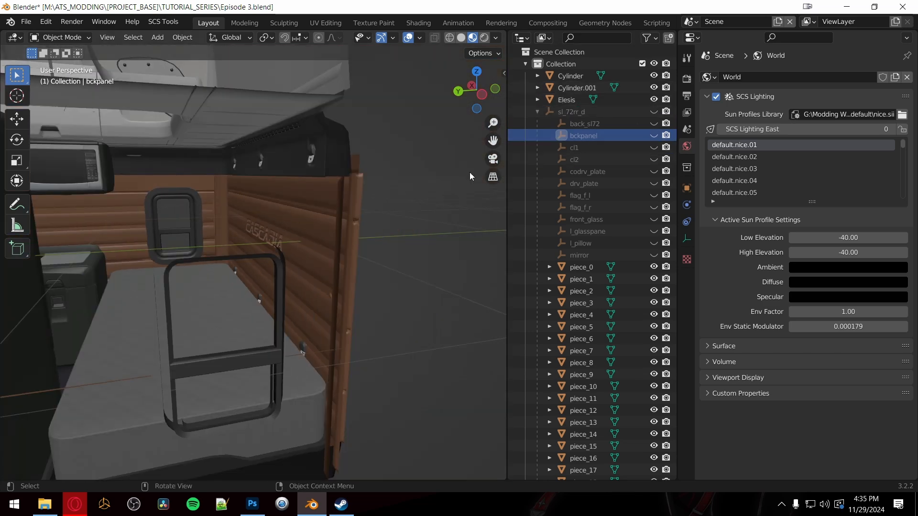
# Step: Hide Elesis, both cylinders and all the piece meshes up to piece_95
pyautogui.click(654, 99)
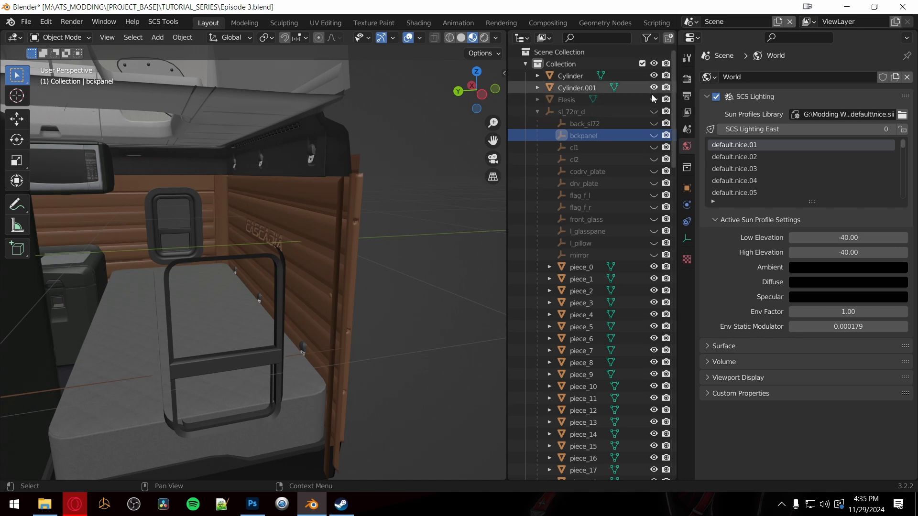
pyautogui.moveTo(654, 76); pyautogui.dragTo(653, 97)
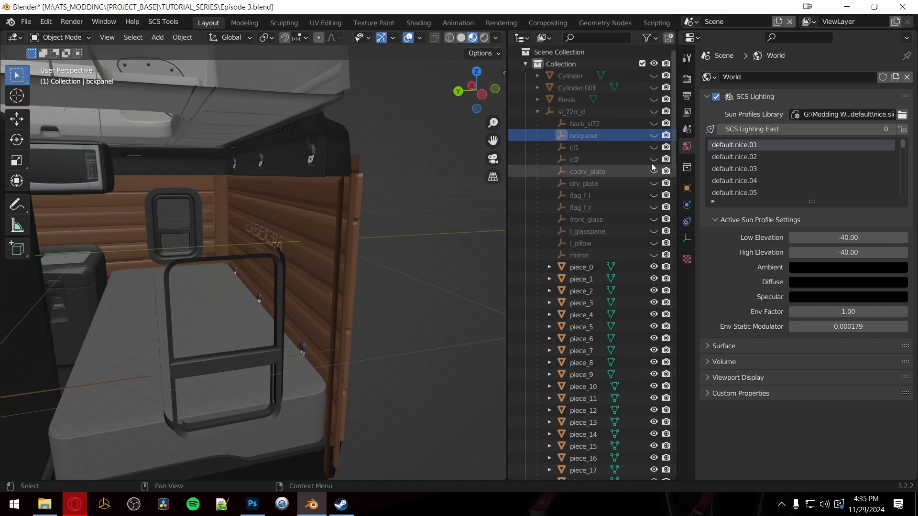
pyautogui.scroll(-5, 630, 237)
pyautogui.scroll(-2, 636, 201)
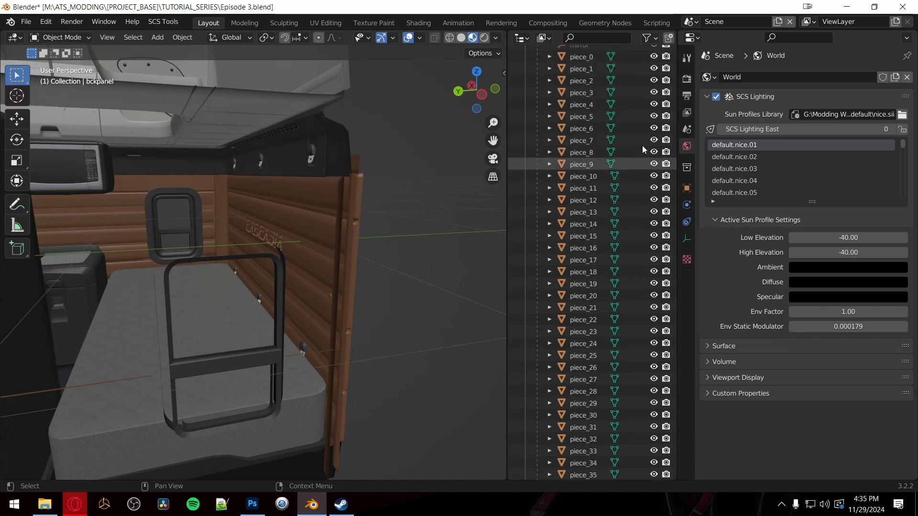
pyautogui.moveTo(654, 116); pyautogui.dragTo(646, 339)
pyautogui.scroll(-12, 637, 316)
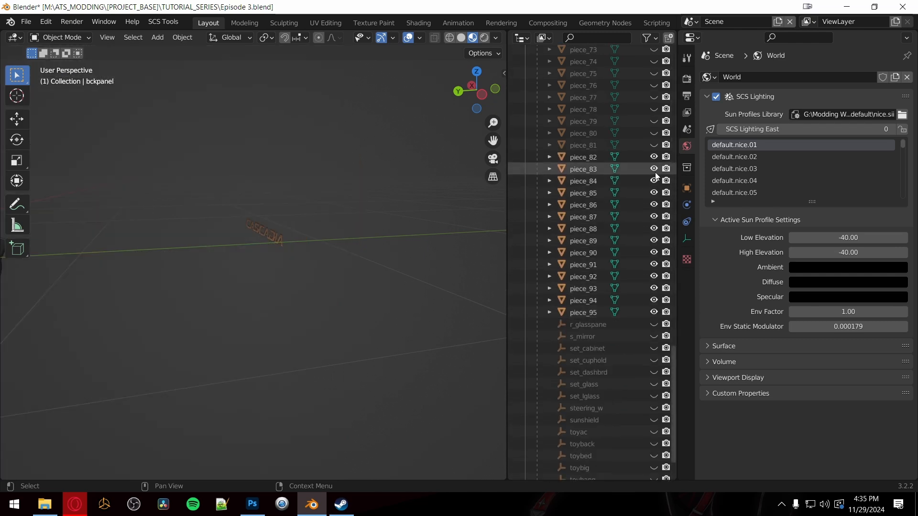
pyautogui.moveTo(654, 157); pyautogui.dragTo(635, 348)
# Step: Unhide the locators cl2 through l_glasspane, toggle the whole collection's visibility, and hide those locators again
pyautogui.scroll(20, 636, 349)
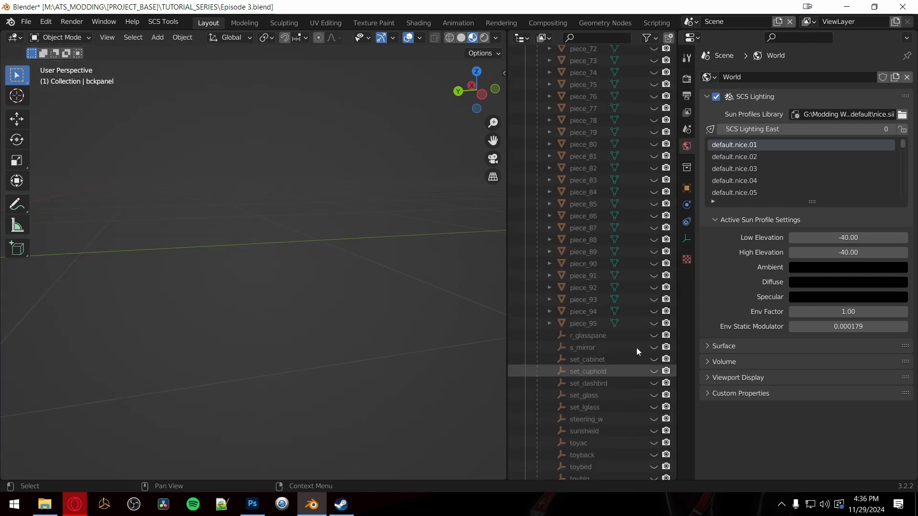
pyautogui.scroll(20, 635, 346)
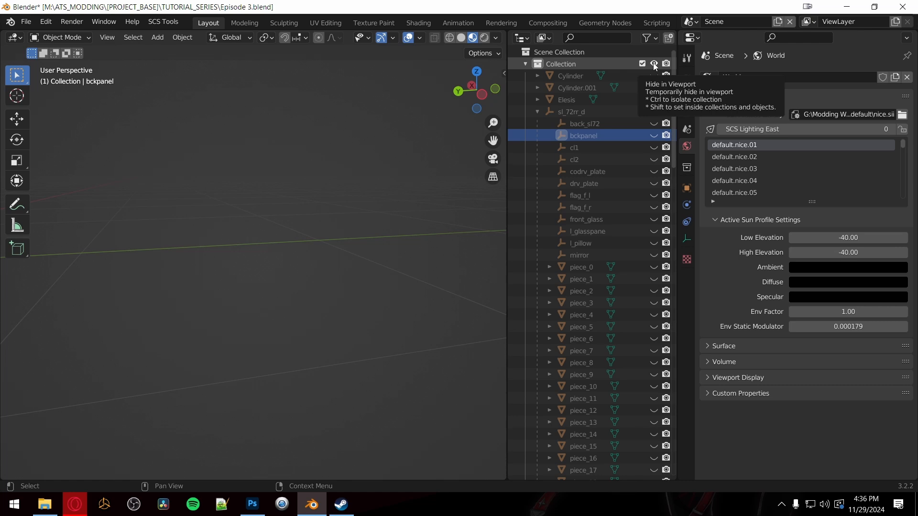
pyautogui.moveTo(653, 183); pyautogui.dragTo(653, 231)
pyautogui.scroll(-5, 408, 274)
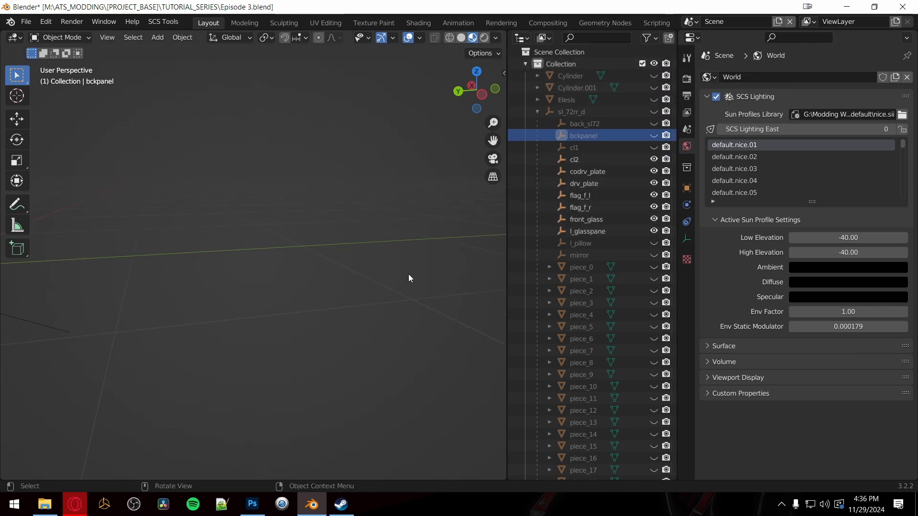
pyautogui.click(654, 63)
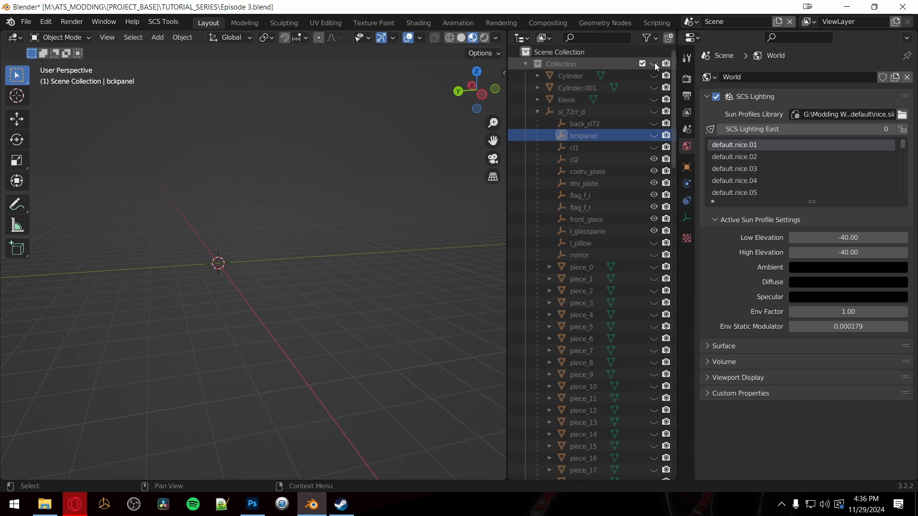
pyautogui.click(655, 63)
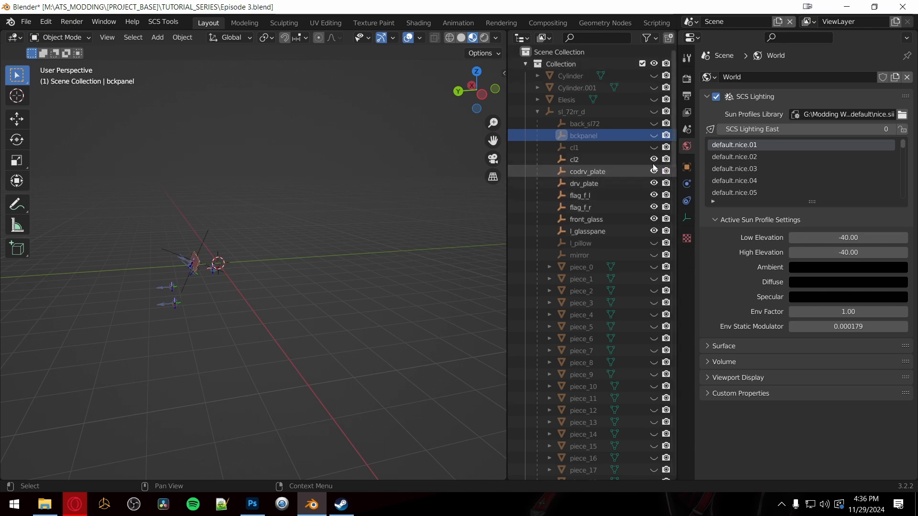
pyautogui.moveTo(653, 160); pyautogui.dragTo(654, 232)
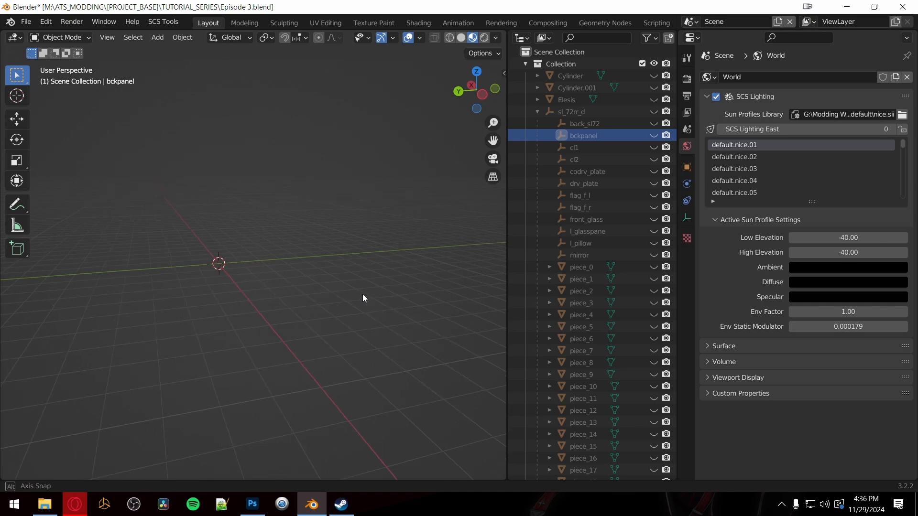
# Step: Select the sl_72rr_d root object and examine its SCS parts and variants in the object properties
pyautogui.moveTo(362, 294); pyautogui.dragTo(536, 249, button='middle')
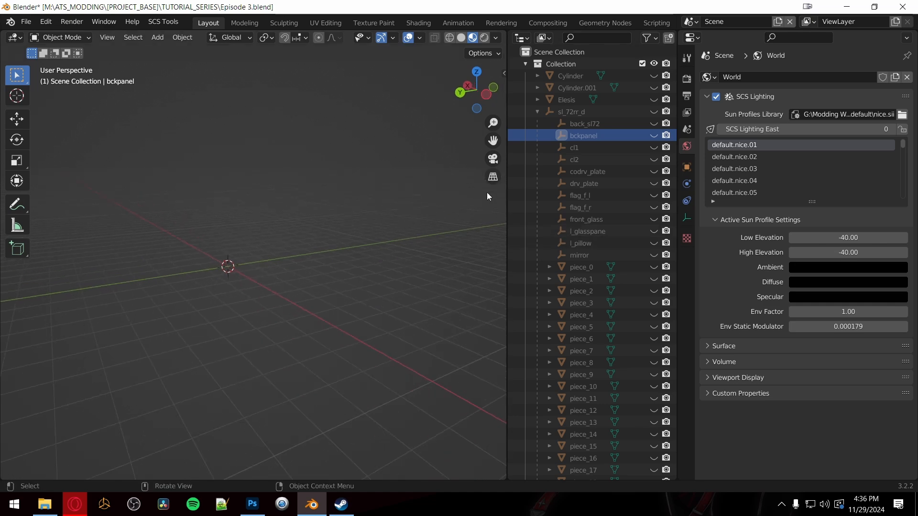
pyautogui.click(575, 114)
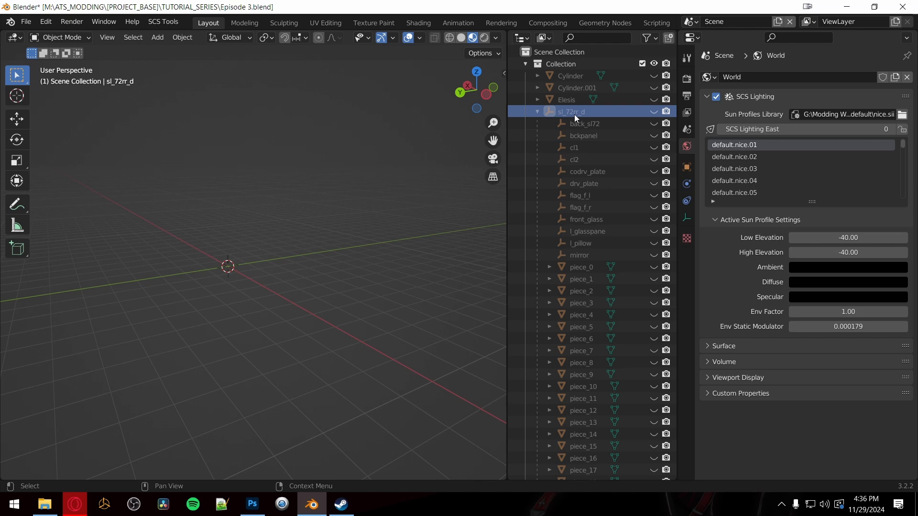
pyautogui.click(687, 167)
pyautogui.scroll(-10, 704, 264)
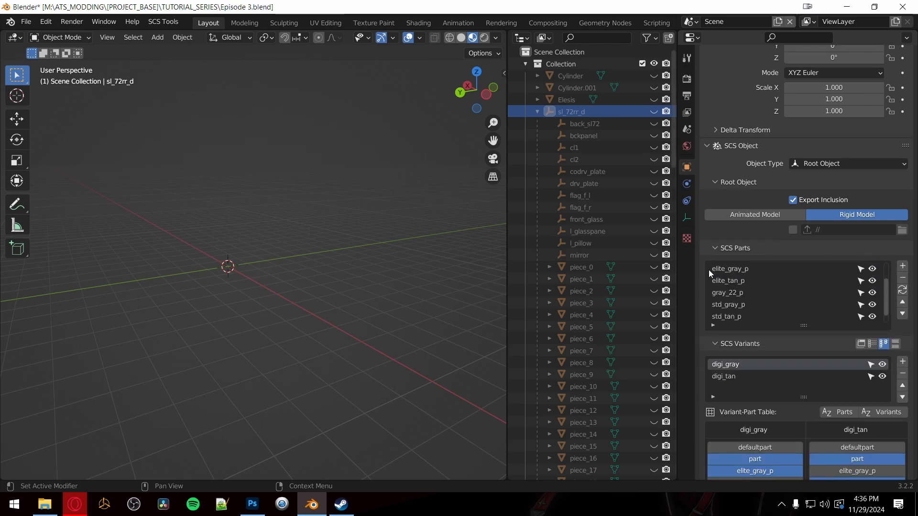
pyautogui.scroll(-4, 704, 291)
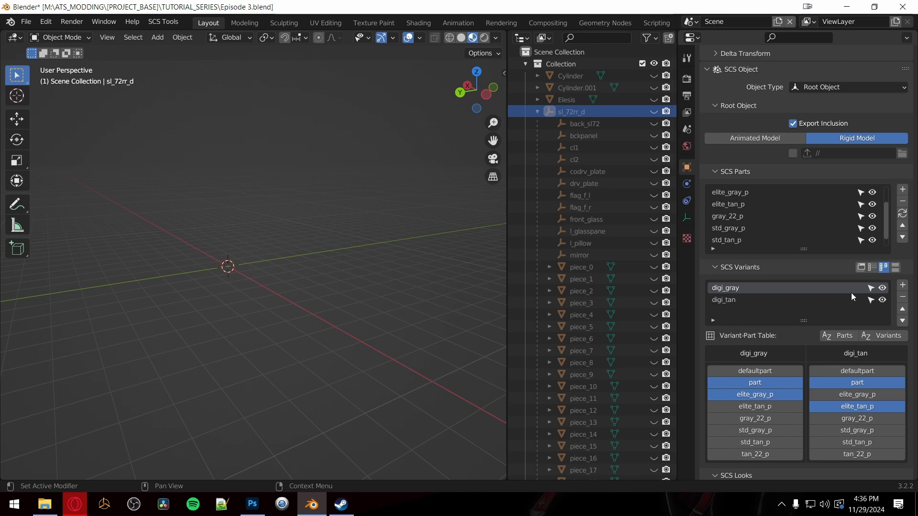
# Step: Show the objects of the digi_gray variant and examine the cab's exterior, seats, bunk and rear wall
pyautogui.click(882, 288)
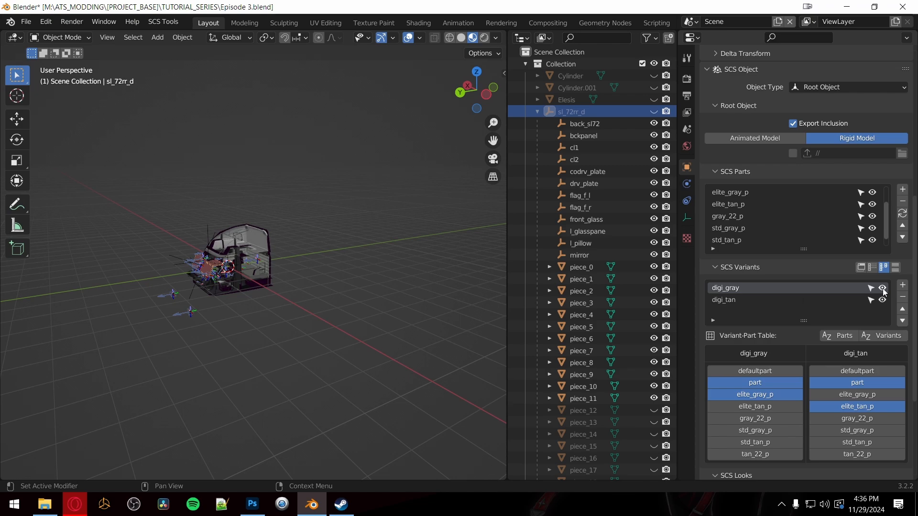
pyautogui.scroll(10, 296, 296)
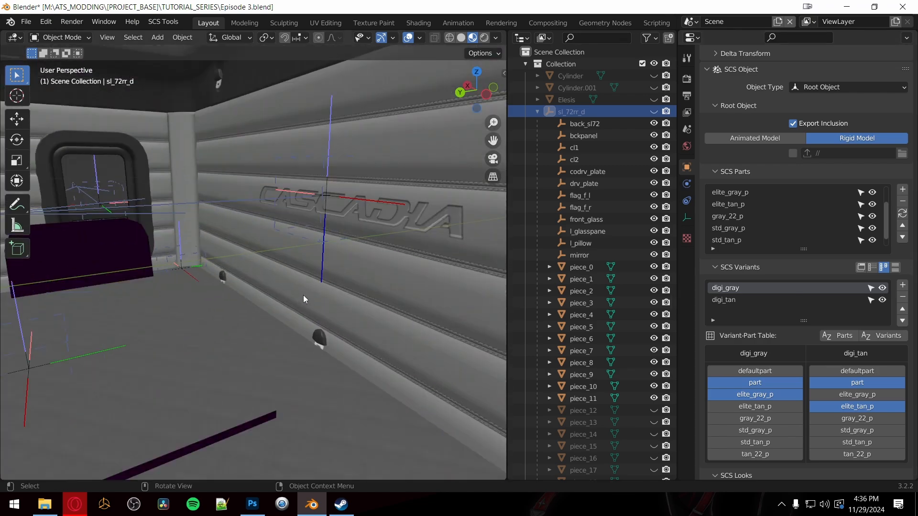
pyautogui.moveTo(303, 294); pyautogui.dragTo(1, 301, button='middle')
pyautogui.scroll(-4, 344, 296)
pyautogui.scroll(5, 376, 298)
pyautogui.scroll(2, 400, 310)
pyautogui.scroll(-3, 357, 304)
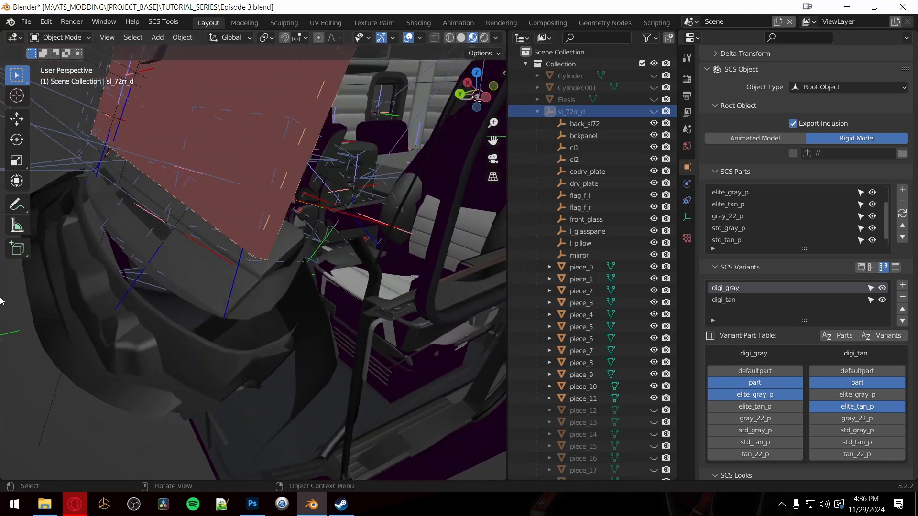
pyautogui.scroll(-4, 266, 271)
pyautogui.scroll(-5, 293, 269)
pyautogui.scroll(9, 293, 269)
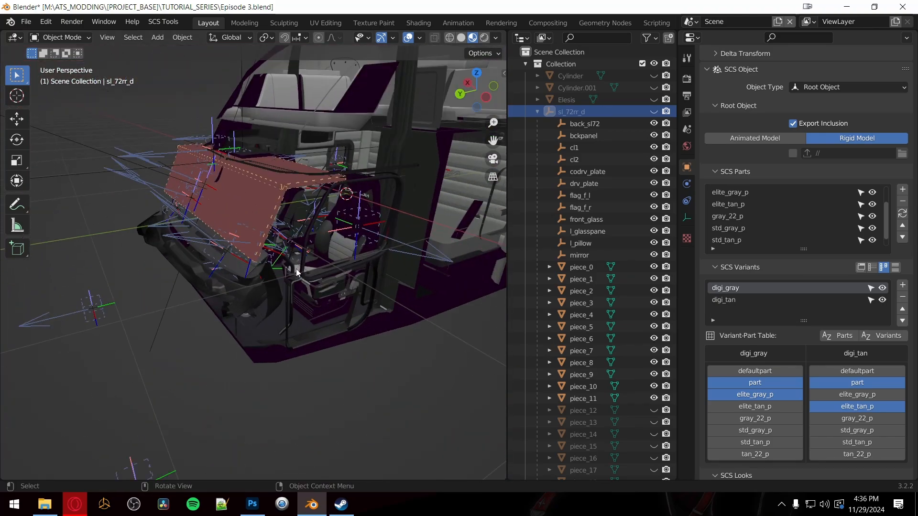
pyautogui.moveTo(311, 268); pyautogui.dragTo(273, 287, button='middle')
pyautogui.keyDown('shift'); pyautogui.moveTo(273, 287); pyautogui.dragTo(191, 313, button='middle'); pyautogui.keyUp('shift')
pyautogui.keyDown('shift'); pyautogui.moveTo(191, 313); pyautogui.dragTo(121, 371, button='middle'); pyautogui.keyUp('shift')
pyautogui.moveTo(287, 287); pyautogui.dragTo(295, 336, button='middle')
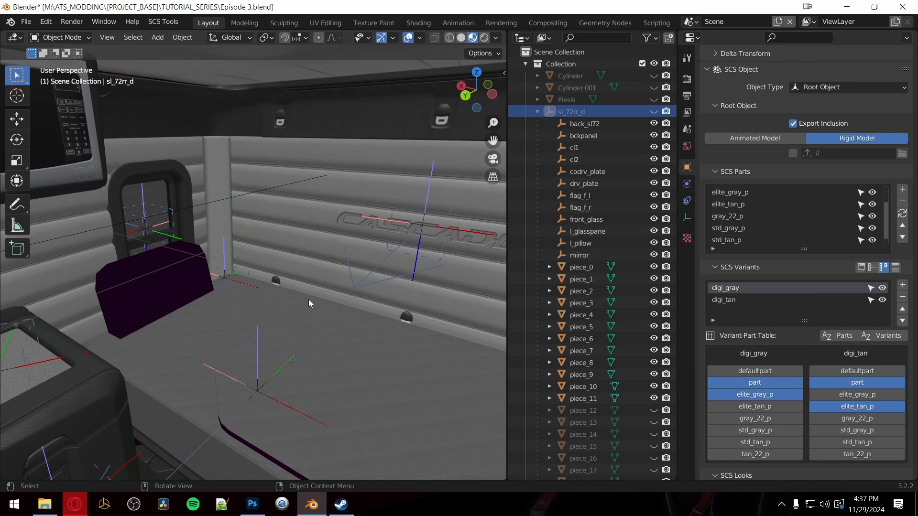
pyautogui.moveTo(335, 294); pyautogui.dragTo(287, 306, button='middle')
# Step: Hide the objects of the digi_gray variant and show those of the digi_tan variant
pyautogui.click(883, 289)
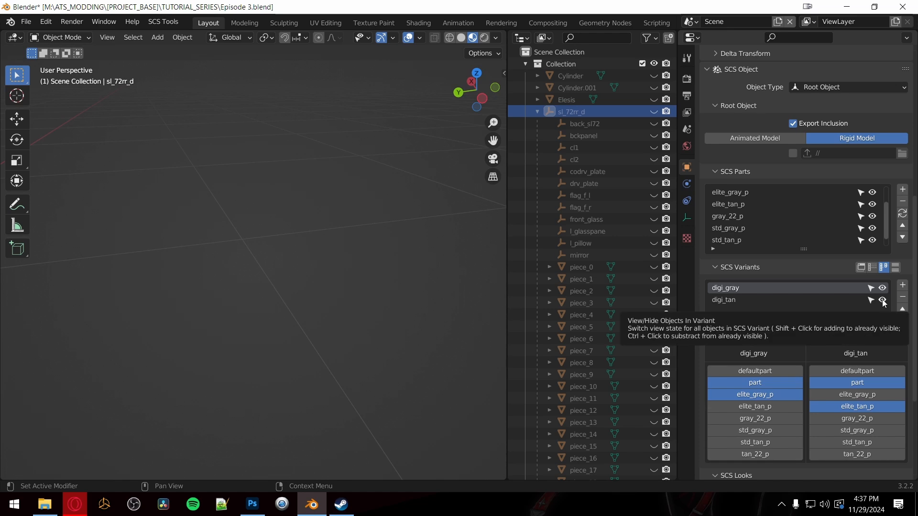
pyautogui.click(882, 301)
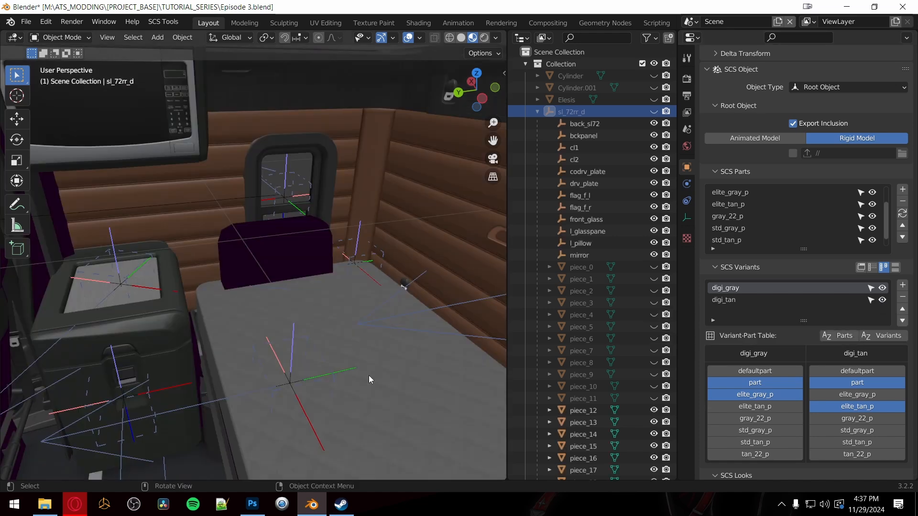
# Step: View the bunk area of the tan variant, and show only the mesh objects across the whole scene
pyautogui.moveTo(368, 375)
pyautogui.mouseDown(button='middle')
pyautogui.moveTo(363, 360)
pyautogui.moveTo(418, 354)
pyautogui.moveTo(414, 334)
pyautogui.moveTo(364, 358)
pyautogui.mouseUp(button='middle')
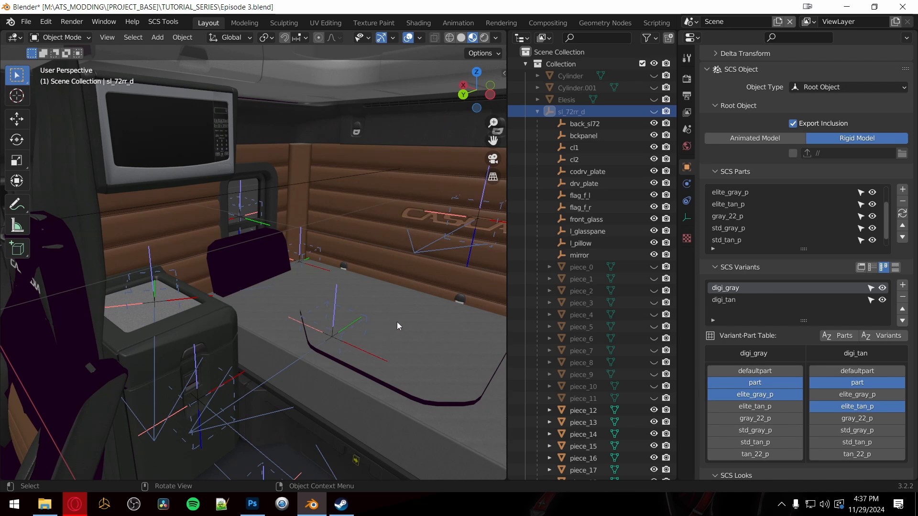
pyautogui.moveTo(397, 322); pyautogui.dragTo(282, 343, button='middle')
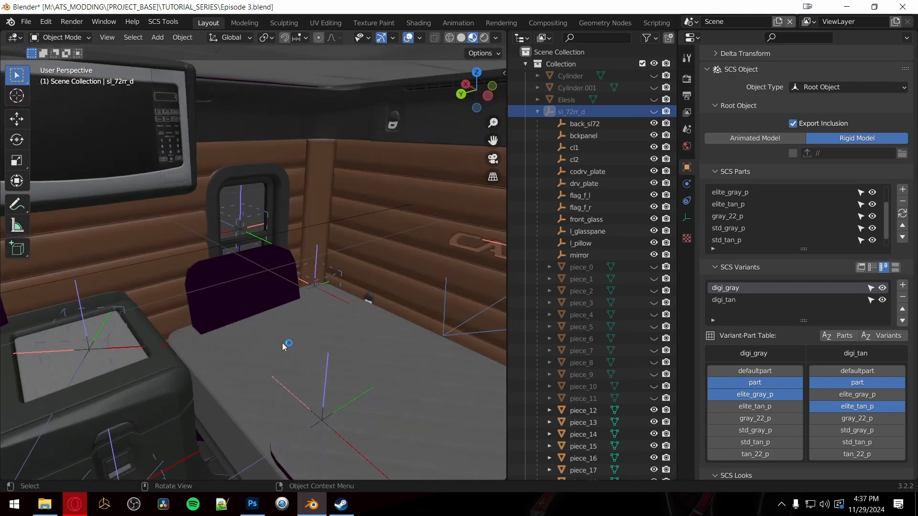
pyautogui.click(161, 22)
pyautogui.moveTo(243, 108)
pyautogui.click(287, 129)
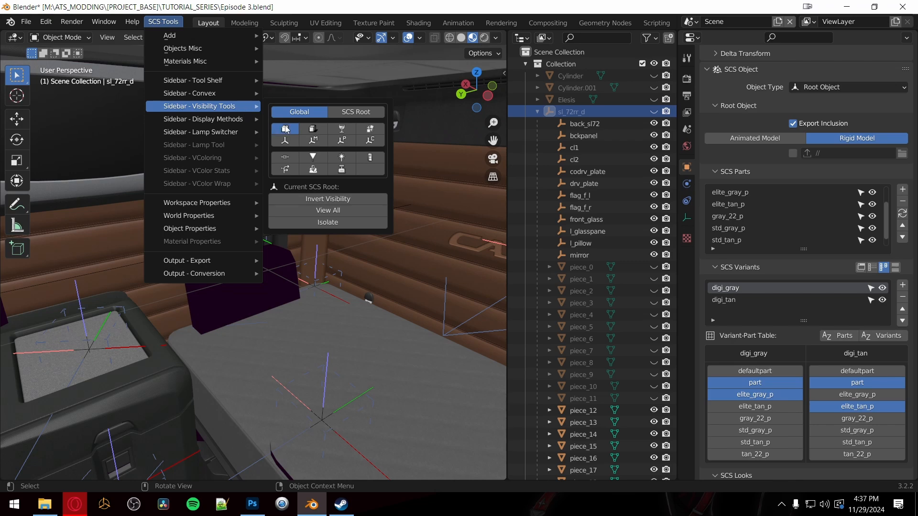
pyautogui.scroll(-10, 302, 314)
pyautogui.scroll(4, 290, 313)
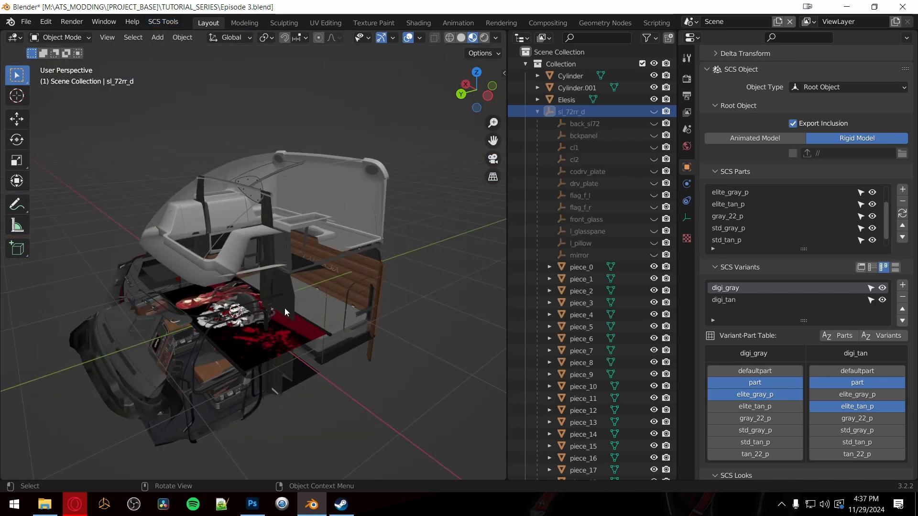
# Step: Hide the Cylinder, Cylinder.001 and Elesis objects and view the remaining cab meshes
pyautogui.moveTo(654, 88); pyautogui.dragTo(654, 76)
pyautogui.click(653, 99)
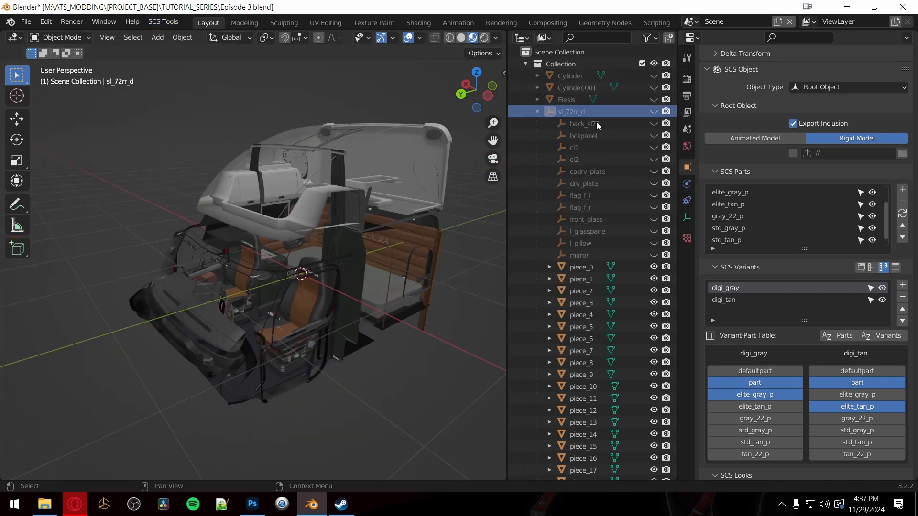
pyautogui.scroll(6, 392, 239)
pyautogui.scroll(-5, 391, 239)
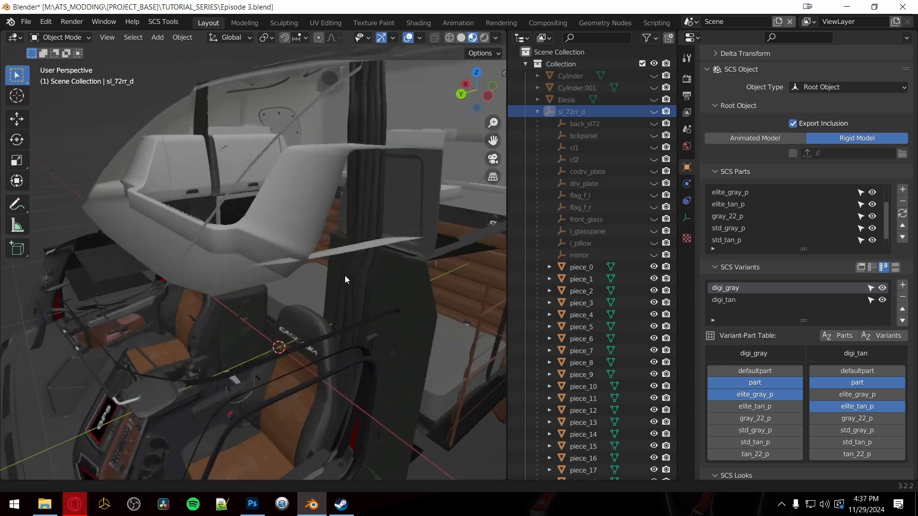
# Step: Show only the shadow caster meshes across the whole scene and view them around the cab
pyautogui.click(162, 21)
pyautogui.moveTo(207, 107)
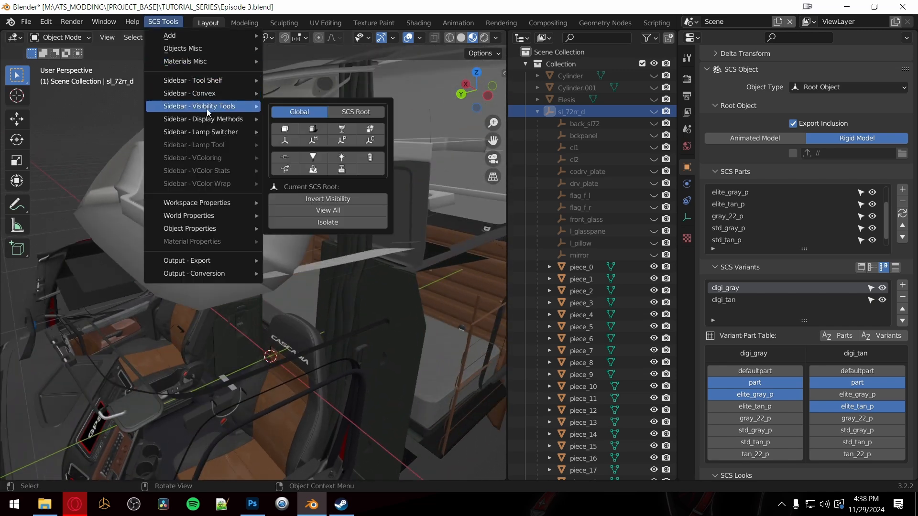
pyautogui.click(318, 133)
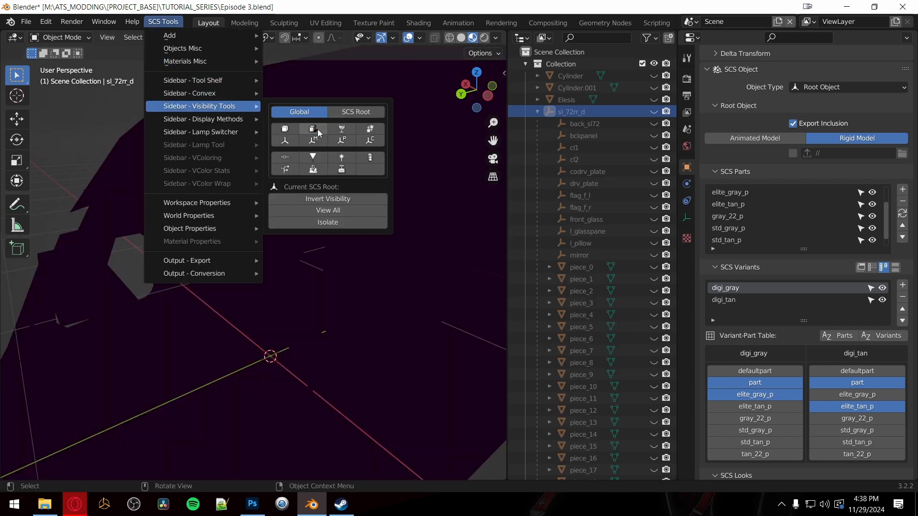
pyautogui.scroll(-5, 352, 312)
pyautogui.moveTo(345, 285); pyautogui.dragTo(270, 229, button='middle')
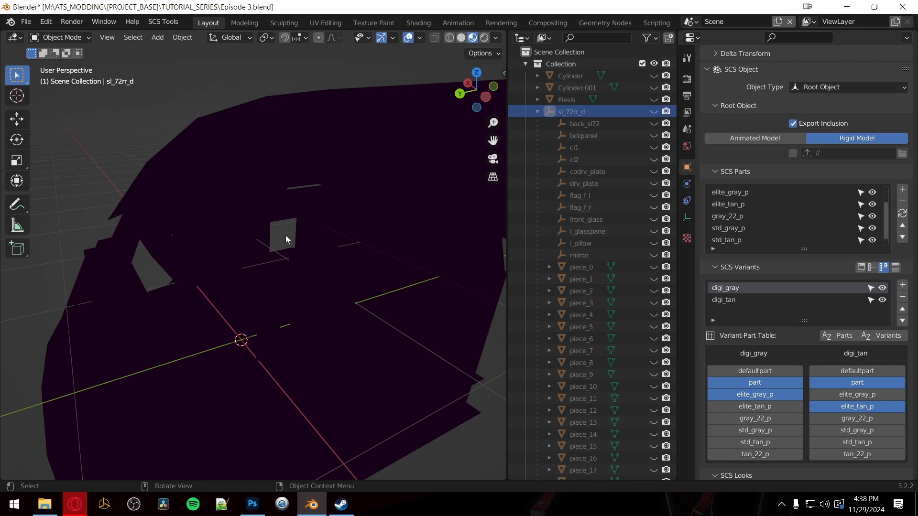
# Step: Open the shadow caster mesh piece_47 in Edit Mode and select all its geometry
pyautogui.click(260, 239)
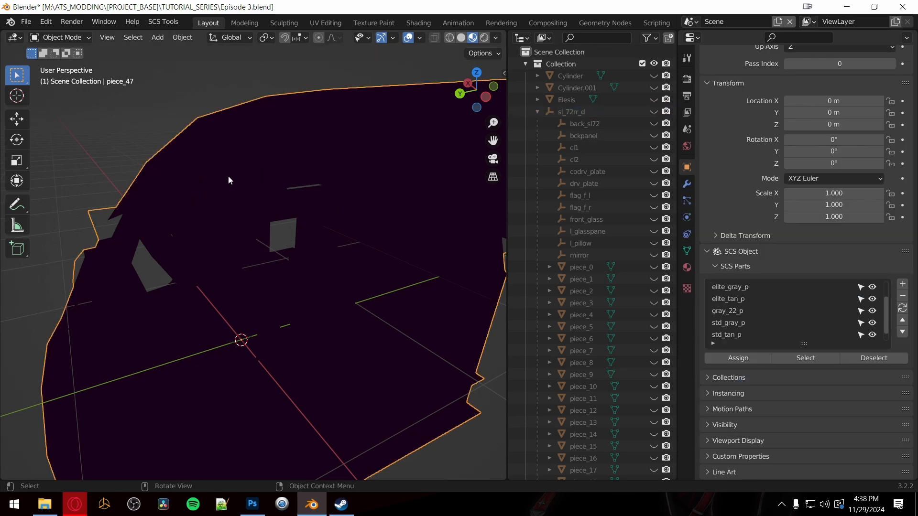
pyautogui.press('Tab')
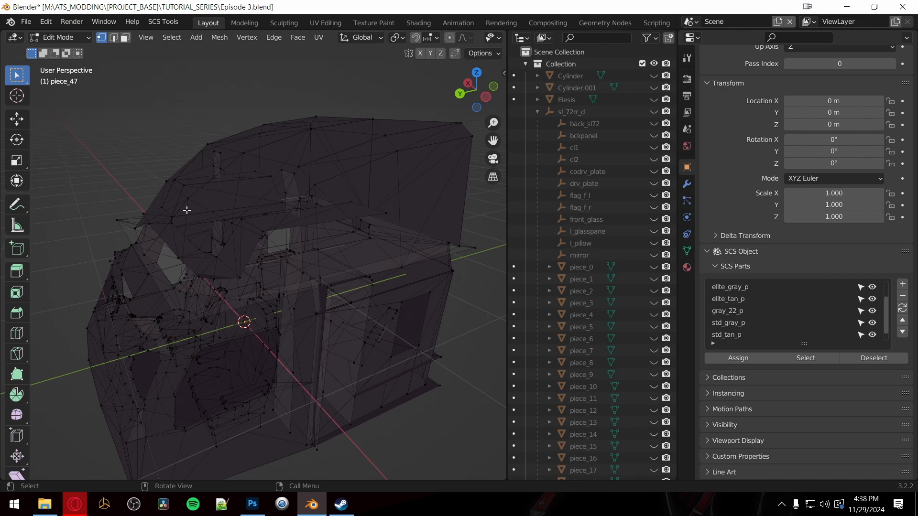
pyautogui.moveTo(213, 234); pyautogui.dragTo(105, 228, button='middle')
pyautogui.moveTo(112, 190); pyautogui.dragTo(180, 170, button='middle')
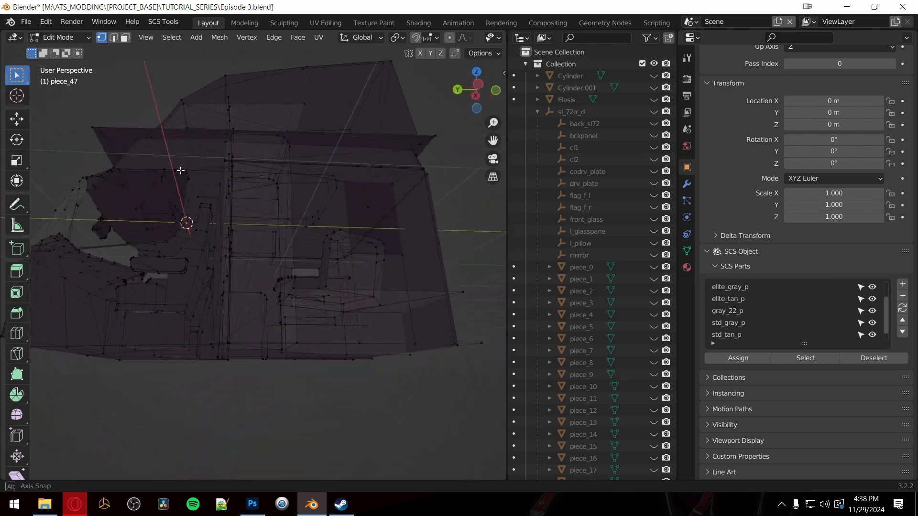
pyautogui.moveTo(257, 210); pyautogui.dragTo(259, 272, button='middle')
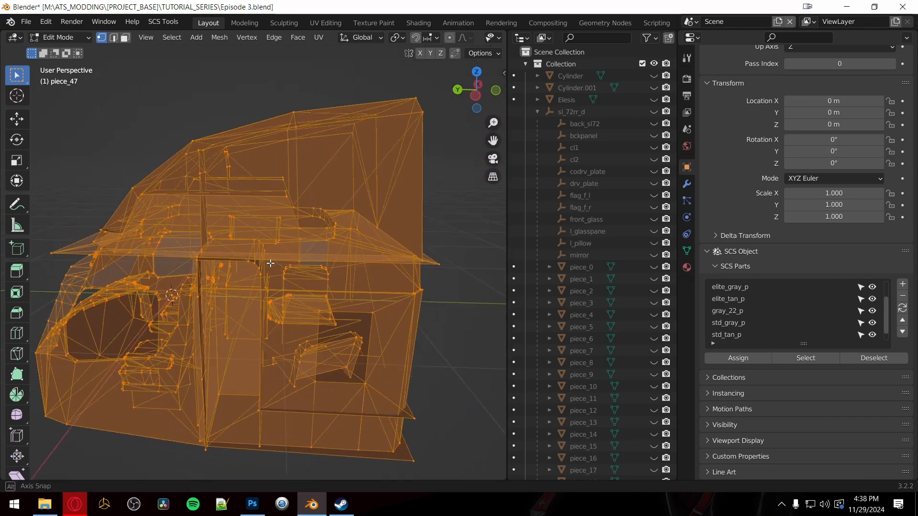
# Step: Examine the shadow caster's wireframe inside and outside the cab, and return to Object Mode
pyautogui.moveTo(196, 267); pyautogui.dragTo(218, 265, button='middle')
pyautogui.moveTo(307, 243); pyautogui.dragTo(242, 305, button='middle')
pyautogui.scroll(4, 217, 284)
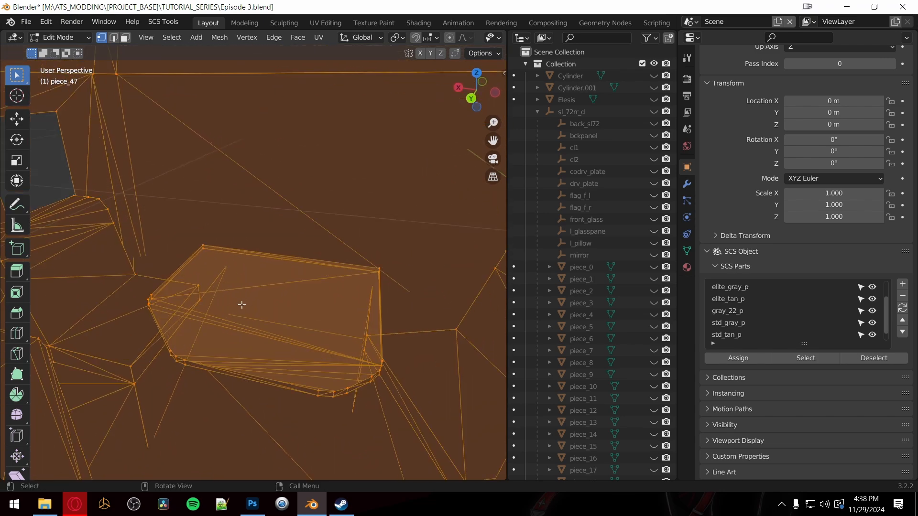
pyautogui.scroll(-3, 431, 329)
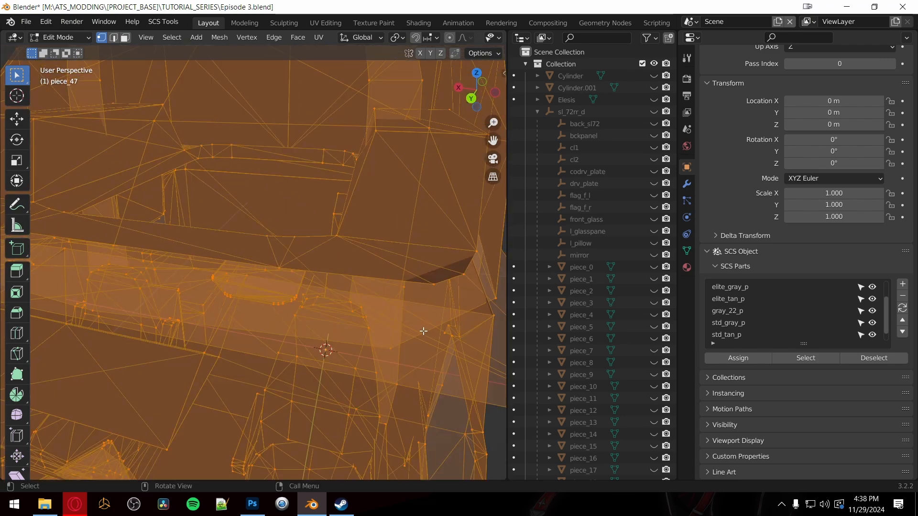
pyautogui.moveTo(421, 332); pyautogui.dragTo(354, 330, button='middle')
pyautogui.scroll(-2, 354, 330)
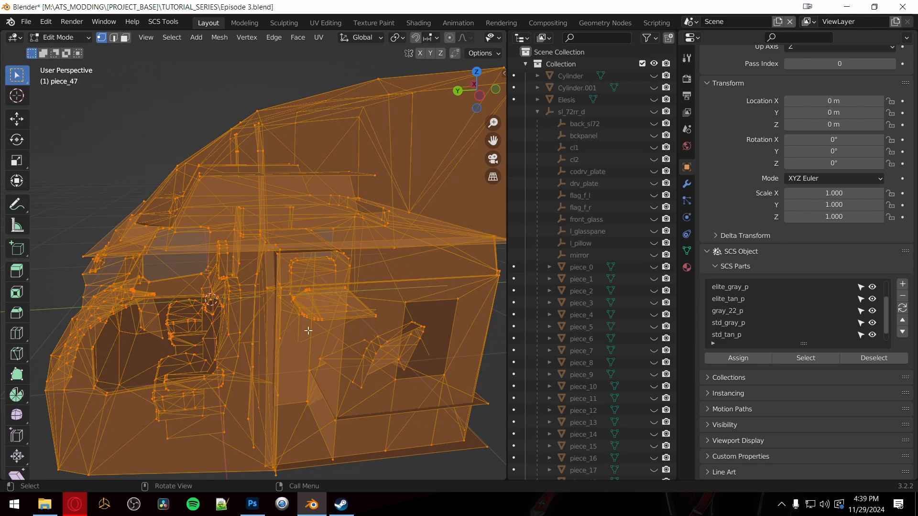
pyautogui.moveTo(305, 299)
pyautogui.mouseDown(button='middle')
pyautogui.moveTo(335, 306)
pyautogui.moveTo(311, 287)
pyautogui.moveTo(319, 290)
pyautogui.mouseUp(button='middle')
pyautogui.scroll(-1, 339, 307)
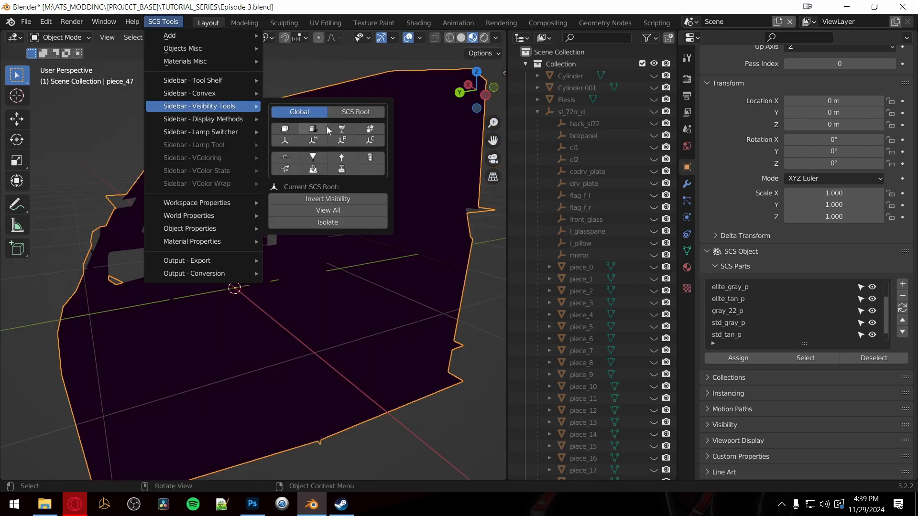
# Step: Show only the glass objects and inspect all geometry of the windshield mesh piece_42 in Edit Mode, returning to Object Mode
pyautogui.click(343, 129)
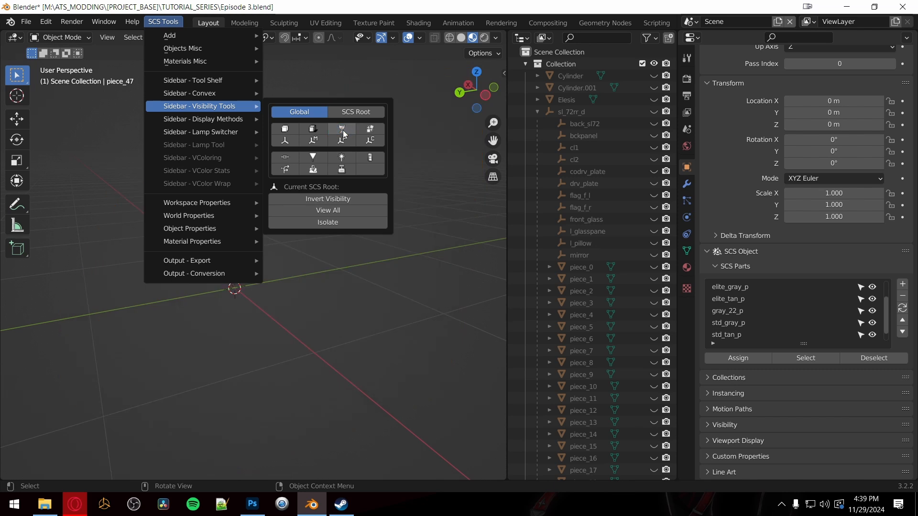
pyautogui.moveTo(394, 340); pyautogui.dragTo(316, 325, button='middle')
pyautogui.click(227, 238)
pyautogui.moveTo(189, 312); pyautogui.dragTo(353, 346, button='middle')
pyautogui.press('Tab')
pyautogui.press('a')
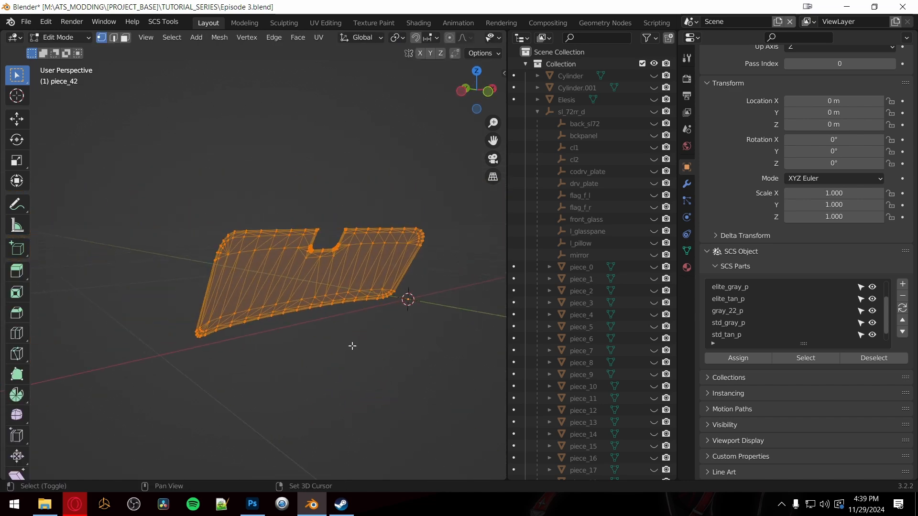
pyautogui.moveTo(506, 327); pyautogui.dragTo(367, 310, button='middle')
pyautogui.press('Tab')
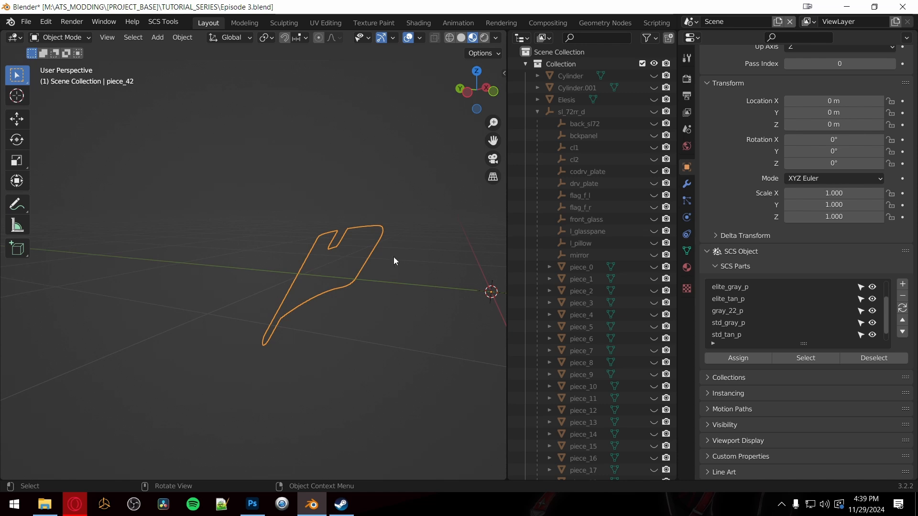
# Step: Deselect the windshield glass, reselect piece_42 from the object list and examine its glass outlines around the cab
pyautogui.press('h')
pyautogui.keyDown('shift'); pyautogui.moveTo(414, 251); pyautogui.dragTo(317, 259, button='middle'); pyautogui.keyUp('shift')
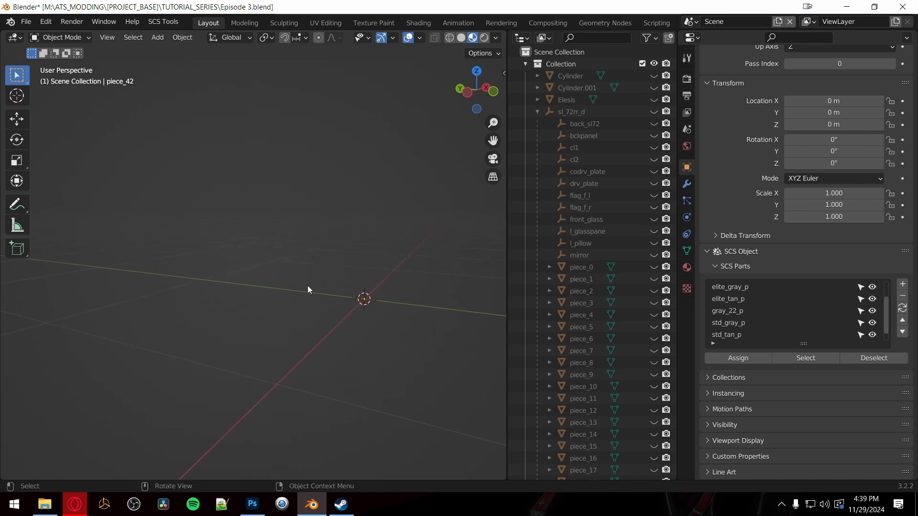
pyautogui.scroll(-15, 614, 277)
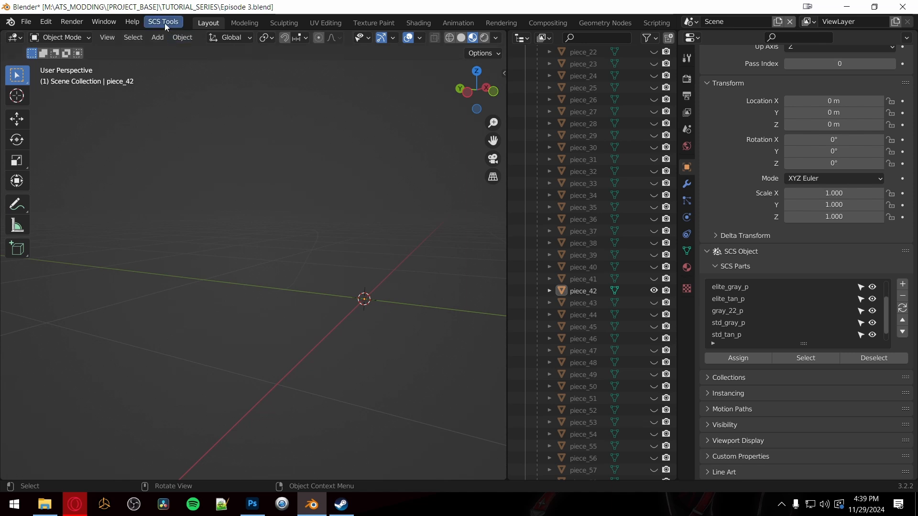
pyautogui.click(561, 292)
pyautogui.scroll(-20, 596, 331)
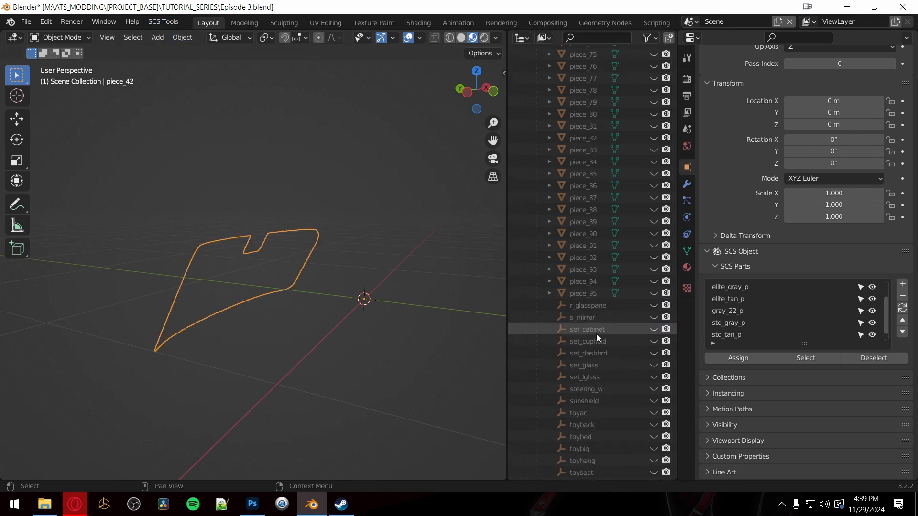
pyautogui.scroll(20, 593, 337)
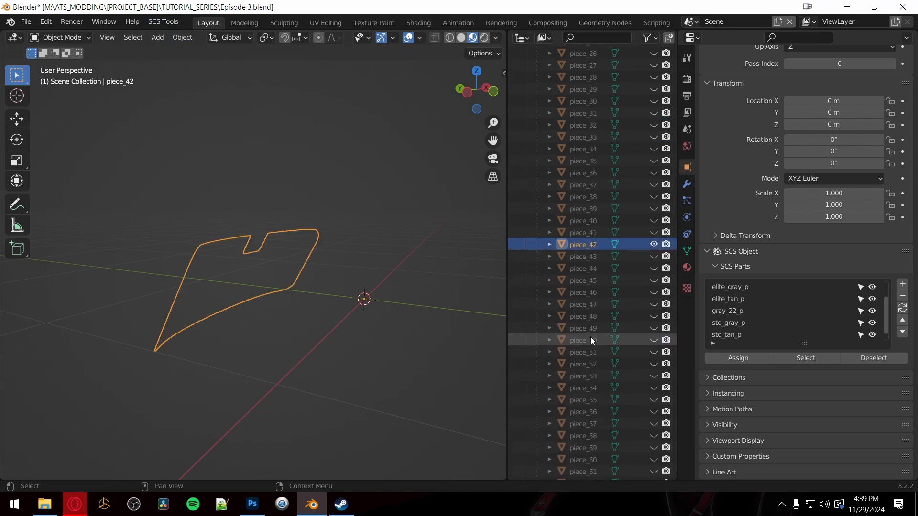
pyautogui.moveTo(365, 254); pyautogui.dragTo(389, 295, button='middle')
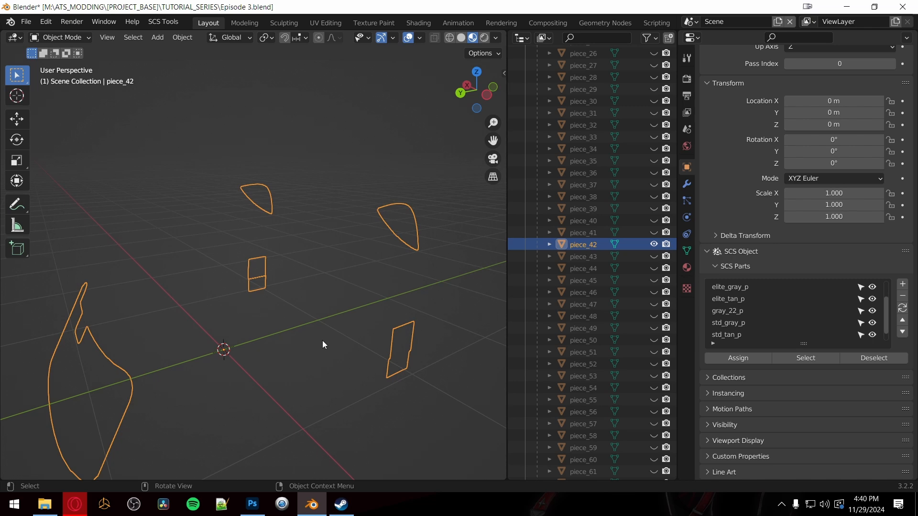
pyautogui.keyDown('shift'); pyautogui.moveTo(321, 341); pyautogui.dragTo(350, 341, button='middle'); pyautogui.keyUp('shift')
# Step: Switch the global visibility to only the mesh object category that follows glass, and check the viewport
pyautogui.click(163, 21)
pyautogui.moveTo(210, 112)
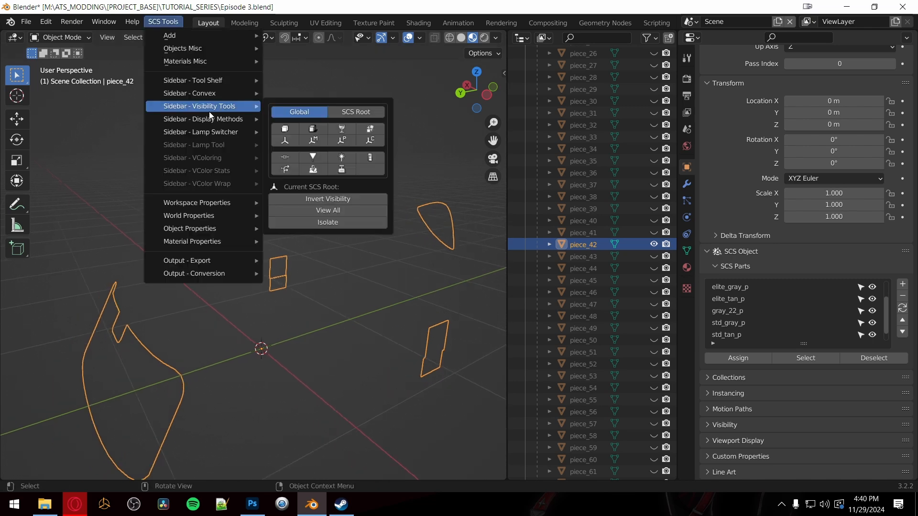
pyautogui.click(372, 131)
pyautogui.scroll(-3, 354, 277)
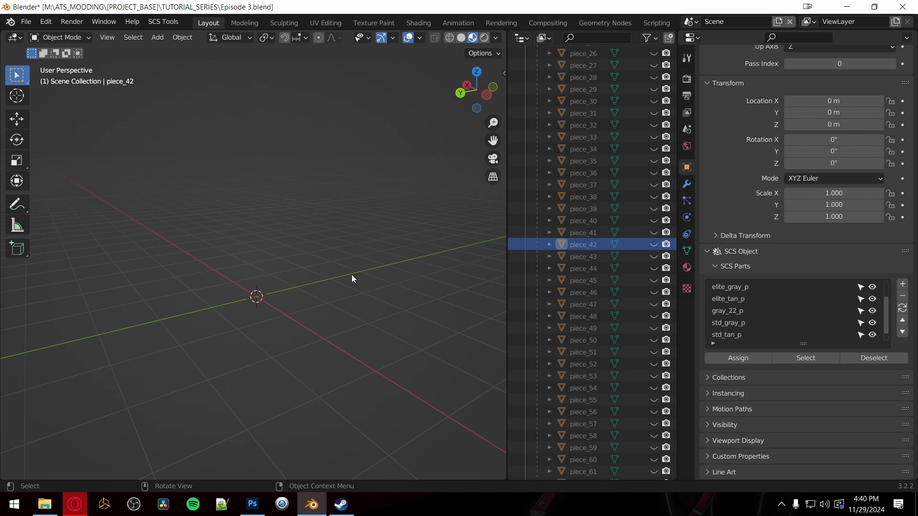
pyautogui.scroll(2, 351, 278)
# Step: Show only the locators of all types across the whole scene and view the red collision boxes among them
pyautogui.click(166, 22)
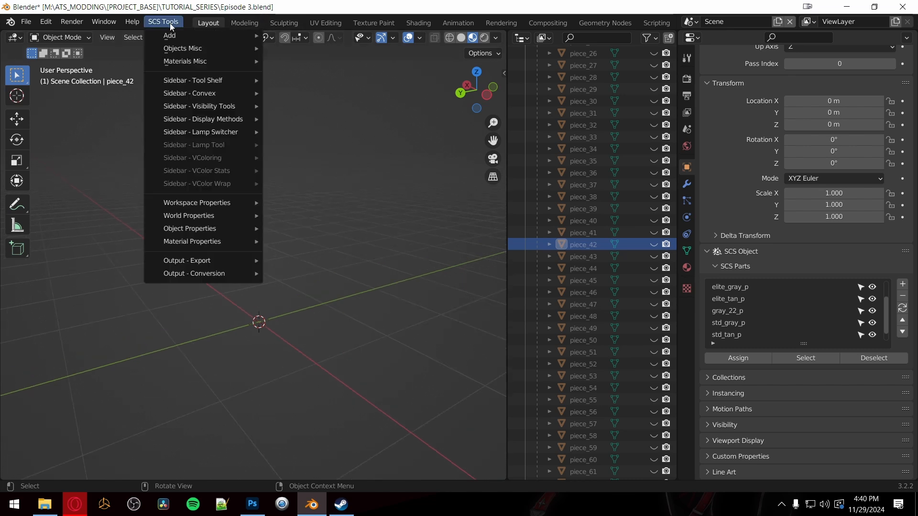
pyautogui.moveTo(216, 105)
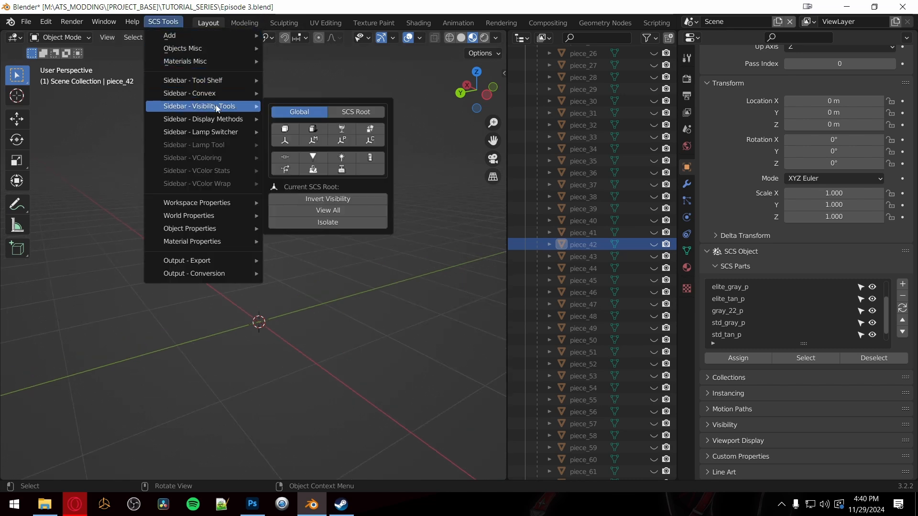
pyautogui.click(286, 140)
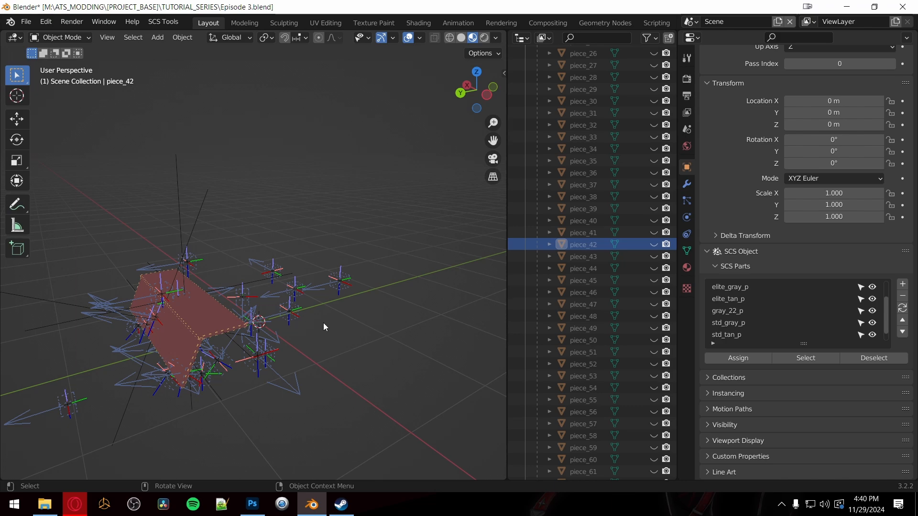
pyautogui.moveTo(322, 324); pyautogui.dragTo(321, 286, button='middle')
pyautogui.scroll(5, 306, 285)
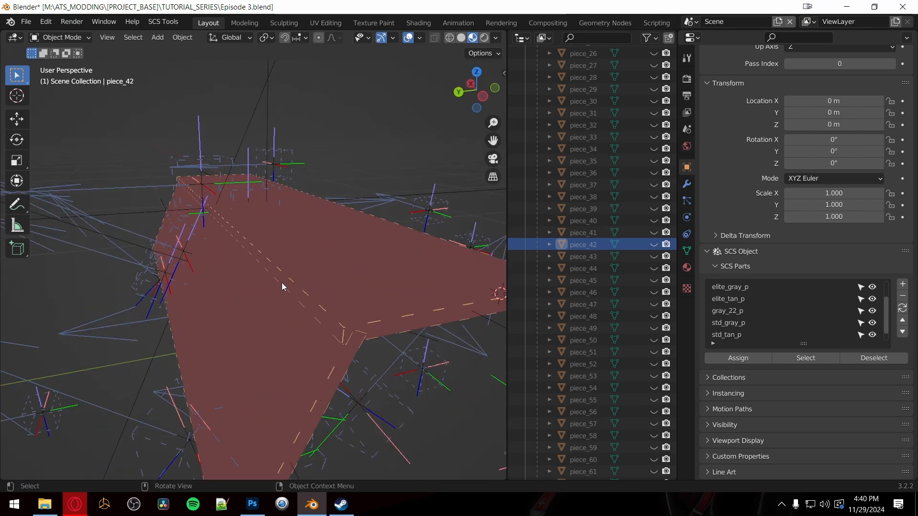
pyautogui.moveTo(267, 268); pyautogui.dragTo(283, 283, button='middle')
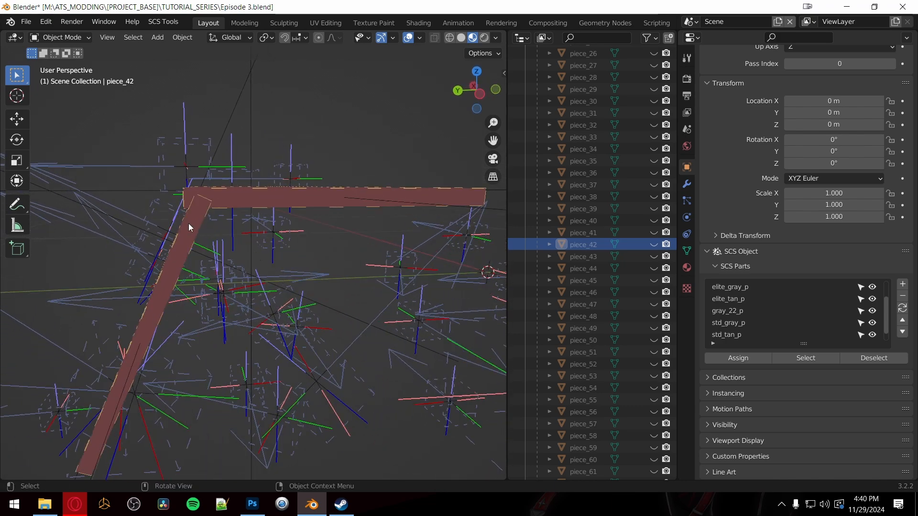
# Step: Check the SCS object types available to add, including Collision Locator, and examine the red collision boxes up close
pyautogui.click(163, 21)
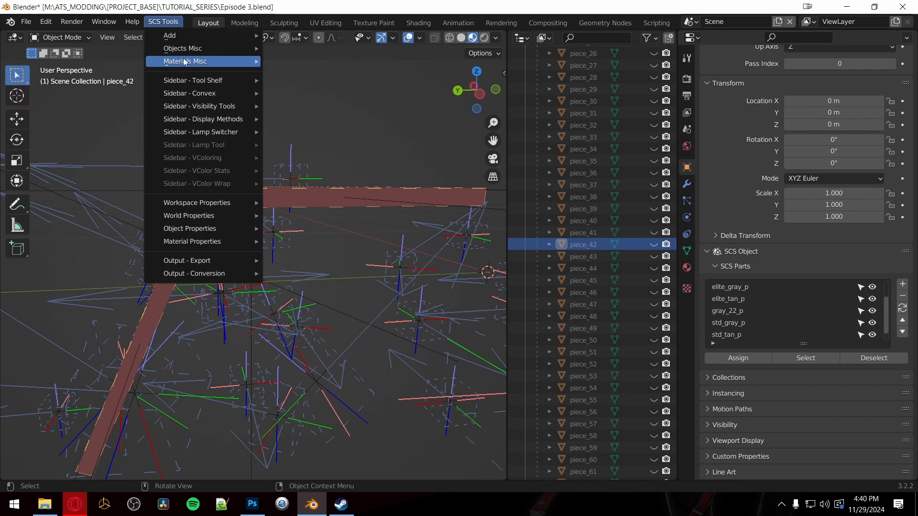
pyautogui.moveTo(185, 38)
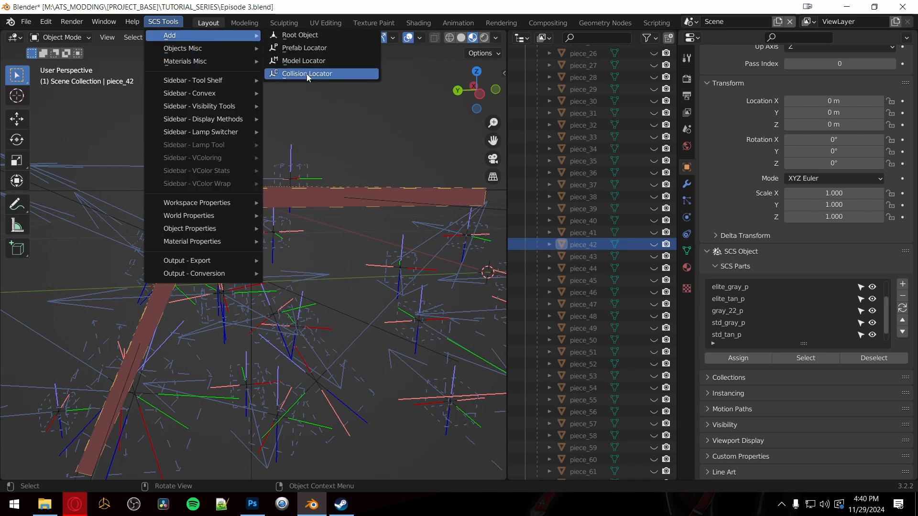
pyautogui.moveTo(304, 228); pyautogui.dragTo(284, 257, button='middle')
pyautogui.scroll(2, 284, 257)
pyautogui.keyDown('shift'); pyautogui.moveTo(212, 259); pyautogui.dragTo(236, 260, button='middle'); pyautogui.keyUp('shift')
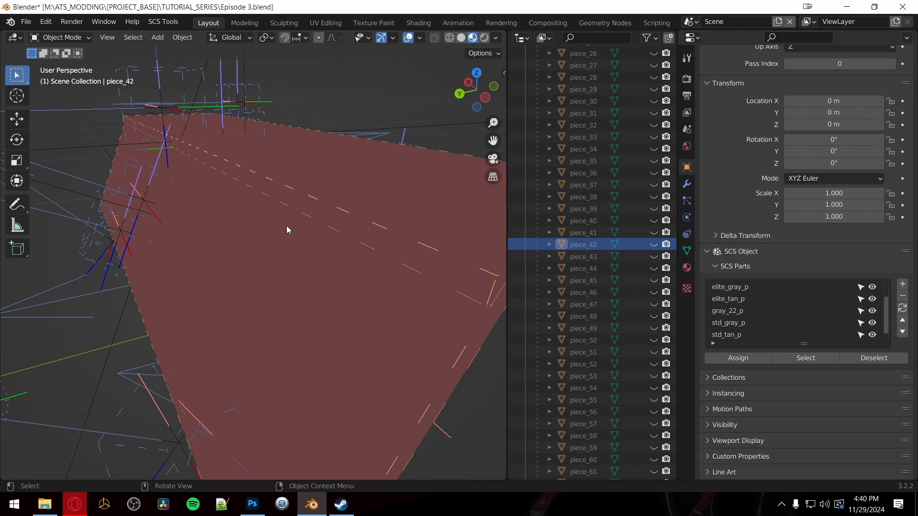
# Step: Examine the red collision boxes around the cab as a whole, and restrict the global visibility to model locators
pyautogui.scroll(-8, 286, 226)
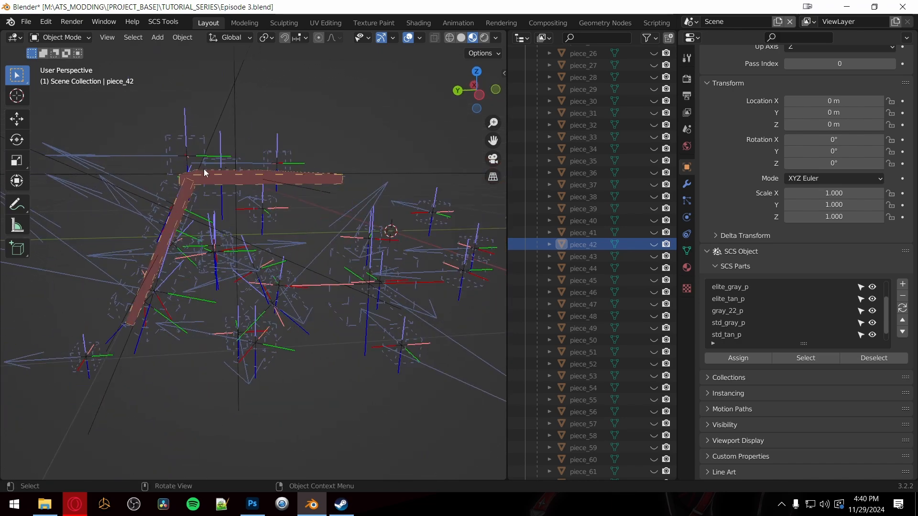
pyautogui.moveTo(174, 225); pyautogui.dragTo(231, 242, button='middle')
pyautogui.scroll(3, 231, 242)
pyautogui.moveTo(295, 260); pyautogui.dragTo(245, 237, button='middle')
pyautogui.scroll(-3, 261, 258)
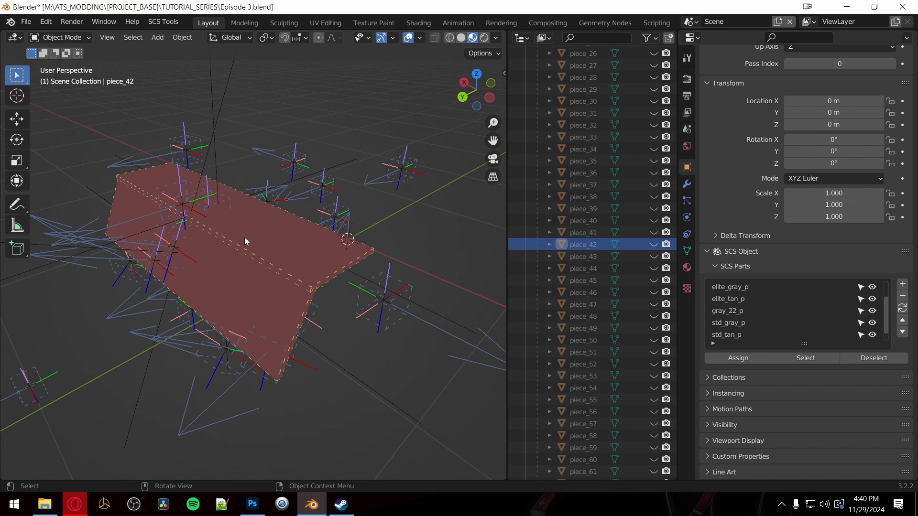
pyautogui.click(163, 22)
pyautogui.moveTo(211, 106)
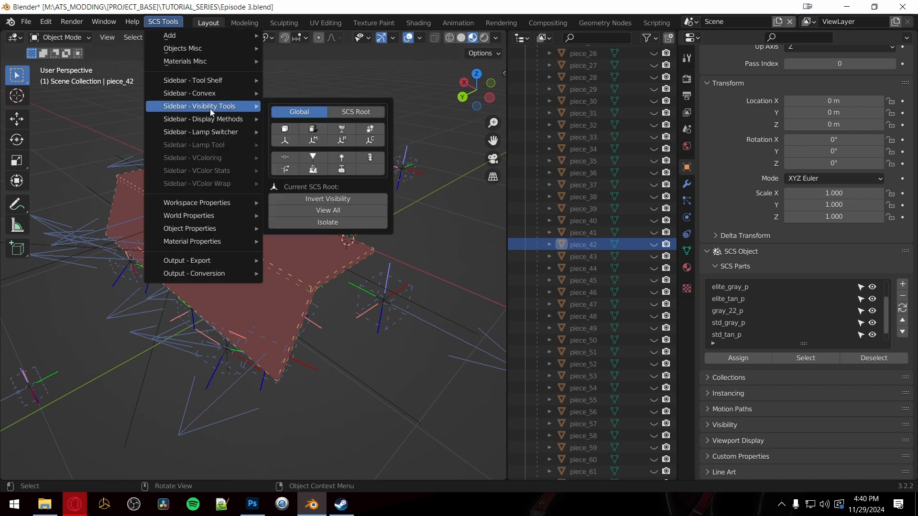
pyautogui.click(312, 142)
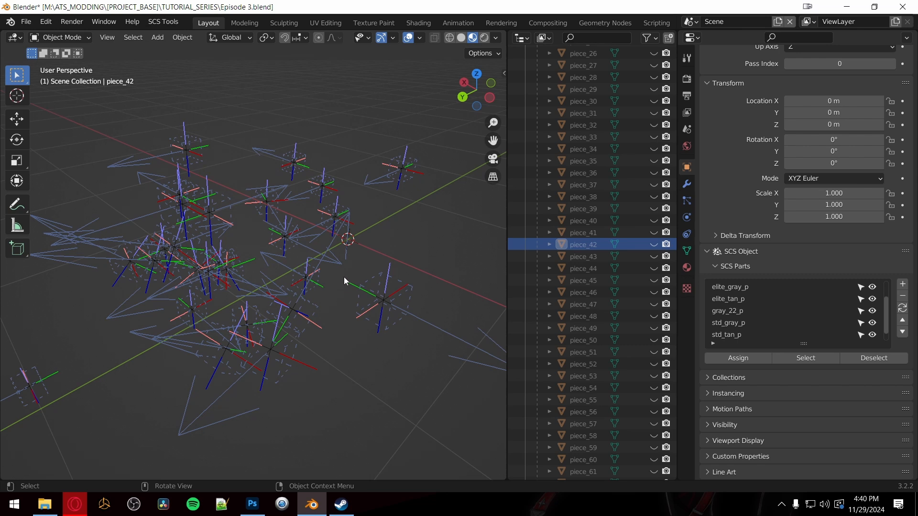
# Step: Restrict the global visibility to collision locators and examine them on their own
pyautogui.click(160, 22)
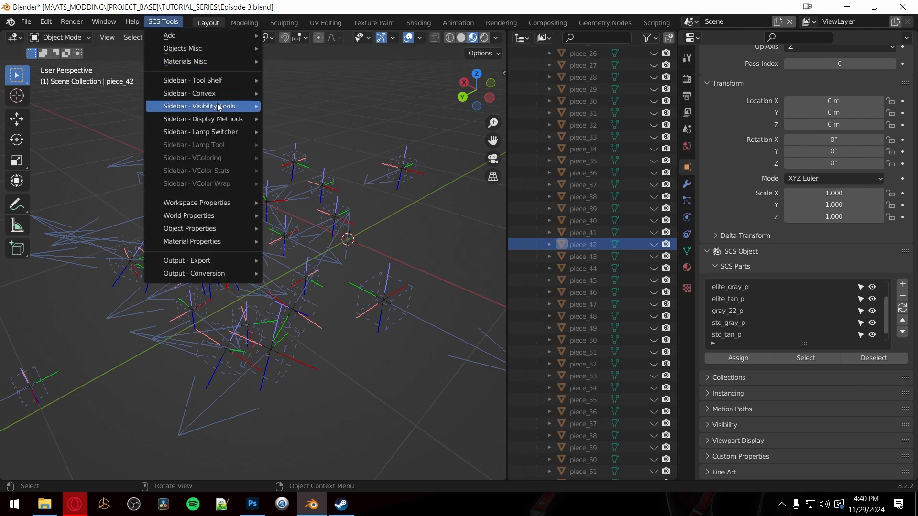
pyautogui.moveTo(215, 107)
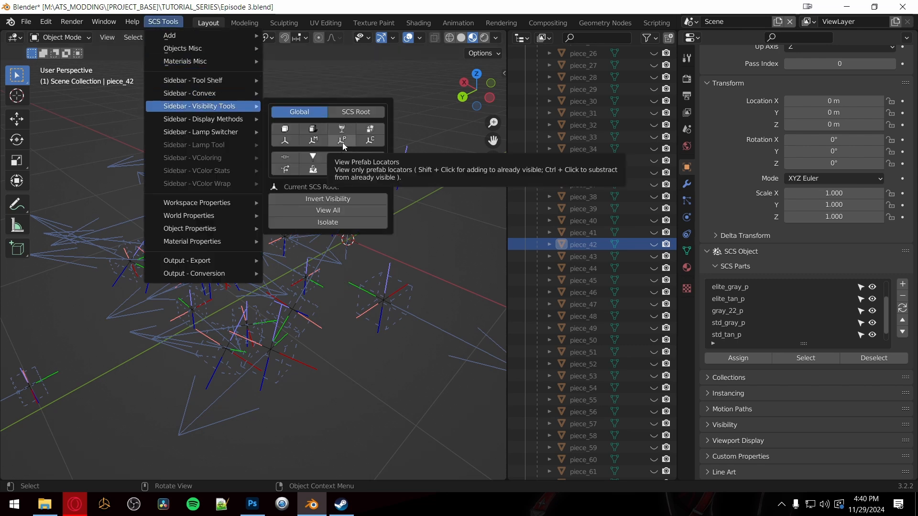
pyautogui.click(370, 145)
pyautogui.moveTo(475, 254); pyautogui.dragTo(354, 276, button='middle')
pyautogui.scroll(-5, 350, 272)
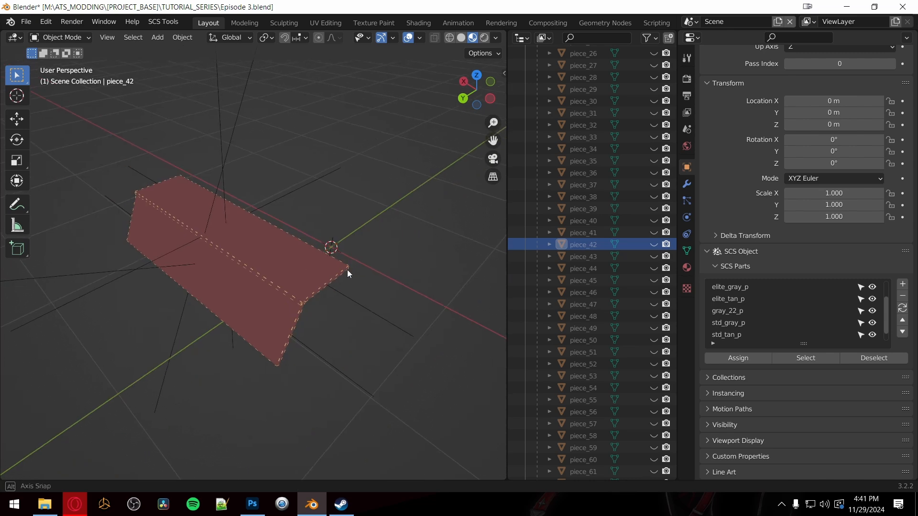
# Step: Show only the model objects across the whole scene and check the cab interior meshes
pyautogui.click(163, 22)
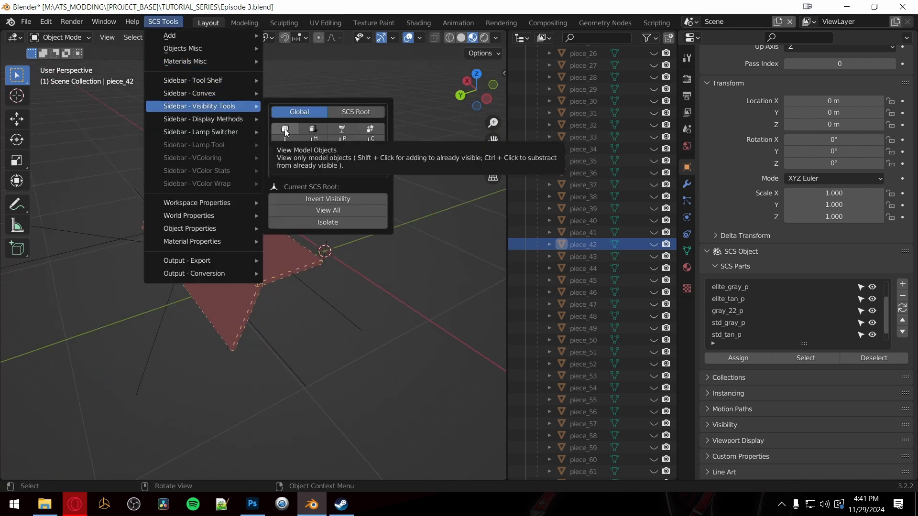
pyautogui.click(285, 133)
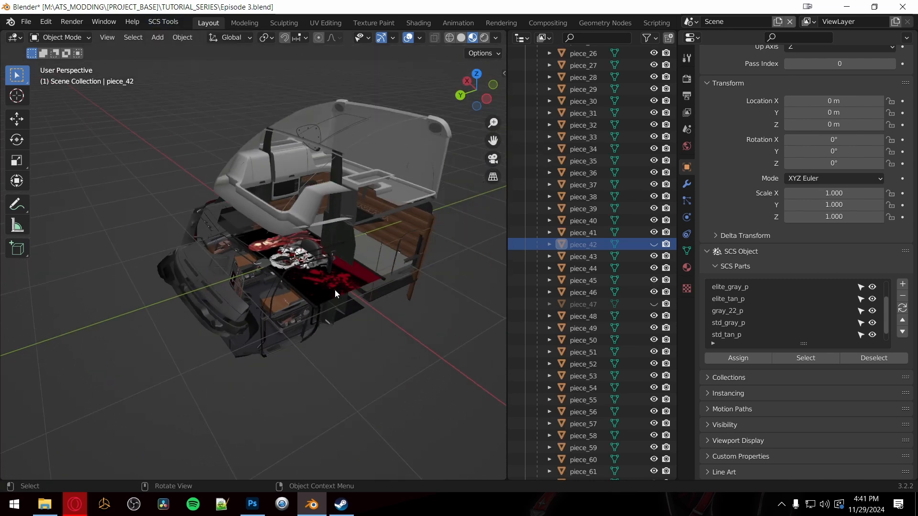
pyautogui.moveTo(335, 290); pyautogui.dragTo(304, 312, button='middle')
pyautogui.scroll(5, 359, 287)
pyautogui.scroll(4, 274, 297)
pyautogui.scroll(-5, 290, 298)
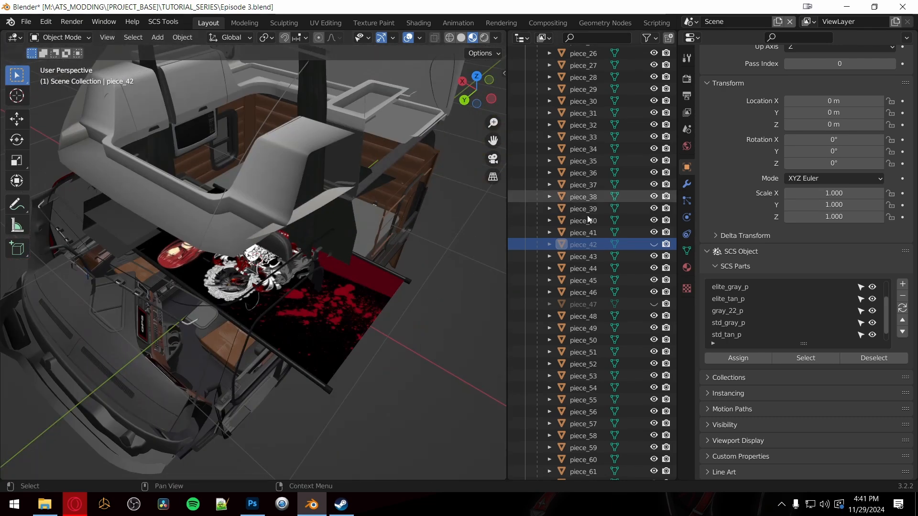
# Step: Unhide the bckpanel locator and examine it at the sleeper's wall with the Cascadia lettering
pyautogui.scroll(15, 575, 236)
pyautogui.scroll(5, 581, 166)
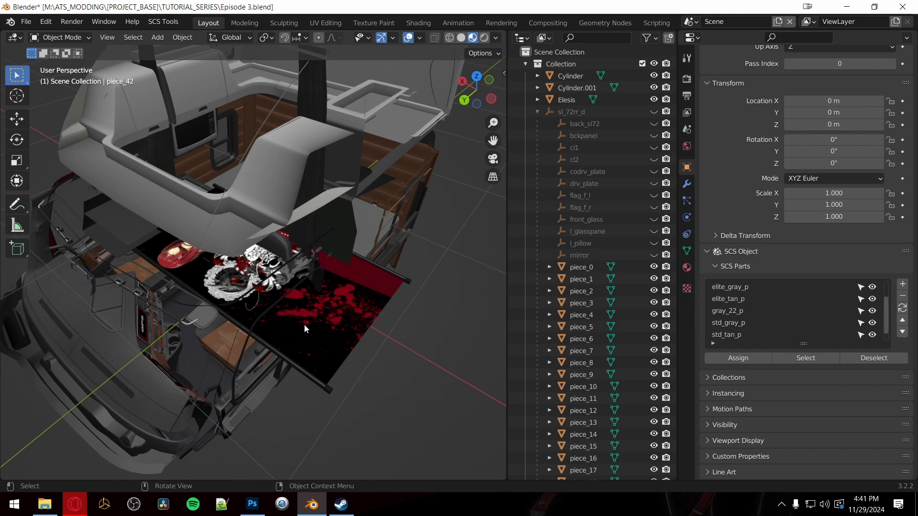
pyautogui.moveTo(340, 362); pyautogui.dragTo(252, 352, button='middle')
pyautogui.scroll(4, 339, 343)
pyautogui.scroll(-5, 213, 356)
pyautogui.scroll(5, 297, 343)
pyautogui.scroll(3, 229, 287)
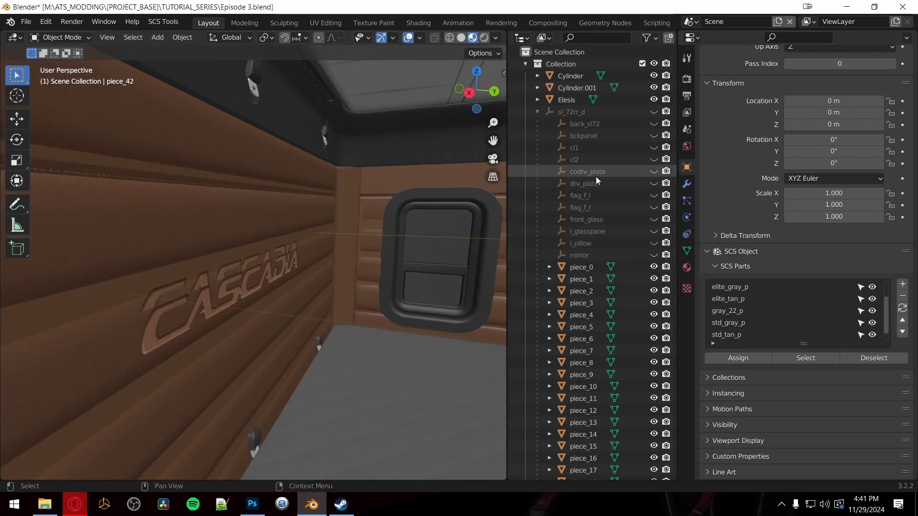
pyautogui.click(654, 135)
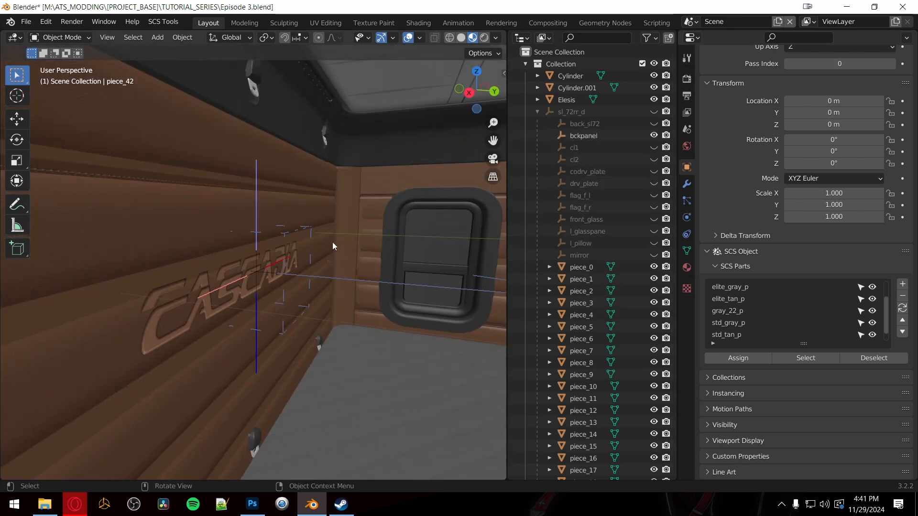
pyautogui.scroll(6, 332, 242)
pyautogui.moveTo(334, 263); pyautogui.dragTo(367, 296, button='middle')
pyautogui.scroll(5, 349, 297)
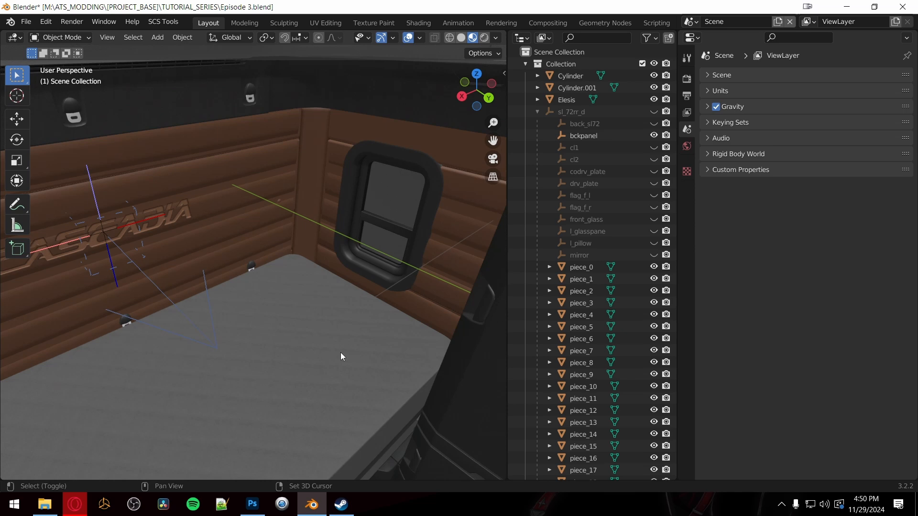
# Step: Add an SCS root object to the scene at the 3D cursor
pyautogui.scroll(2, 341, 356)
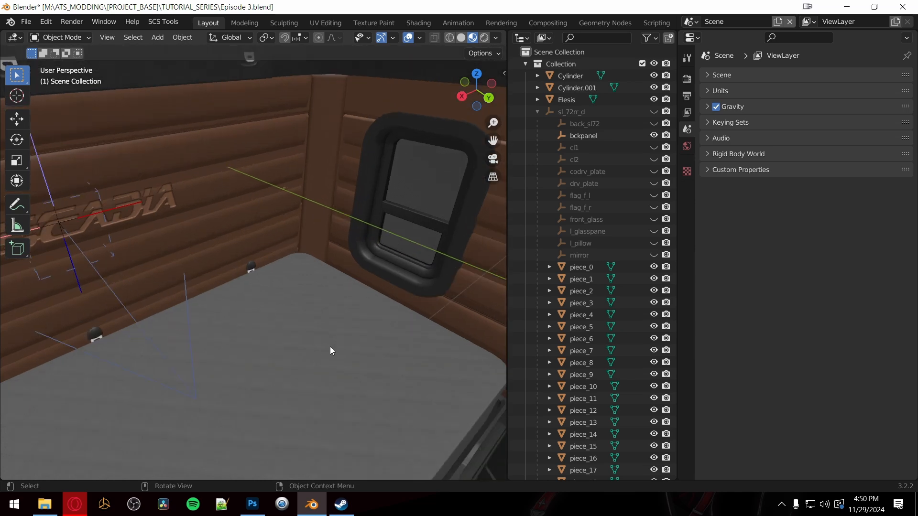
pyautogui.moveTo(332, 352)
pyautogui.mouseDown(button='middle')
pyautogui.moveTo(397, 353)
pyautogui.moveTo(332, 334)
pyautogui.mouseUp(button='middle')
pyautogui.scroll(-1, 321, 352)
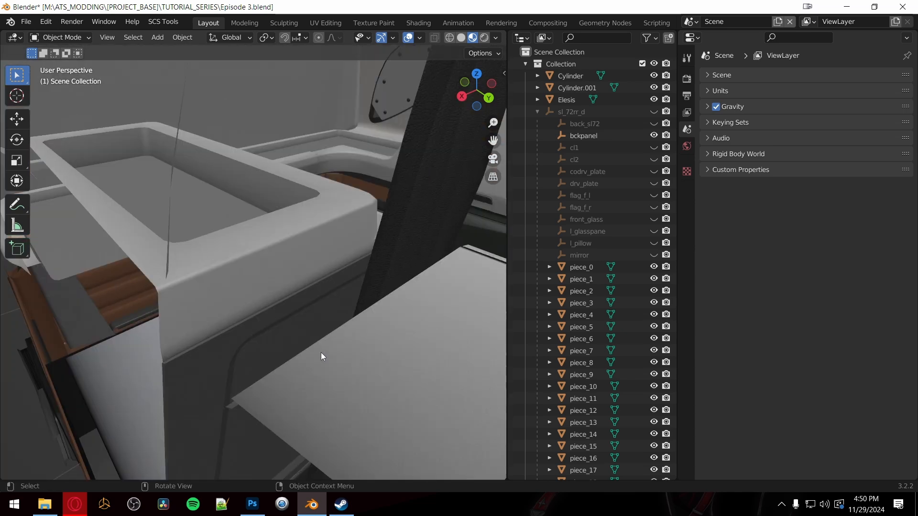
pyautogui.scroll(1, 322, 352)
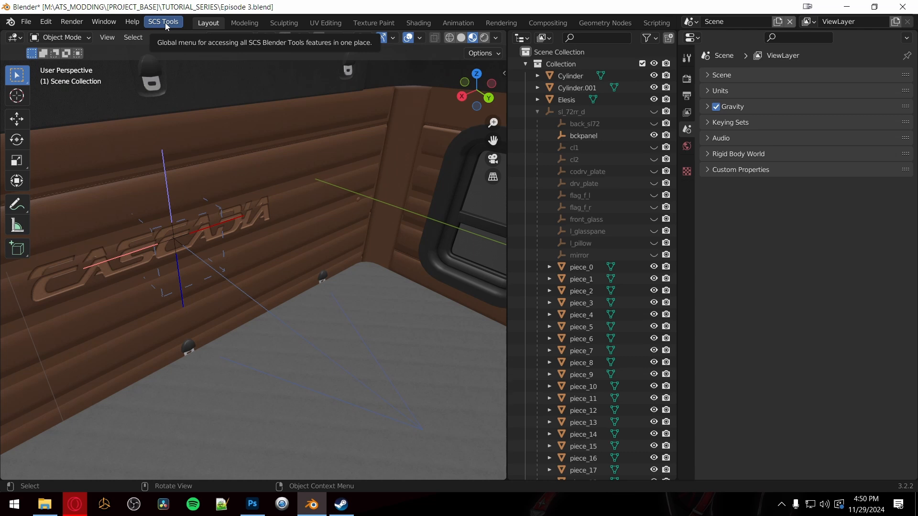
pyautogui.click(165, 22)
pyautogui.moveTo(174, 34)
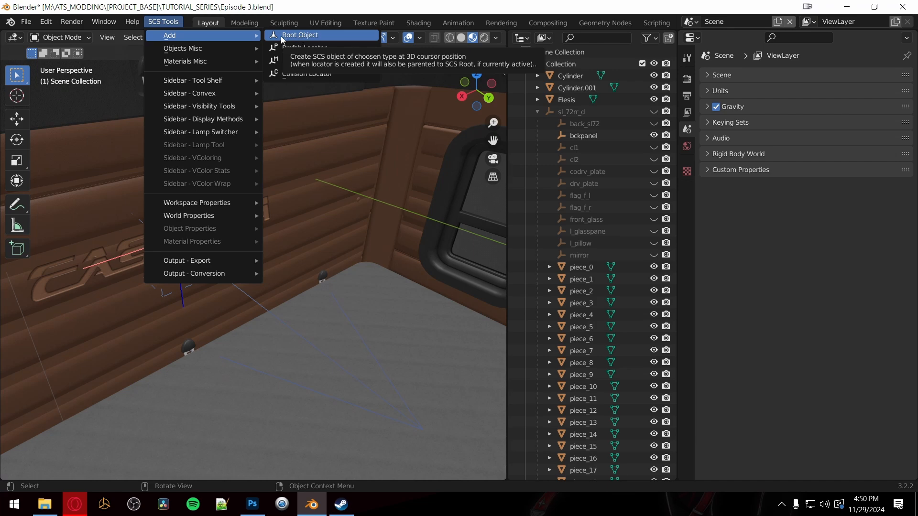
pyautogui.click(308, 36)
# Step: Rename the new SCS root object as wallscroll
pyautogui.scroll(-8, 309, 299)
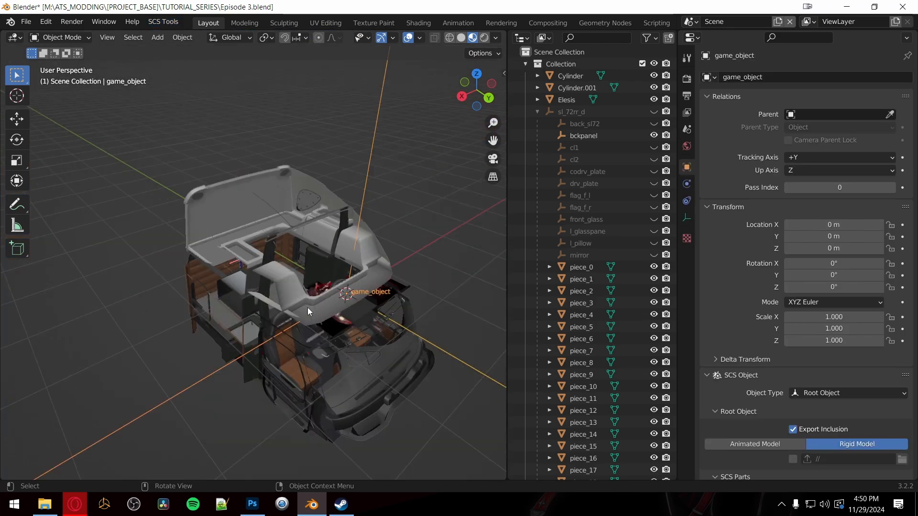
pyautogui.moveTo(331, 305); pyautogui.dragTo(266, 293, button='middle')
pyautogui.scroll(-4, 254, 307)
pyautogui.scroll(4, 280, 282)
pyautogui.scroll(5, 312, 295)
pyautogui.scroll(5, 267, 292)
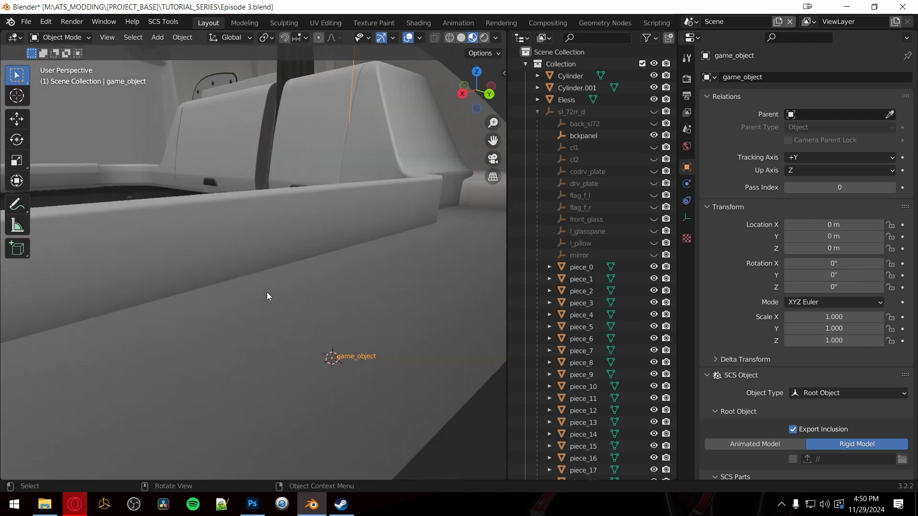
pyautogui.scroll(-5, 268, 291)
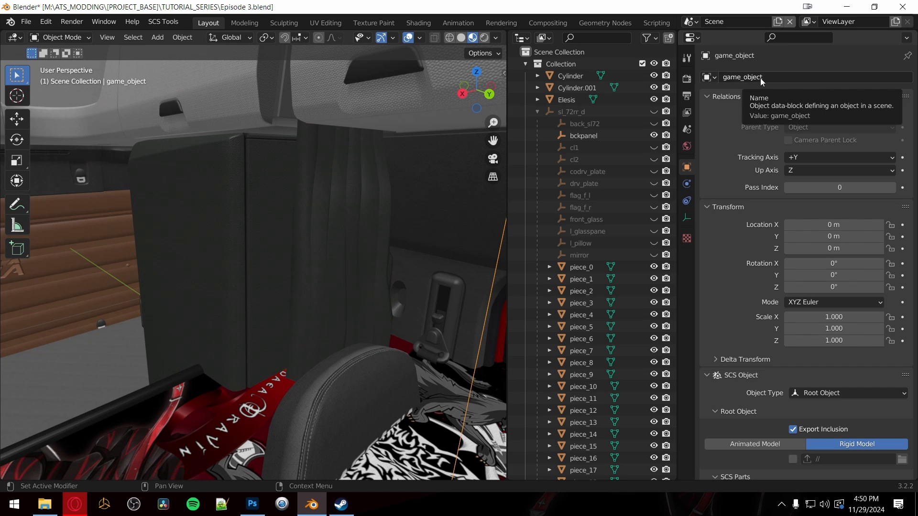
pyautogui.scroll(-20, 579, 321)
pyautogui.scroll(-2, 586, 379)
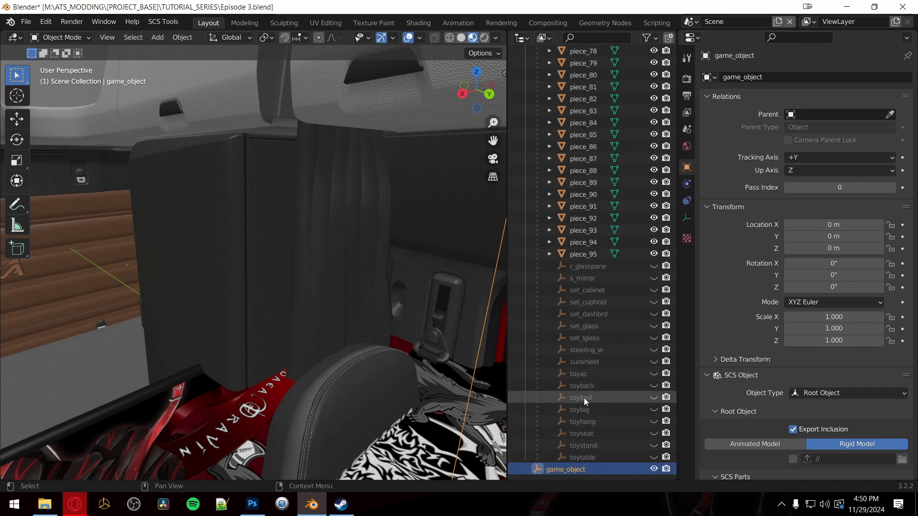
pyautogui.click(771, 76)
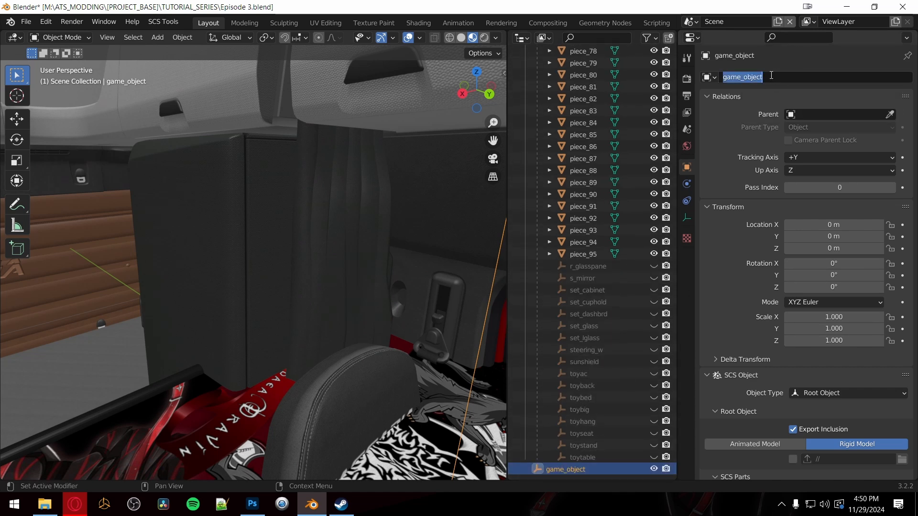
pyautogui.write('walls')
pyautogui.write('croll')
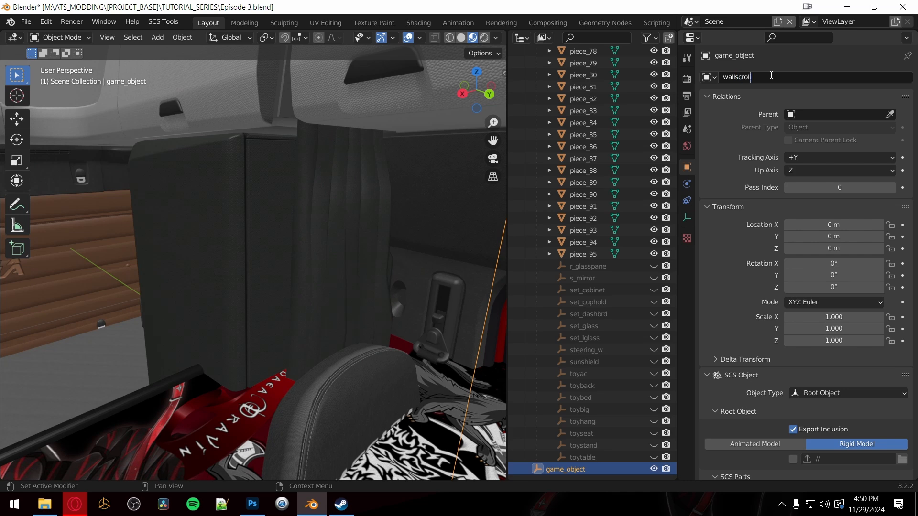
pyautogui.press('Return')
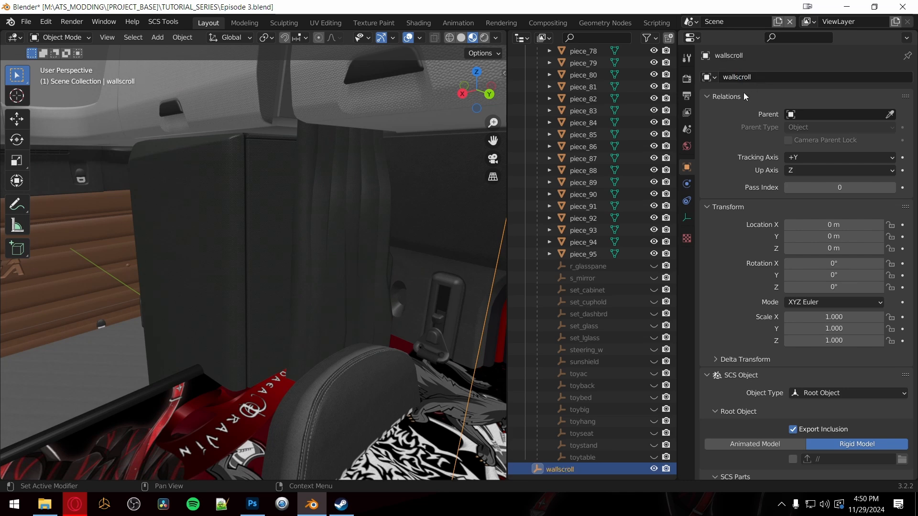
# Step: Set the wallscroll root object's parent to the bckpanel locator
pyautogui.press('KP_Decimal')
pyautogui.moveTo(328, 306); pyautogui.dragTo(286, 303, button='middle')
pyautogui.scroll(3, 351, 289)
pyautogui.scroll(3, 351, 289)
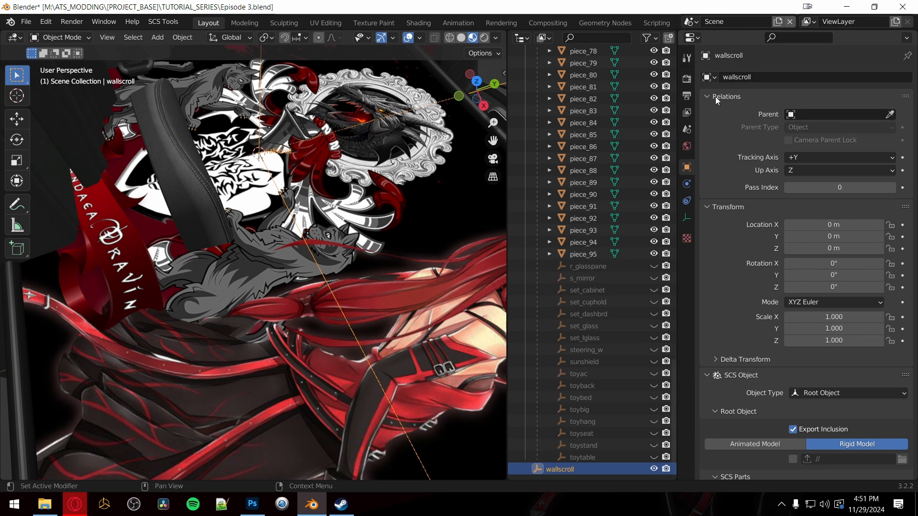
pyautogui.click(816, 116)
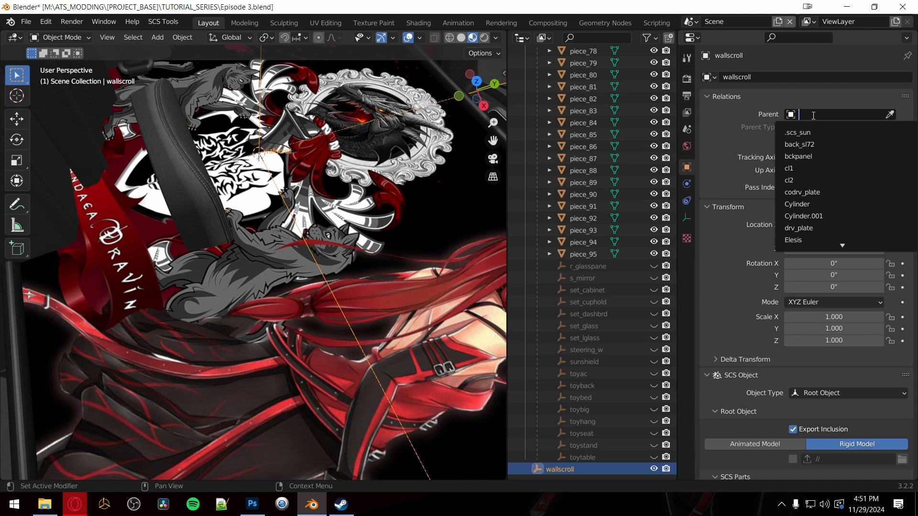
pyautogui.write('bck')
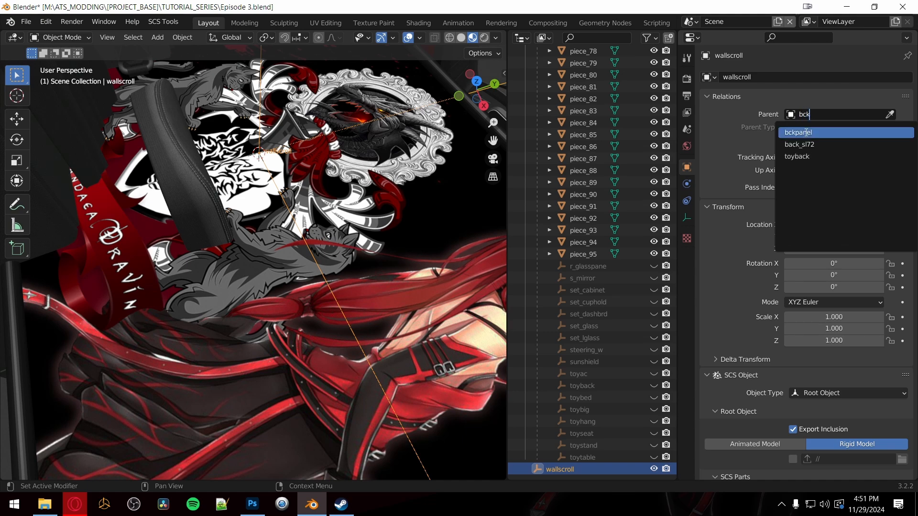
pyautogui.click(798, 132)
pyautogui.moveTo(286, 203); pyautogui.dragTo(342, 188, button='middle')
pyautogui.scroll(-1, 588, 292)
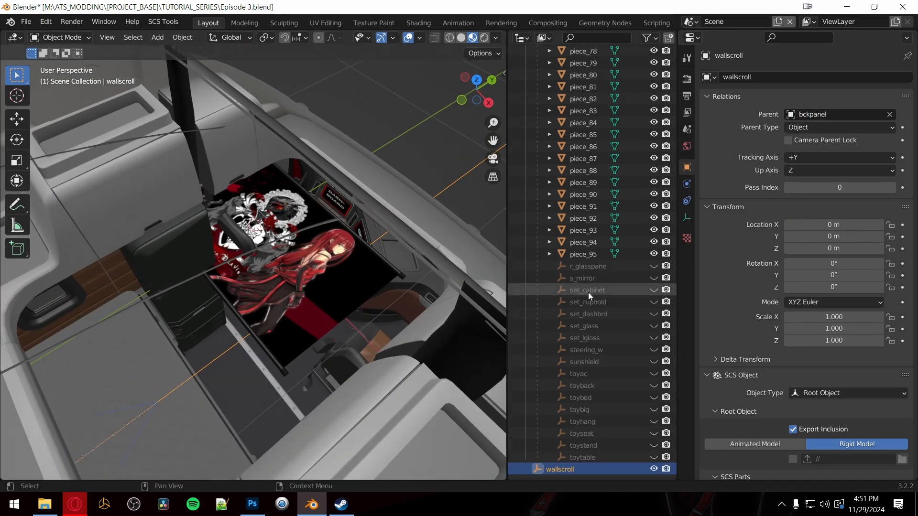
# Step: Check where wallscroll is listed in the object hierarchy, and compare its properties with those of bckpanel
pyautogui.scroll(6, 591, 275)
pyautogui.scroll(20, 589, 269)
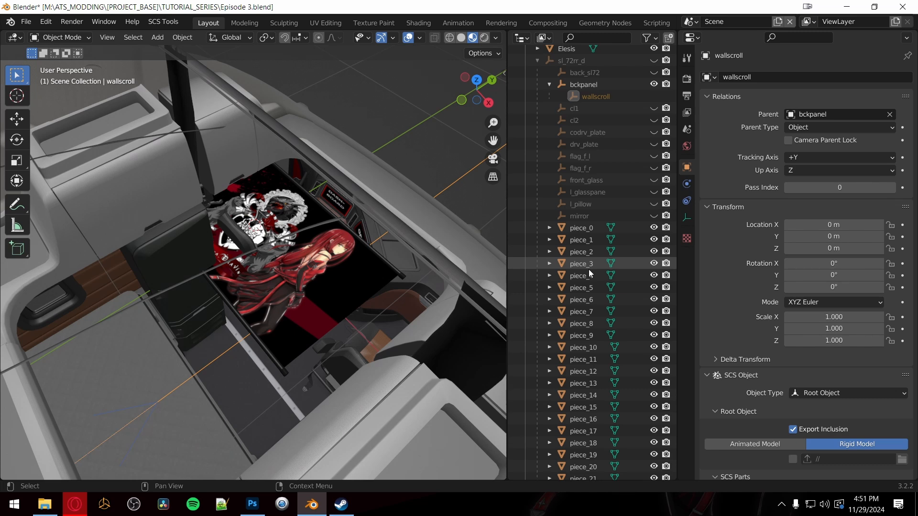
pyautogui.scroll(-20, 588, 287)
pyautogui.scroll(-10, 583, 307)
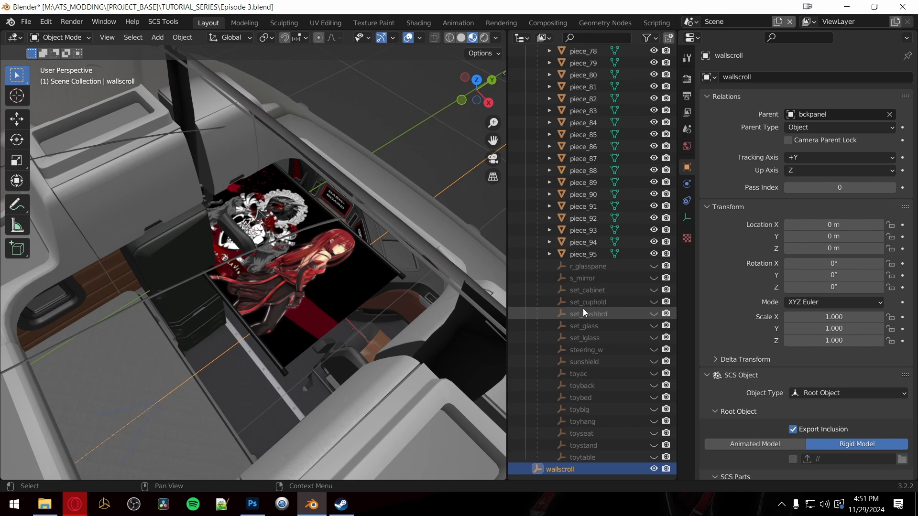
pyautogui.scroll(10, 596, 306)
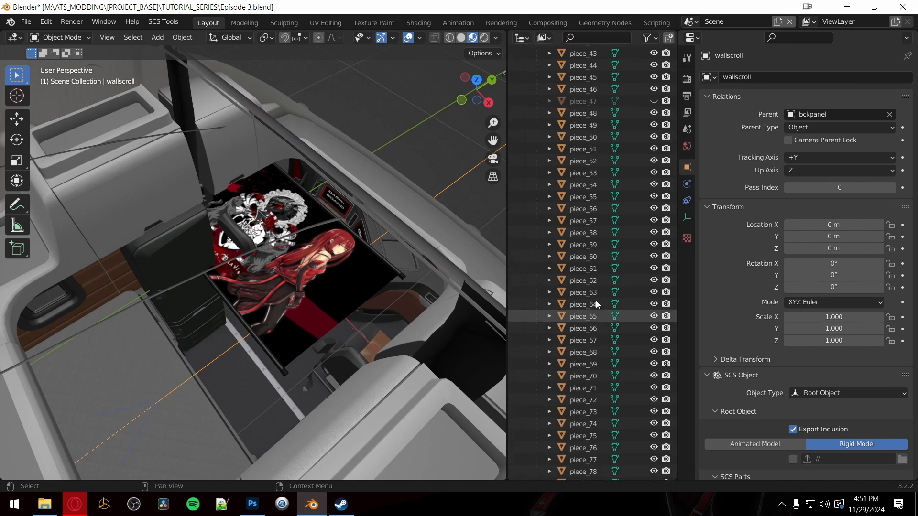
pyautogui.scroll(15, 596, 300)
pyautogui.click(593, 148)
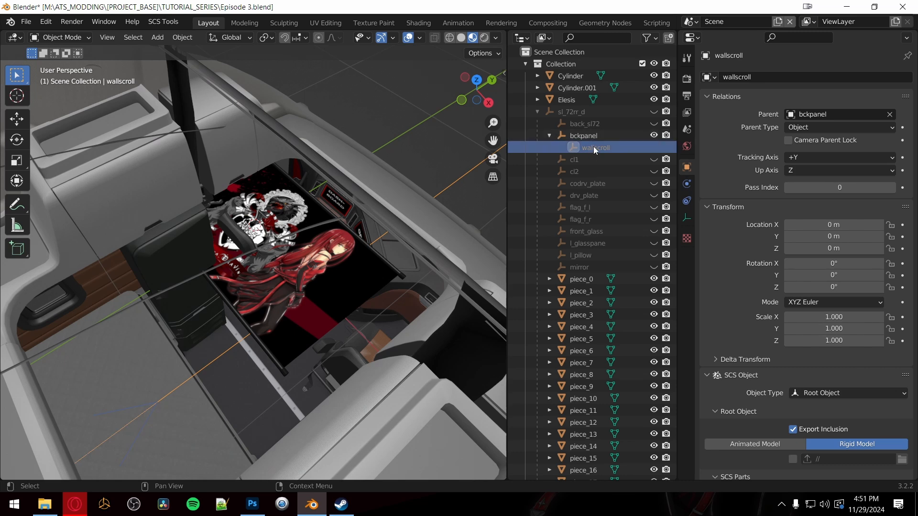
pyautogui.click(582, 136)
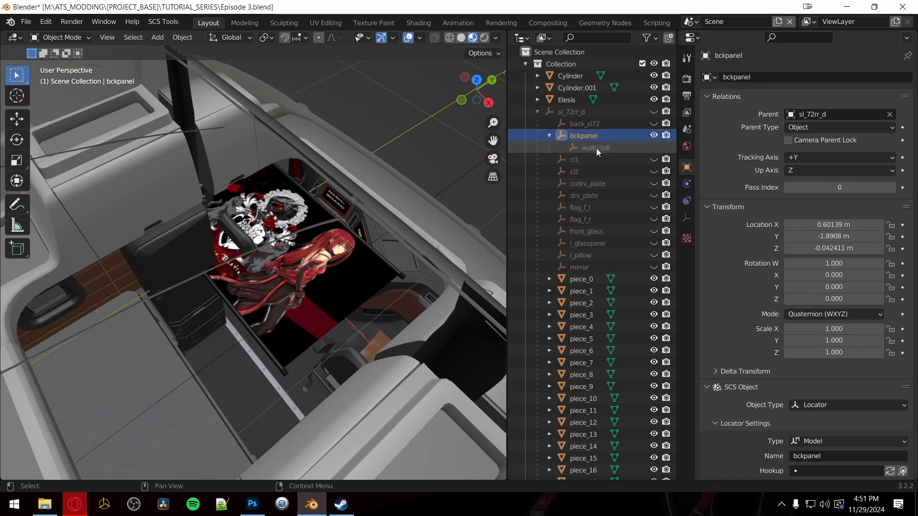
pyautogui.click(595, 149)
pyautogui.click(584, 138)
pyautogui.click(595, 148)
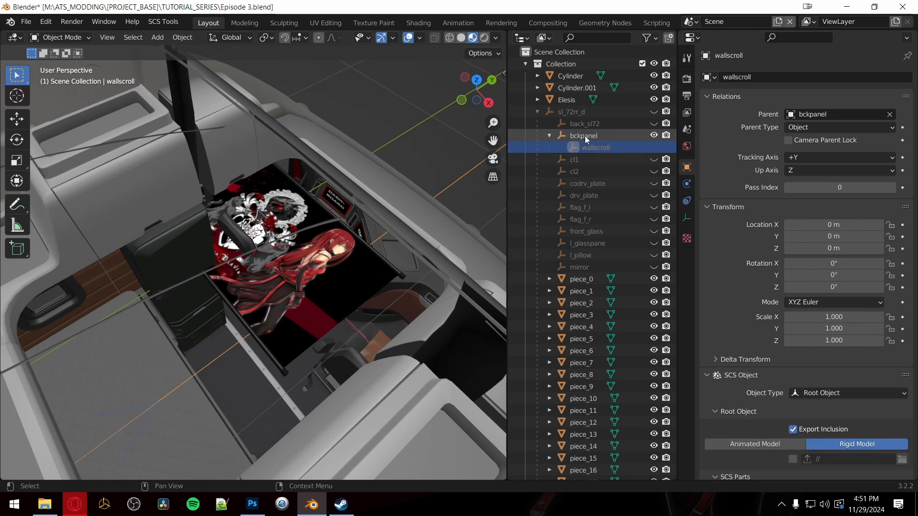
# Step: Compare bckpanel with wallscroll, and check wallscroll's entries under bckpanel and at the end of the object hierarchy
pyautogui.click(585, 137)
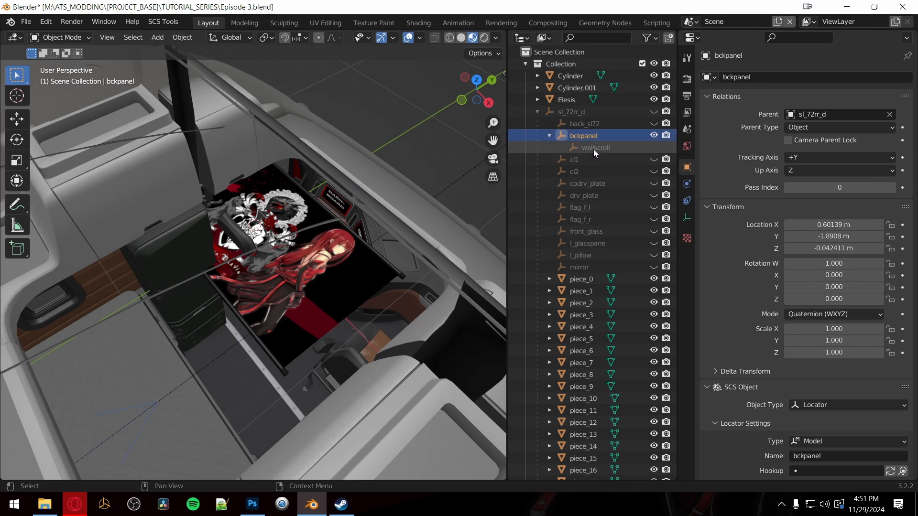
pyautogui.click(595, 149)
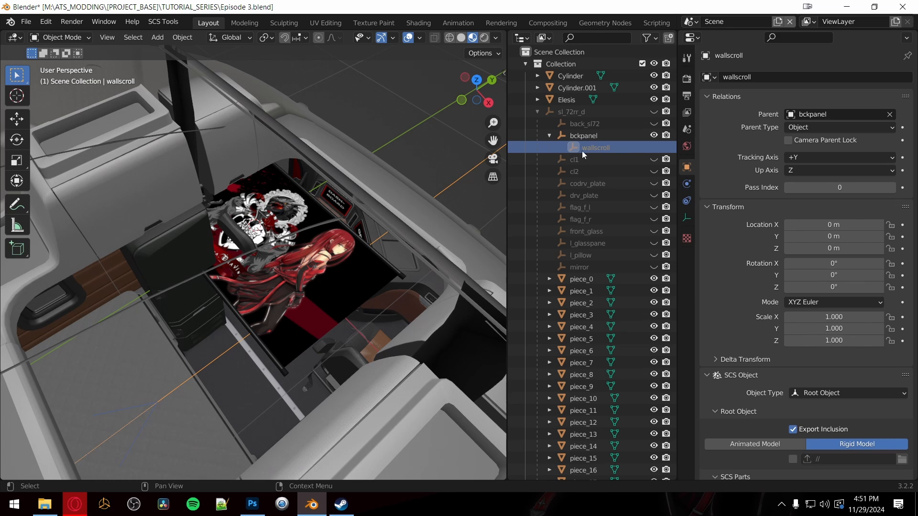
pyautogui.scroll(-10, 581, 289)
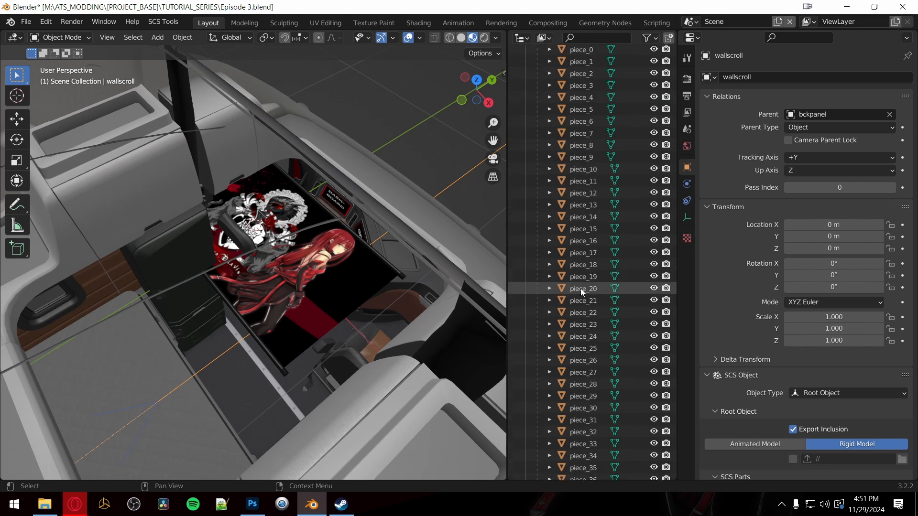
pyautogui.scroll(10, 581, 289)
pyautogui.scroll(-20, 588, 156)
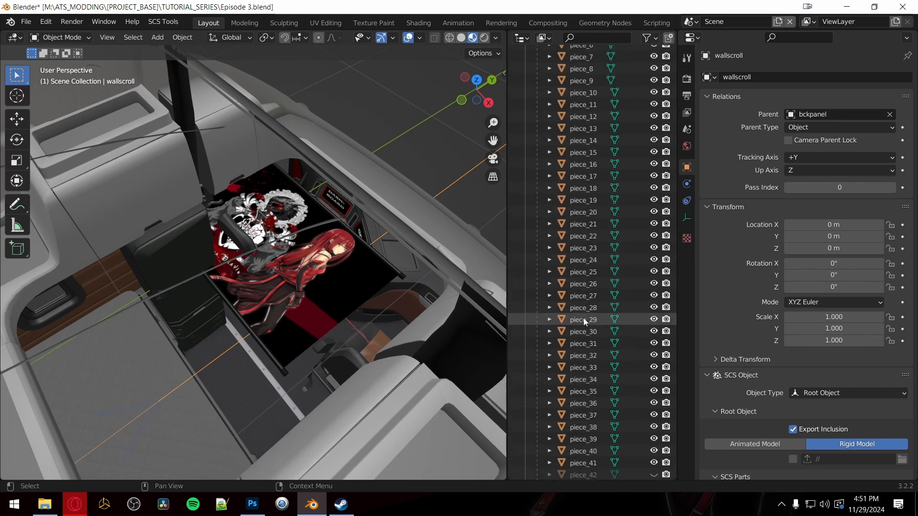
pyautogui.click(556, 469)
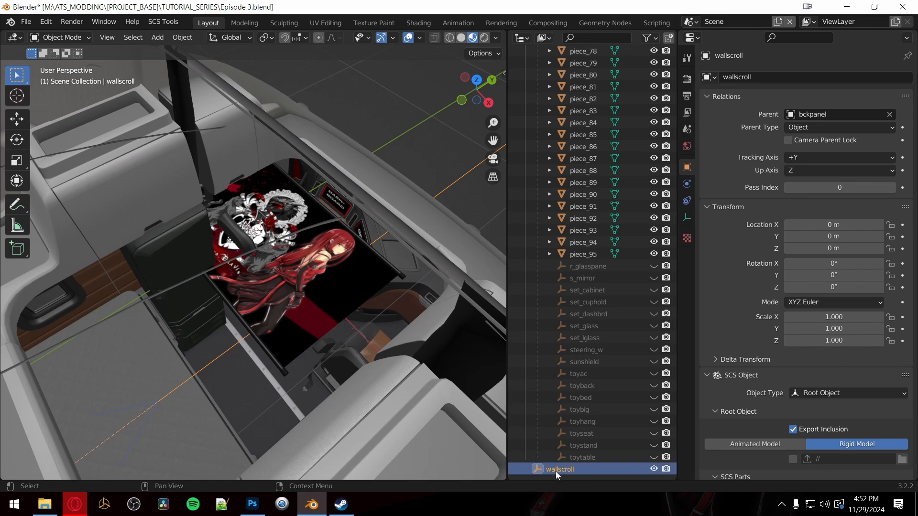
pyautogui.scroll(17, 579, 428)
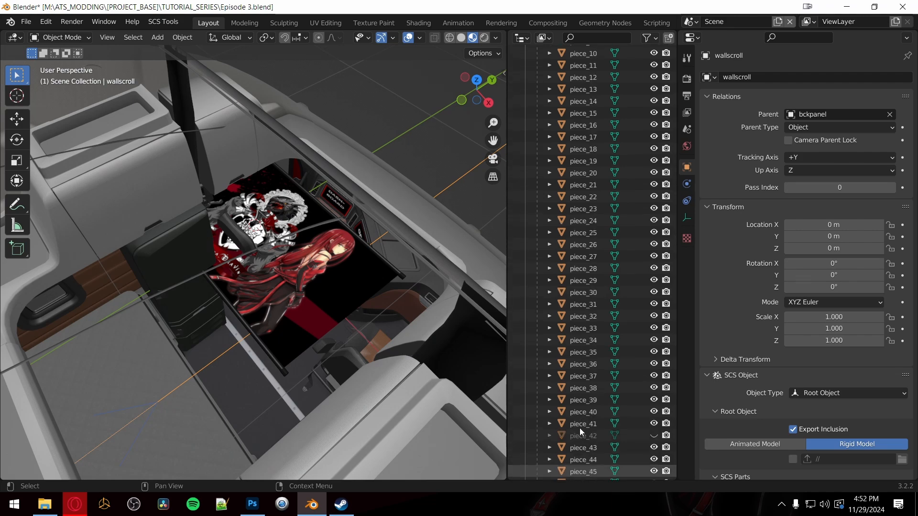
pyautogui.scroll(10, 579, 428)
# Step: Examine the sleeper's interior walls in the model and look through the object hierarchy down to its last locators
pyautogui.moveTo(355, 342); pyautogui.dragTo(360, 299, button='middle')
pyautogui.scroll(-6, 386, 323)
pyautogui.scroll(10, 373, 308)
pyautogui.moveTo(424, 295); pyautogui.dragTo(452, 262, button='middle')
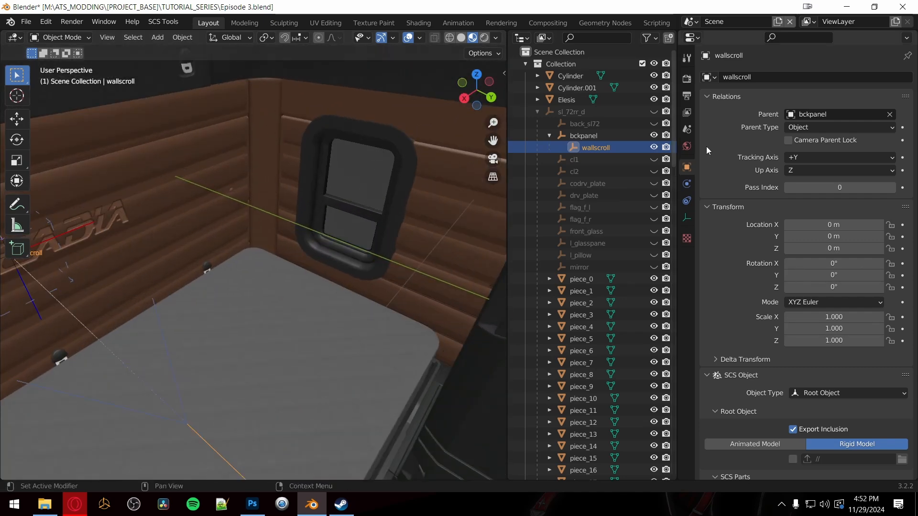
pyautogui.scroll(-20, 593, 217)
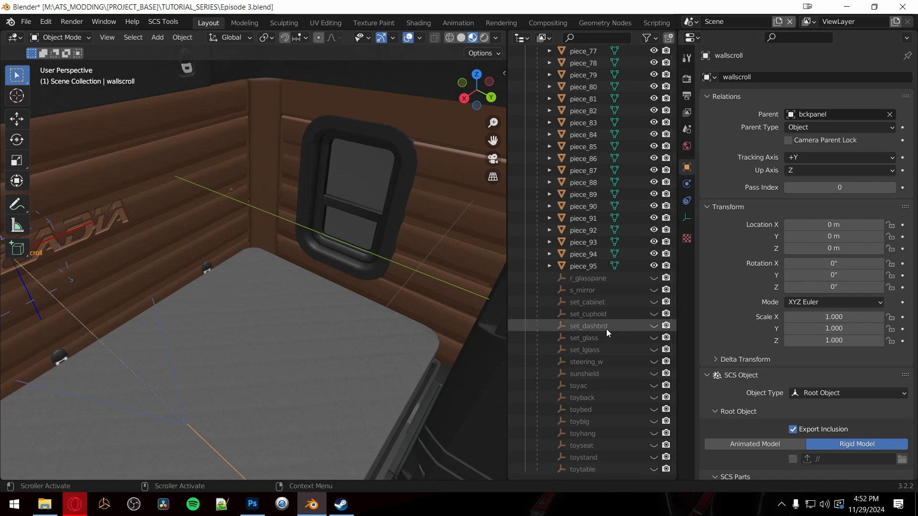
pyautogui.scroll(20, 607, 329)
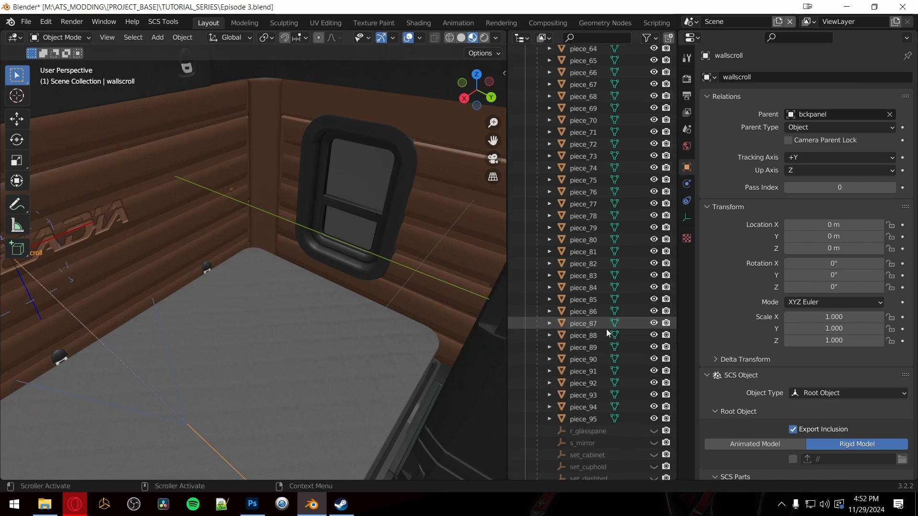
pyautogui.scroll(12, 598, 336)
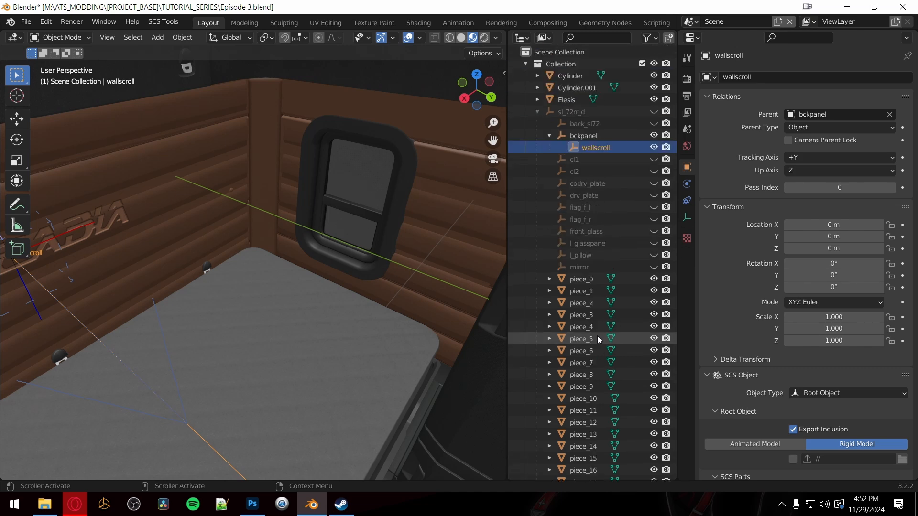
# Step: Compare the parent and SCS object properties of bckpanel and wallscroll, and inspect wallscroll's position on the sleeper's back wall
pyautogui.click(584, 137)
pyautogui.click(589, 148)
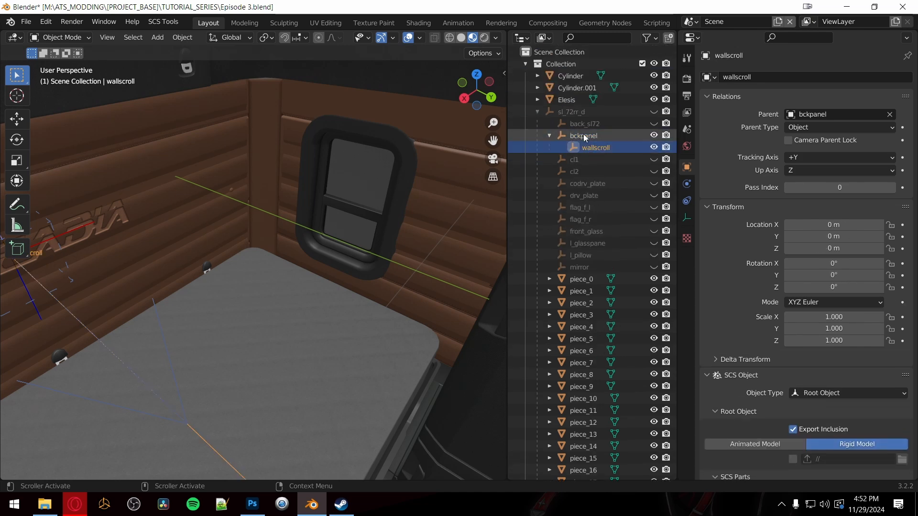
pyautogui.click(584, 135)
pyautogui.click(598, 148)
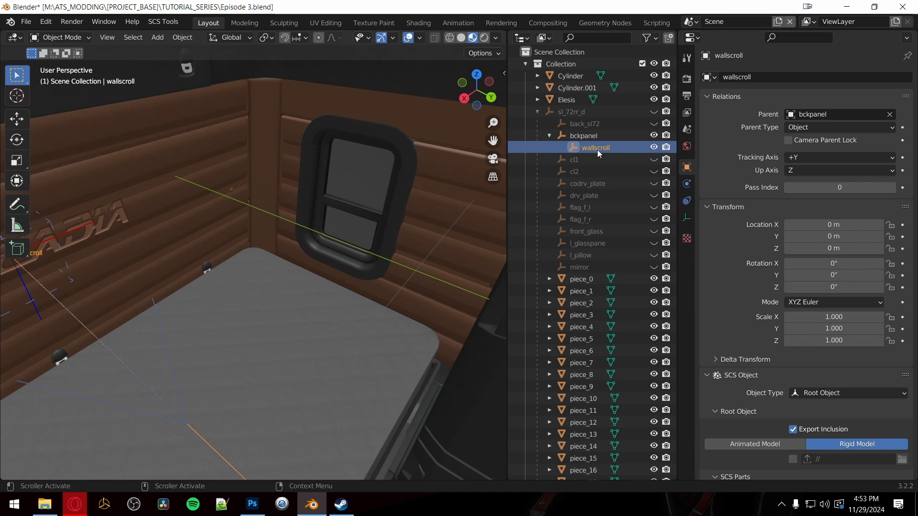
pyautogui.click(591, 135)
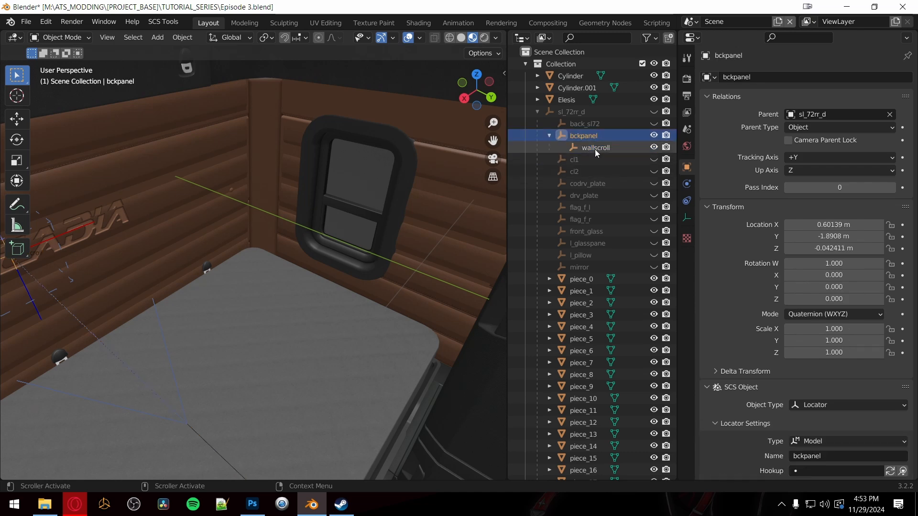
pyautogui.click(595, 150)
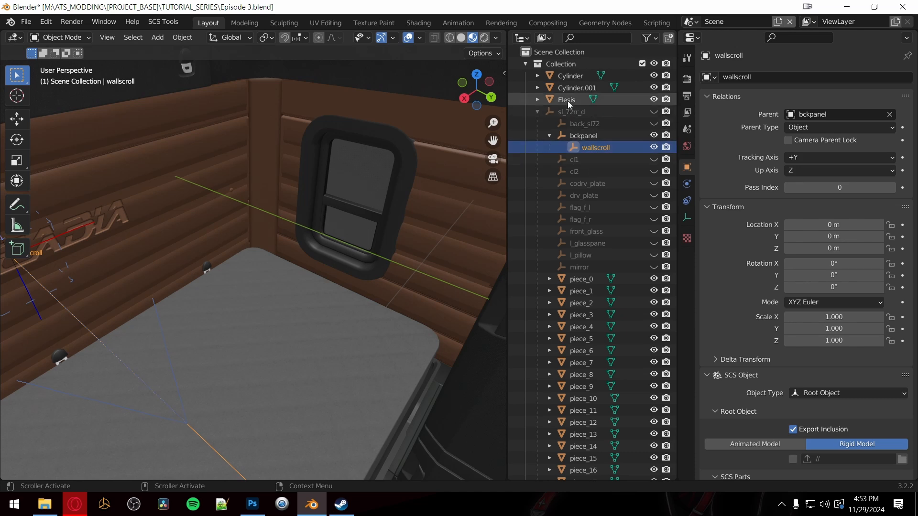
pyautogui.click(586, 136)
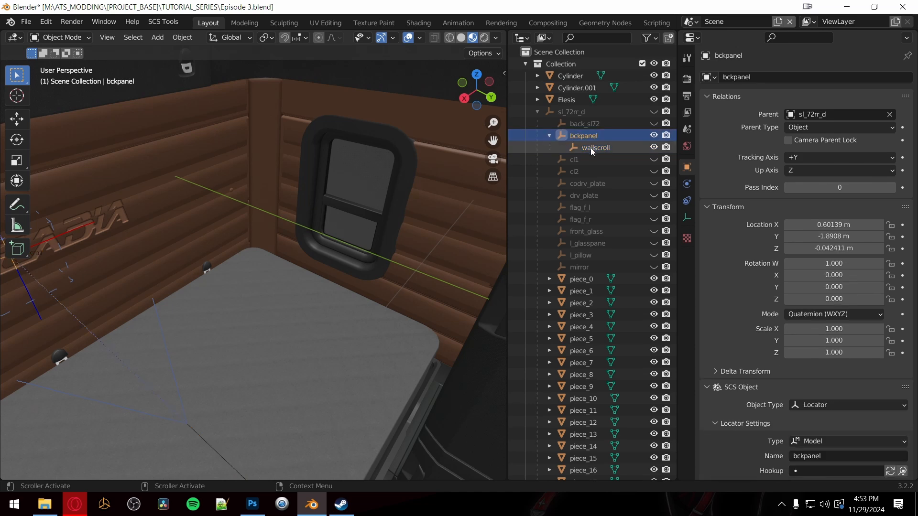
pyautogui.click(590, 148)
pyautogui.click(581, 135)
pyautogui.click(601, 150)
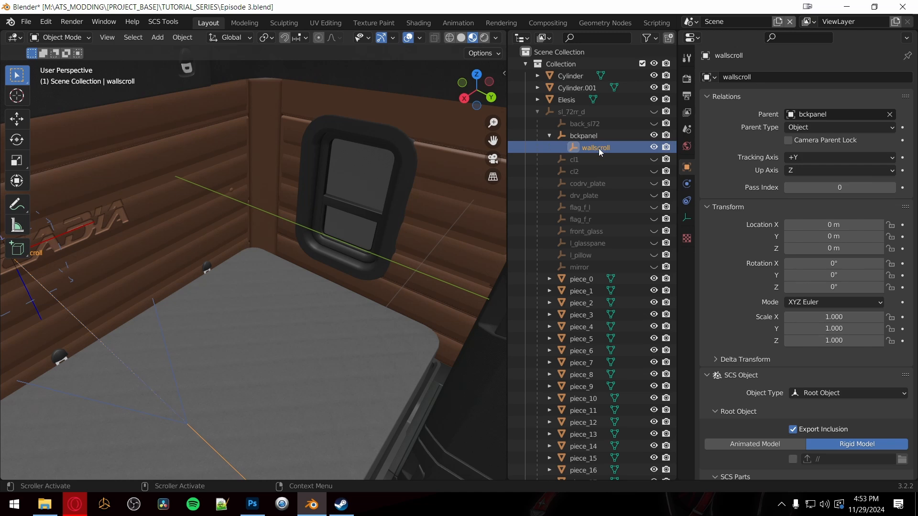
pyautogui.moveTo(340, 236); pyautogui.dragTo(479, 201, button='middle')
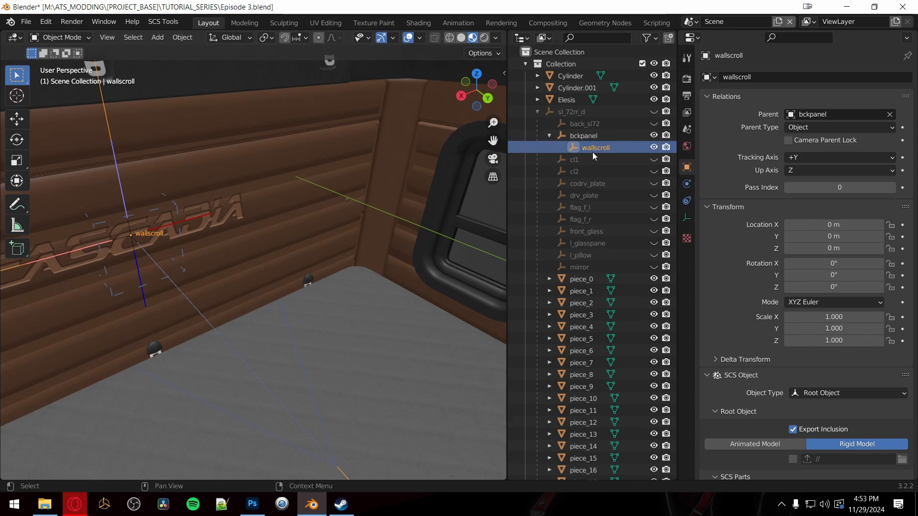
# Step: Set the Cylinder object's parent to the wallscroll root object
pyautogui.click(566, 76)
pyautogui.click(824, 114)
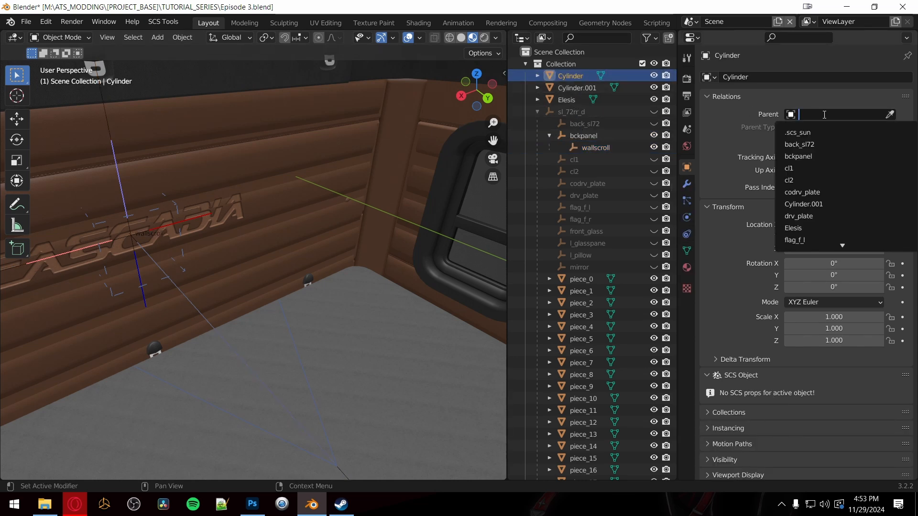
pyautogui.write('wall')
pyautogui.click(808, 132)
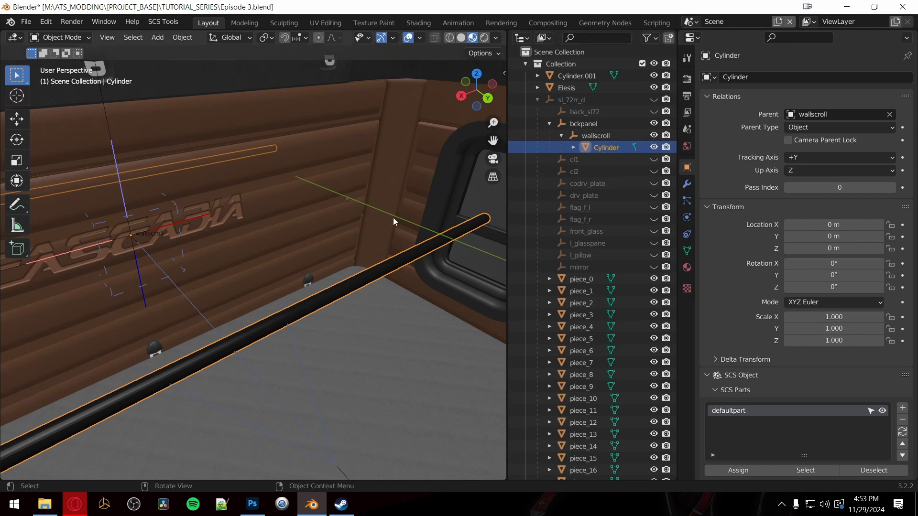
# Step: Set the Cylinder.001 object's parent to the wallscroll root object
pyautogui.click(574, 76)
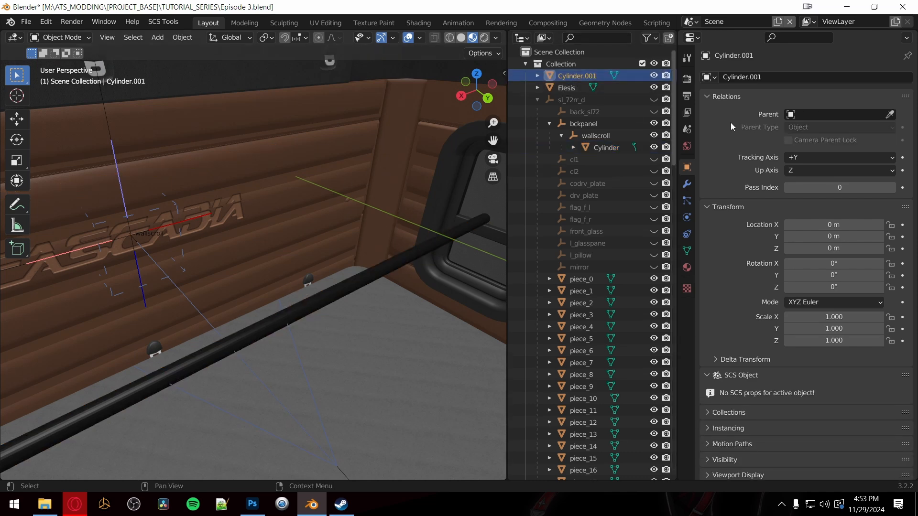
pyautogui.click(815, 115)
pyautogui.write('wall')
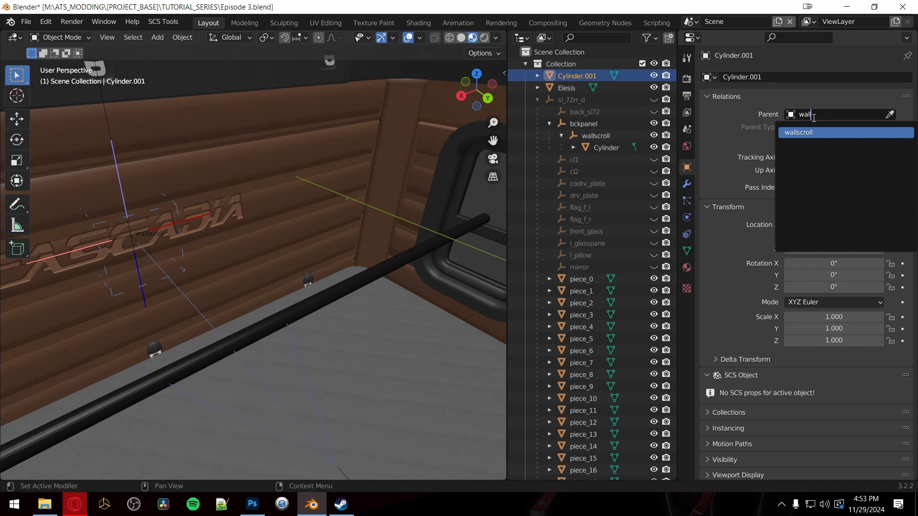
pyautogui.click(806, 138)
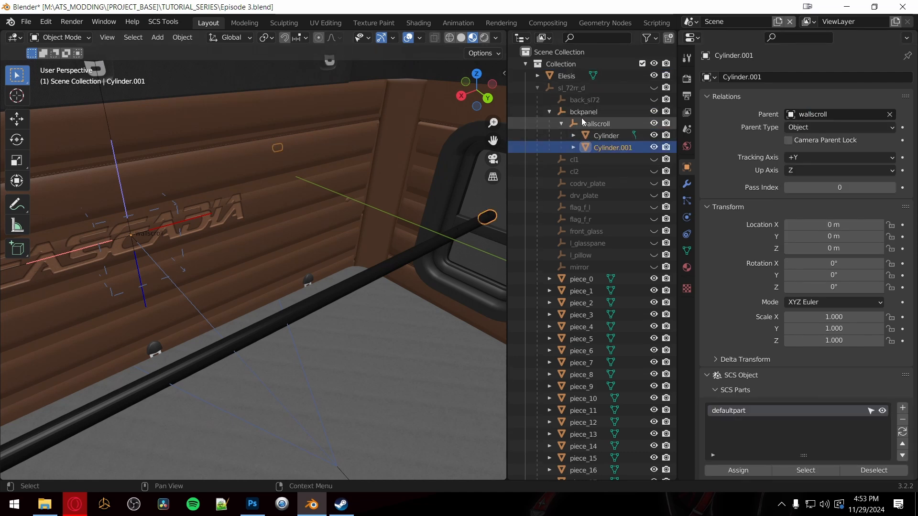
# Step: Set the Elesis banner mesh's parent to the wallscroll root object
pyautogui.click(568, 78)
pyautogui.click(830, 114)
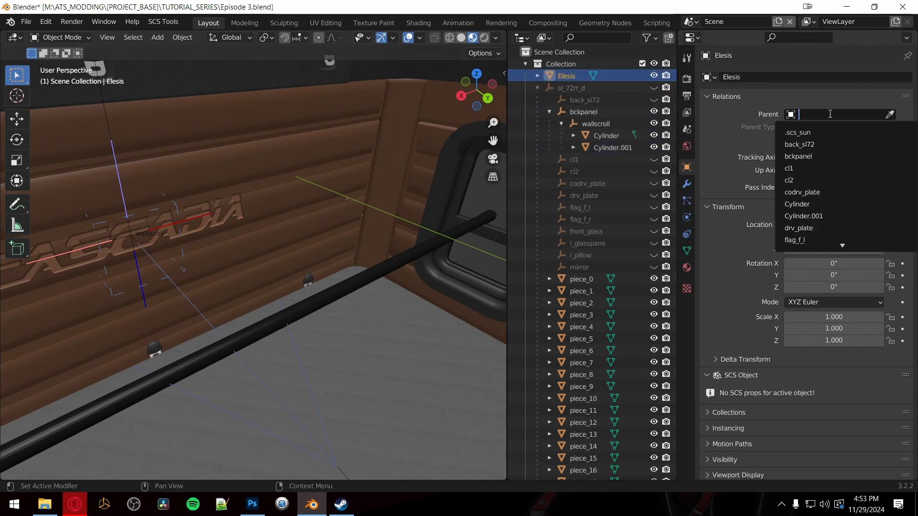
pyautogui.write('wall')
pyautogui.click(804, 132)
pyautogui.moveTo(398, 265); pyautogui.dragTo(352, 279, button='middle')
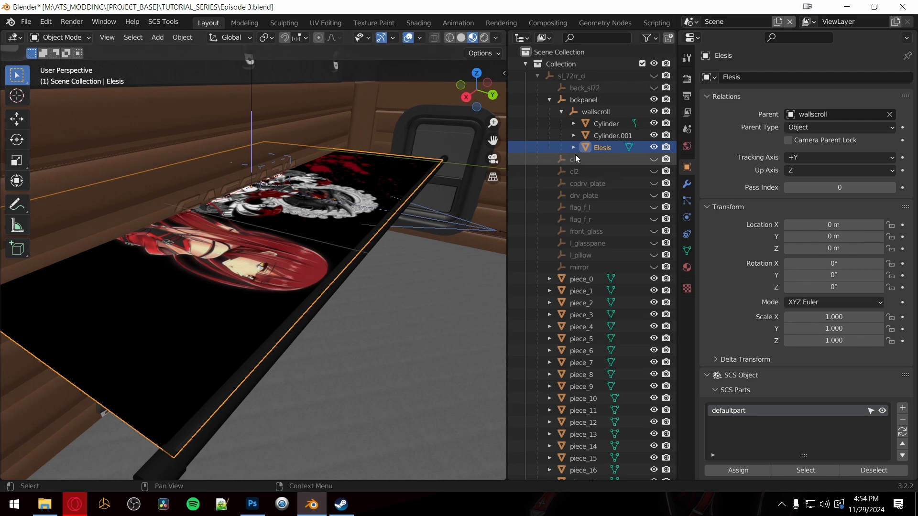
# Step: Open Cylinder, Cylinder.001 and Elesis together in Edit Mode and add the rods' linked geometry to the selection
pyautogui.keyDown('shift'); pyautogui.click(610, 124); pyautogui.keyUp('shift')
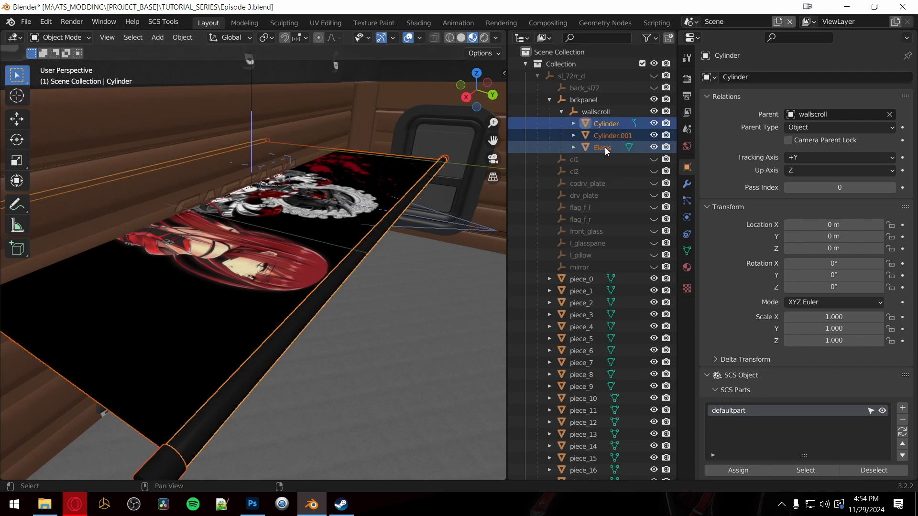
pyautogui.click(607, 123)
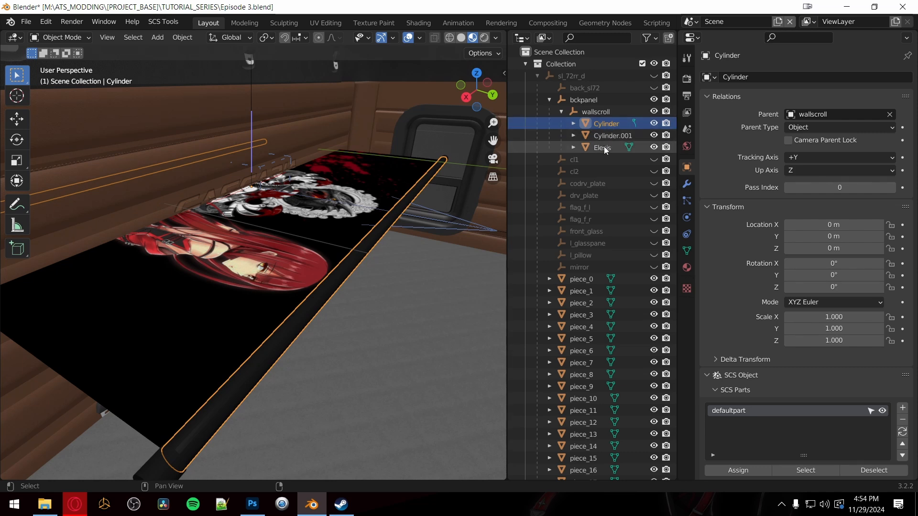
pyautogui.keyDown('shift'); pyautogui.click(604, 146); pyautogui.keyUp('shift')
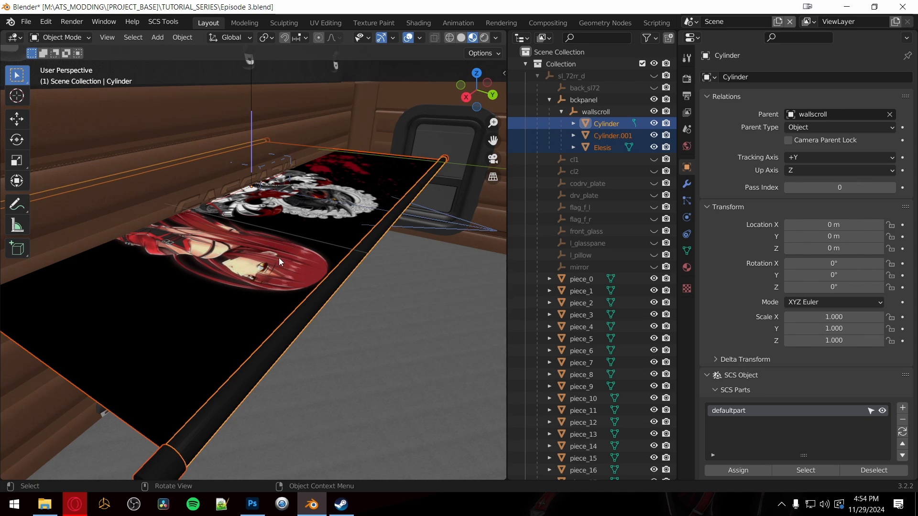
pyautogui.press('Tab')
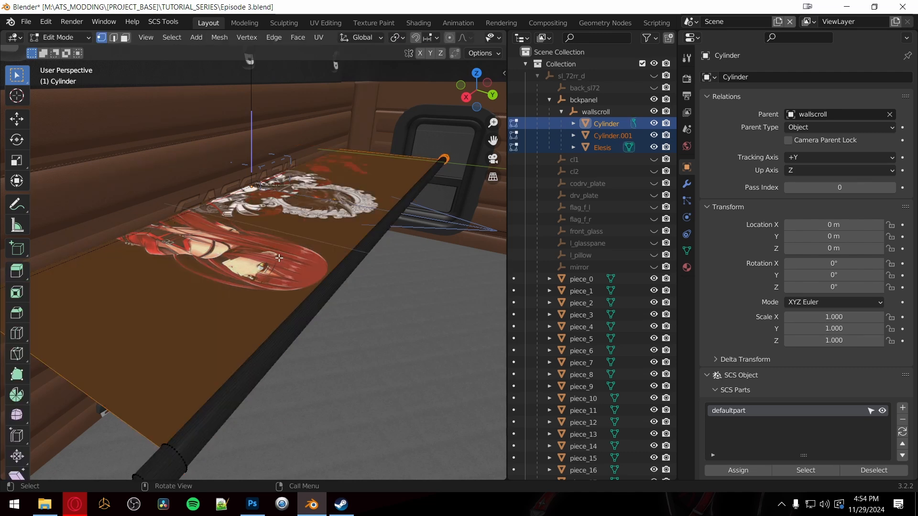
pyautogui.moveTo(408, 257); pyautogui.dragTo(255, 256, button='middle')
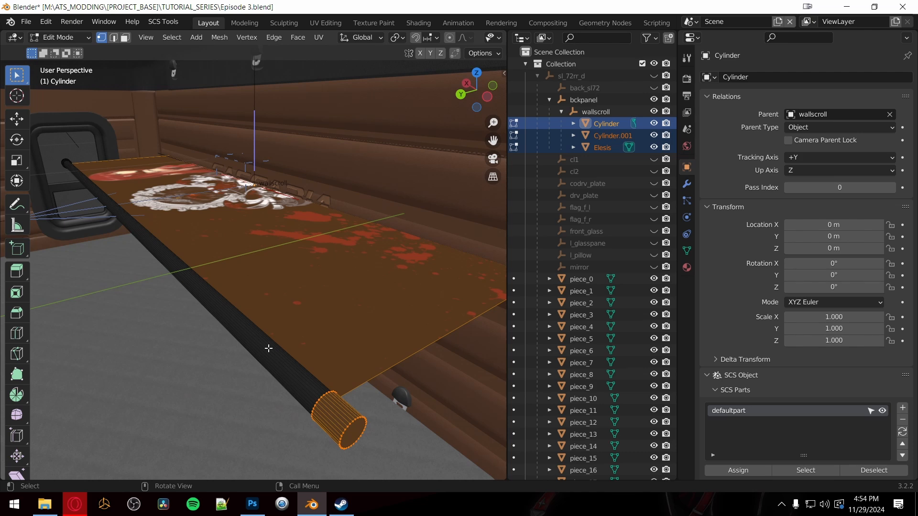
pyautogui.press('l')
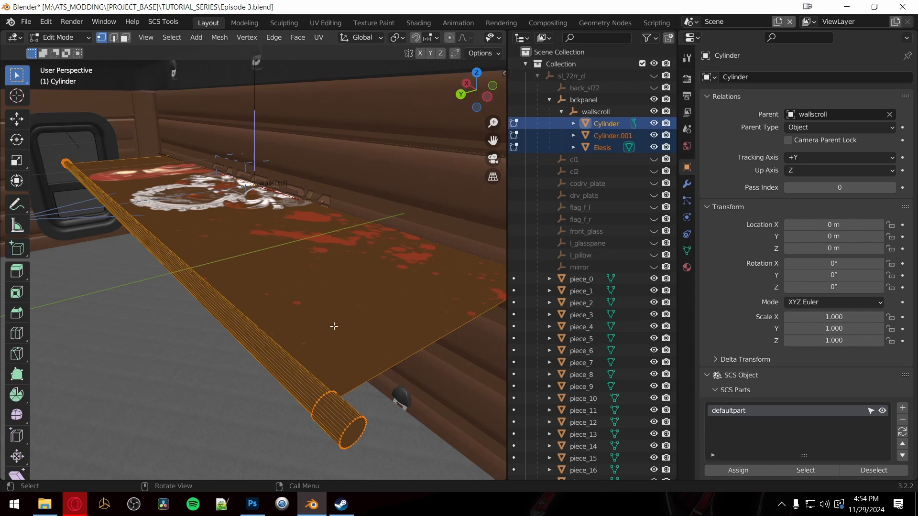
# Step: Rotate the selected banner and rod geometry 90° about the global X axis
pyautogui.moveTo(360, 328); pyautogui.dragTo(271, 336, button='middle')
pyautogui.scroll(-3, 271, 336)
pyautogui.scroll(3, 301, 342)
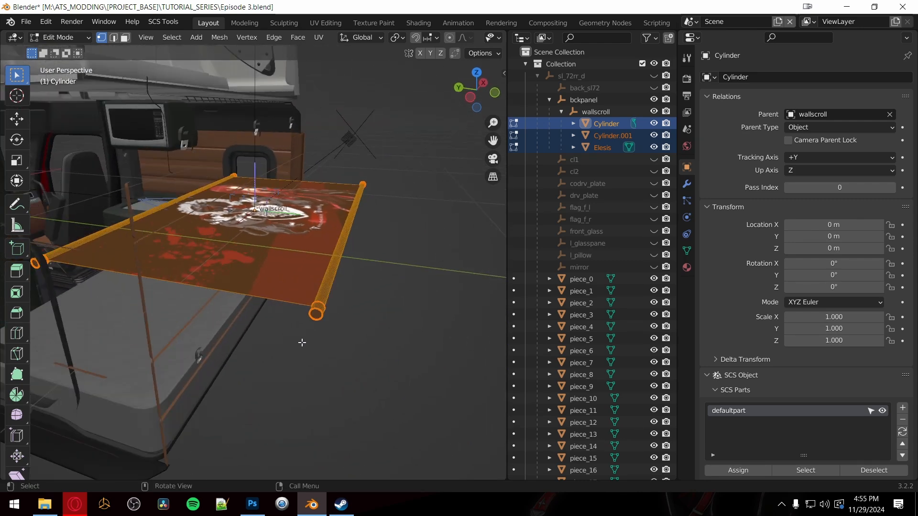
pyautogui.scroll(-2, 301, 342)
pyautogui.moveTo(328, 346)
pyautogui.mouseDown(button='middle')
pyautogui.moveTo(310, 347)
pyautogui.moveTo(321, 354)
pyautogui.mouseUp(button='middle')
pyautogui.scroll(3, 309, 349)
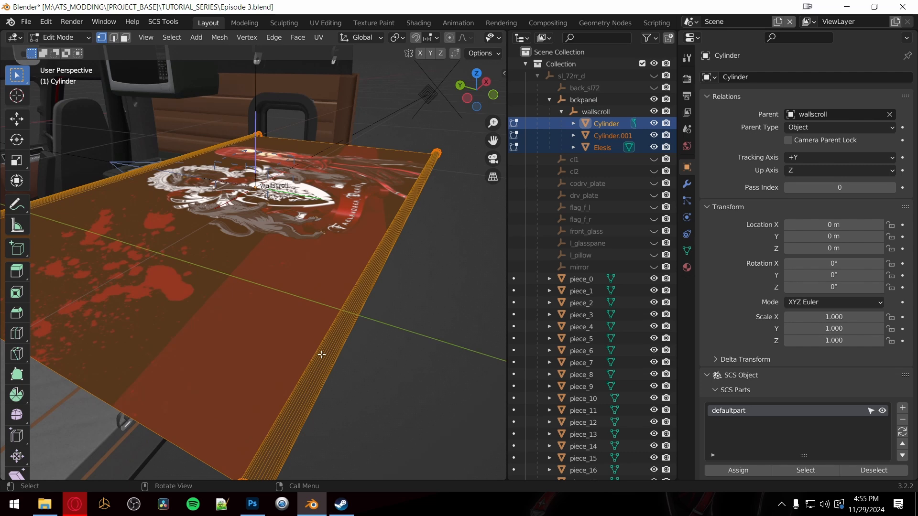
pyautogui.press('r')
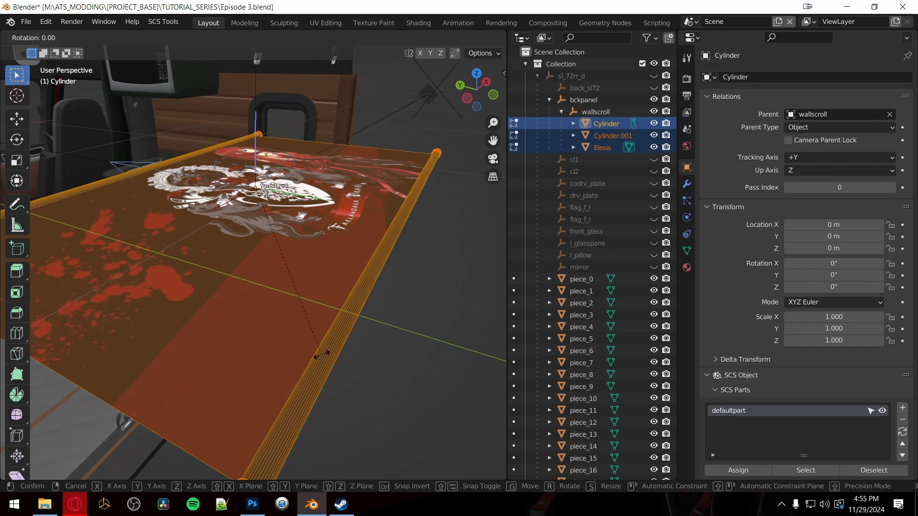
pyautogui.write('x')
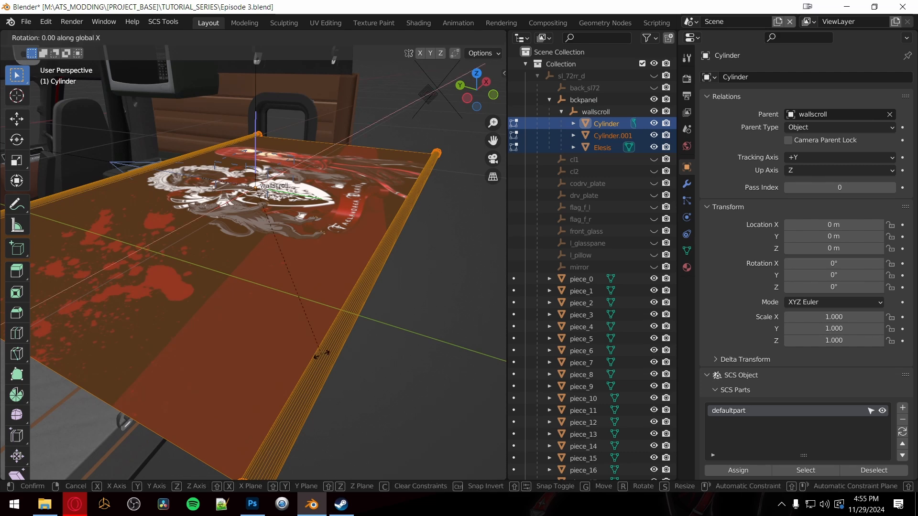
pyautogui.write('90')
pyautogui.press('Return')
pyautogui.moveTo(319, 354); pyautogui.dragTo(344, 302, button='middle')
pyautogui.moveTo(244, 304); pyautogui.dragTo(308, 297, button='middle')
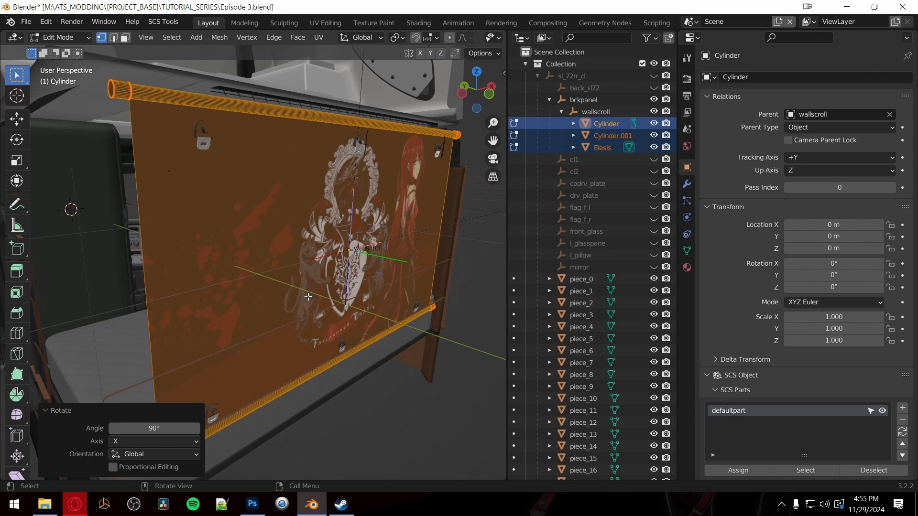
# Step: Rotate the selected banner and rod geometry 180° about the global Z axis
pyautogui.press('r')
pyautogui.press('z')
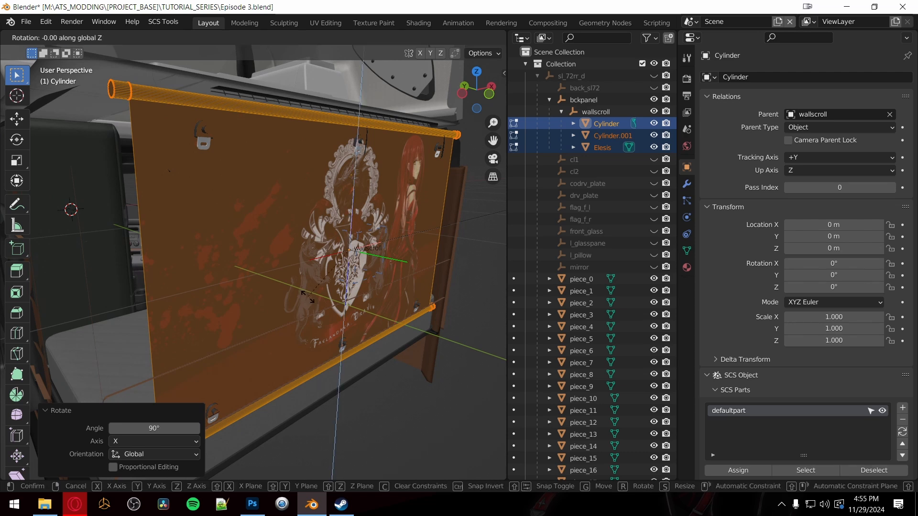
pyautogui.write('180')
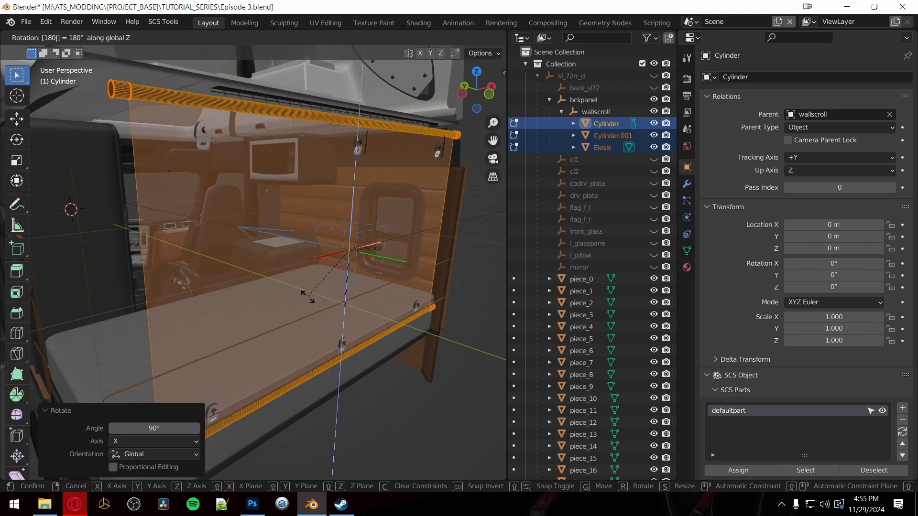
pyautogui.press('Return')
# Step: Scale the banner and rod geometry down uniformly to about 0.437 so it fits the sleeper's rear wall
pyautogui.moveTo(231, 282); pyautogui.dragTo(361, 317, button='middle')
pyautogui.scroll(3, 383, 289)
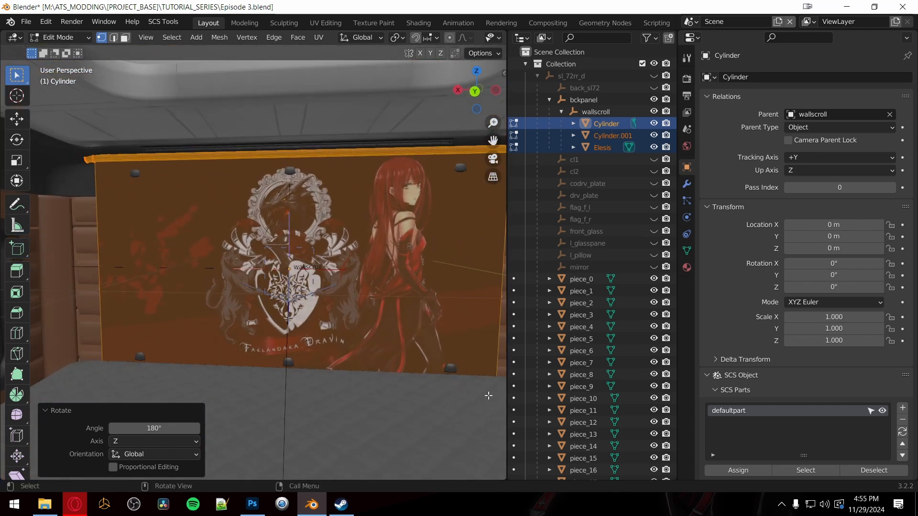
pyautogui.press('s')
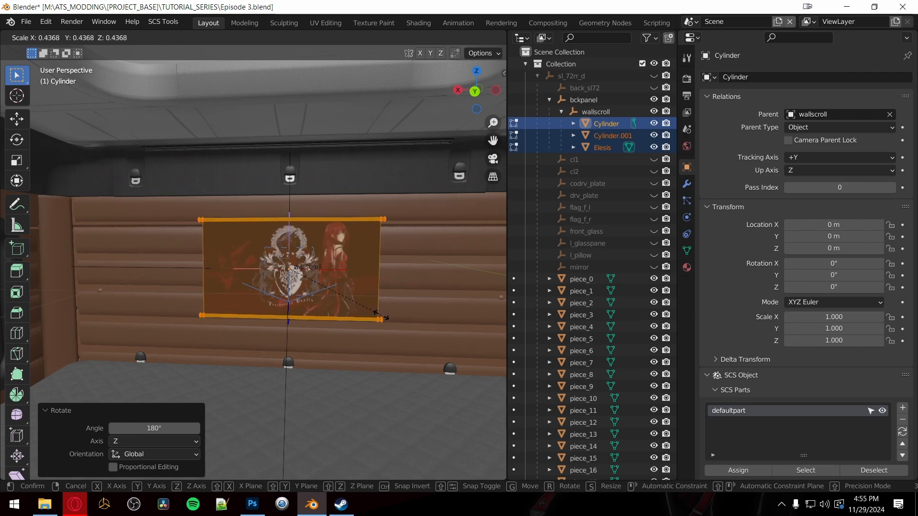
pyautogui.click(381, 315)
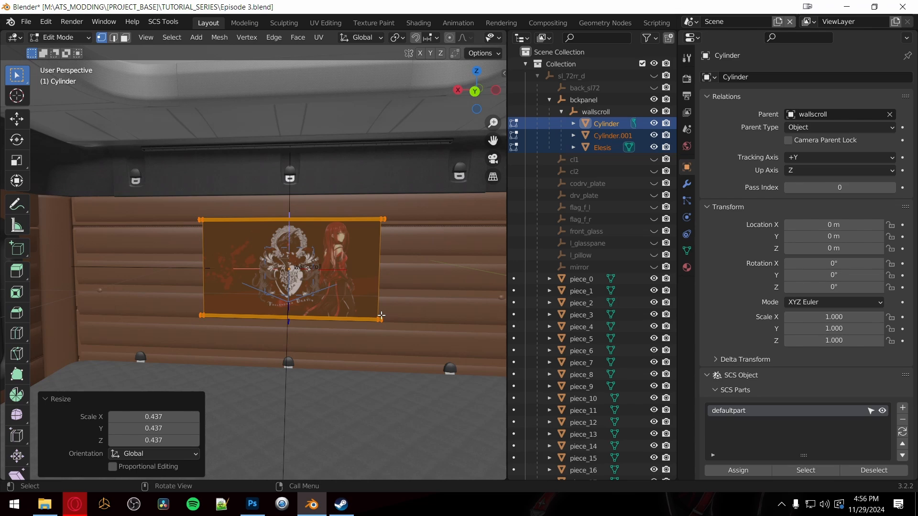
# Step: Examine the rail above the sleeper's rear wall and its position relative to the banner's upper rod
pyautogui.moveTo(200, 337); pyautogui.dragTo(289, 345, button='middle')
pyautogui.scroll(3, 292, 343)
pyautogui.moveTo(342, 332)
pyautogui.keyDown('shift'); pyautogui.mouseDown(button='middle')
pyautogui.moveTo(350, 373)
pyautogui.moveTo(319, 367)
pyautogui.moveTo(395, 330)
pyautogui.moveTo(339, 332)
pyautogui.mouseUp(button='middle'); pyautogui.keyUp('shift')
pyautogui.scroll(3, 336, 315)
pyautogui.keyDown('shift'); pyautogui.moveTo(334, 294); pyautogui.dragTo(359, 339, button='middle'); pyautogui.keyUp('shift')
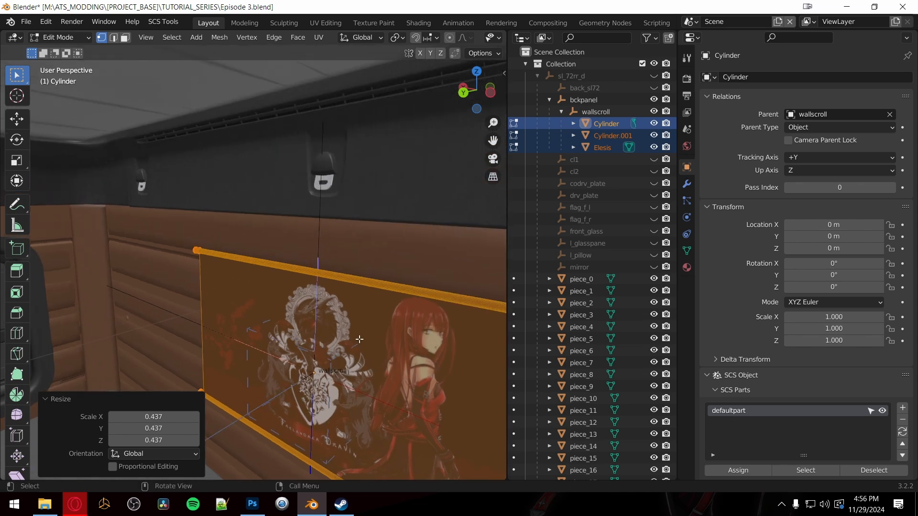
pyautogui.scroll(3, 351, 337)
pyautogui.scroll(-3, 373, 289)
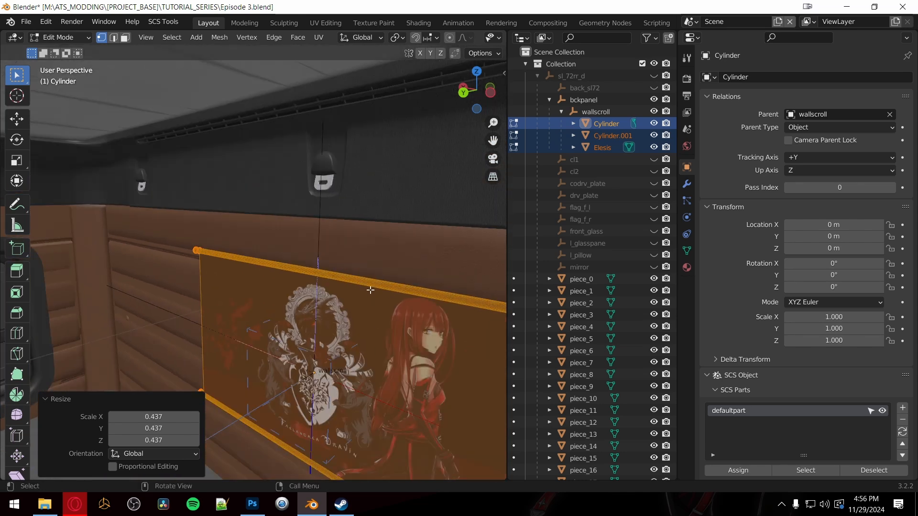
pyautogui.keyDown('shift'); pyautogui.moveTo(371, 289); pyautogui.dragTo(322, 348, button='middle'); pyautogui.keyUp('shift')
pyautogui.scroll(2, 293, 258)
pyautogui.keyDown('shift'); pyautogui.moveTo(292, 255); pyautogui.dragTo(281, 295, button='middle'); pyautogui.keyUp('shift')
pyautogui.scroll(2, 274, 260)
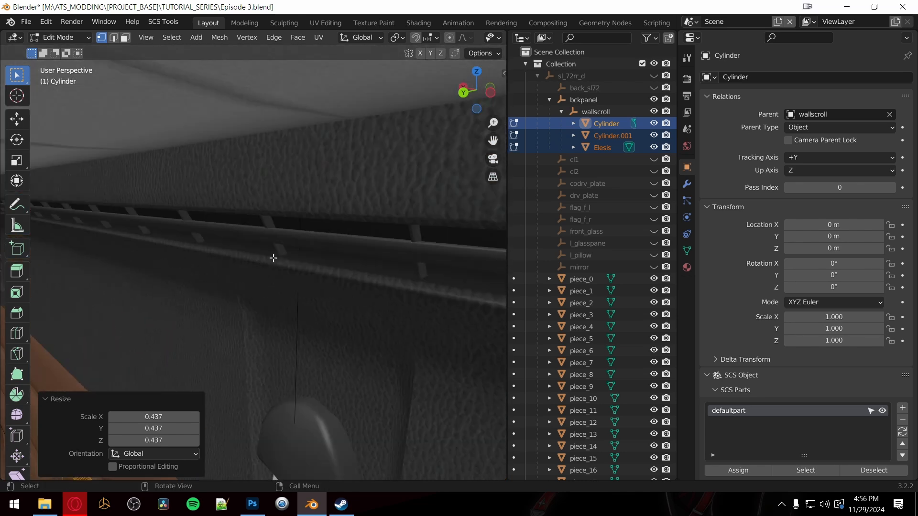
pyautogui.scroll(-5, 214, 266)
pyautogui.keyDown('shift'); pyautogui.moveTo(312, 346); pyautogui.dragTo(306, 235, button='middle'); pyautogui.keyUp('shift')
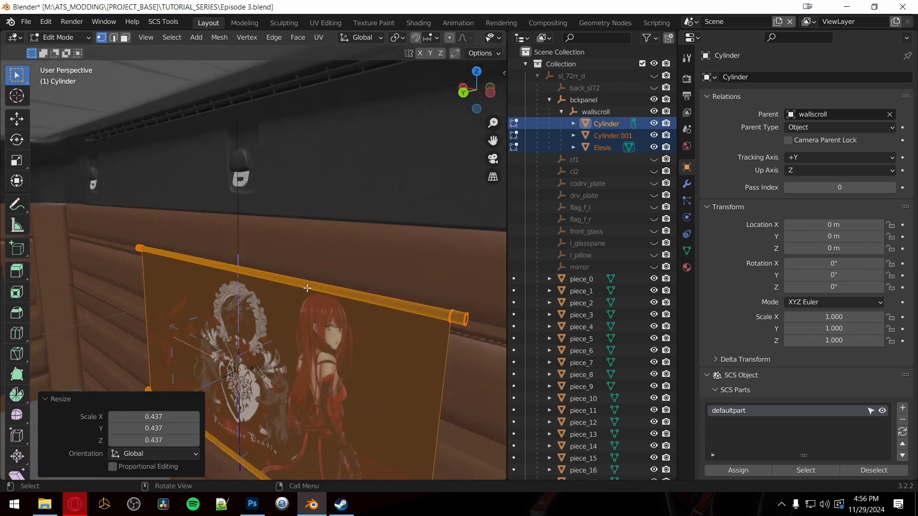
# Step: Move the banner and rod geometry about 0.259 m up along the global Z axis, above the CASCADIA lettering
pyautogui.moveTo(314, 287); pyautogui.dragTo(400, 321, button='middle')
pyautogui.scroll(-6, 313, 286)
pyautogui.scroll(7, 293, 328)
pyautogui.scroll(2, 293, 328)
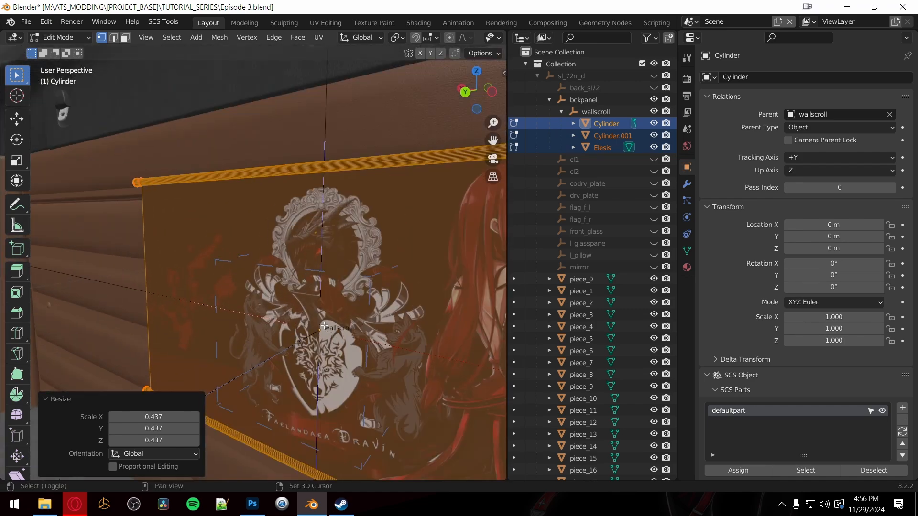
pyautogui.moveTo(293, 328); pyautogui.dragTo(319, 334, button='middle')
pyautogui.scroll(-3, 306, 325)
pyautogui.press('g')
pyautogui.press('z')
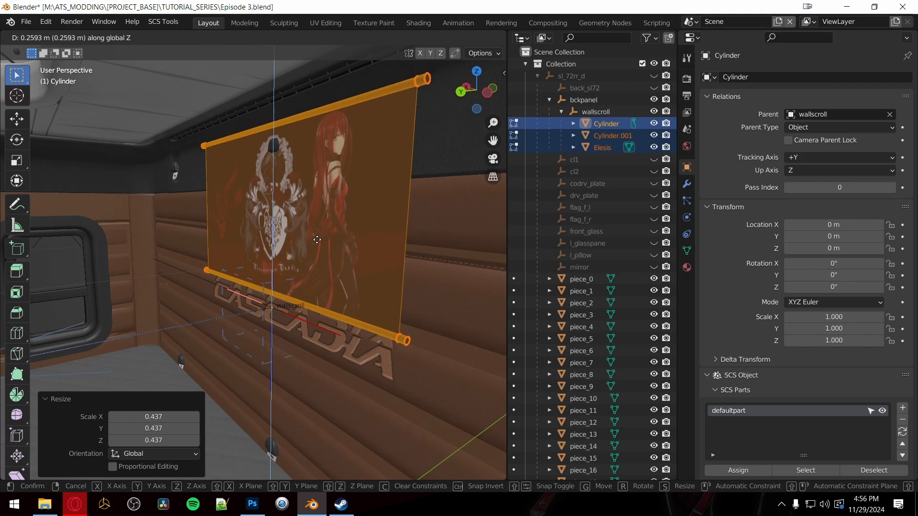
pyautogui.click(317, 239)
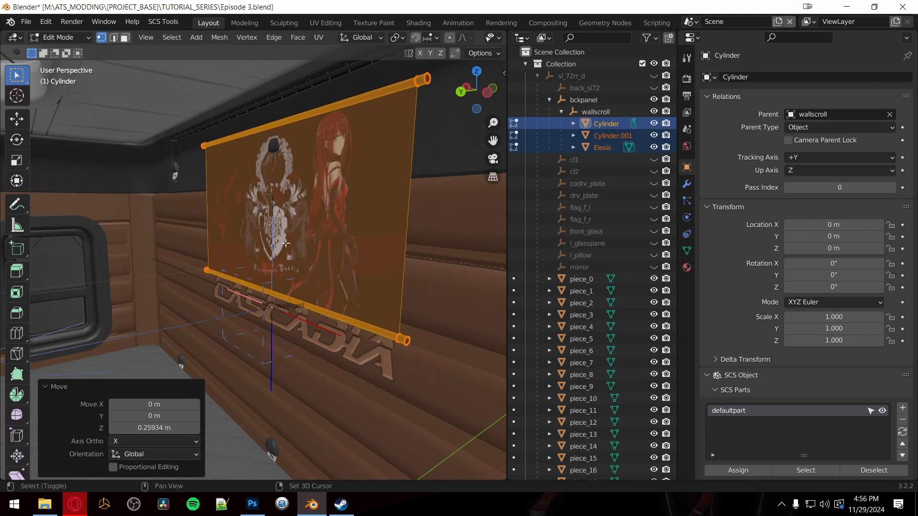
# Step: Shift the banner and rod geometry about 0.032 m along the global Y axis, away from the rear wall
pyautogui.moveTo(316, 240); pyautogui.dragTo(311, 351, button='middle')
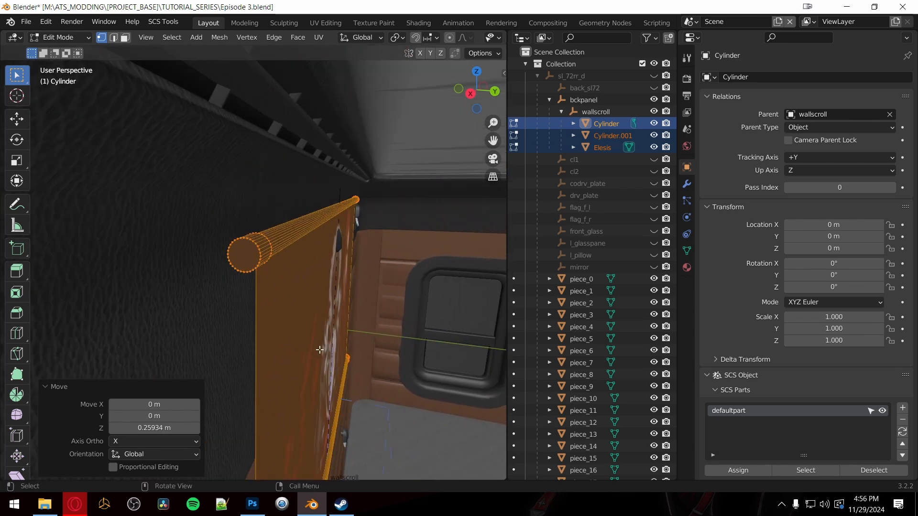
pyautogui.press('g')
pyautogui.press('y')
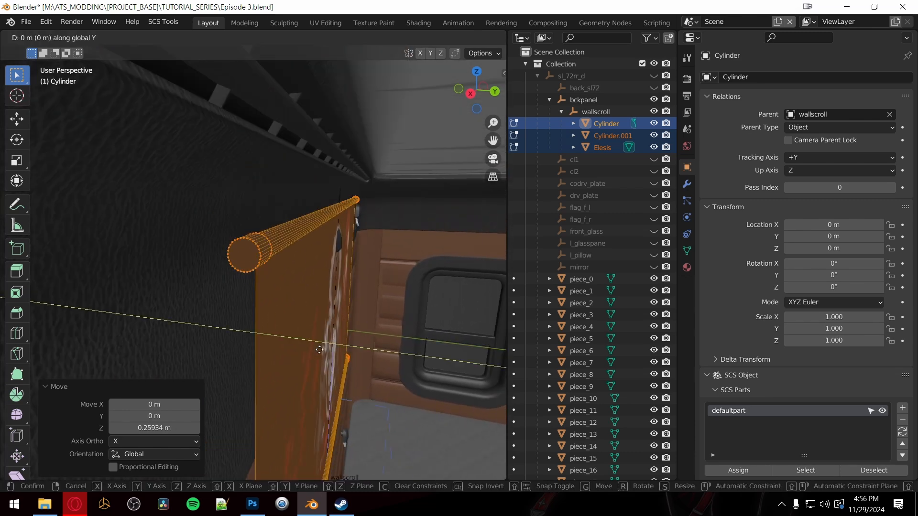
pyautogui.click(339, 352)
# Step: Inspect the banner's placement within the whole truck cab from several angles
pyautogui.moveTo(356, 329); pyautogui.dragTo(331, 323, button='middle')
pyautogui.scroll(-5, 357, 331)
pyautogui.scroll(-10, 358, 332)
pyautogui.scroll(4, 303, 353)
pyautogui.scroll(2, 289, 353)
pyautogui.scroll(1, 334, 325)
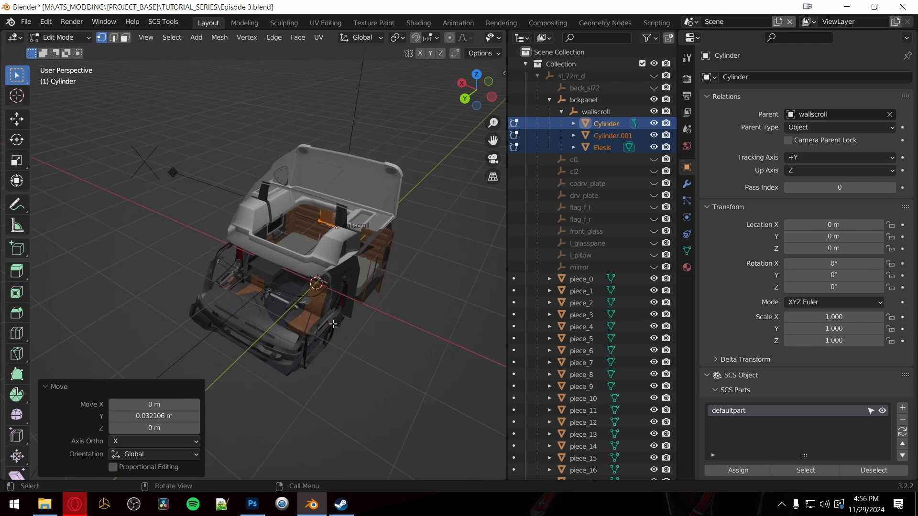
pyautogui.scroll(-2, 333, 324)
pyautogui.moveTo(348, 327); pyautogui.dragTo(308, 329, button='middle')
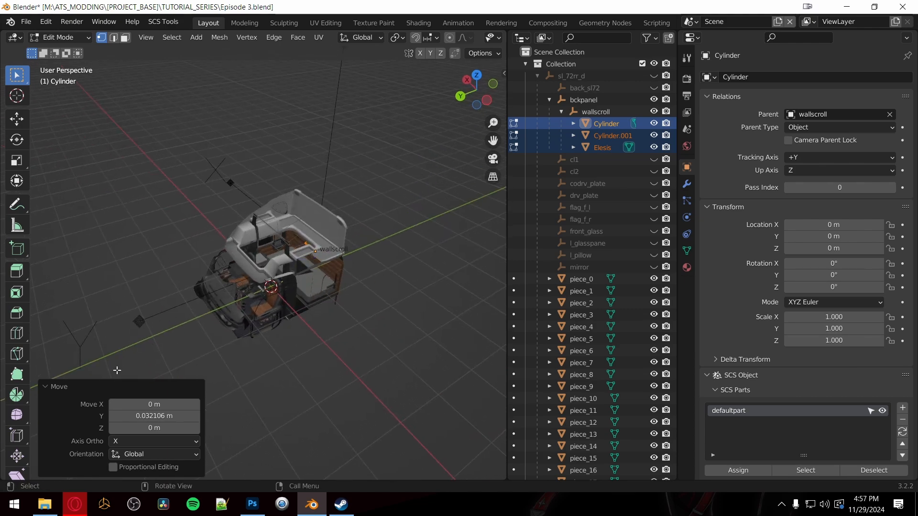
pyautogui.moveTo(259, 358); pyautogui.dragTo(426, 284, button='middle')
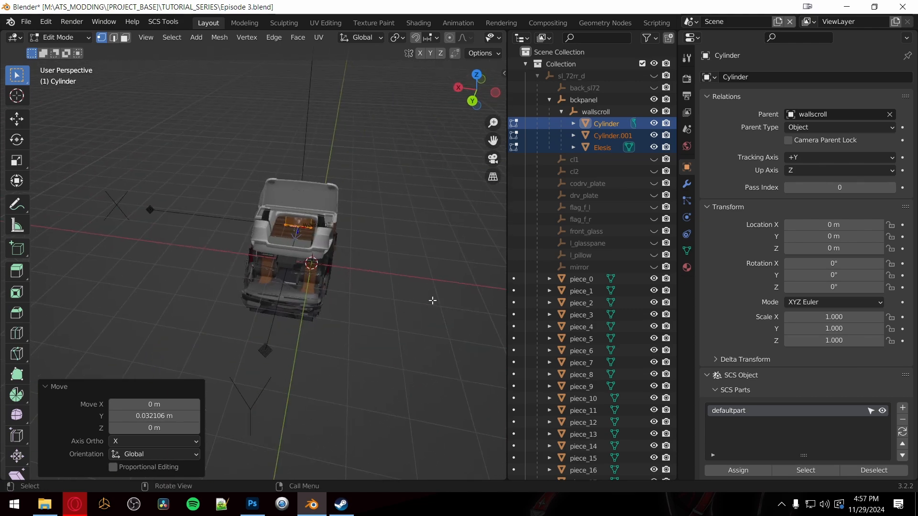
# Step: Raise the banner and rod geometry a further 0.018 m or so along the global Z axis
pyautogui.moveTo(266, 303); pyautogui.dragTo(397, 343, button='middle')
pyautogui.scroll(6, 309, 318)
pyautogui.scroll(4, 309, 373)
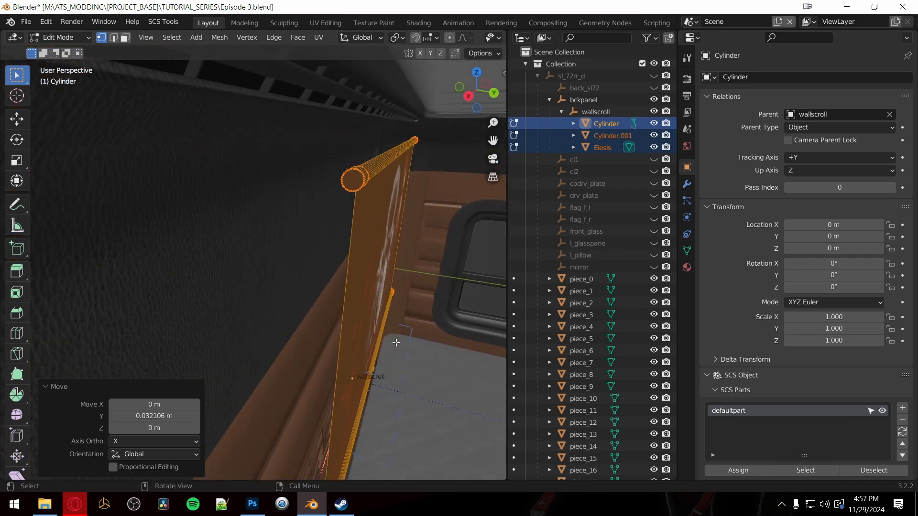
pyautogui.press('g')
pyautogui.press('z')
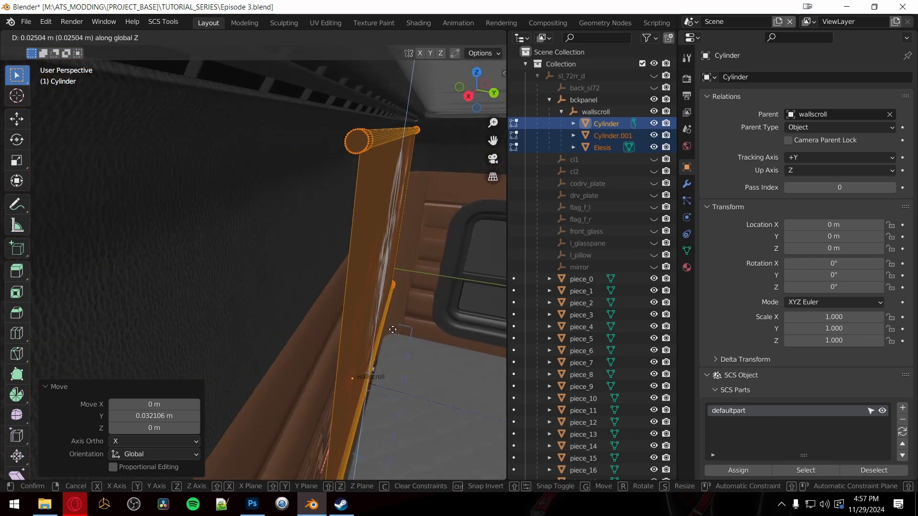
pyautogui.click(393, 333)
# Step: Study how the real banner hangs from the rail in reference photo IMG_7756.JPG in One Photo Viewer, then close the photo
pyautogui.moveTo(414, 334); pyautogui.dragTo(353, 329, button='middle')
pyautogui.scroll(-3, 363, 328)
pyautogui.scroll(3, 348, 325)
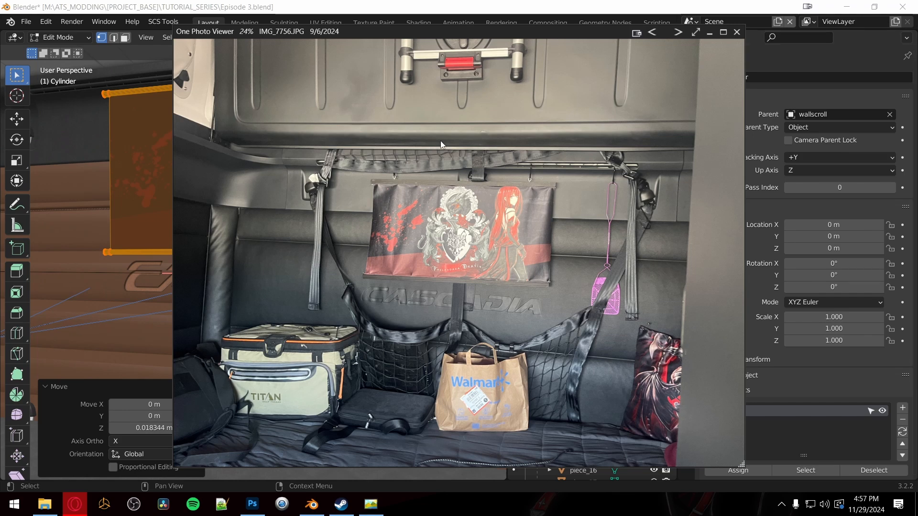
pyautogui.scroll(3, 446, 222)
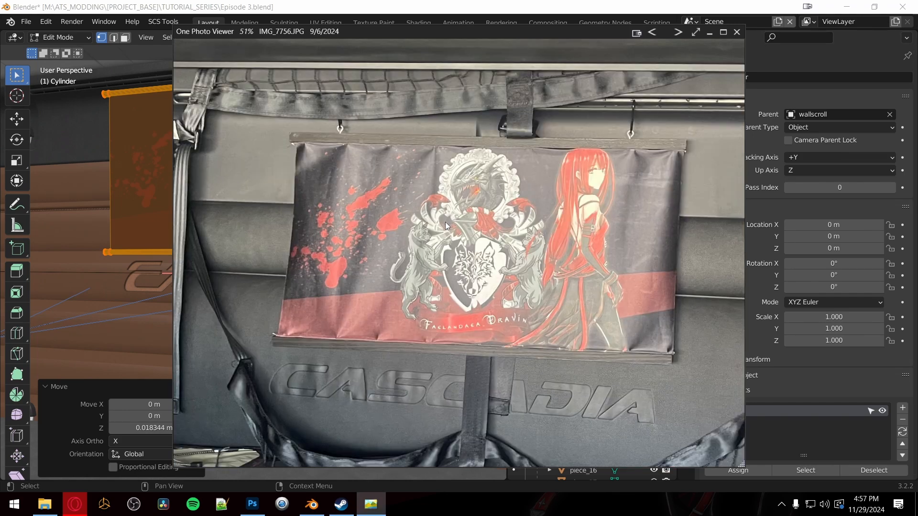
pyautogui.scroll(1, 654, 120)
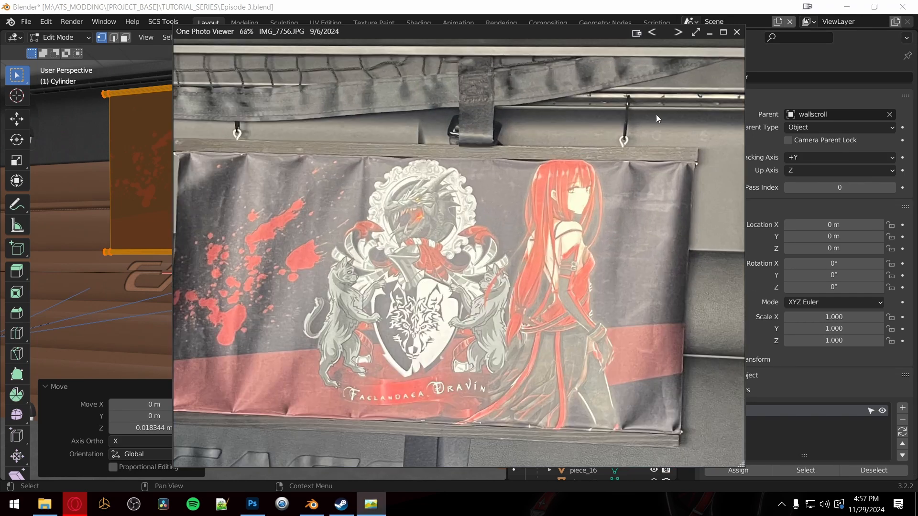
pyautogui.click(611, 152)
pyautogui.moveTo(443, 170); pyautogui.dragTo(431, 214)
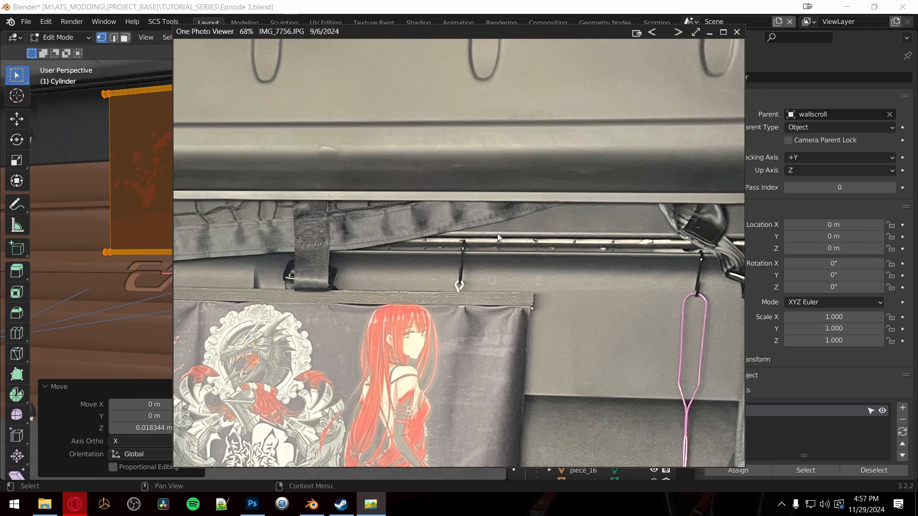
pyautogui.scroll(-2, 259, 365)
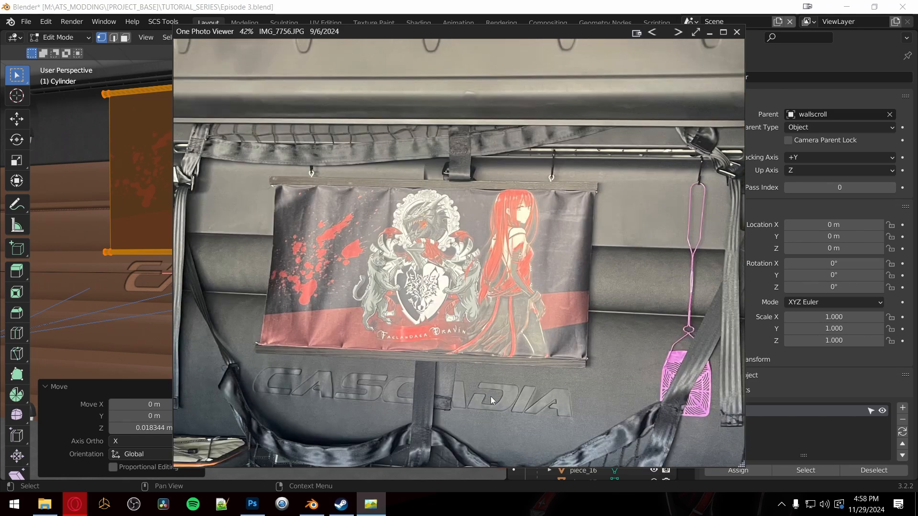
pyautogui.scroll(2, 346, 242)
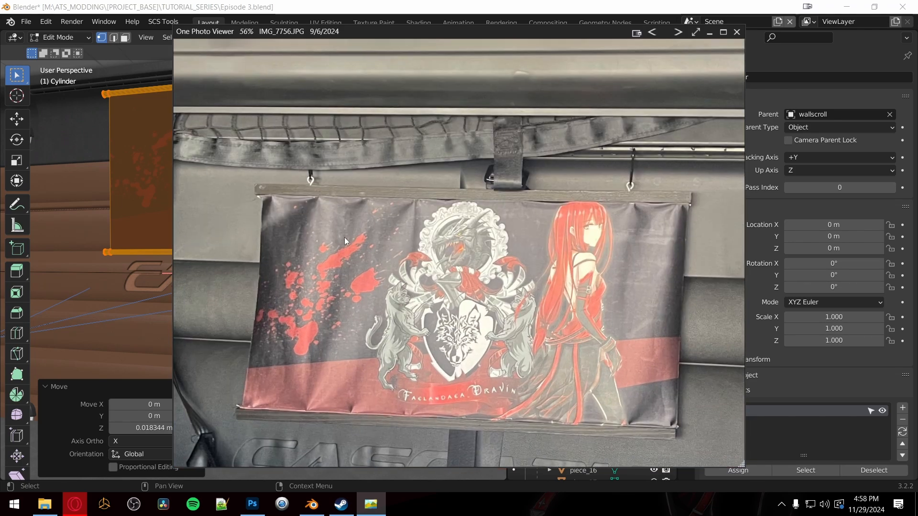
pyautogui.click(737, 32)
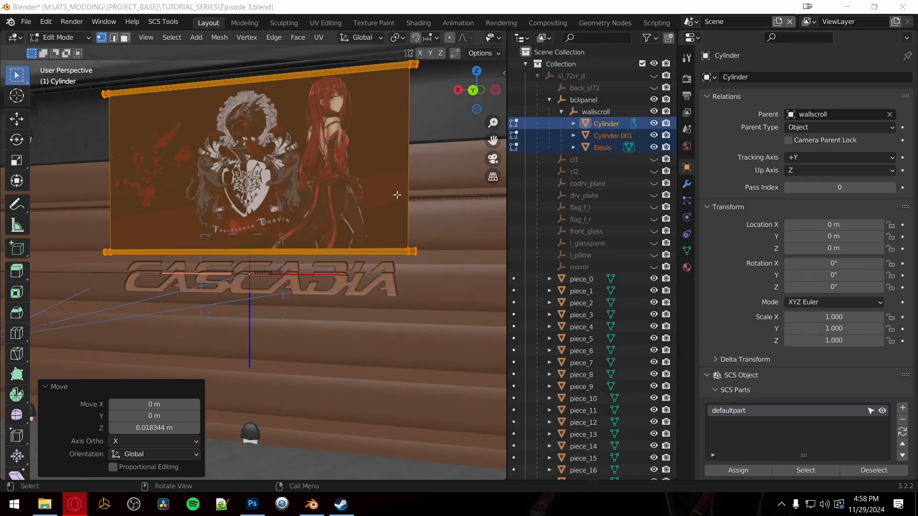
# Step: Check the banner's fit on the rear wall and return Cylinder, Cylinder.001 and Elesis to Object Mode
pyautogui.scroll(-5, 363, 215)
pyautogui.moveTo(340, 225); pyautogui.dragTo(304, 273, button='middle')
pyautogui.scroll(4, 387, 258)
pyautogui.scroll(-4, 305, 272)
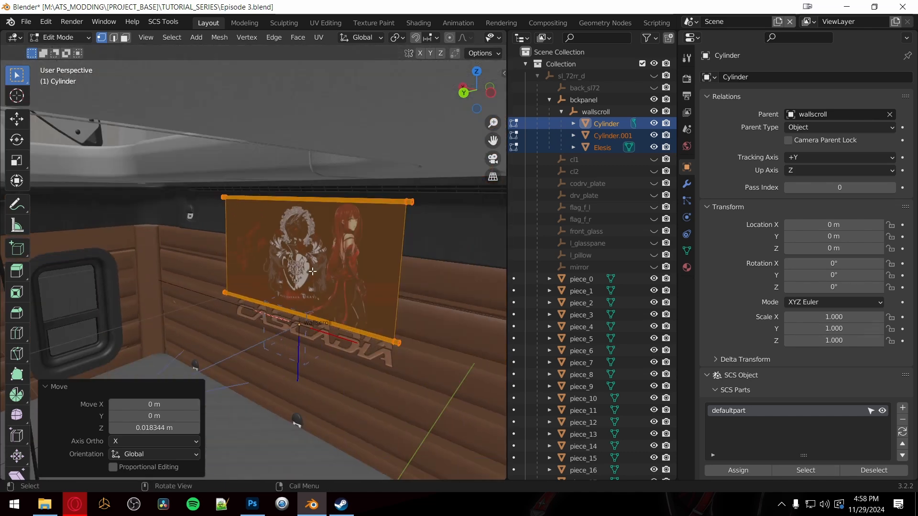
pyautogui.scroll(2, 313, 271)
pyautogui.scroll(2, 320, 270)
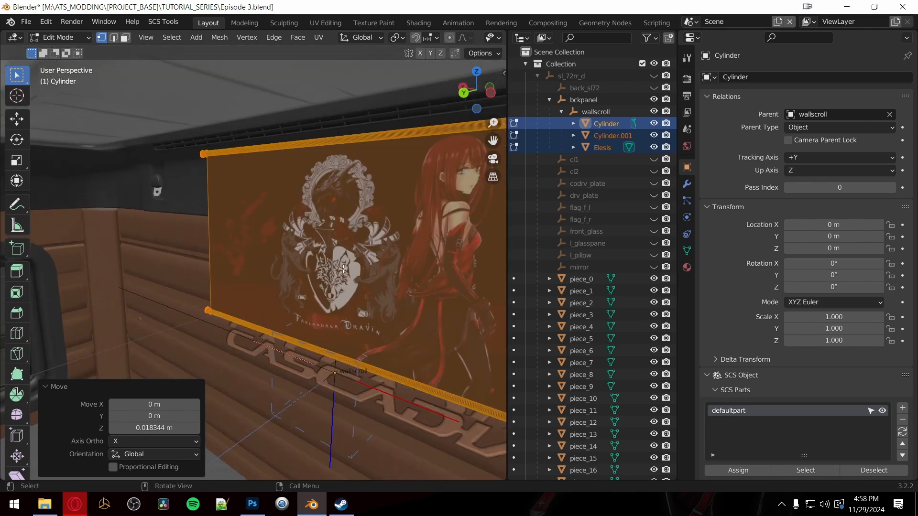
pyautogui.press('Tab')
pyautogui.scroll(-8, 343, 272)
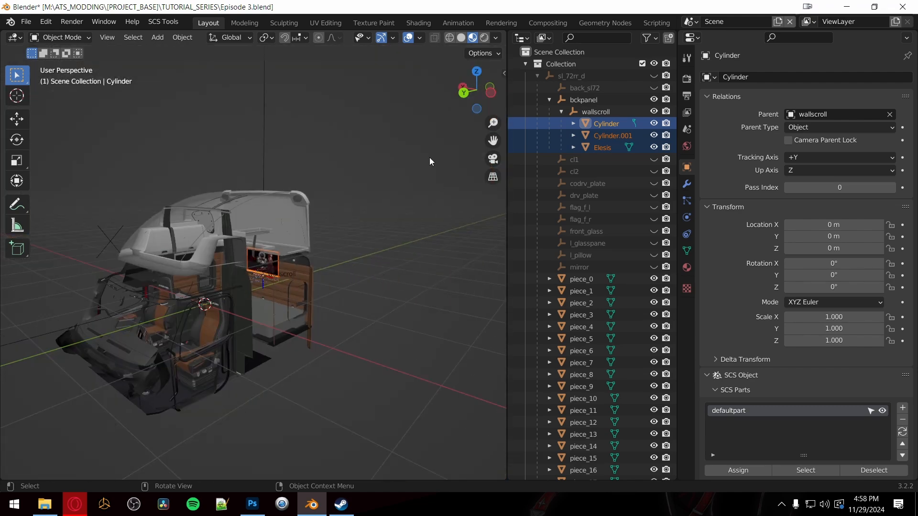
# Step: Show the scene's SCS Export settings and select the wallscroll root object in the outliner
pyautogui.click(427, 196)
pyautogui.scroll(10, 427, 196)
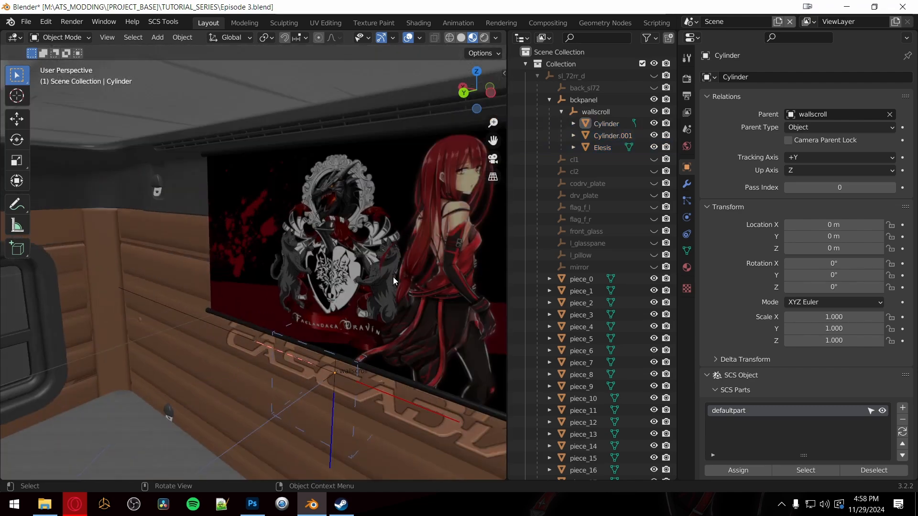
pyautogui.moveTo(393, 276); pyautogui.dragTo(690, 269, button='middle')
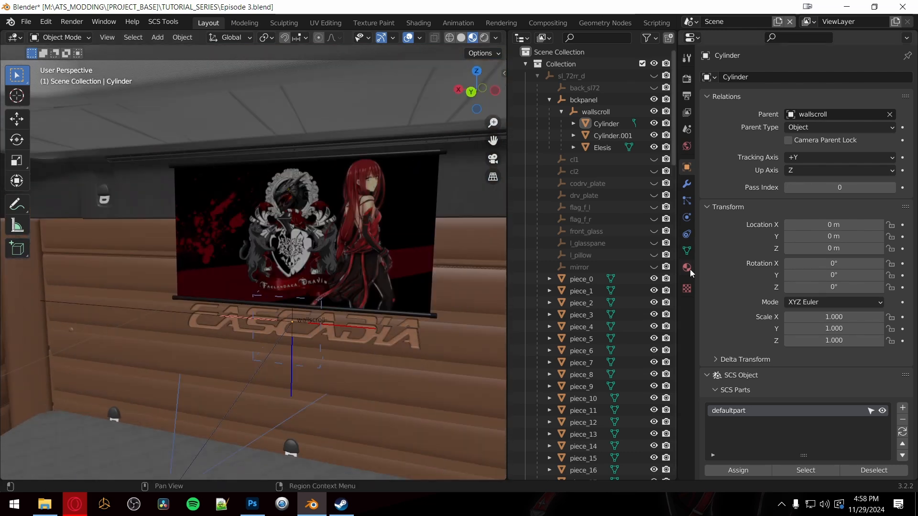
pyautogui.click(687, 129)
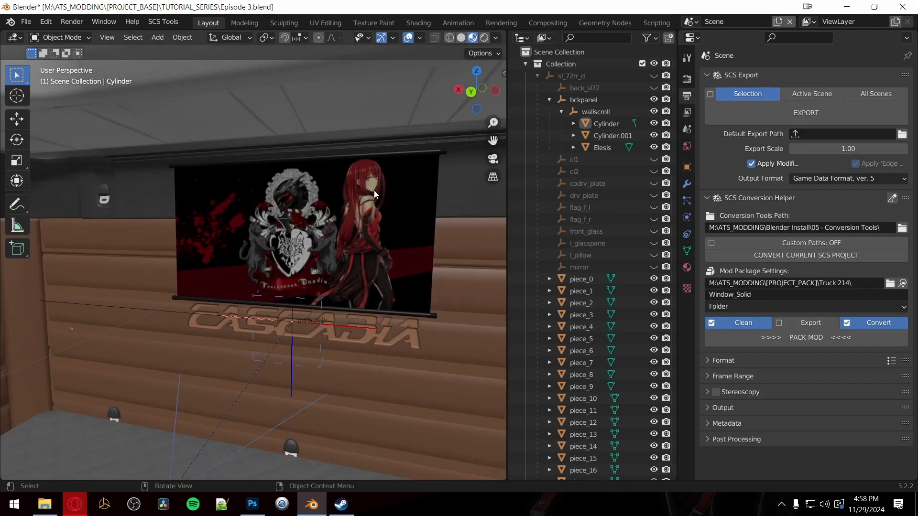
pyautogui.scroll(-8, 330, 248)
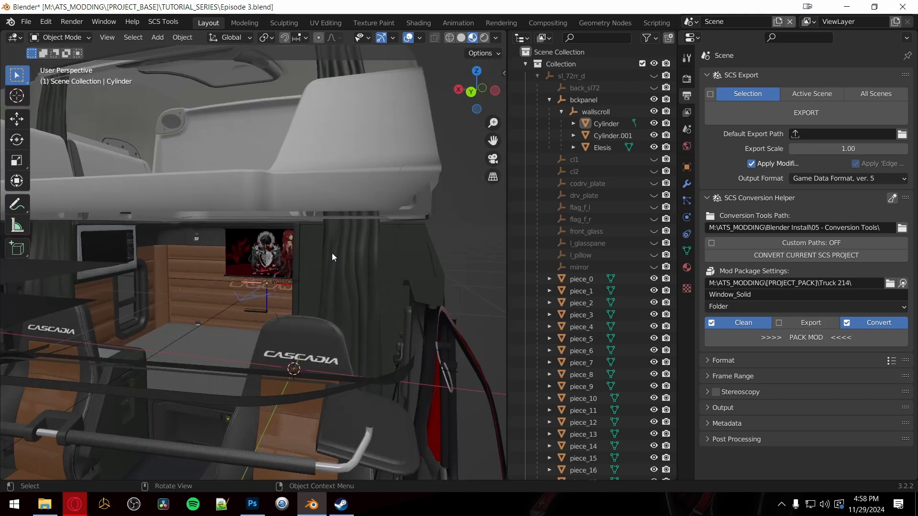
pyautogui.scroll(8, 313, 339)
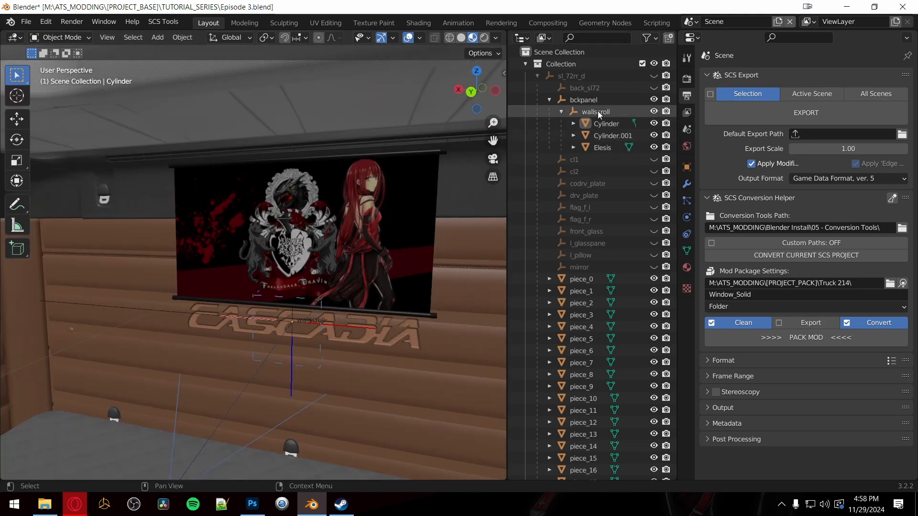
pyautogui.click(598, 111)
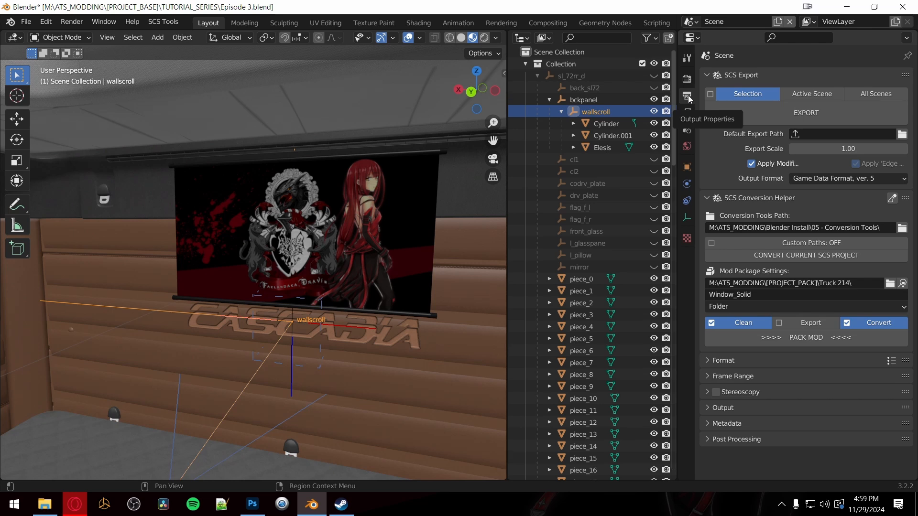
# Step: Set the default export path to the project's vehicle/truck/upgrade/interior_decors/bckpanel folder and check the chosen folder
pyautogui.click(902, 136)
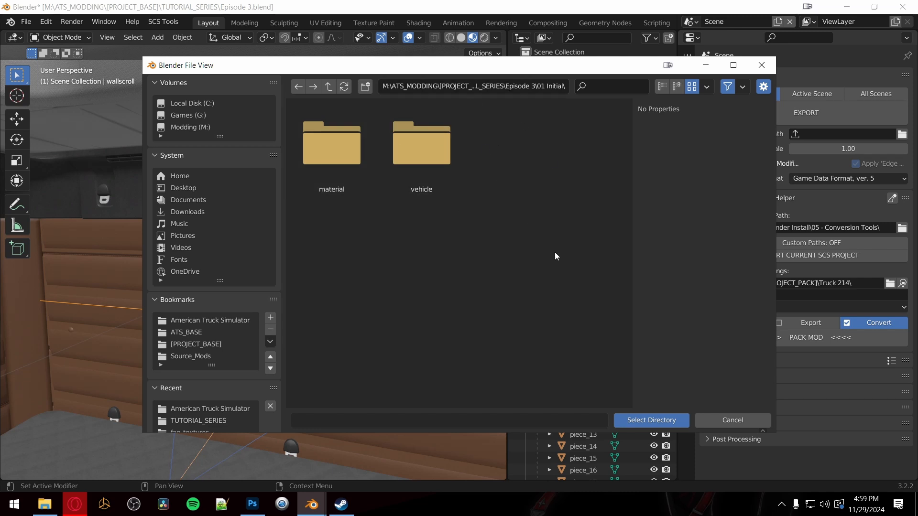
pyautogui.doubleClick(426, 151)
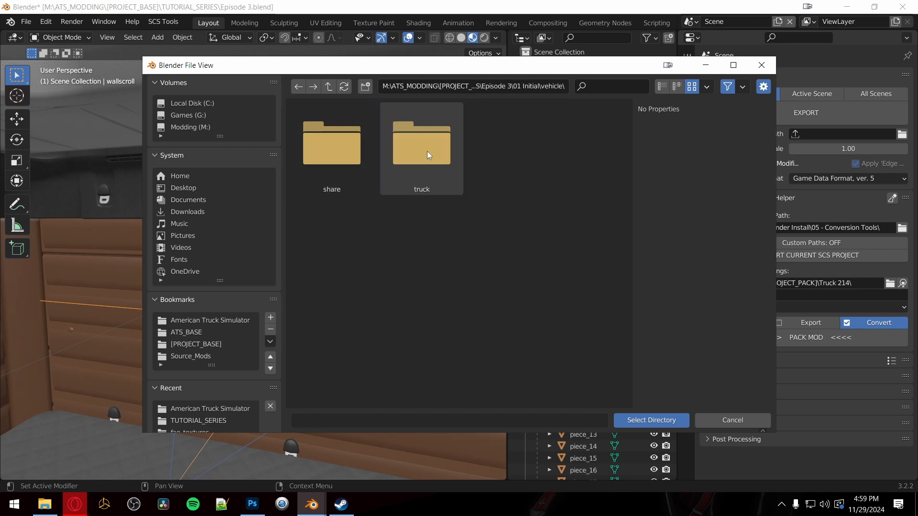
pyautogui.doubleClick(426, 151)
pyautogui.doubleClick(528, 147)
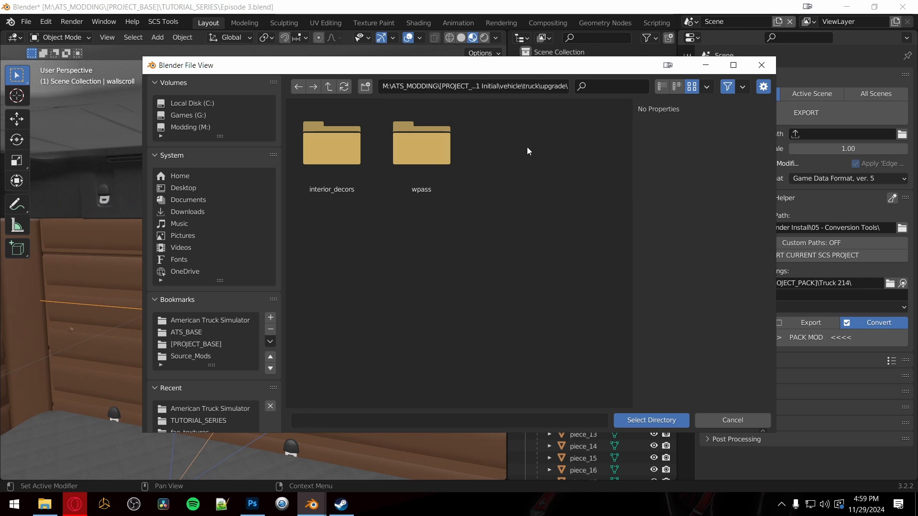
pyautogui.doubleClick(348, 144)
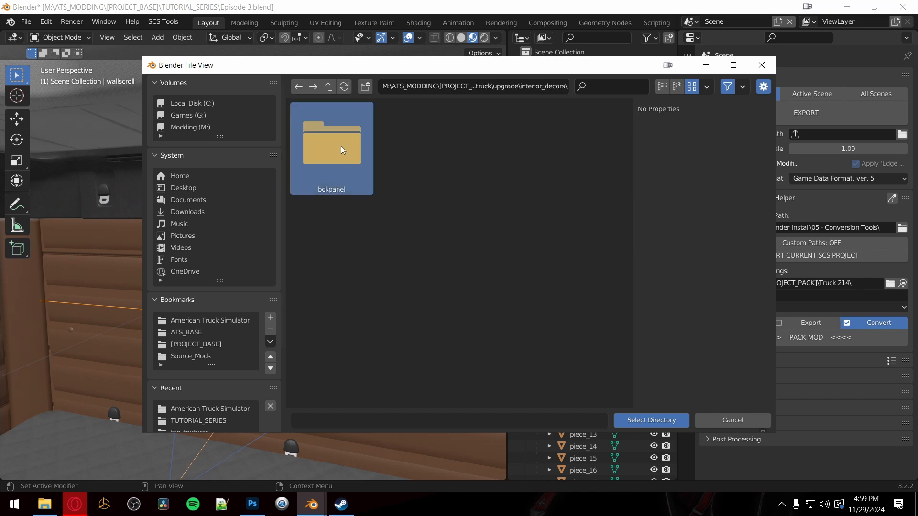
pyautogui.doubleClick(341, 145)
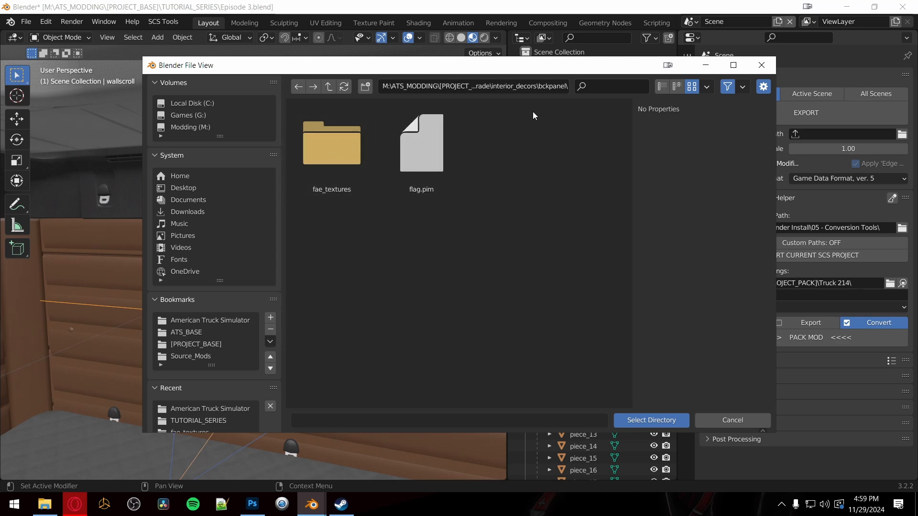
pyautogui.click(647, 420)
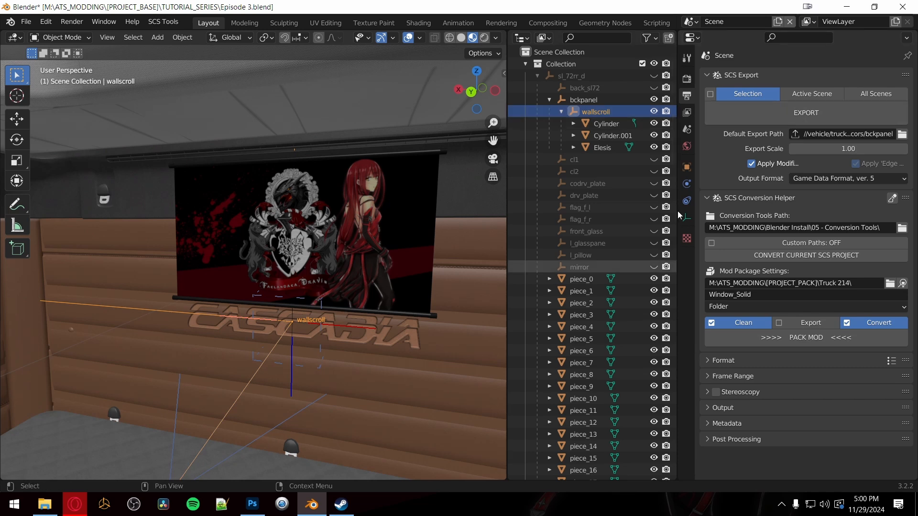
pyautogui.click(902, 134)
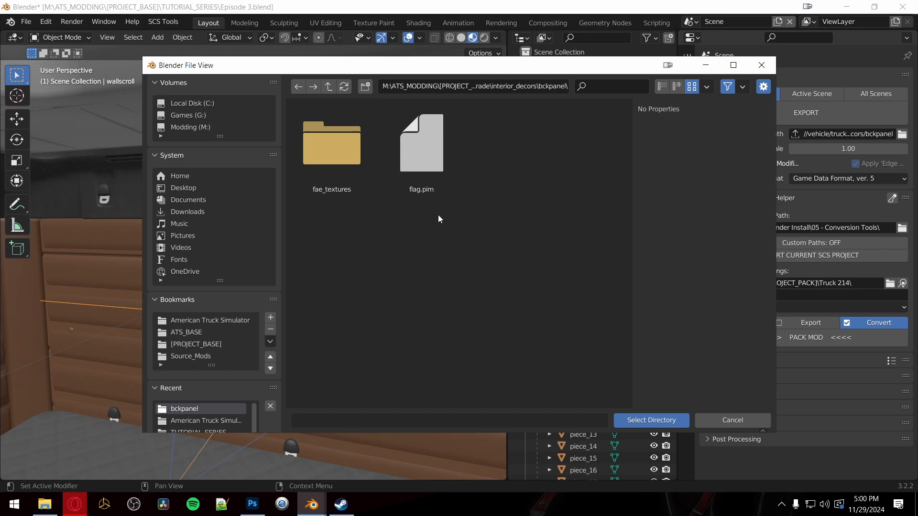
pyautogui.click(732, 423)
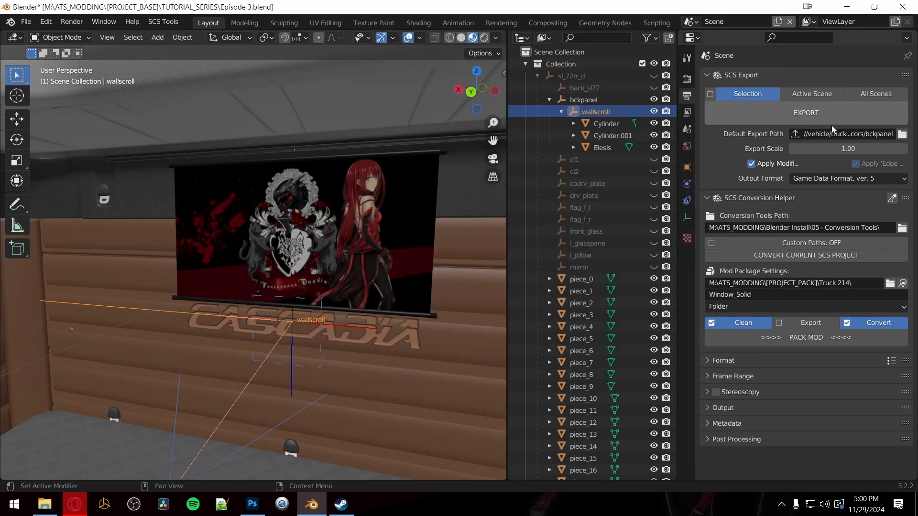
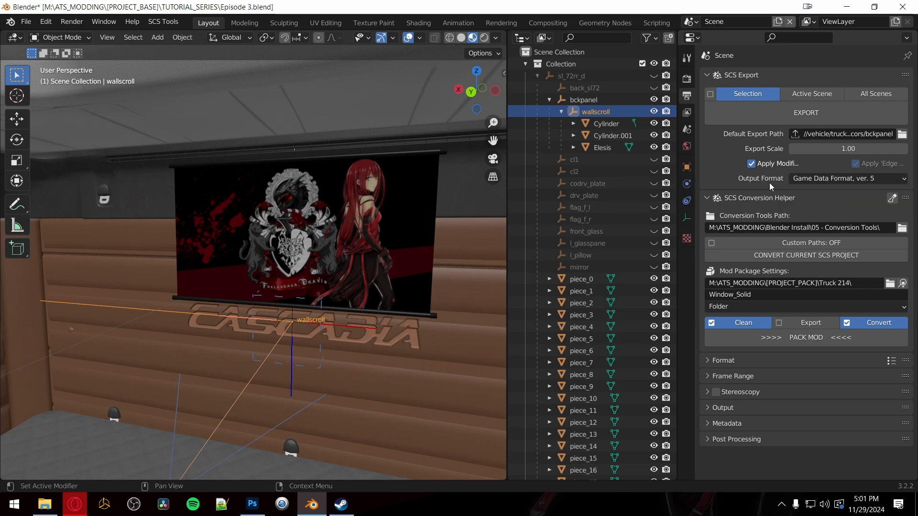
# Step: Check the export output format options and export the selected wallscroll model with SCS Export
pyautogui.click(836, 180)
pyautogui.click(836, 181)
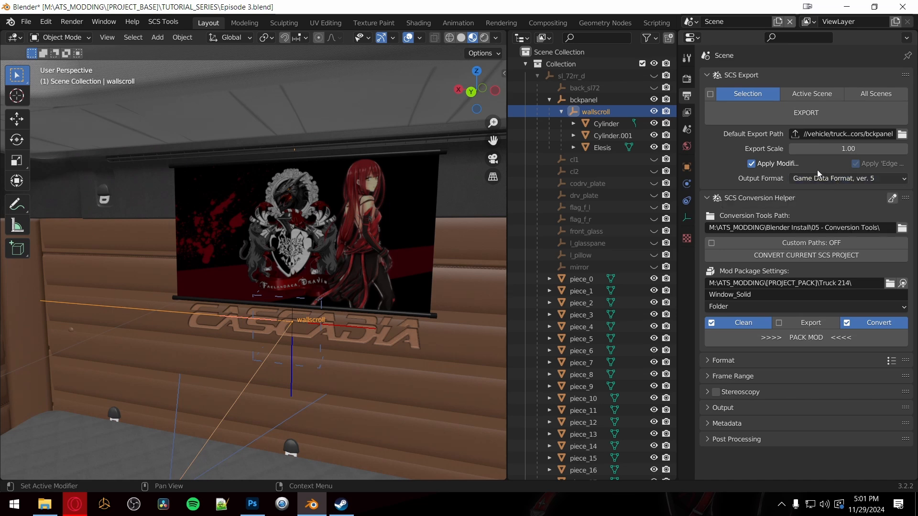
pyautogui.click(771, 116)
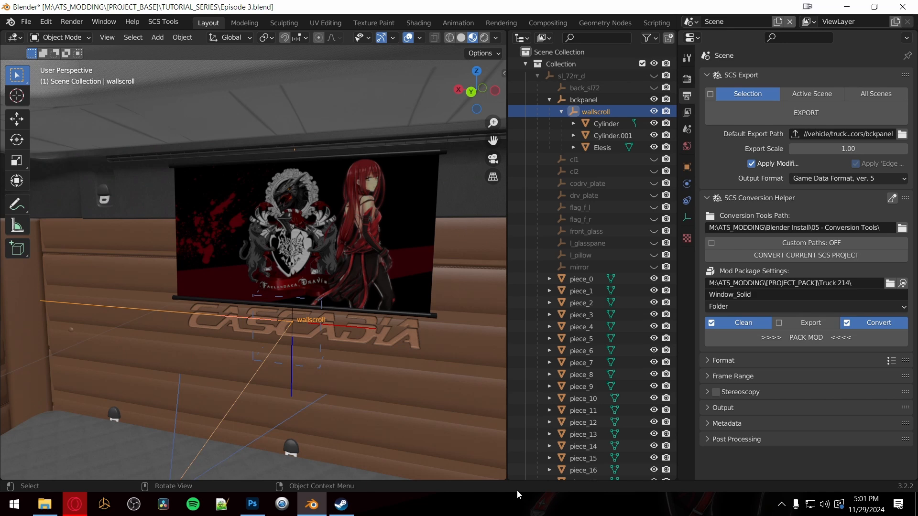
pyautogui.click(805, 114)
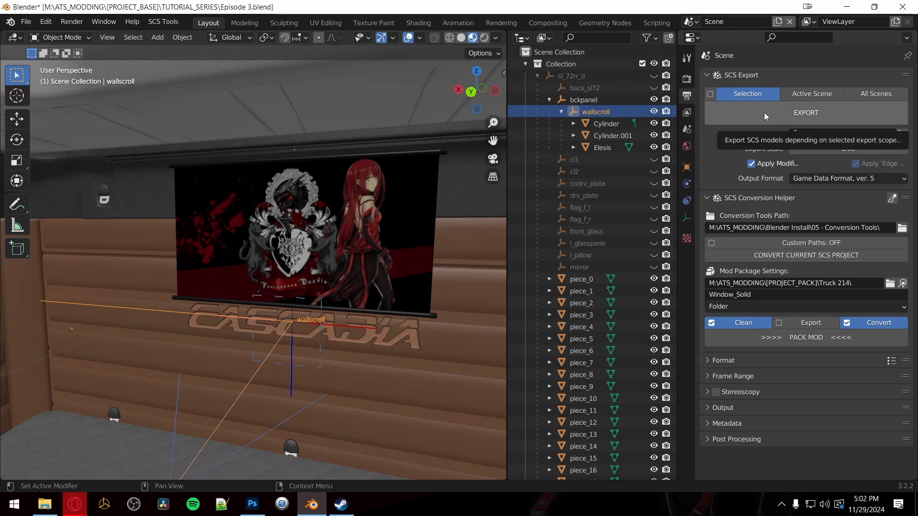
pyautogui.click(801, 114)
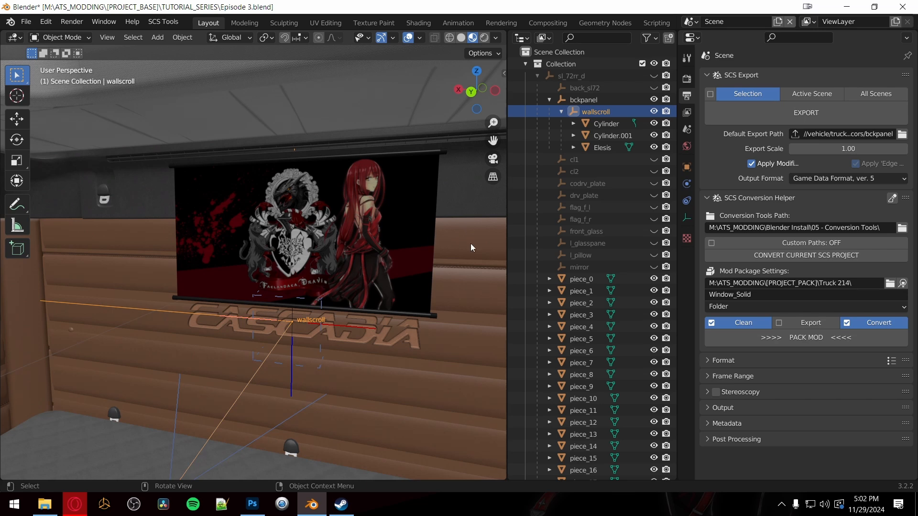
# Step: Copy the full path of the Episode 3\01 Initial project folder from the default export path's file browser
pyautogui.click(46, 506)
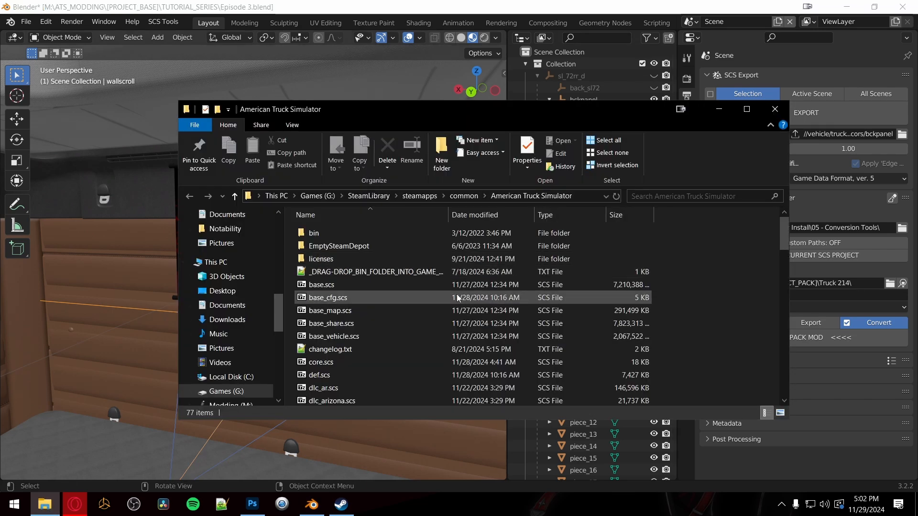
pyautogui.click(775, 109)
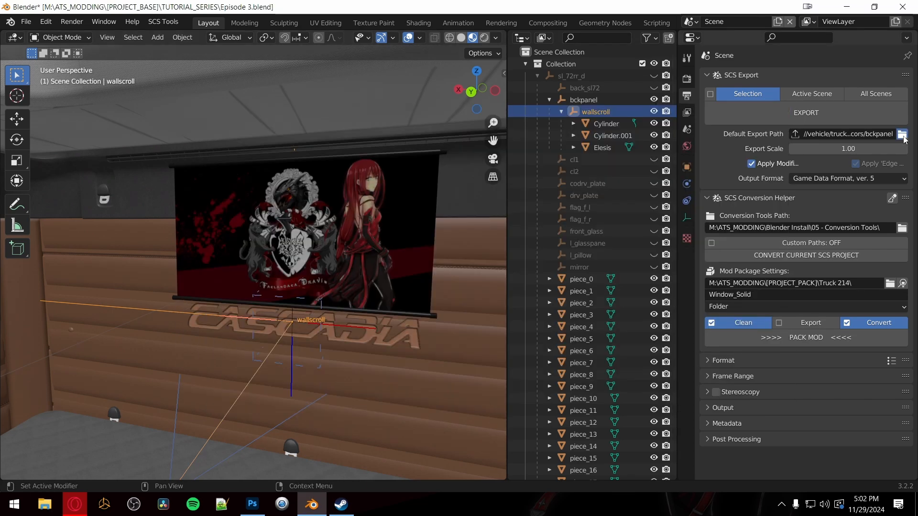
pyautogui.click(902, 134)
pyautogui.click(475, 87)
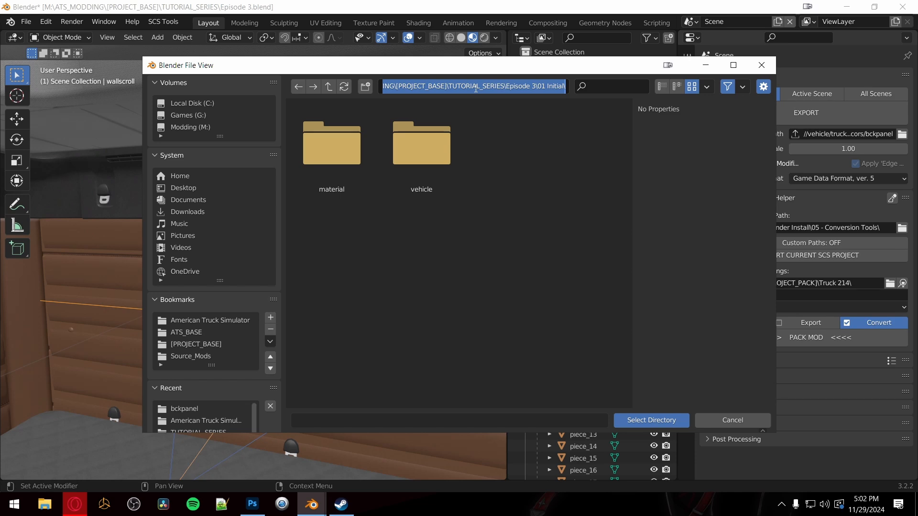
pyautogui.click(733, 421)
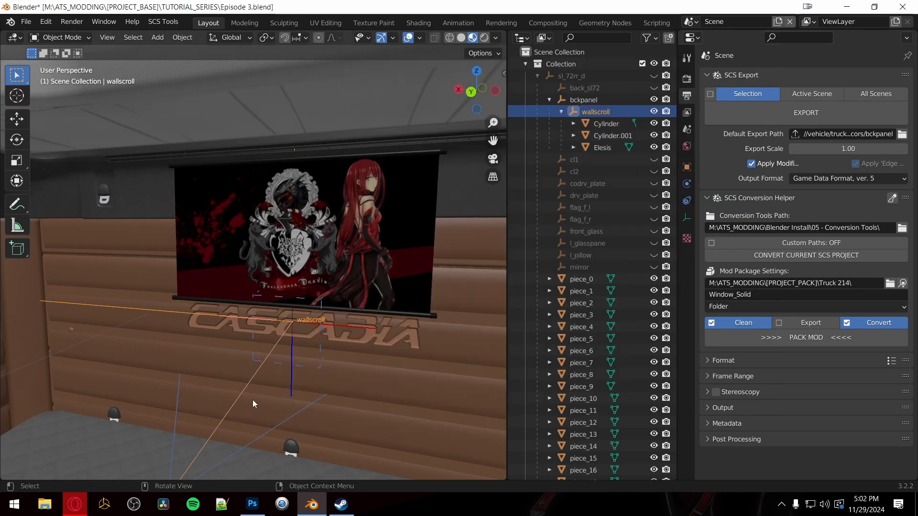
# Step: Switch to File Explorer and open vehicle\truck\upgrade\interior_decors\bckpanel under M:\ATS_MODDING\[PROJECT_BASE]\TUTORIAL_SERIES\Episode 3\01 Initial
pyautogui.click(46, 504)
pyautogui.click(407, 196)
pyautogui.write('M:\\ATS_MODDING\\[PROJECT_BASE]\\TUTORIAL_SERIES\\Episode 3\\01 Initial\\')
pyautogui.press('Return')
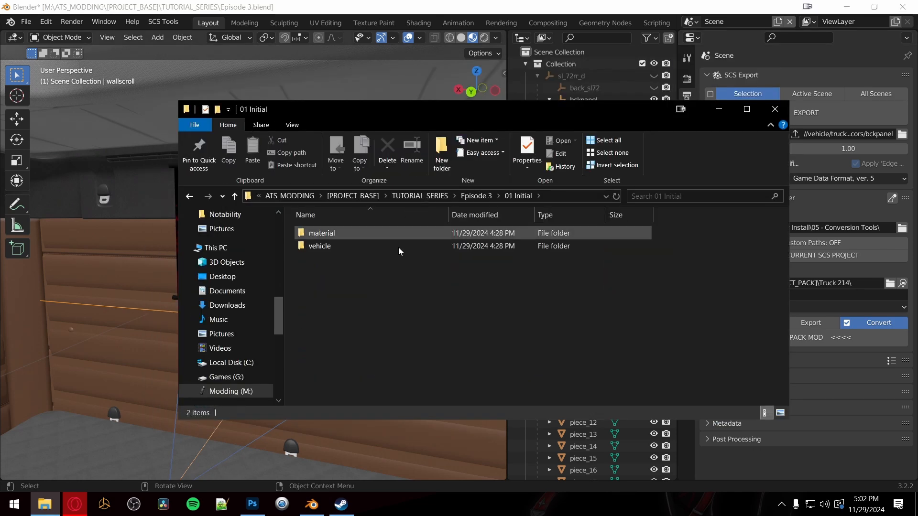
pyautogui.doubleClick(314, 247)
pyautogui.doubleClick(315, 246)
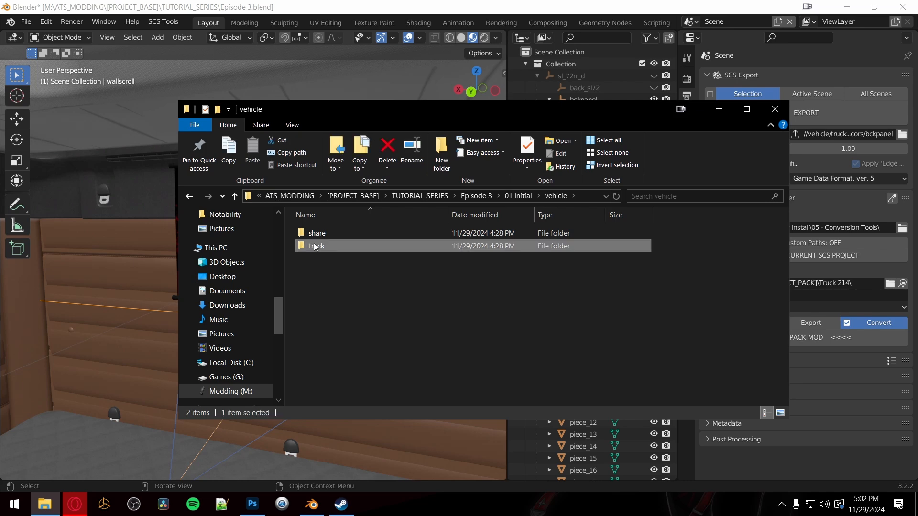
pyautogui.doubleClick(316, 259)
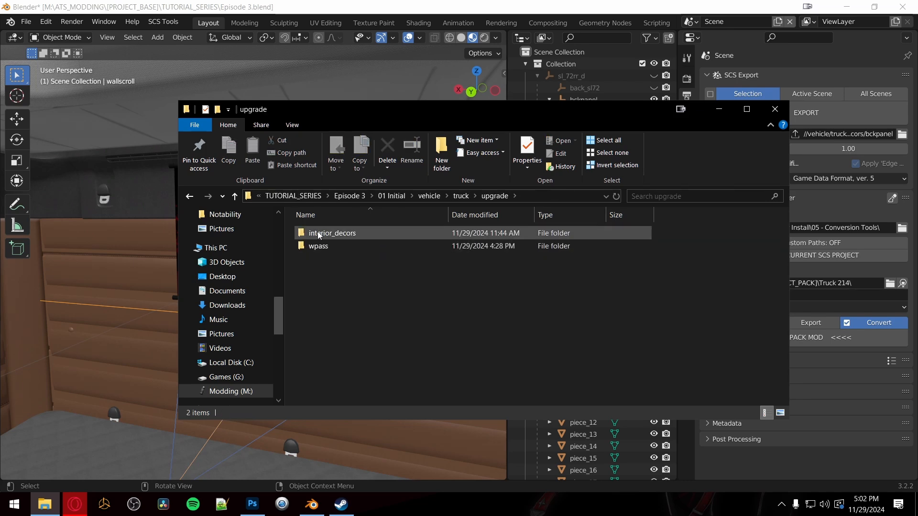
pyautogui.doubleClick(317, 234)
pyautogui.doubleClick(319, 238)
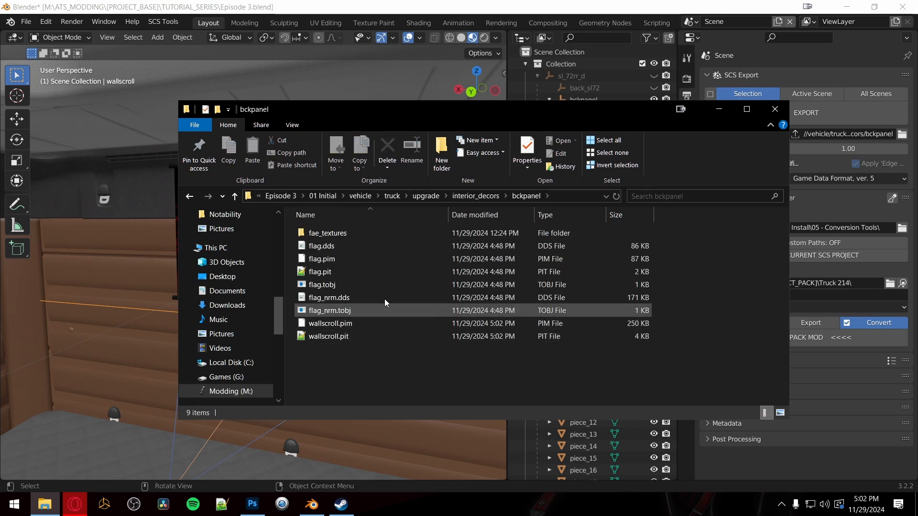
# Step: Delete the flag and flag_nrm files from the bckpanel folder, keeping fae_textures and the wallscroll files
pyautogui.click(330, 246)
pyautogui.keyDown('shift'); pyautogui.click(332, 285); pyautogui.keyUp('shift')
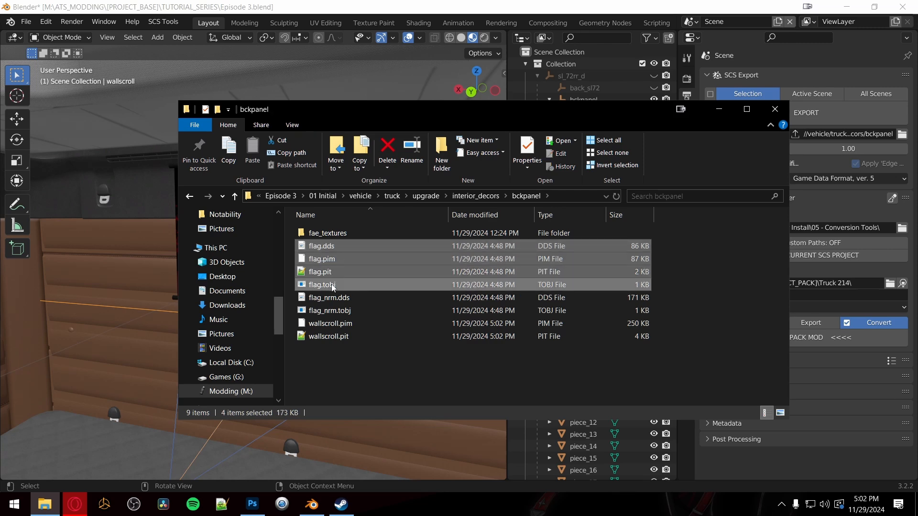
pyautogui.keyDown('shift'); pyautogui.click(334, 311); pyautogui.keyUp('shift')
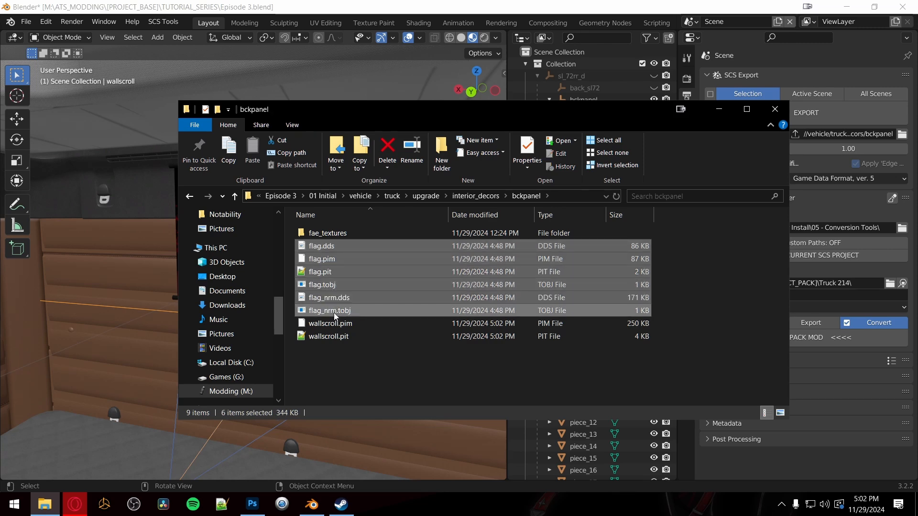
pyautogui.press('Delete')
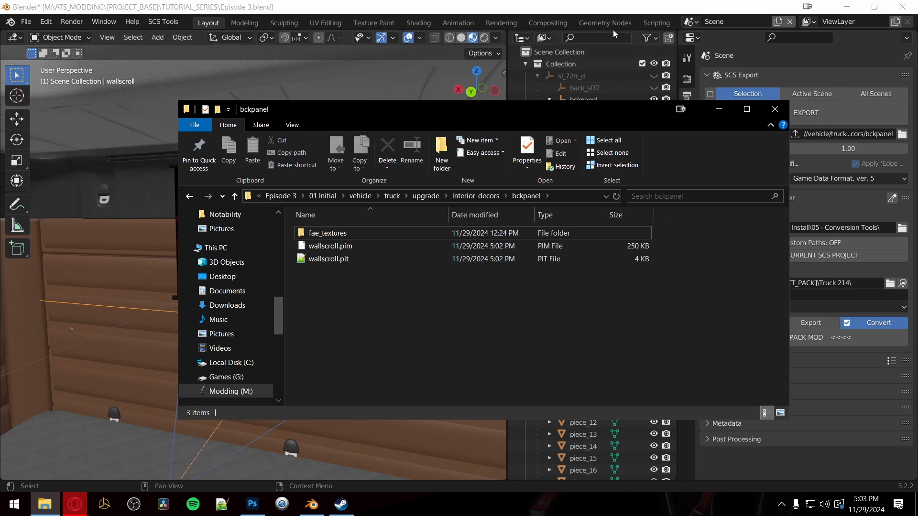
# Step: Switch to Blender and browse to M:\ATS_MODDING\[PROJECT_PACK] for the mod package destination path
pyautogui.click(608, 10)
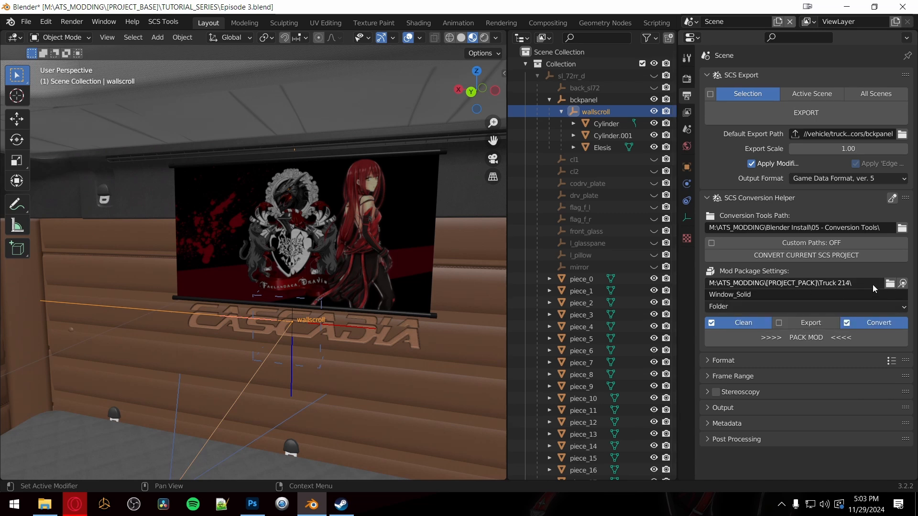
pyautogui.click(889, 283)
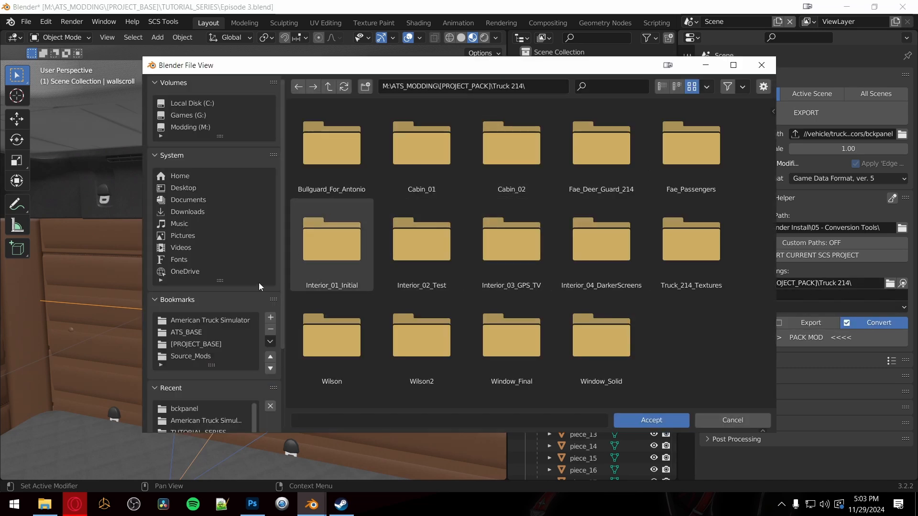
pyautogui.click(190, 127)
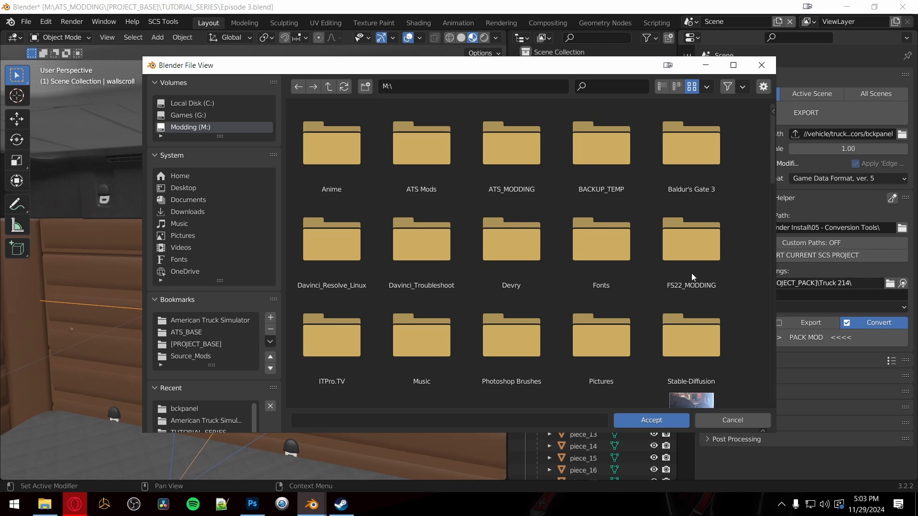
pyautogui.doubleClick(512, 159)
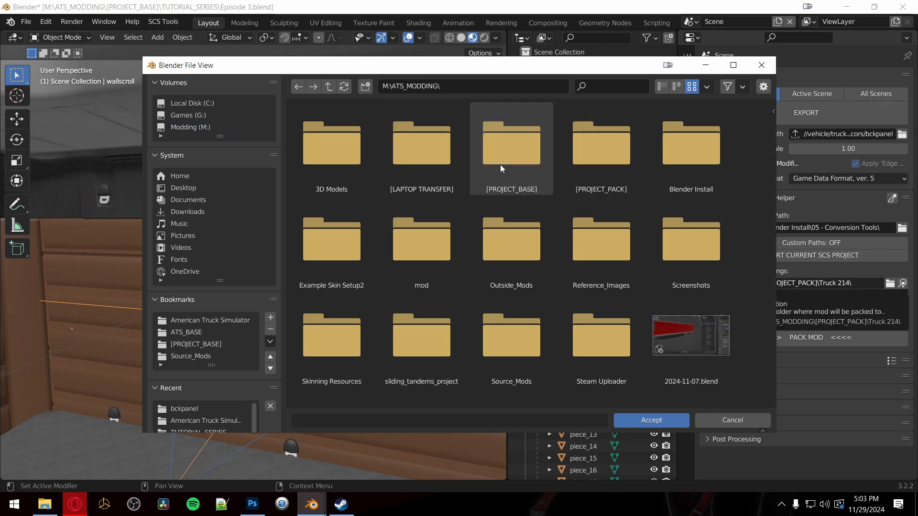
pyautogui.doubleClick(599, 153)
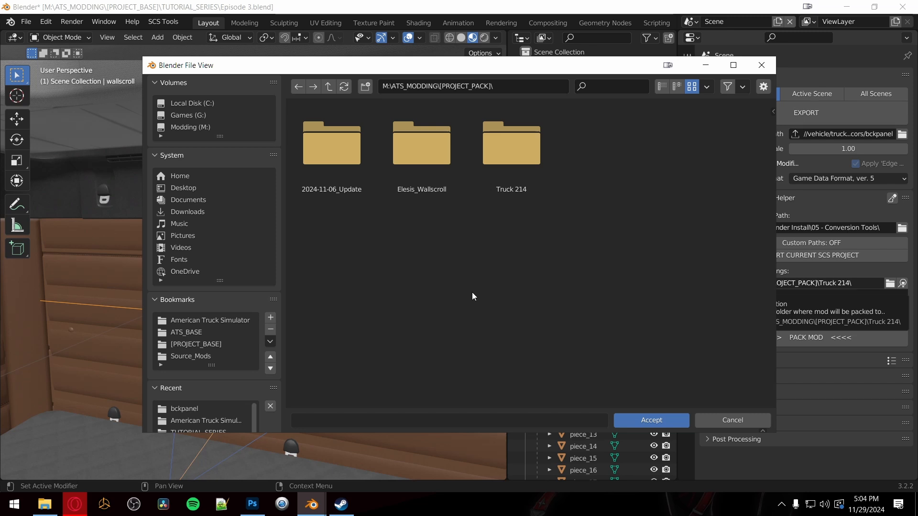
# Step: Create a folder named Tutorial Series inside [PROJECT_PACK] and accept it as the mod package destination
pyautogui.rightClick(426, 237)
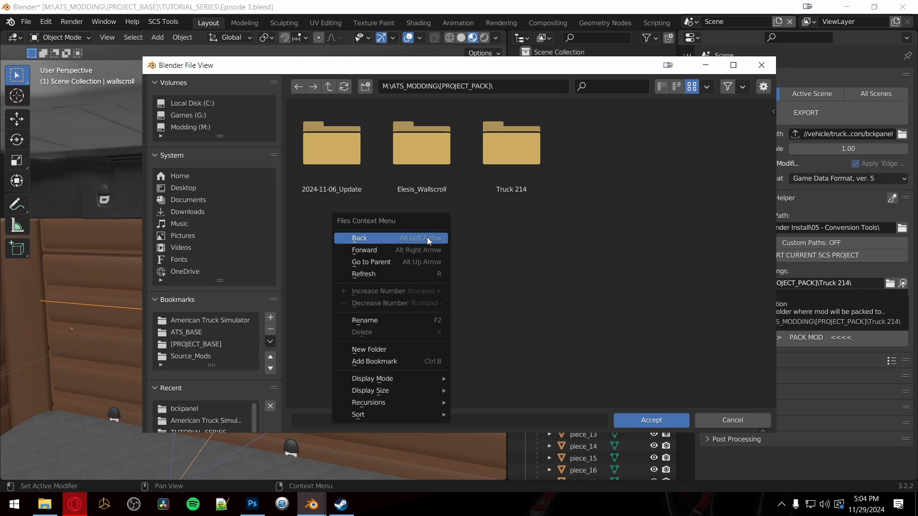
pyautogui.click(393, 352)
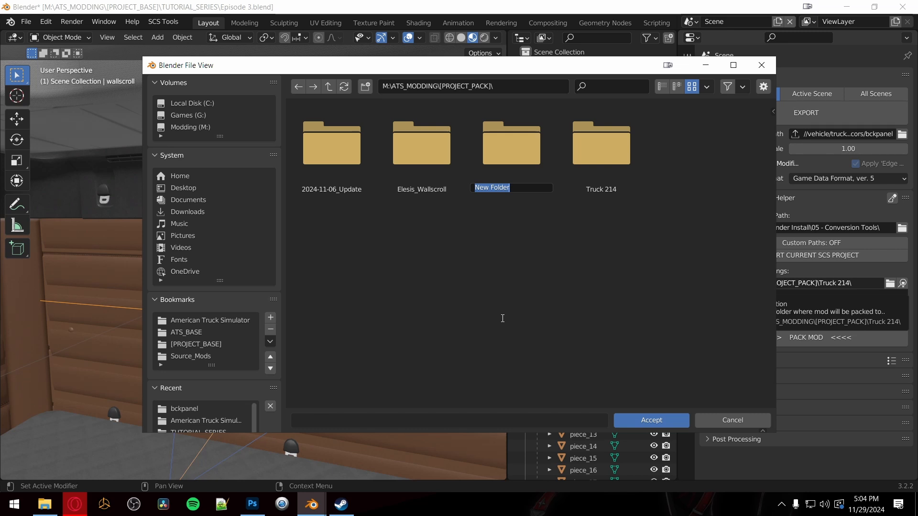
pyautogui.write('Tutor')
pyautogui.press('BackSpace')
pyautogui.press('BackSpace')
pyautogui.press('BackSpace')
pyautogui.press('BackSpace')
pyautogui.press('BackSpace')
pyautogui.write('Tutorial Series')
pyautogui.press('Return')
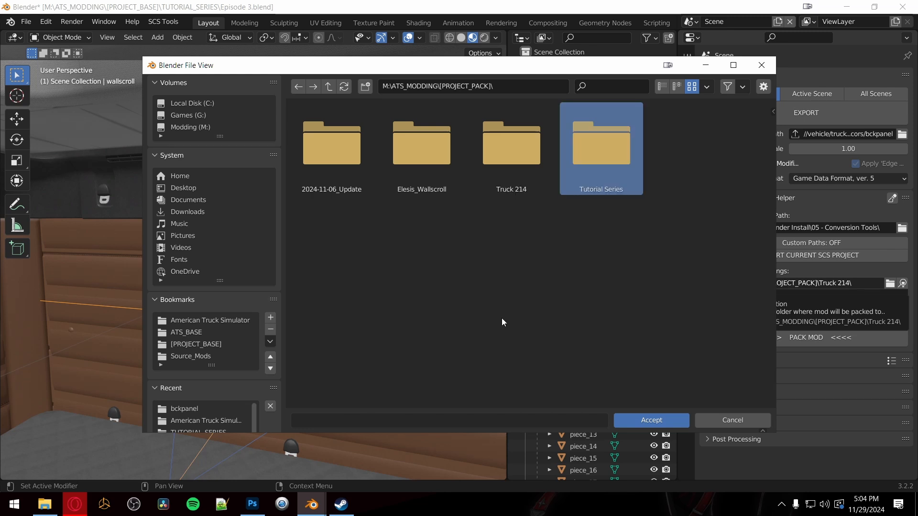
pyautogui.doubleClick(595, 153)
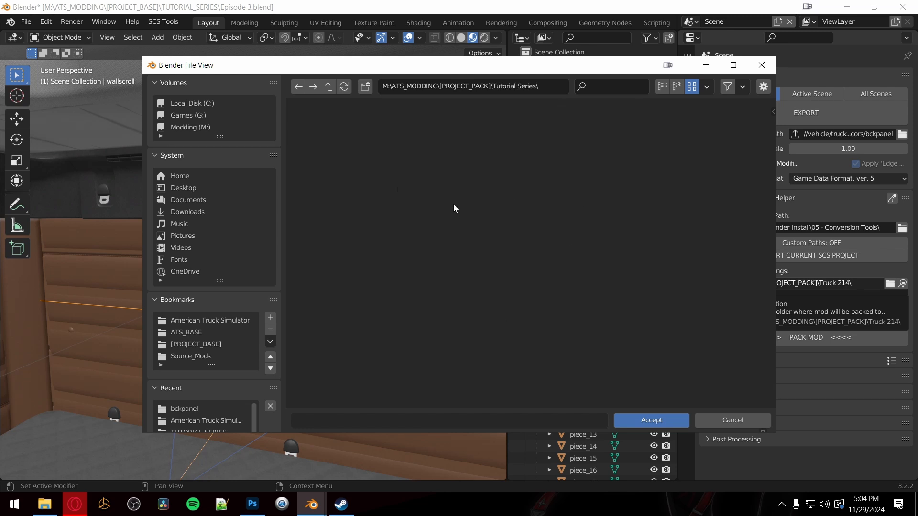
pyautogui.click(653, 421)
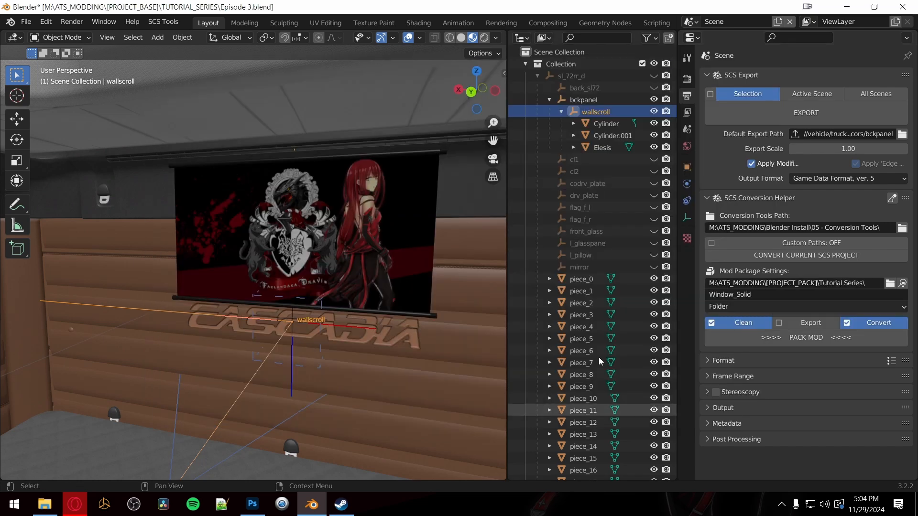
# Step: Name the mod package Episode 4 01 Initial in the SCS Conversion Helper settings
pyautogui.click(759, 297)
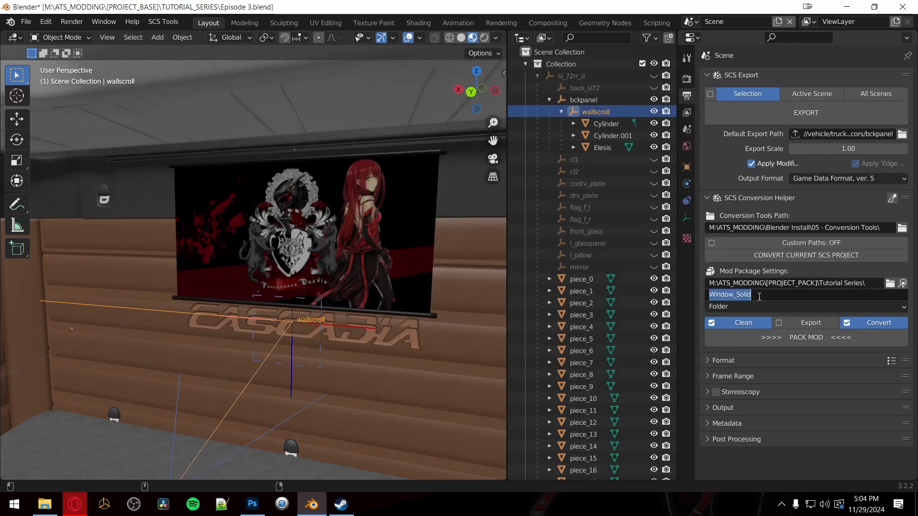
pyautogui.write('Episode 4 01 Init')
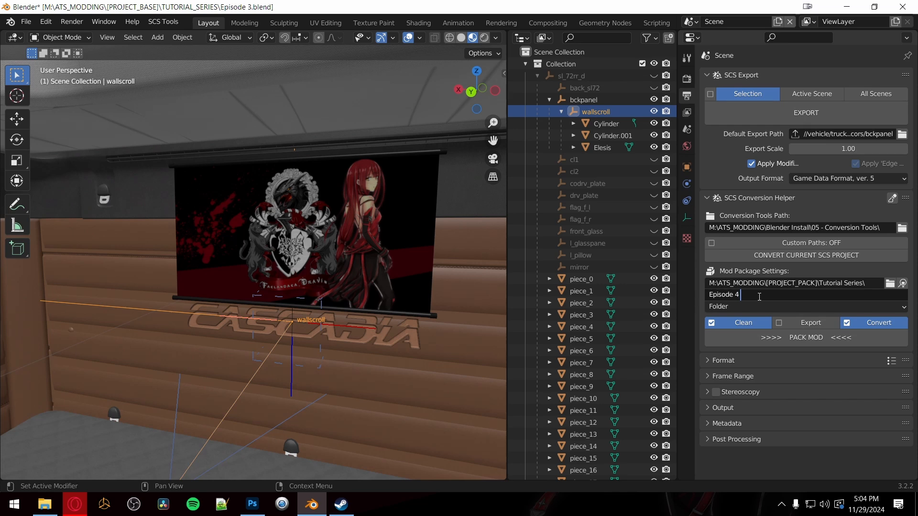
pyautogui.write('ias')
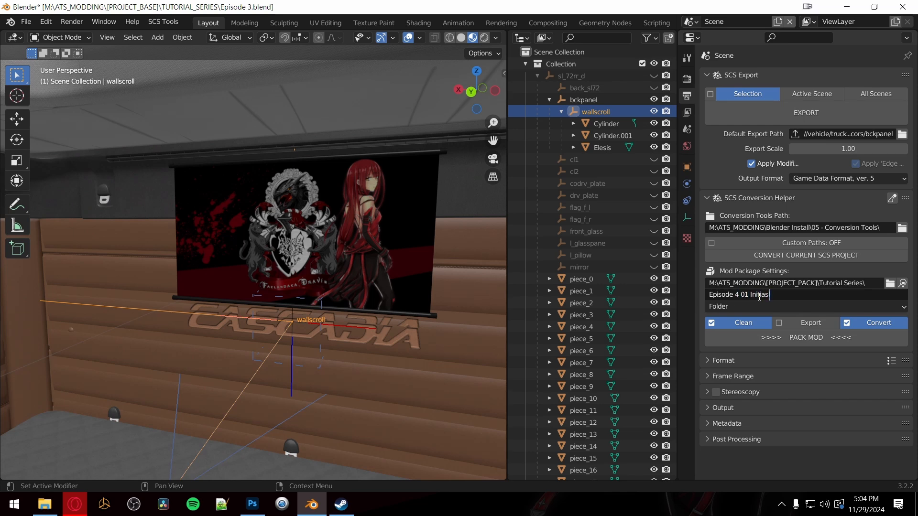
pyautogui.press('BackSpace')
pyautogui.write('l')
# Step: Set the packing method to ZIP (Uncompressed) and pack the mod
pyautogui.click(752, 309)
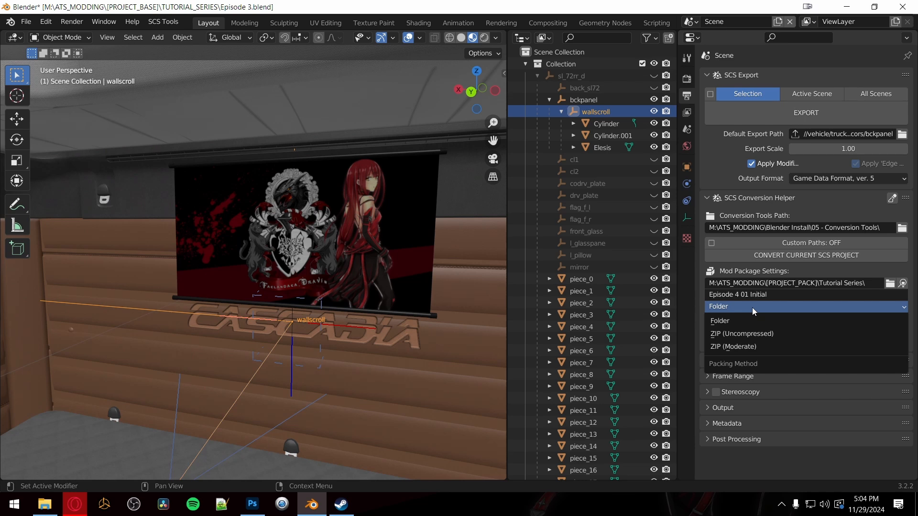
pyautogui.click(751, 335)
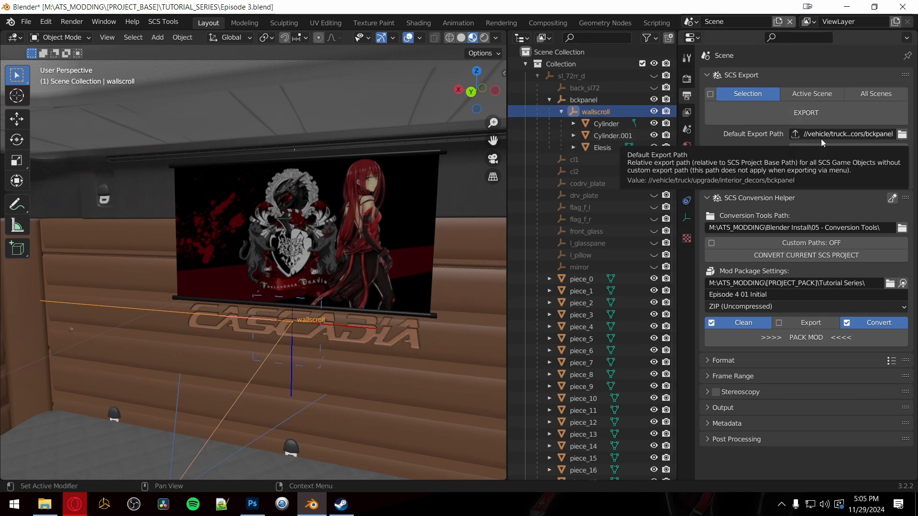
pyautogui.click(786, 340)
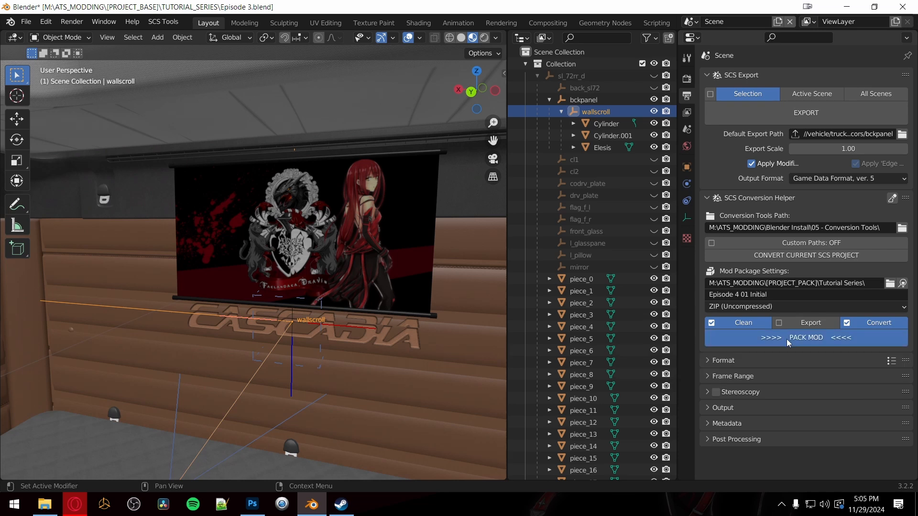
pyautogui.click(527, 38)
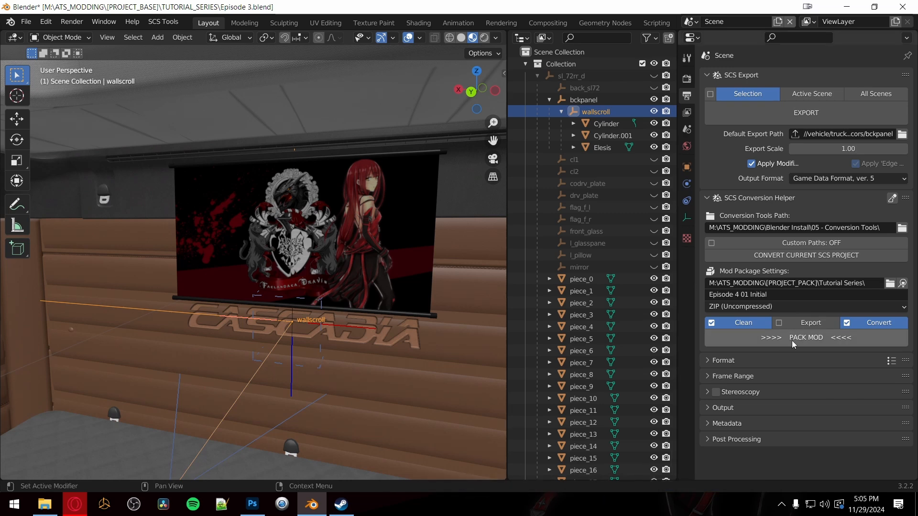
# Step: Switch to File Explorer and check for the packed zip file in M:\ATS_MODDING\[PROJECT_PACK]\Tutorial Series
pyautogui.click(44, 504)
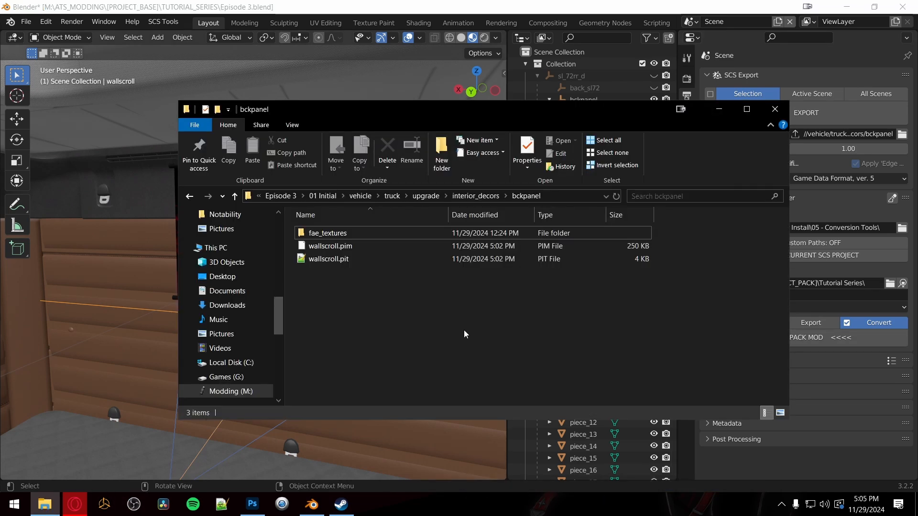
pyautogui.click(284, 197)
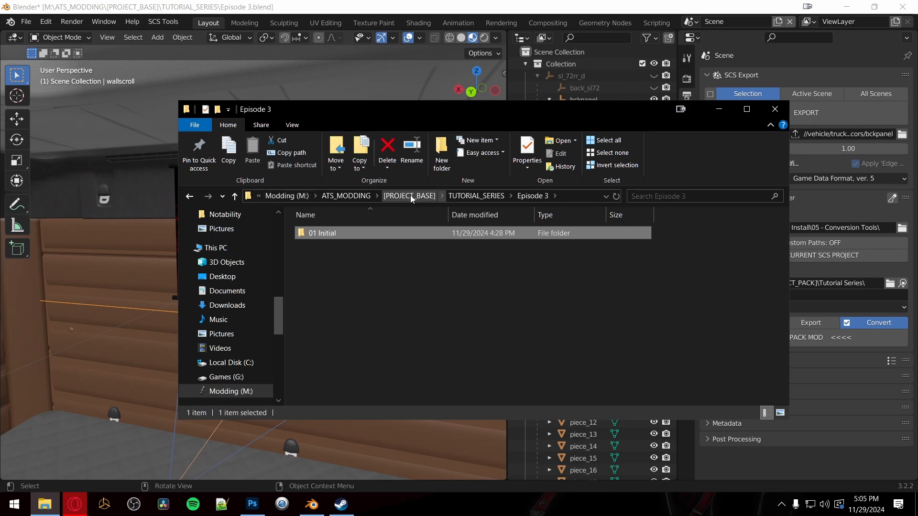
pyautogui.click(351, 195)
pyautogui.doubleClick(469, 246)
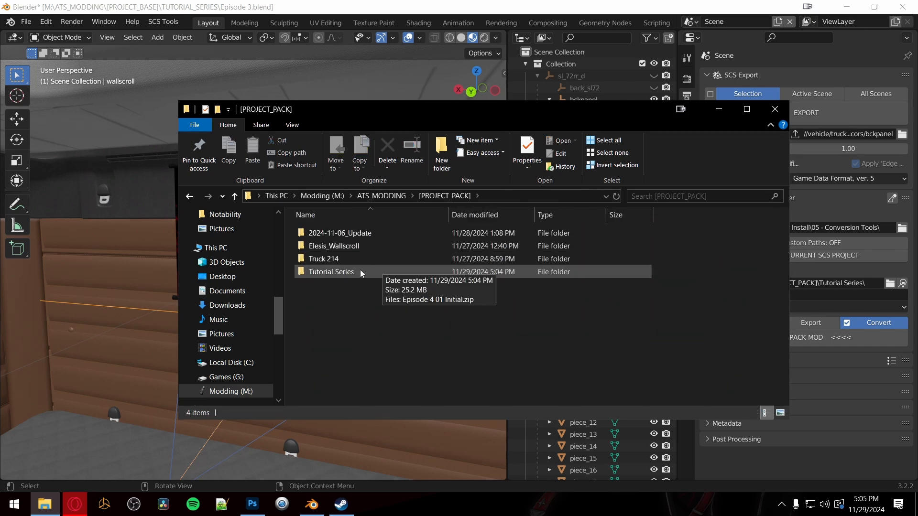
pyautogui.doubleClick(360, 269)
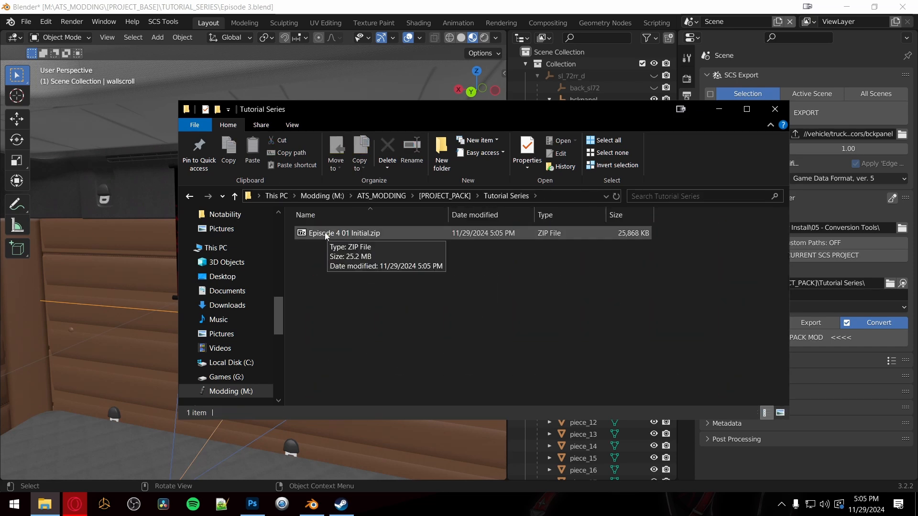
pyautogui.click(326, 234)
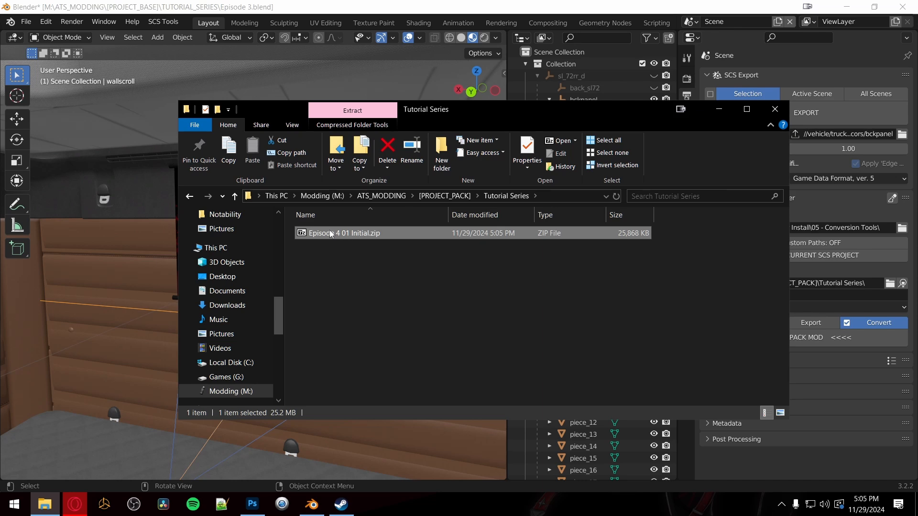
pyautogui.click(562, 196)
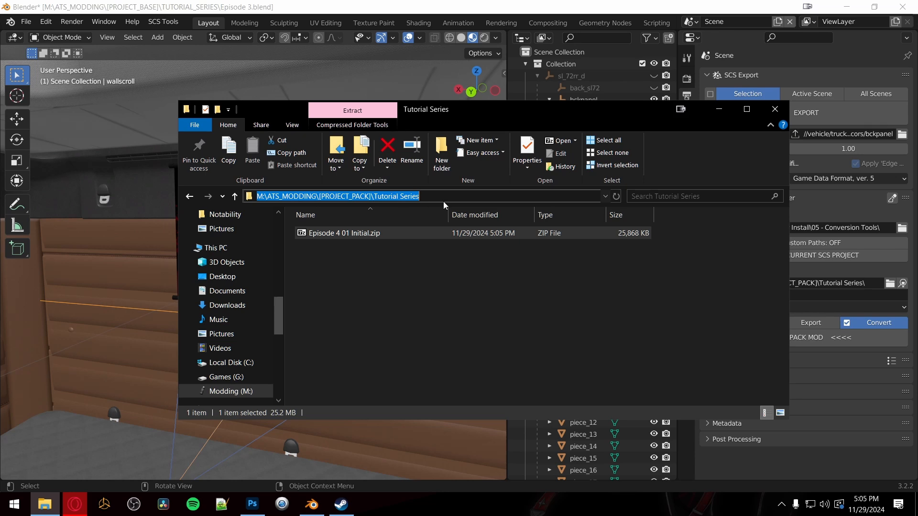
pyautogui.click(437, 297)
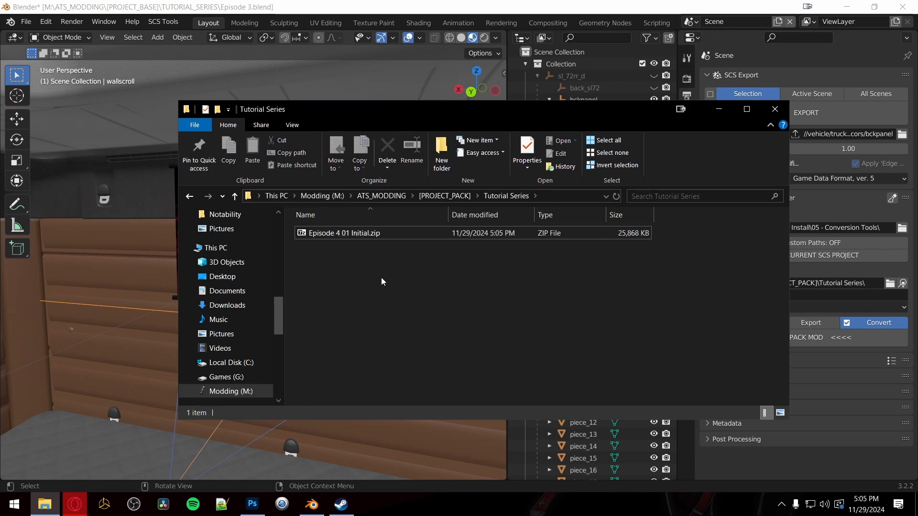
# Step: Switch back to Blender and delete the sl_72rr_d object with its entire hierarchy, leaving the collection empty
pyautogui.hotkey('alt', 'Tab')
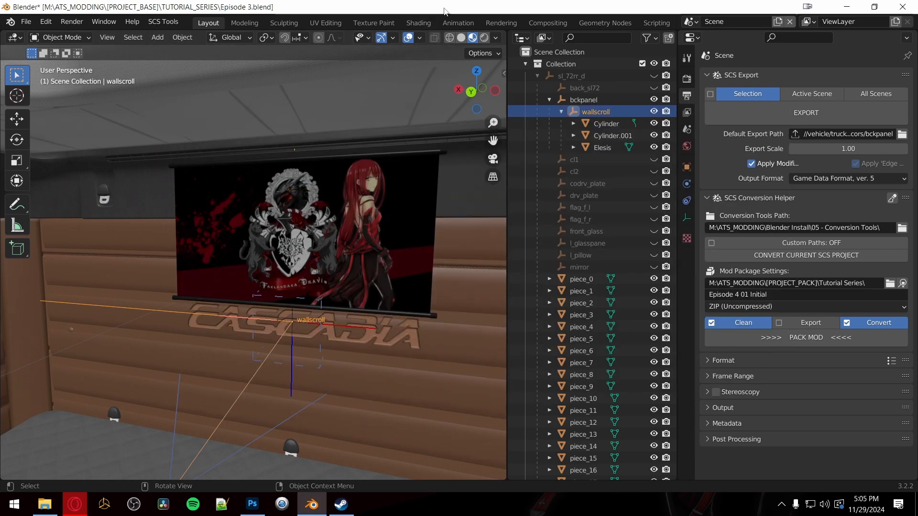
pyautogui.click(567, 76)
pyautogui.rightClick(567, 76)
pyautogui.click(571, 82)
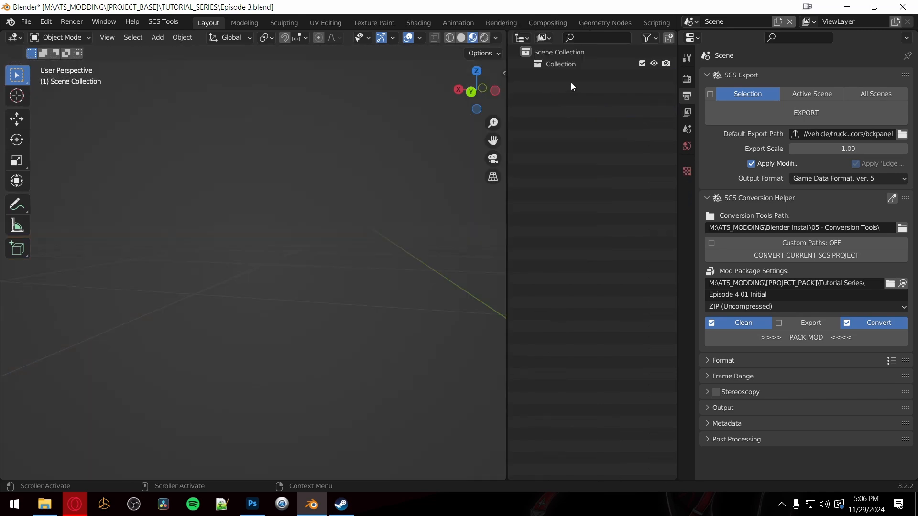
pyautogui.scroll(-10, 282, 210)
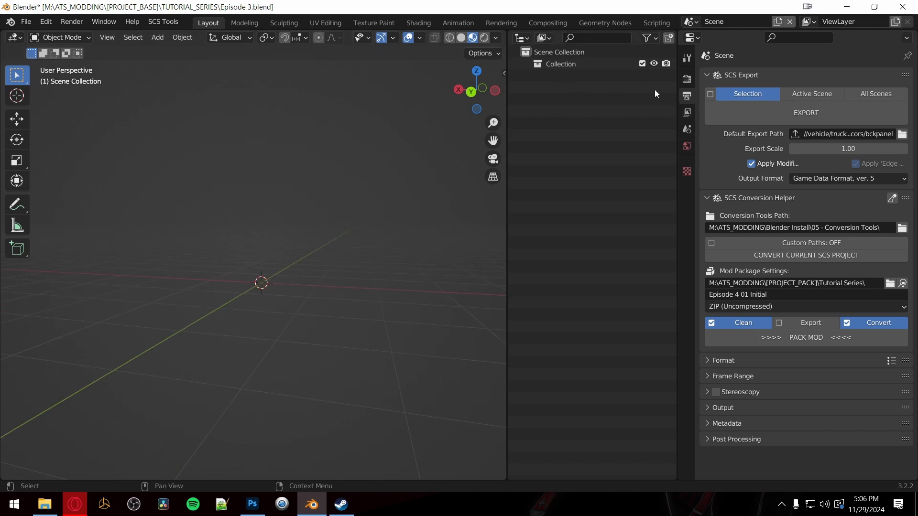
# Step: Create a folder named 02 Seperation inside Episode 3 and set it as the SCS Project Base Path
pyautogui.click(687, 59)
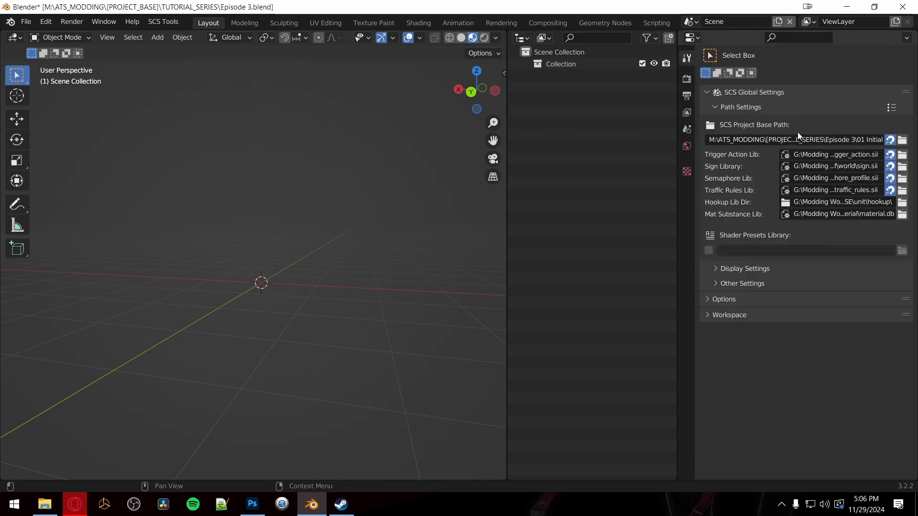
pyautogui.click(901, 141)
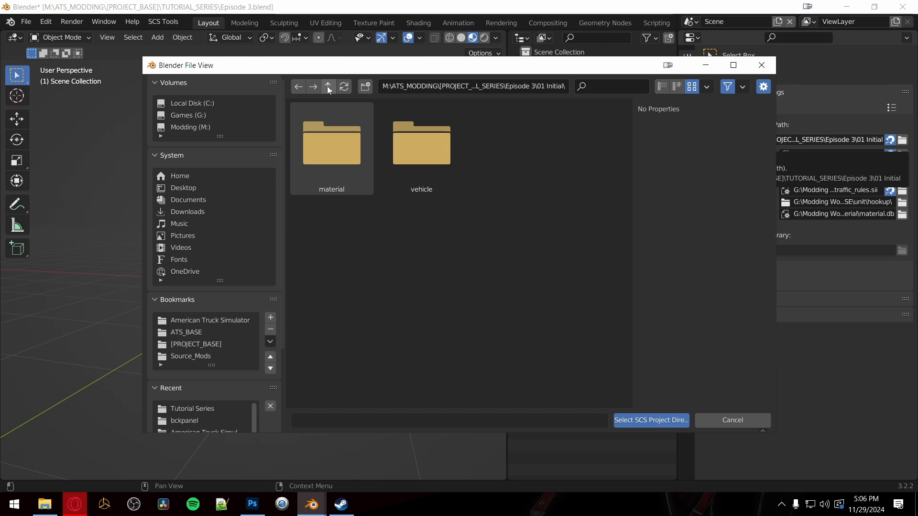
pyautogui.click(328, 87)
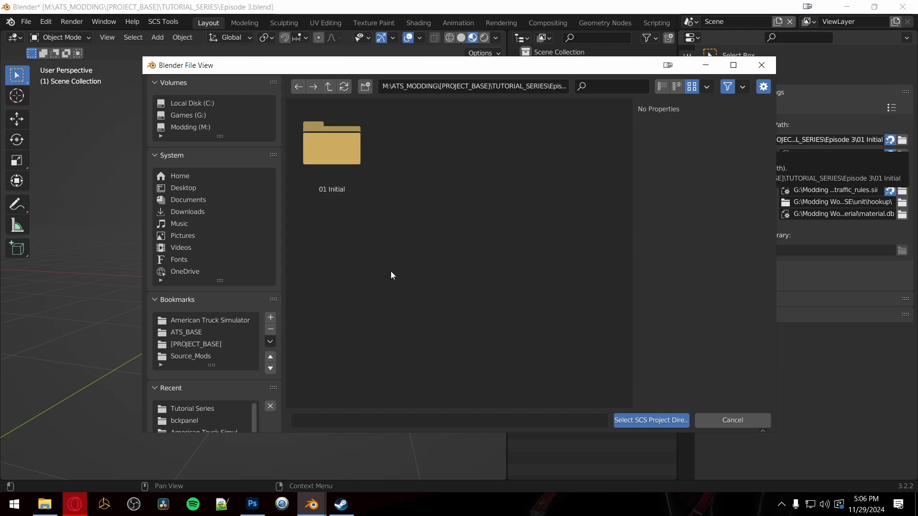
pyautogui.rightClick(375, 239)
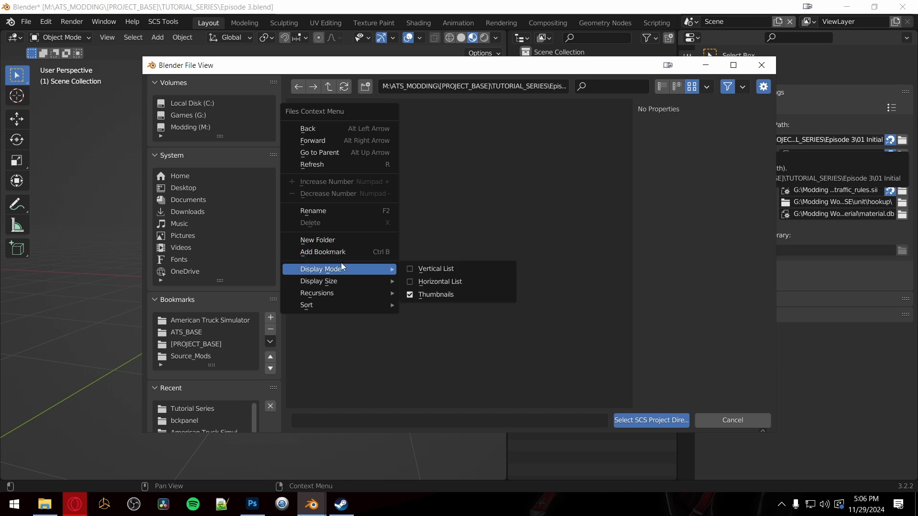
pyautogui.click(337, 242)
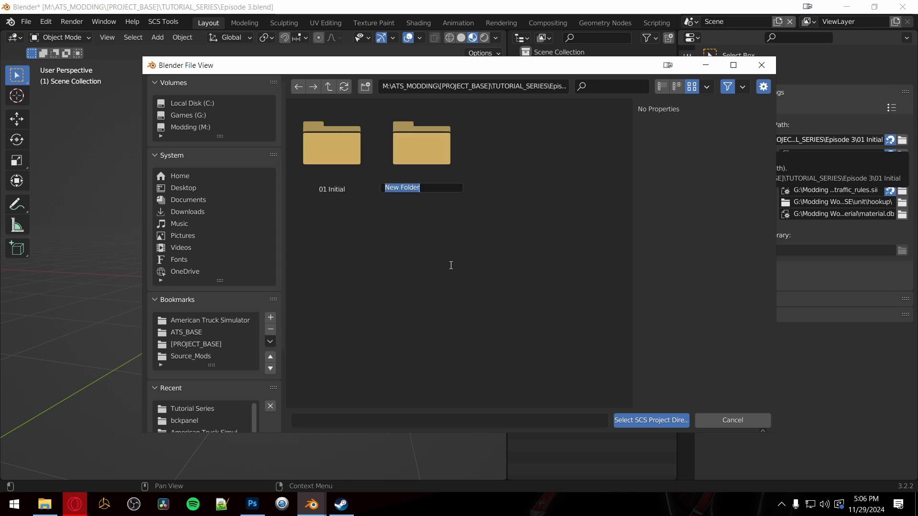
pyautogui.write('02 Seperation')
pyautogui.press('Return')
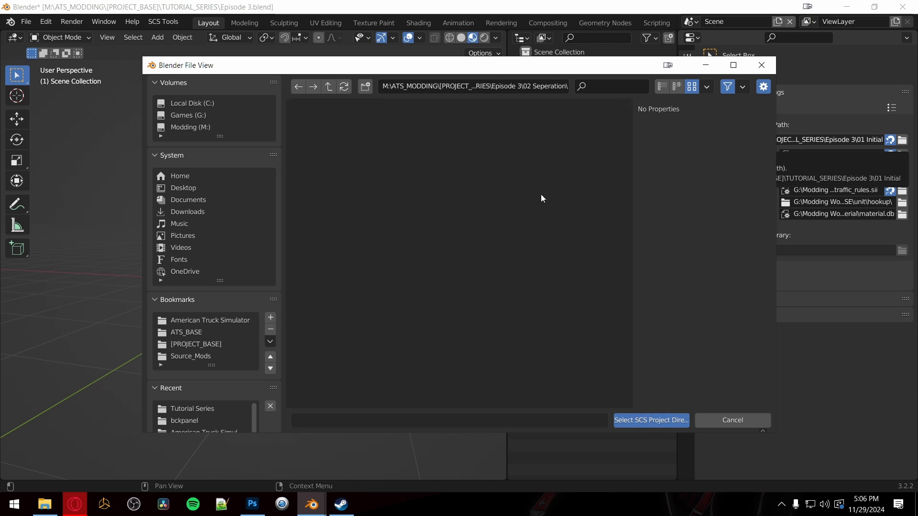
pyautogui.click(649, 423)
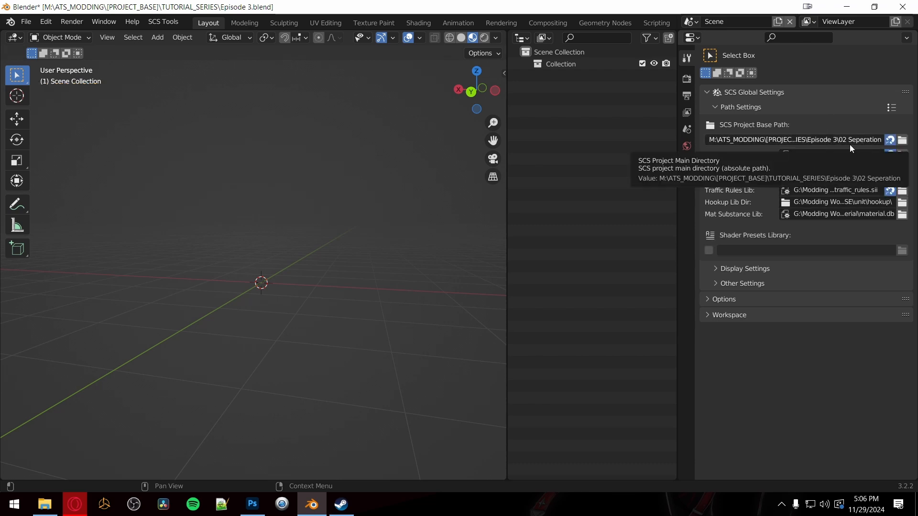
# Step: Start an SCS Models ConverterPIX & BT import and remove dlc_toys.scs from the extra archives
pyautogui.click(25, 22)
pyautogui.moveTo(64, 186)
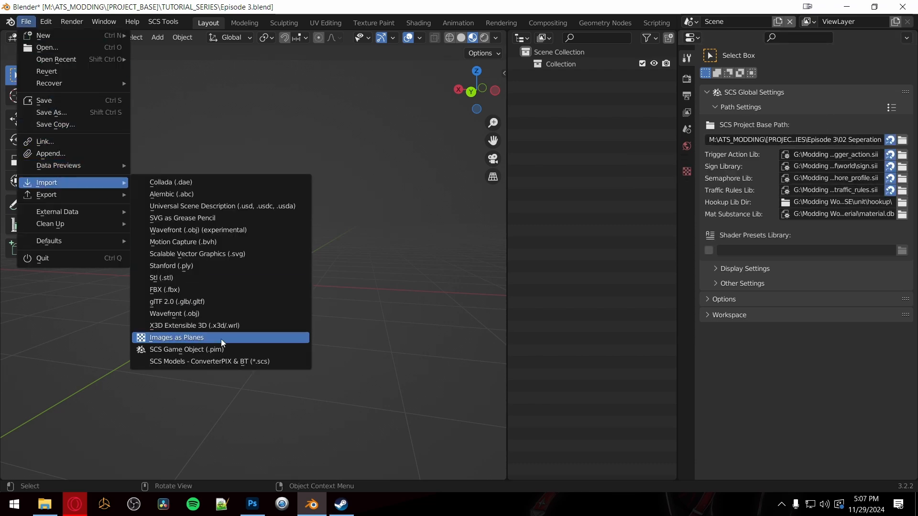
pyautogui.click(208, 361)
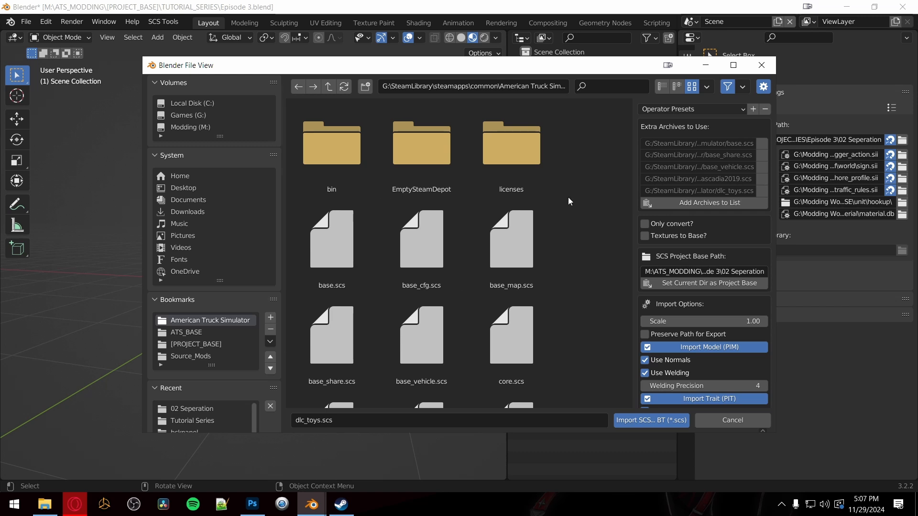
pyautogui.click(761, 191)
pyautogui.click(666, 203)
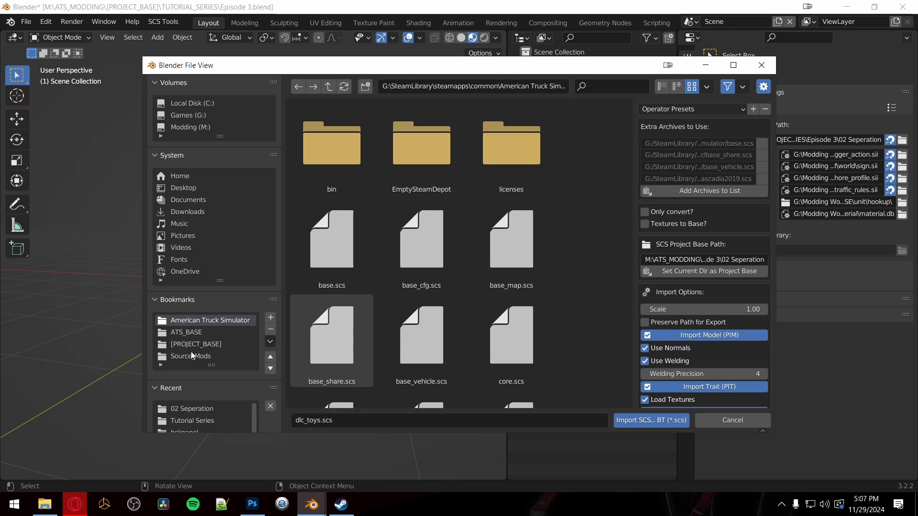
# Step: Add Episode 4 01 Initial.zip from M:\ATS_MODDING\[PROJECT_PACK]\Tutorial Series to the import's extra archives
pyautogui.click(201, 421)
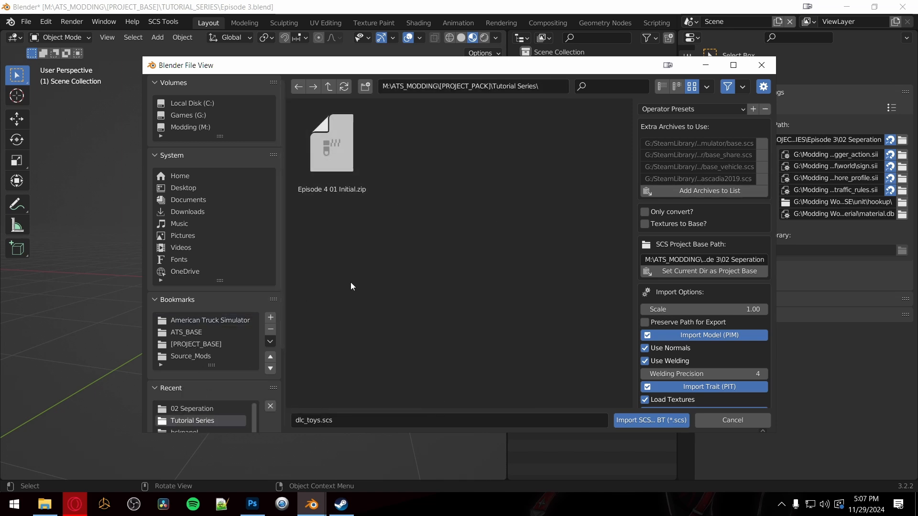
pyautogui.scroll(-2, 156, 392)
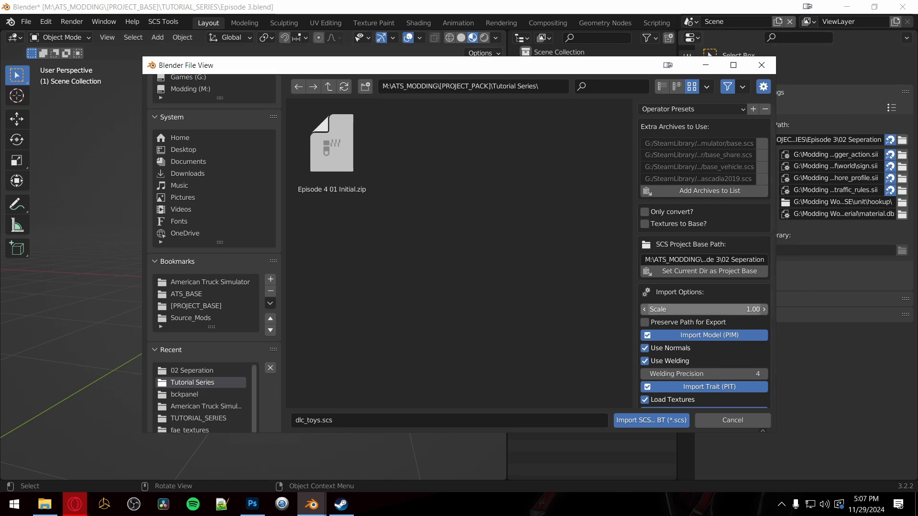
pyautogui.click(184, 394)
pyautogui.click(186, 385)
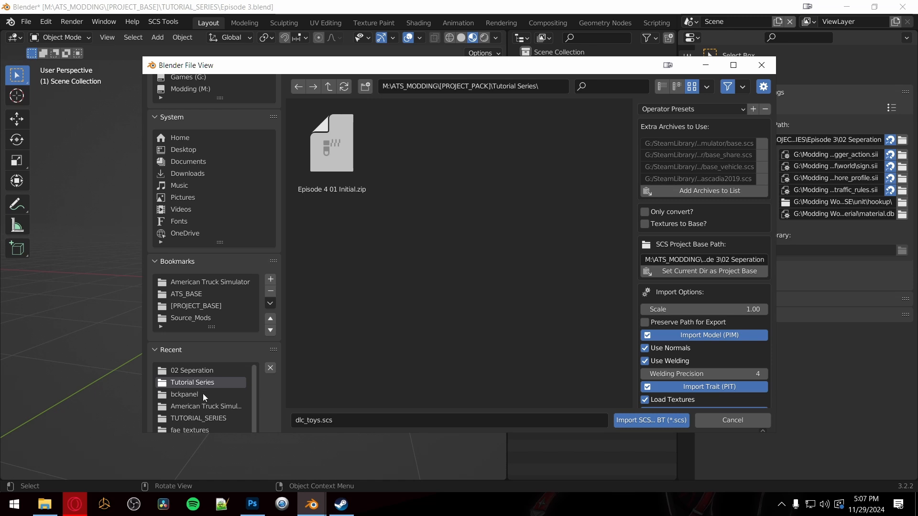
pyautogui.click(187, 372)
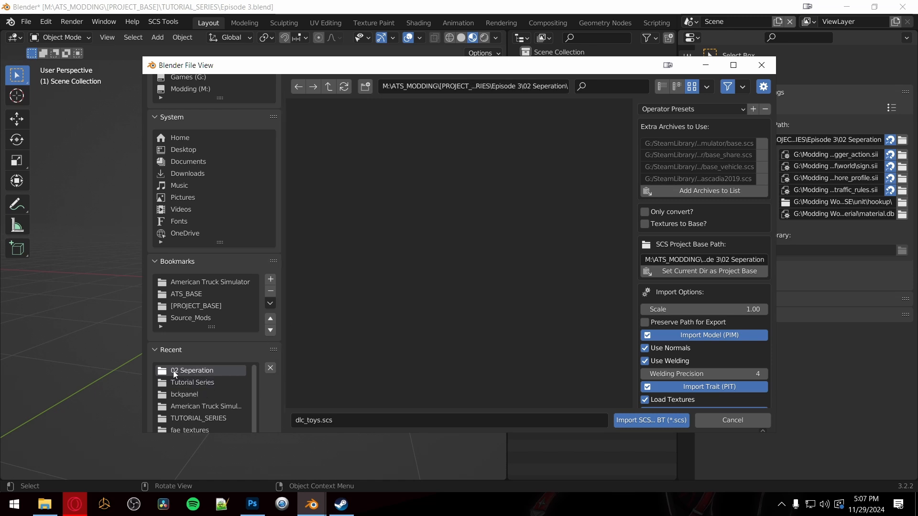
pyautogui.click(189, 383)
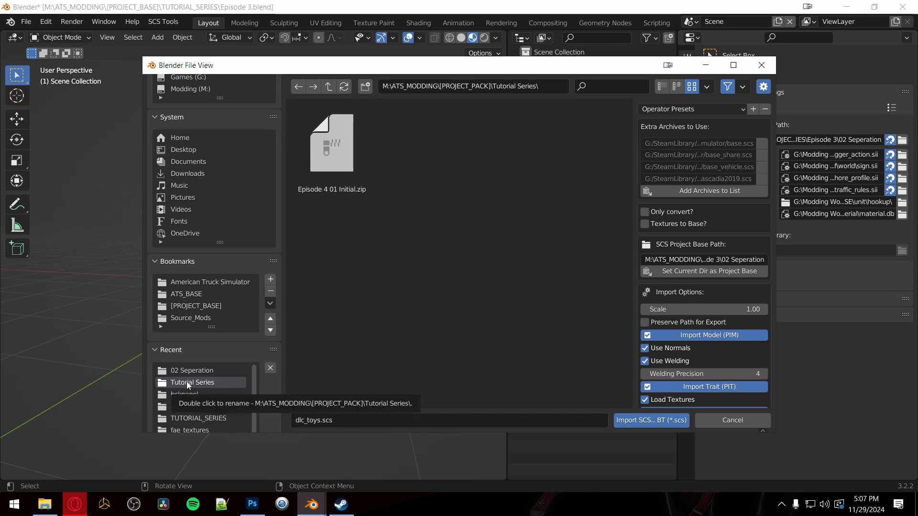
pyautogui.click(320, 188)
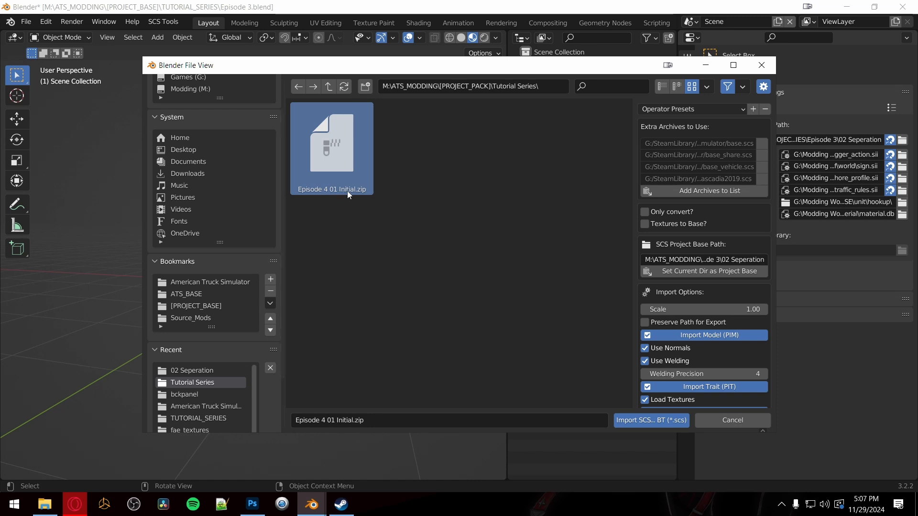
pyautogui.click(694, 191)
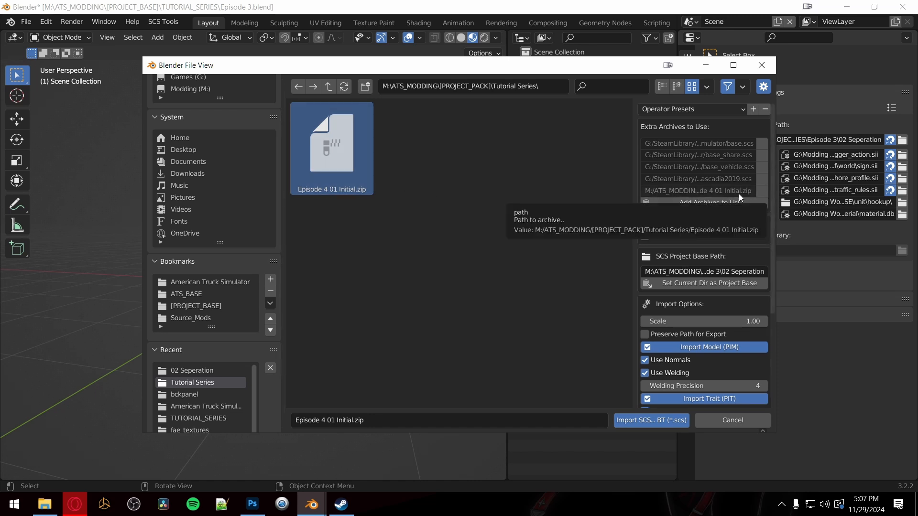
# Step: Convert and import wallscroll.pmg from /vehicle/truck/upgrade/interior_decors/bckpanel
pyautogui.click(638, 421)
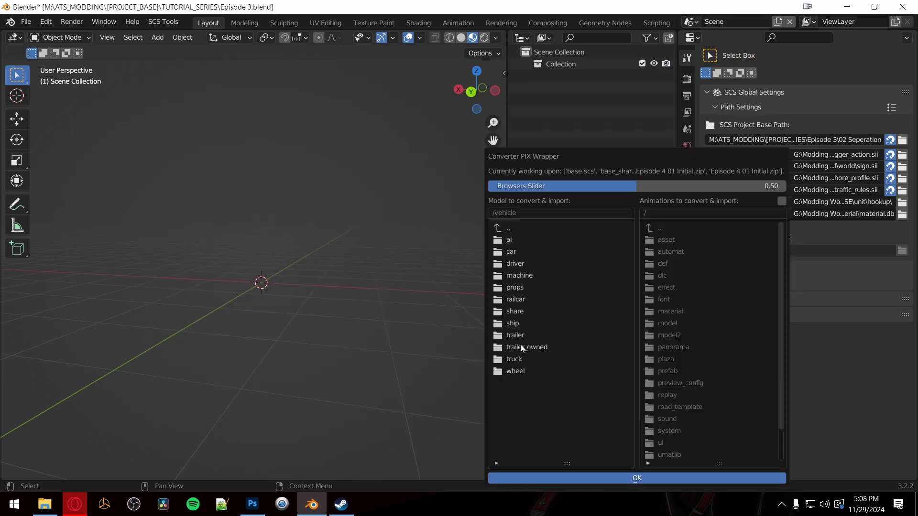
pyautogui.click(513, 359)
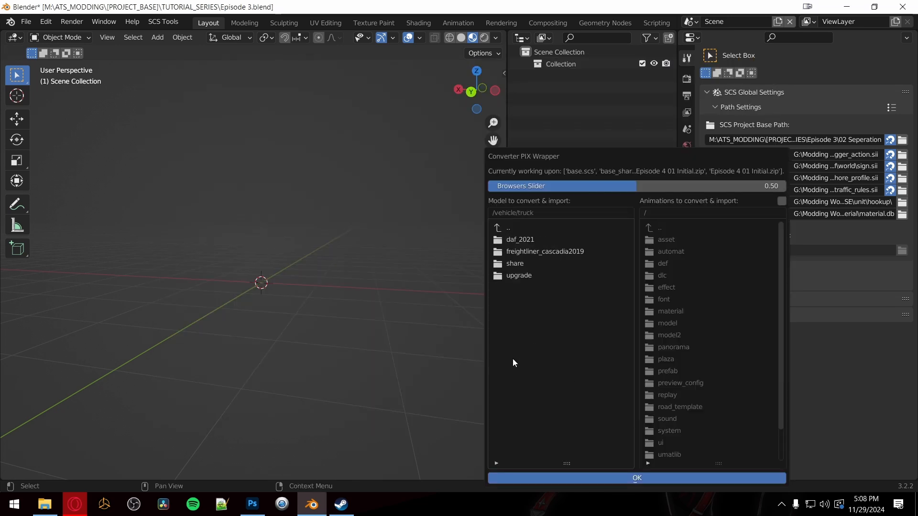
pyautogui.click(512, 277)
pyautogui.click(525, 323)
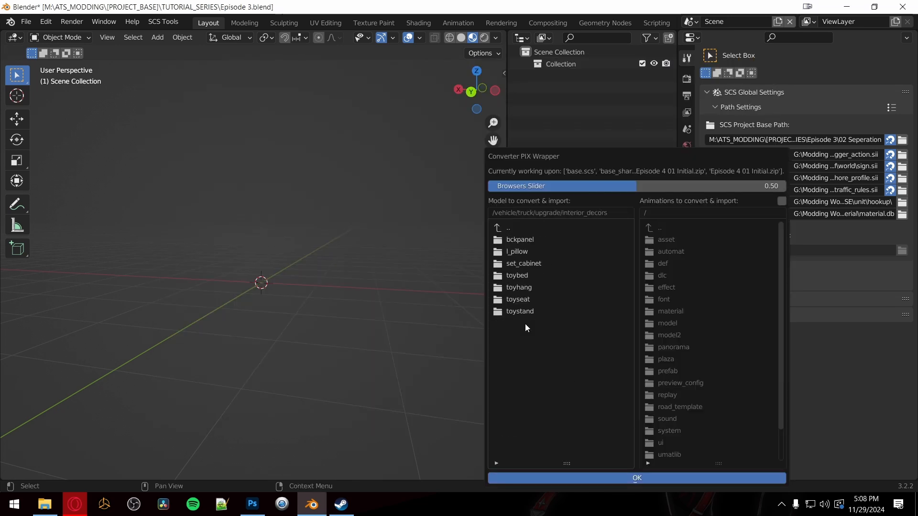
pyautogui.click(526, 311)
pyautogui.click(520, 254)
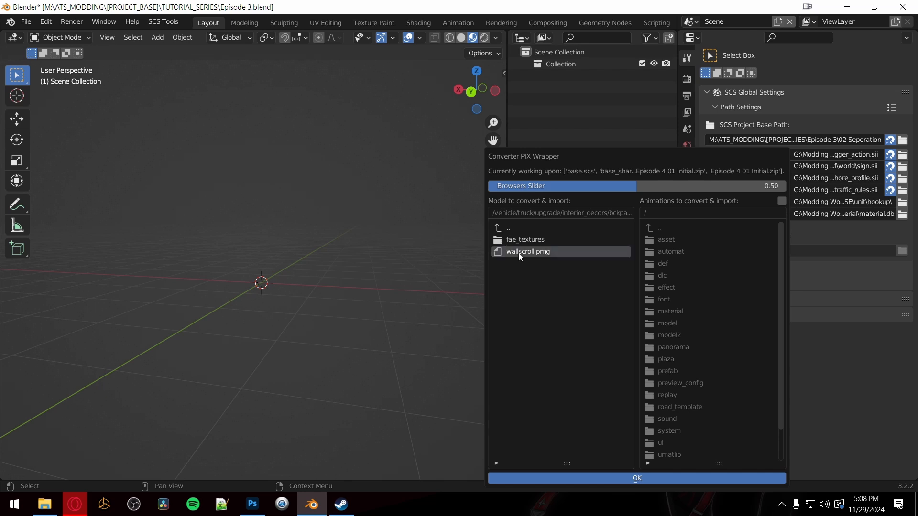
pyautogui.click(646, 480)
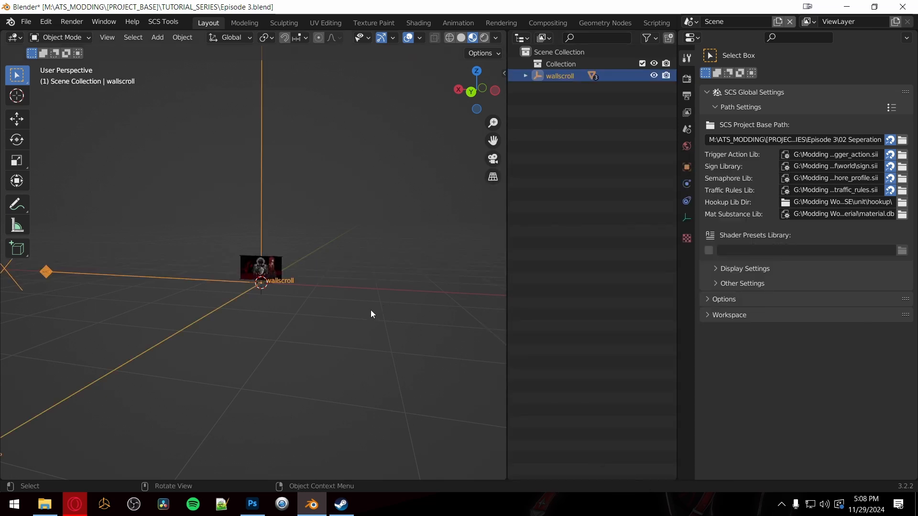
# Step: Expand the imported wallscroll object and examine which part of the scroll each of its mesh pieces covers
pyautogui.moveTo(378, 291); pyautogui.dragTo(323, 308, button='middle')
pyautogui.scroll(3, 335, 314)
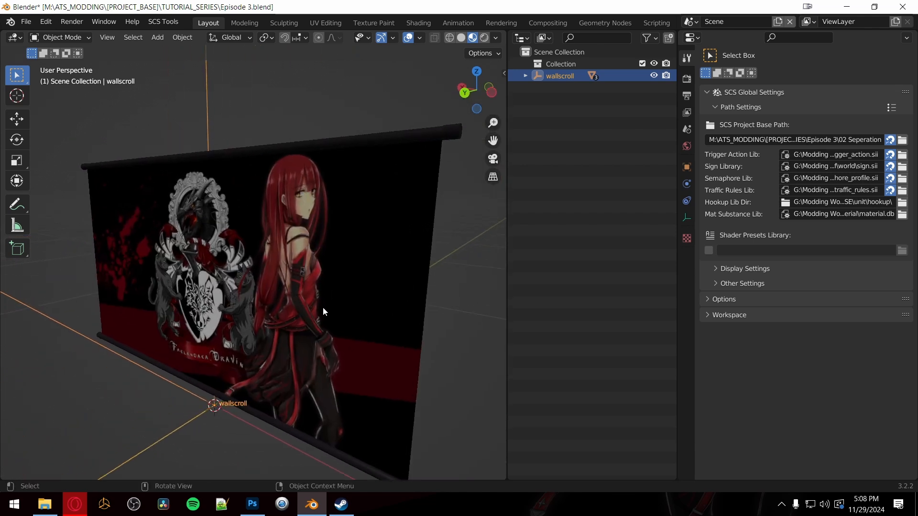
pyautogui.click(525, 75)
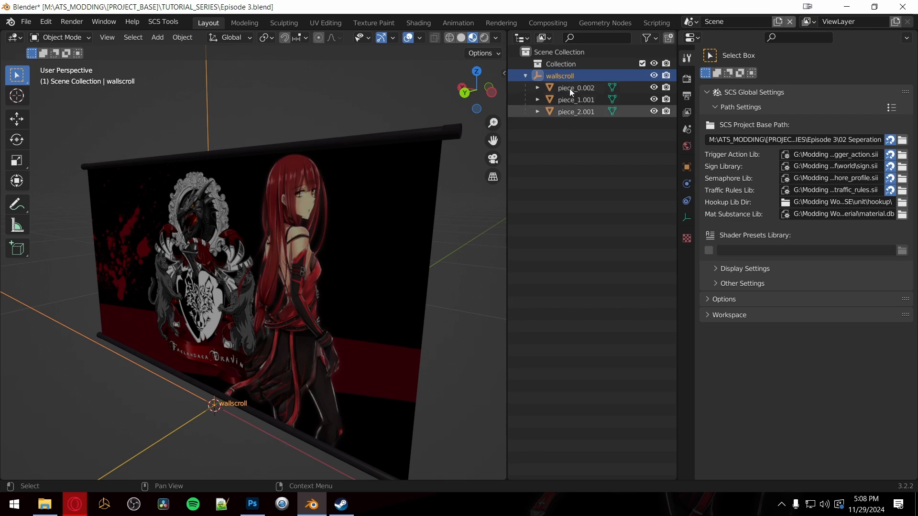
pyautogui.click(575, 111)
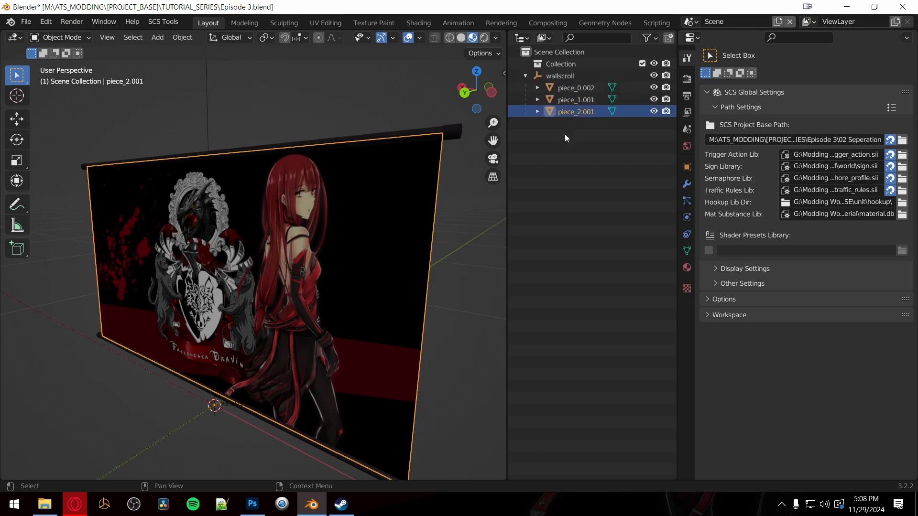
pyautogui.click(372, 90)
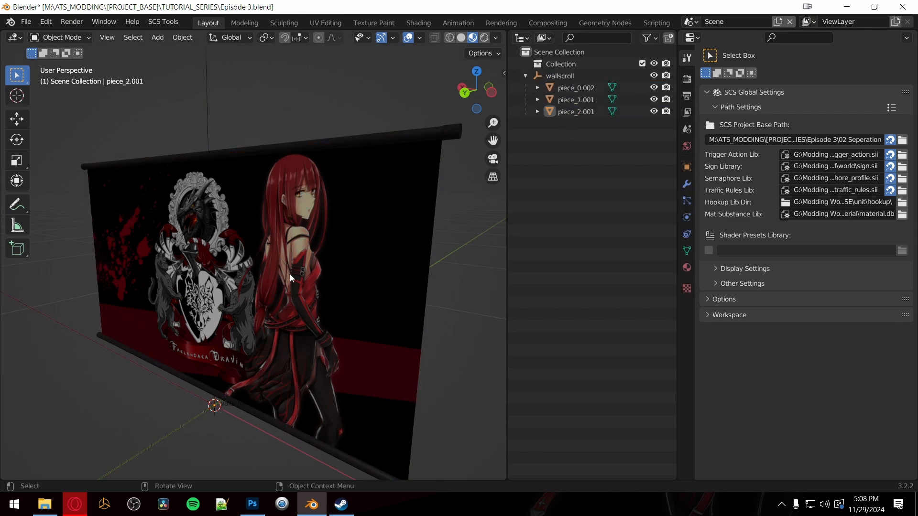
pyautogui.click(567, 88)
pyautogui.click(566, 100)
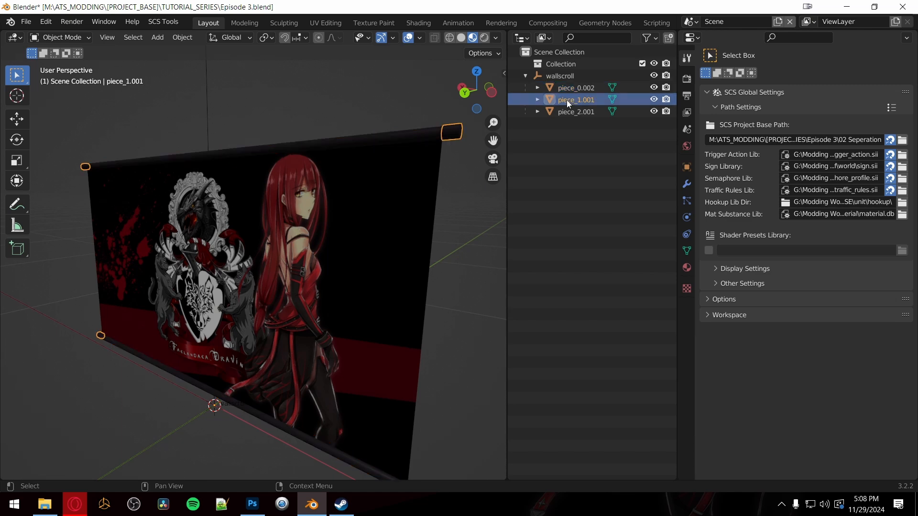
pyautogui.click(566, 113)
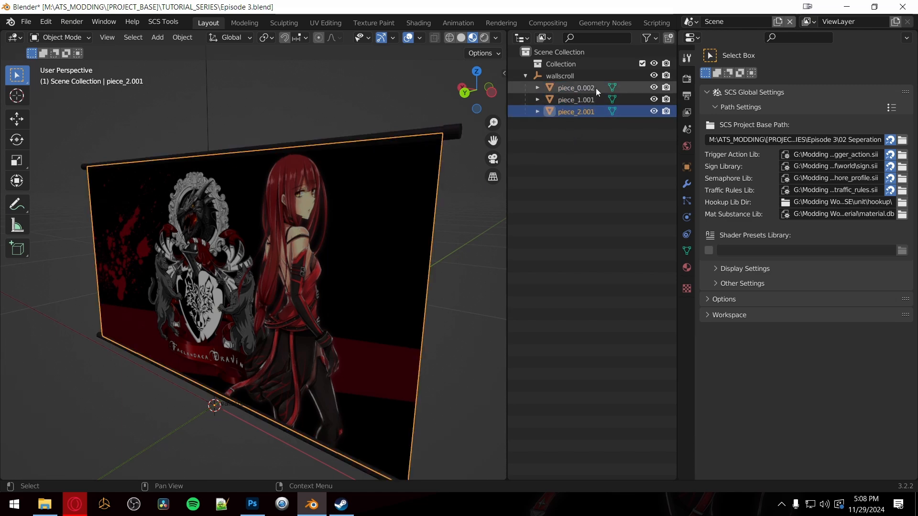
pyautogui.click(347, 110)
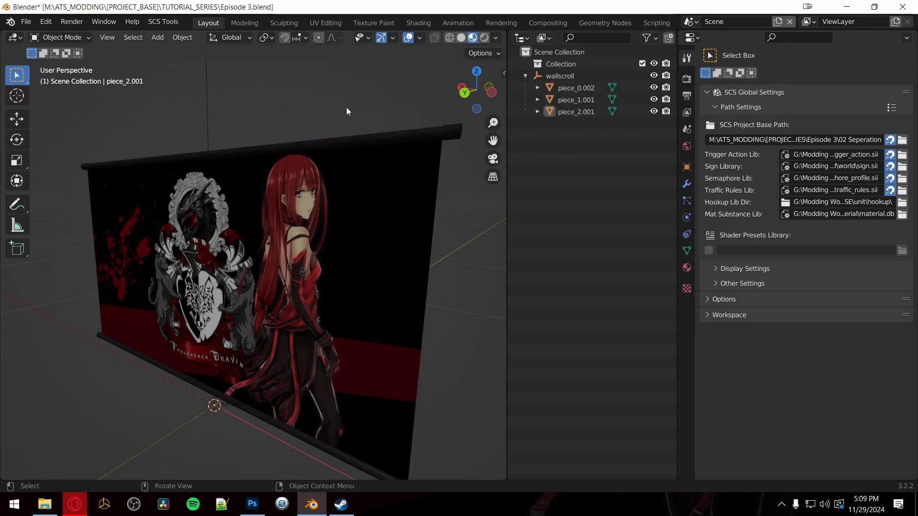
# Step: Set the mod package name to Episode_04_Final in the SCS Conversion Helper settings
pyautogui.click(688, 97)
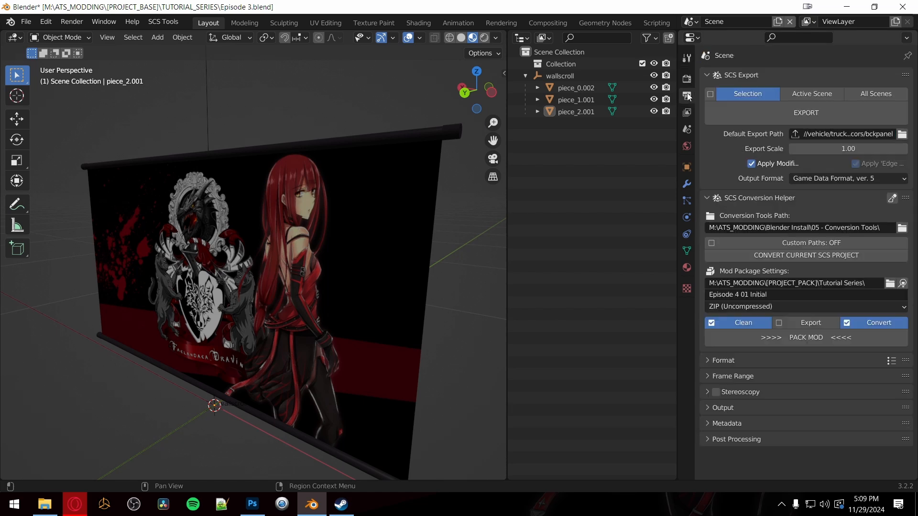
pyautogui.click(779, 295)
pyautogui.write('Episode_04')
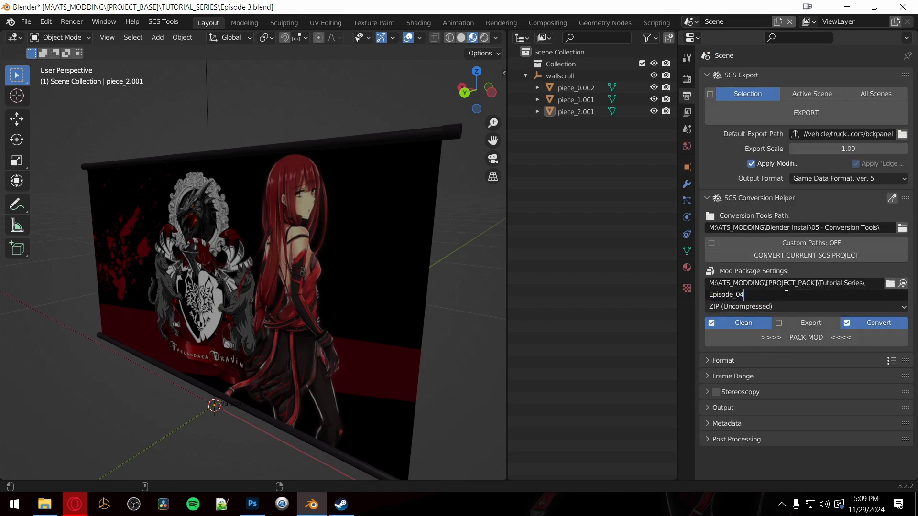
pyautogui.write('_F')
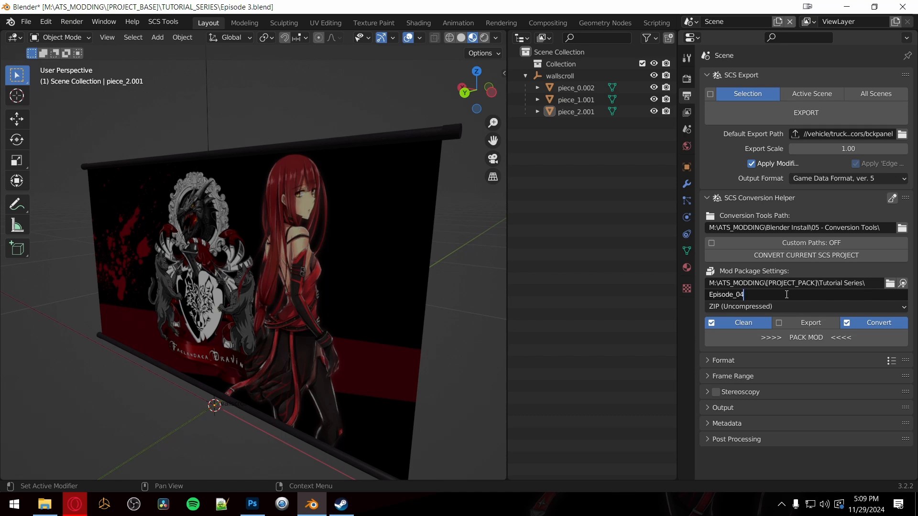
pyautogui.write('inal')
pyautogui.press('Return')
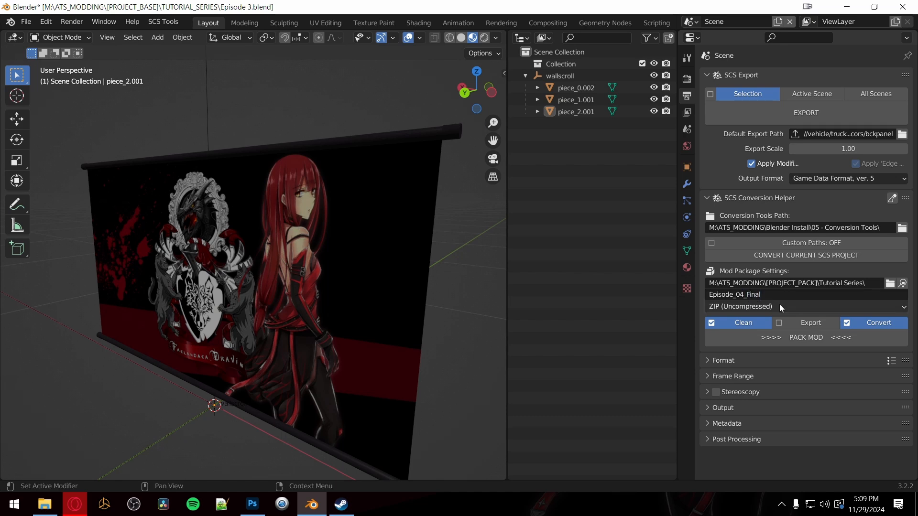
# Step: Set the packing method to Folder and pack the mod
pyautogui.click(779, 306)
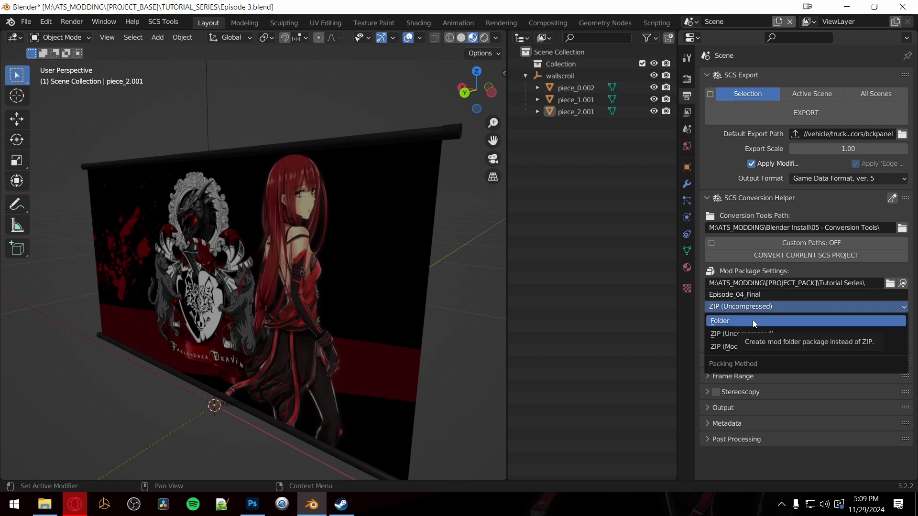
pyautogui.click(719, 306)
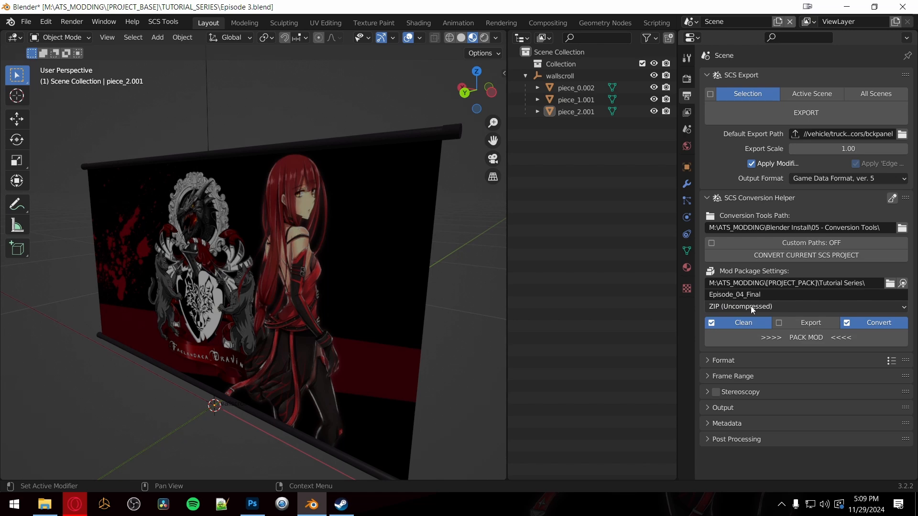
pyautogui.click(785, 309)
pyautogui.click(742, 320)
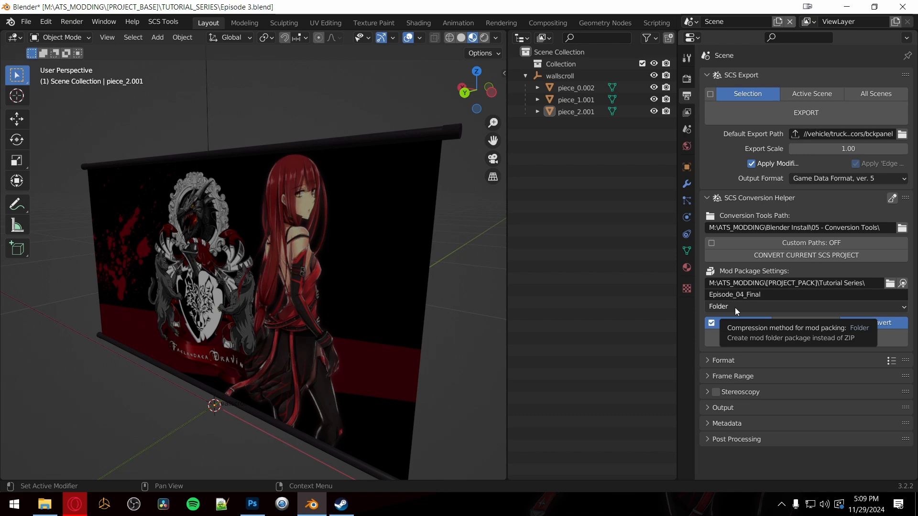
pyautogui.click(780, 339)
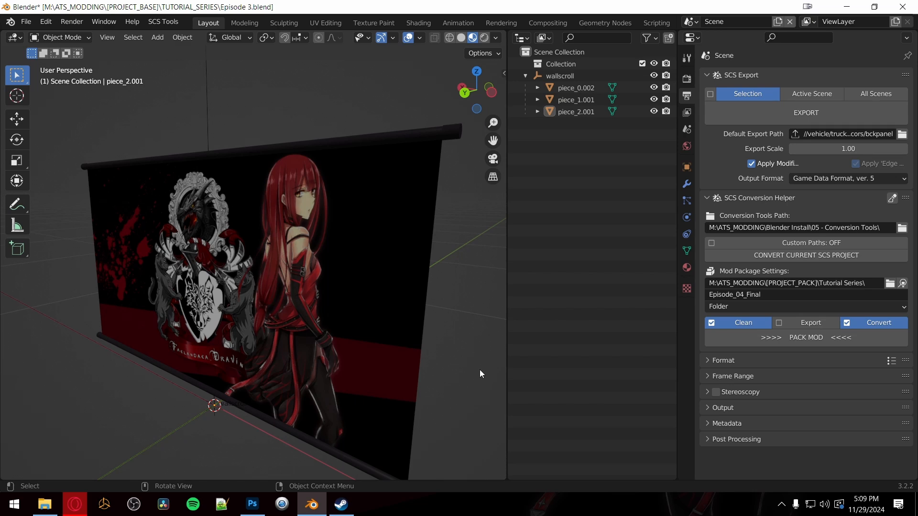
pyautogui.scroll(-6, 319, 283)
pyautogui.scroll(6, 297, 273)
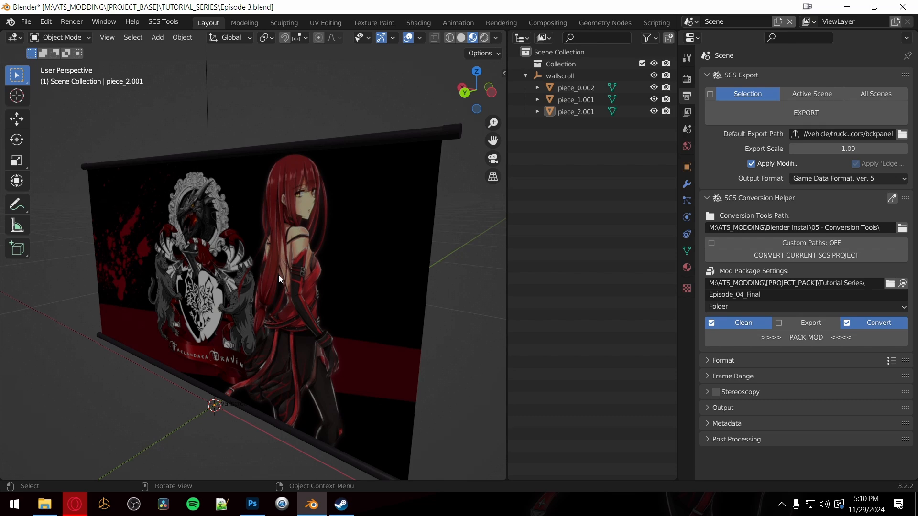
# Step: Switch to File Explorer to check the packed Episode_04_Final folder, and review the SCS Project Base Path in Blender
pyautogui.click(45, 506)
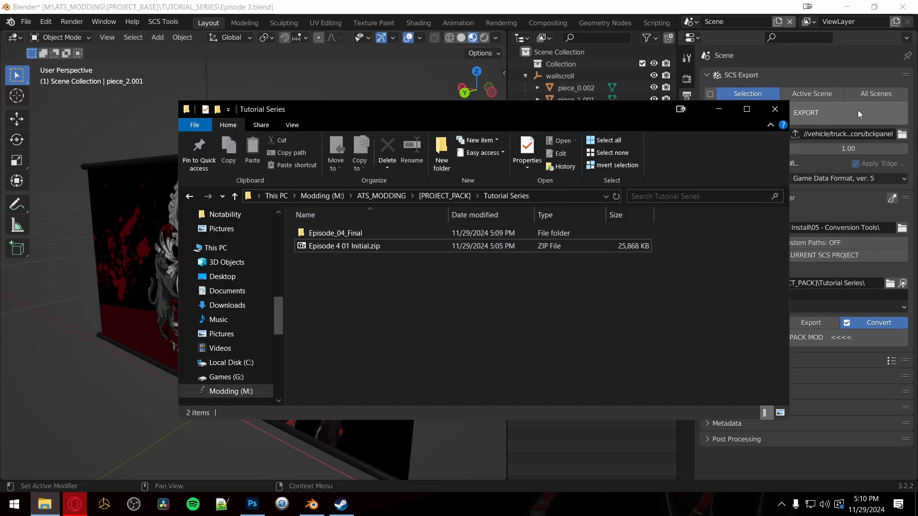
pyautogui.moveTo(642, 111); pyautogui.dragTo(427, 146)
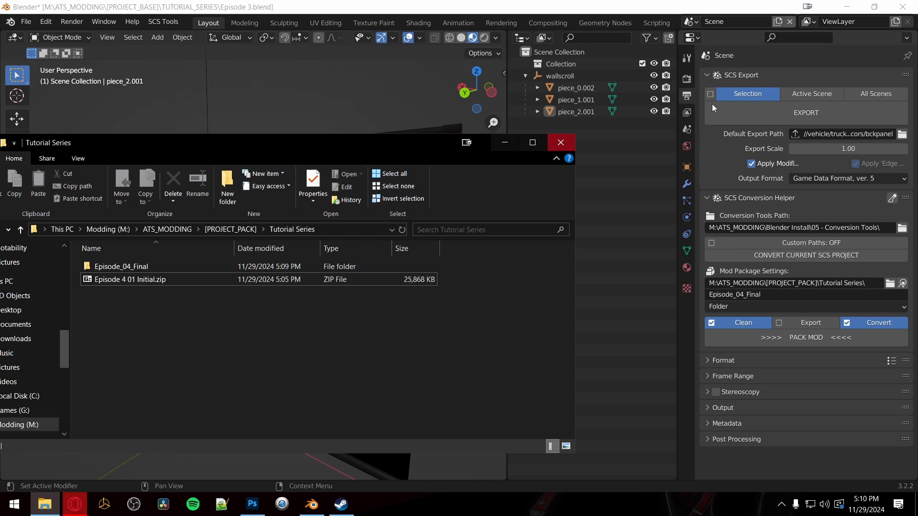
pyautogui.click(688, 58)
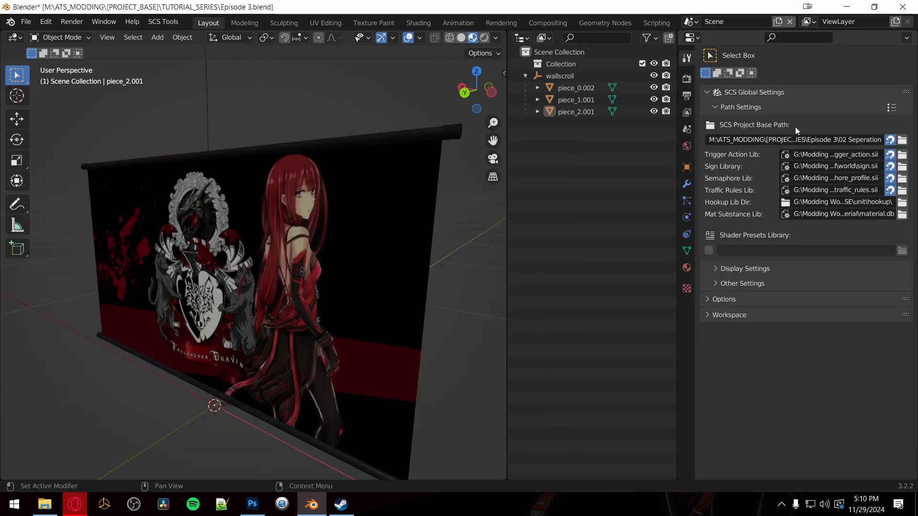
pyautogui.click(44, 504)
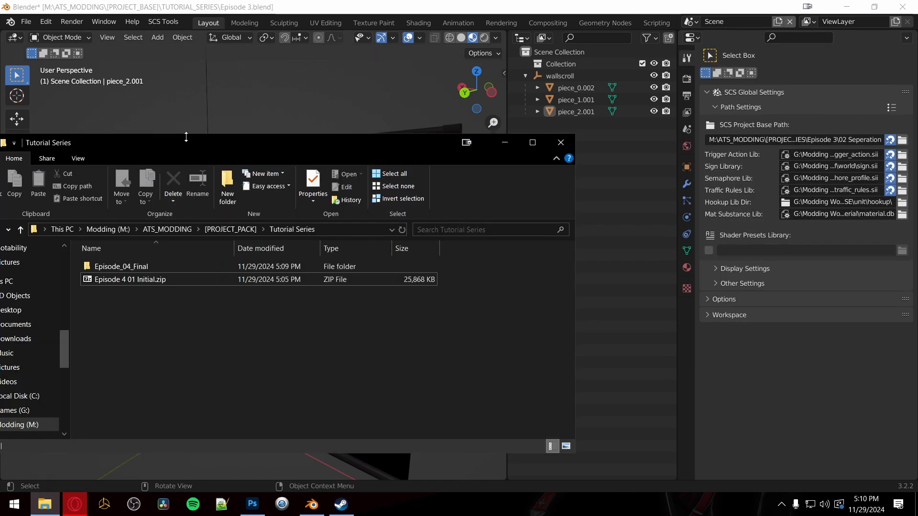
# Step: Open Episode 4 01 Initial.zip and examine the textures packed under vehicle/share/textures/metal
pyautogui.moveTo(191, 142); pyautogui.dragTo(241, 166)
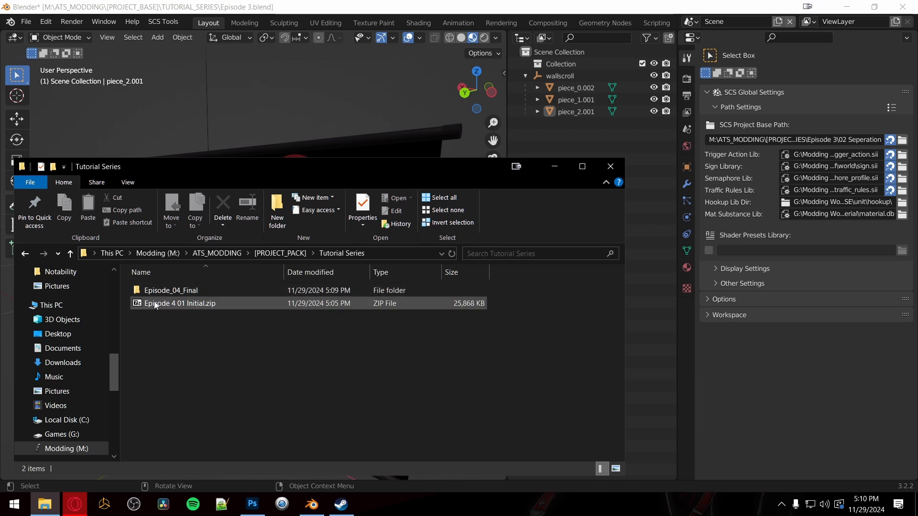
pyautogui.doubleClick(155, 305)
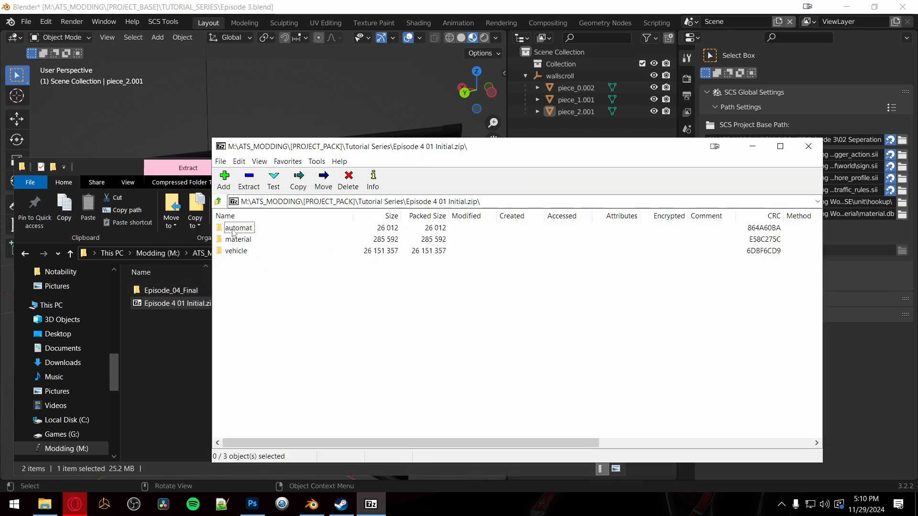
pyautogui.doubleClick(236, 252)
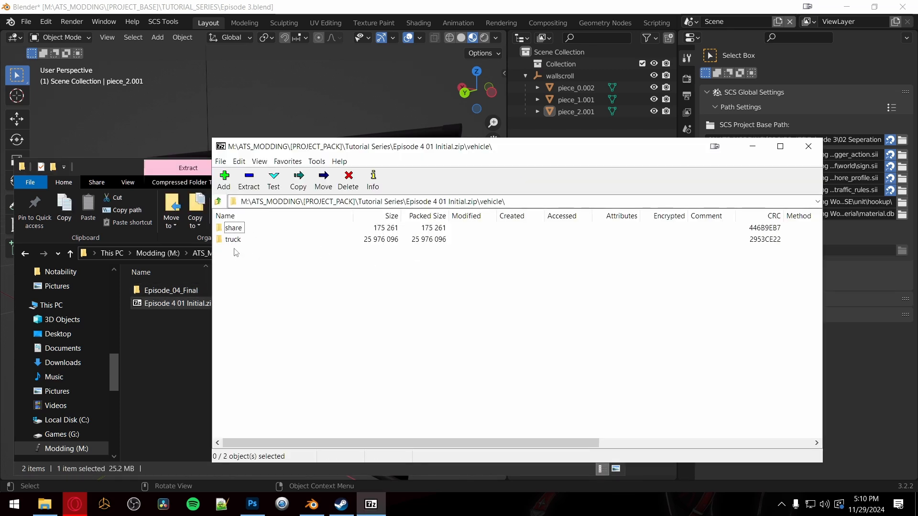
pyautogui.click(234, 232)
pyautogui.doubleClick(235, 232)
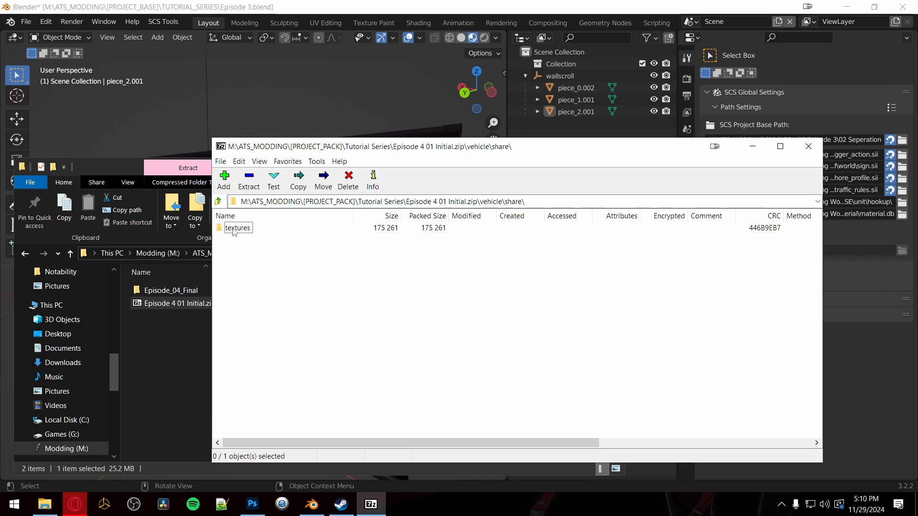
pyautogui.doubleClick(235, 229)
pyautogui.click(234, 229)
pyautogui.doubleClick(233, 229)
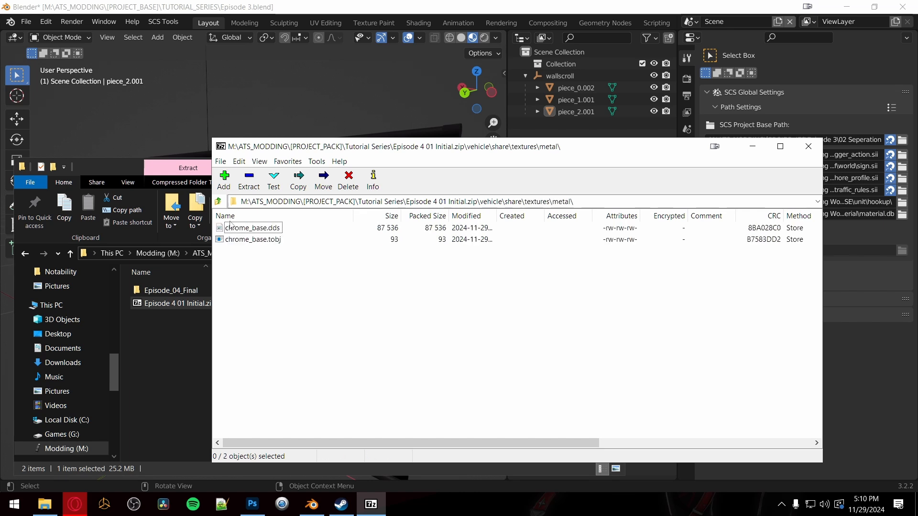
pyautogui.click(219, 202)
pyautogui.click(219, 202)
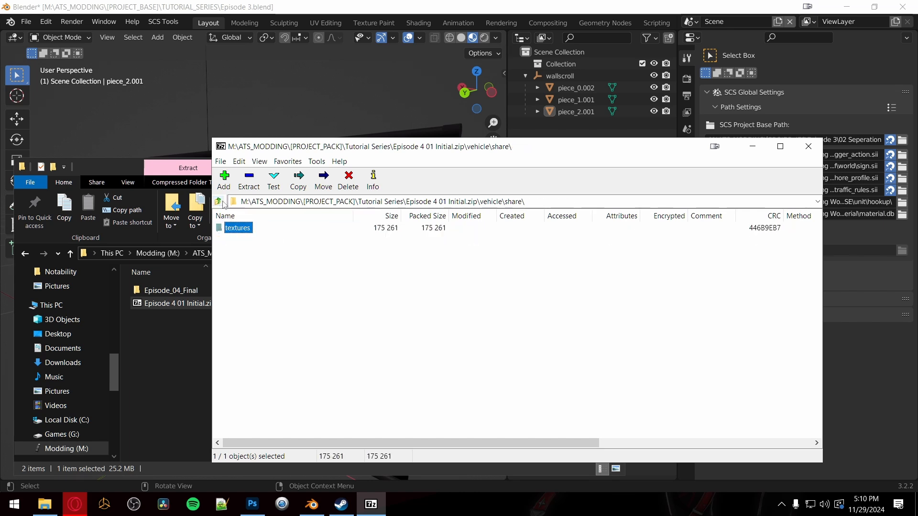
pyautogui.click(219, 201)
# Step: Examine the files packed in the archive's vehicle/truck/freightliner_cascadia2019/interior folder
pyautogui.doubleClick(237, 239)
pyautogui.doubleClick(236, 231)
pyautogui.doubleClick(237, 230)
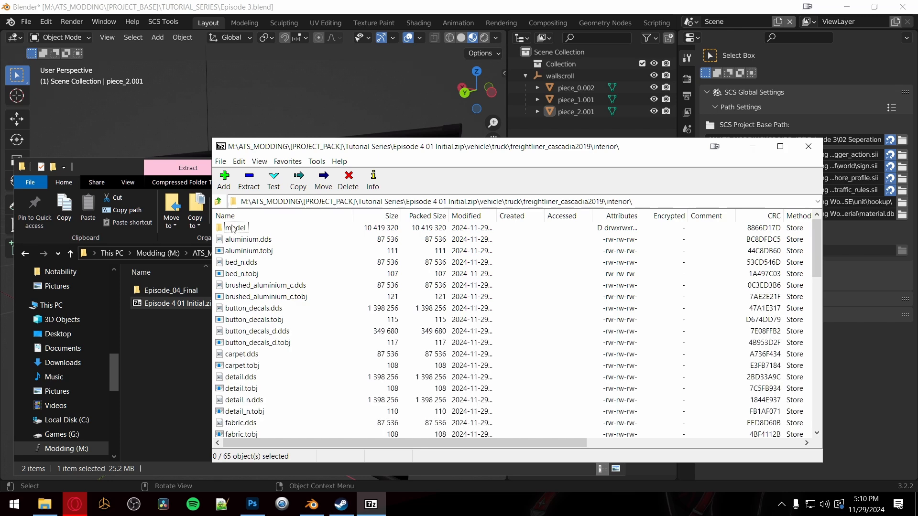
pyautogui.scroll(-12, 248, 320)
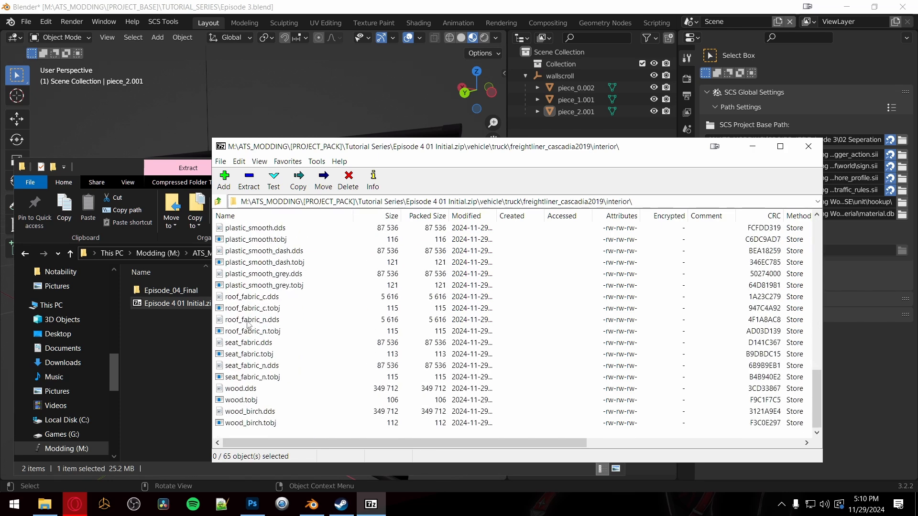
pyautogui.scroll(12, 247, 320)
pyautogui.click(219, 202)
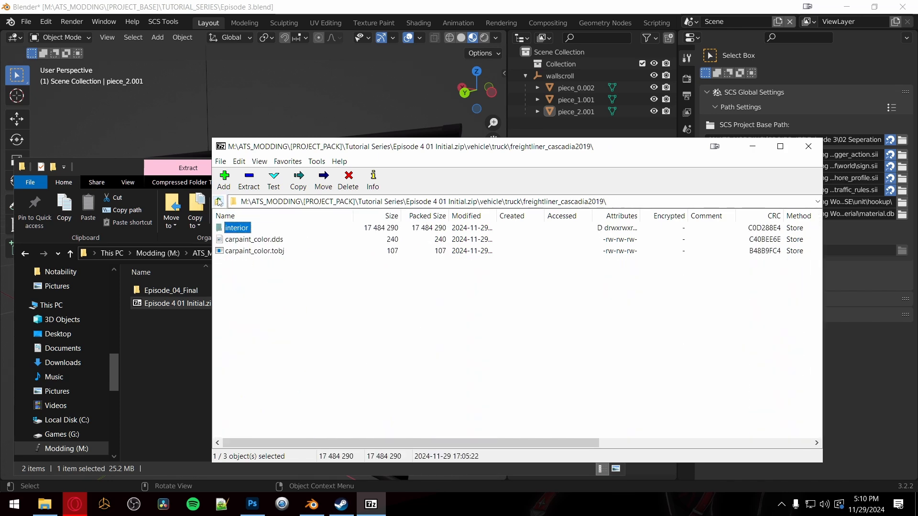
pyautogui.click(219, 202)
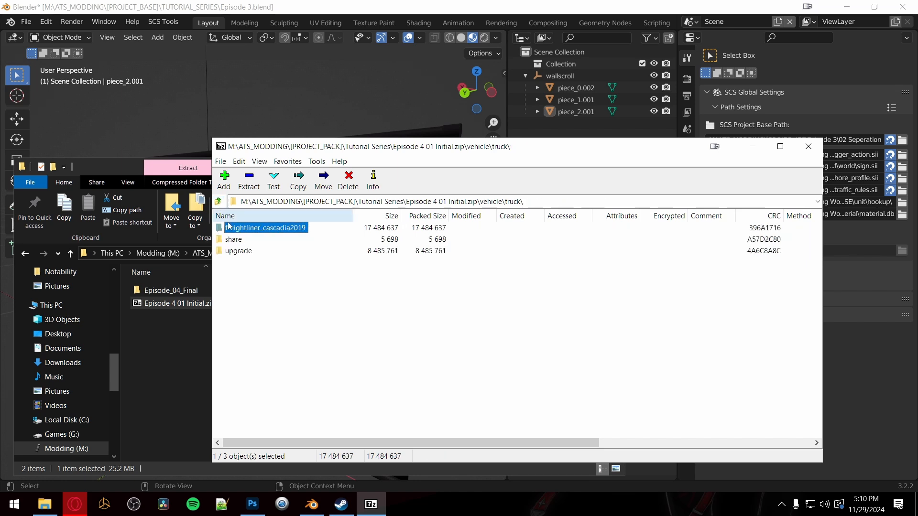
# Step: Check the archive's truck share and upgrade folders down to interior_decors/bckpanel, and close the archive
pyautogui.doubleClick(234, 239)
pyautogui.click(223, 205)
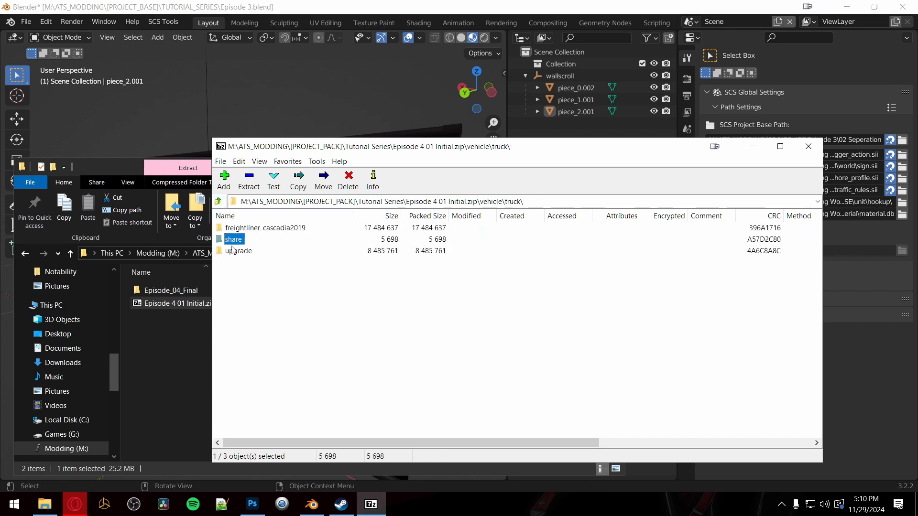
pyautogui.doubleClick(235, 250)
pyautogui.doubleClick(235, 239)
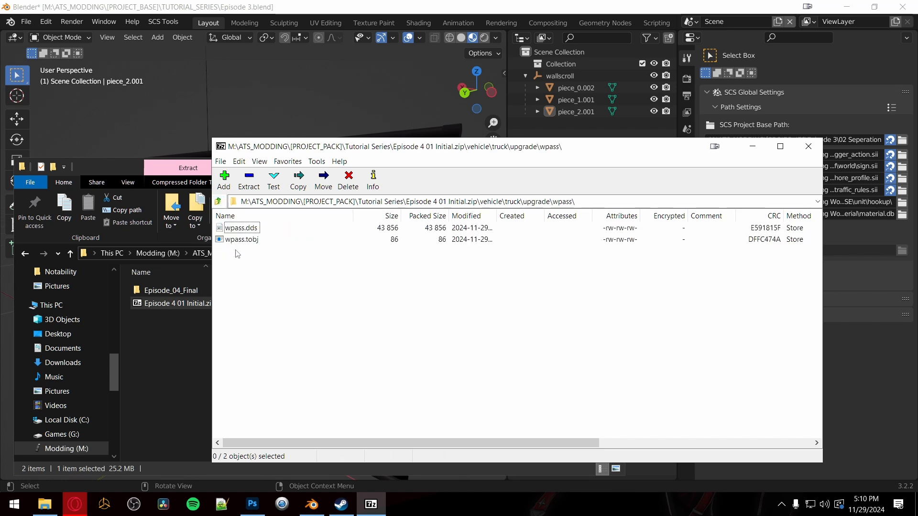
pyautogui.click(222, 205)
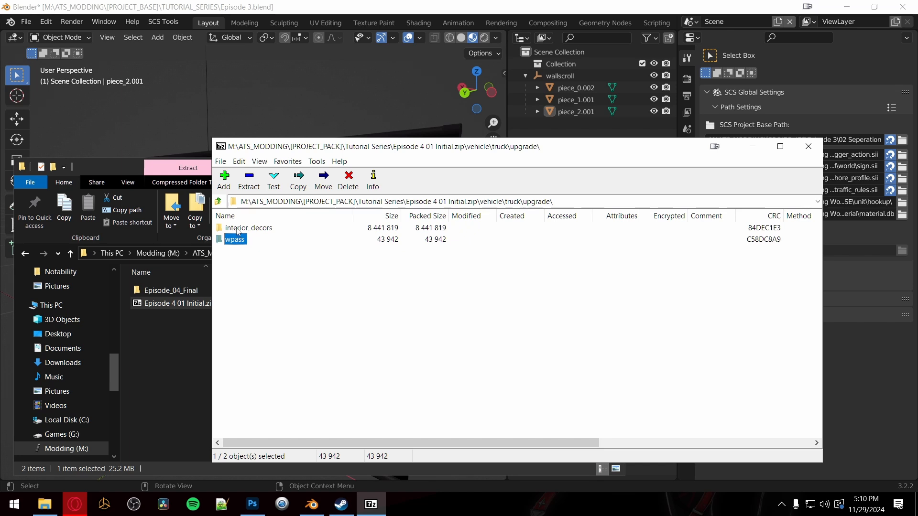
pyautogui.doubleClick(236, 229)
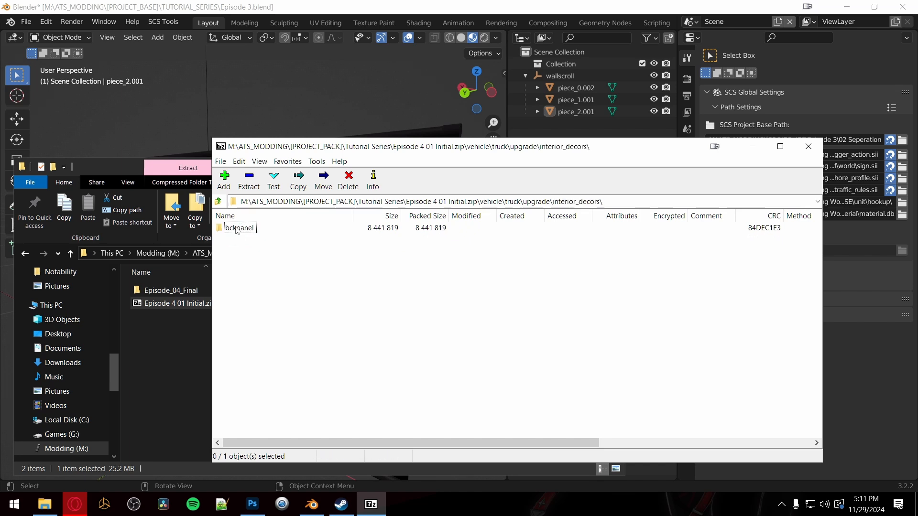
pyautogui.doubleClick(237, 228)
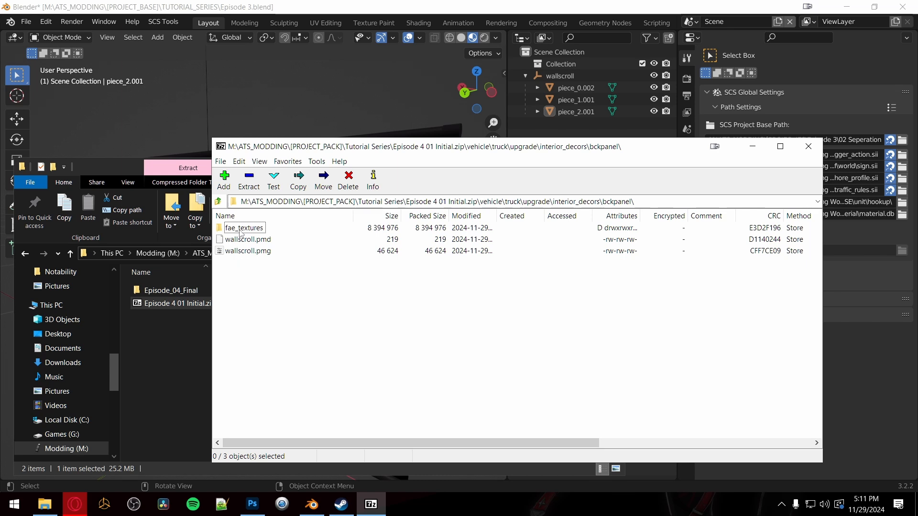
pyautogui.click(808, 146)
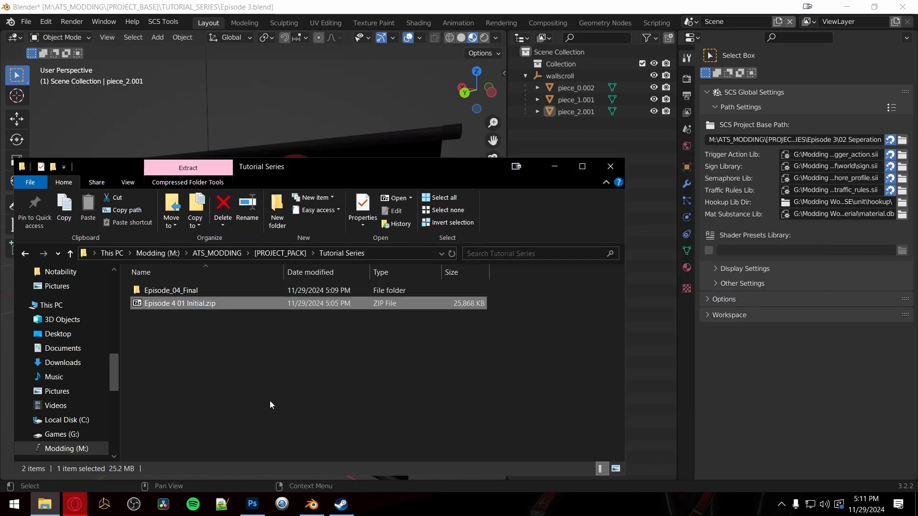
# Step: Open the Episode_04_Final folder and check the contents of its automat and material folders
pyautogui.click(200, 336)
pyautogui.click(168, 305)
pyautogui.doubleClick(163, 291)
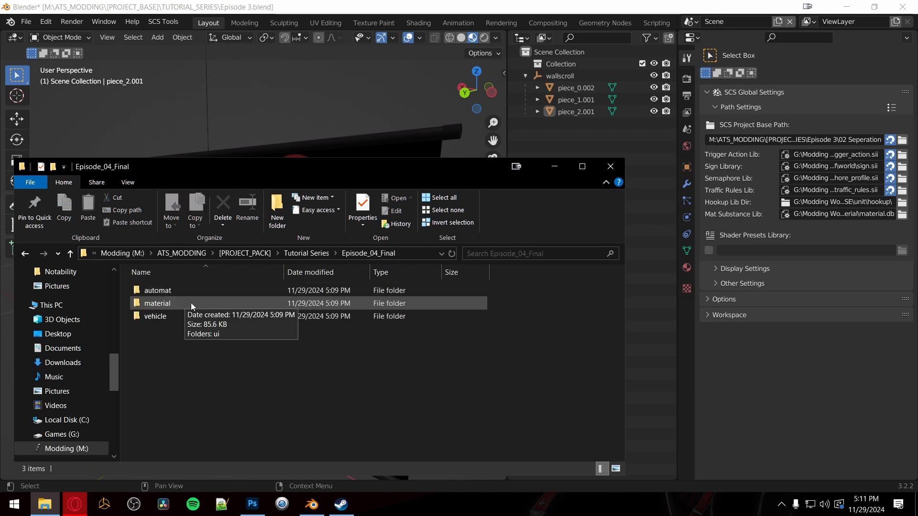
pyautogui.hotkey('alt', 'Left')
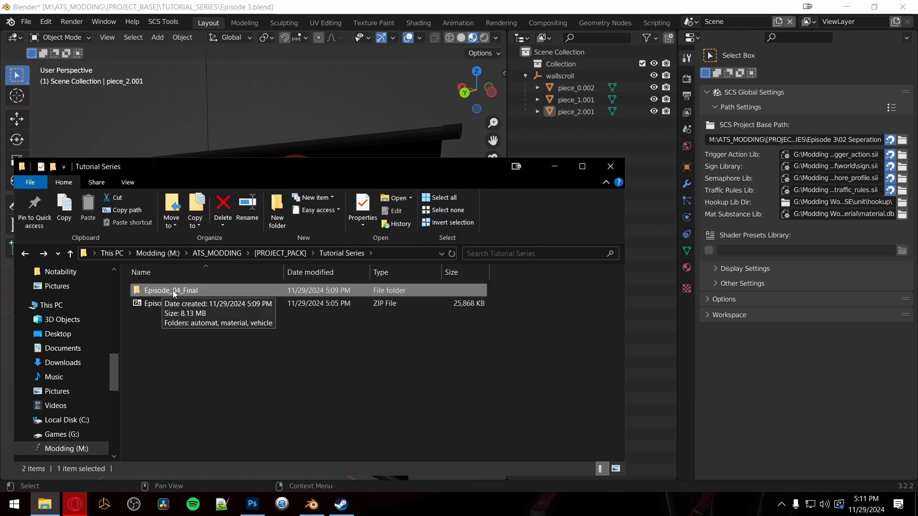
pyautogui.doubleClick(170, 289)
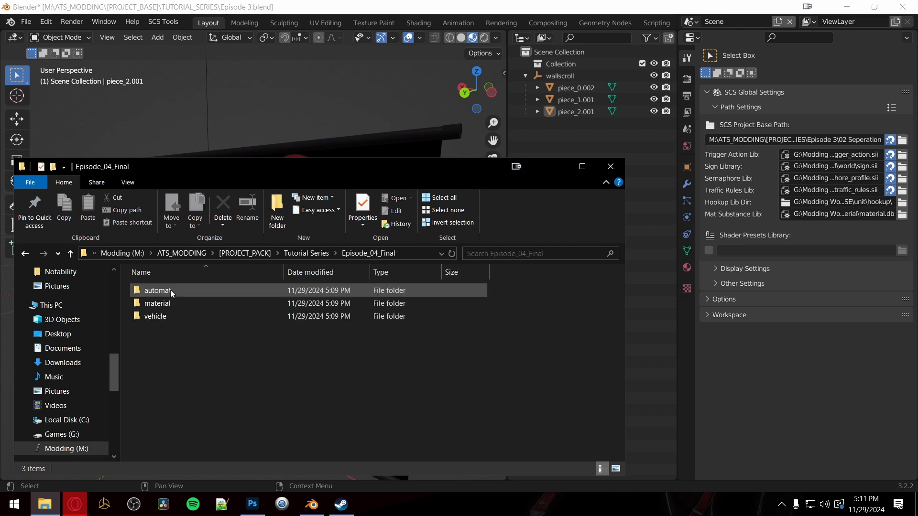
pyautogui.doubleClick(168, 292)
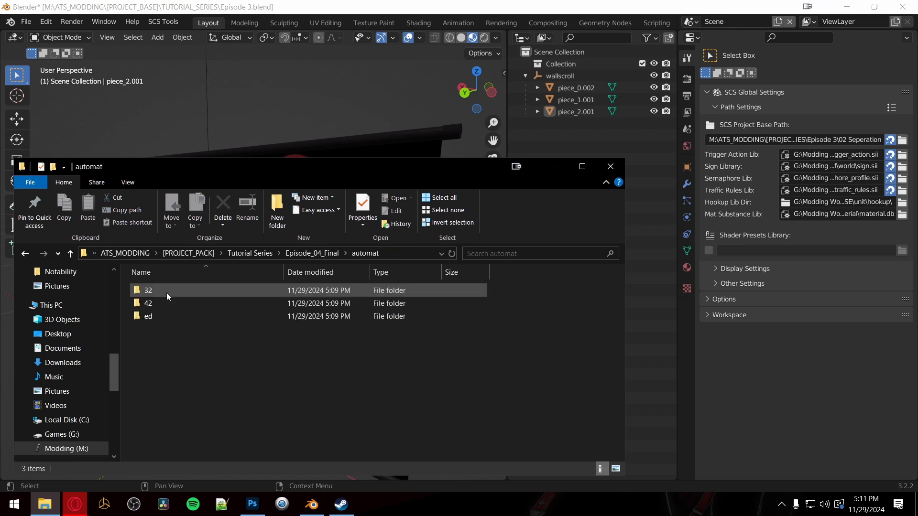
pyautogui.hotkey('alt', 'Left')
pyautogui.doubleClick(157, 305)
pyautogui.hotkey('alt', 'Left')
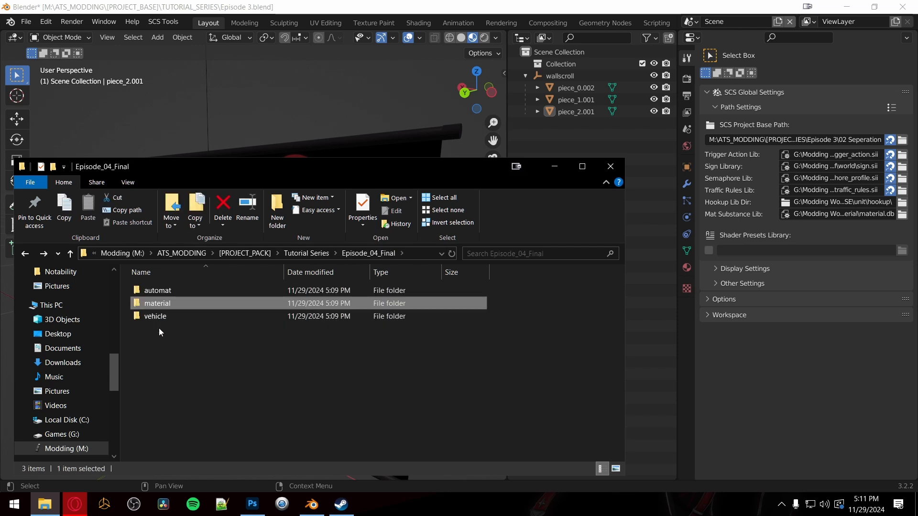
# Step: Examine the packed wallscroll files in Episode_04_Final under vehicle/truck/upgrade/interior_decors/bckpanel, including the fae_textures folder
pyautogui.doubleClick(154, 317)
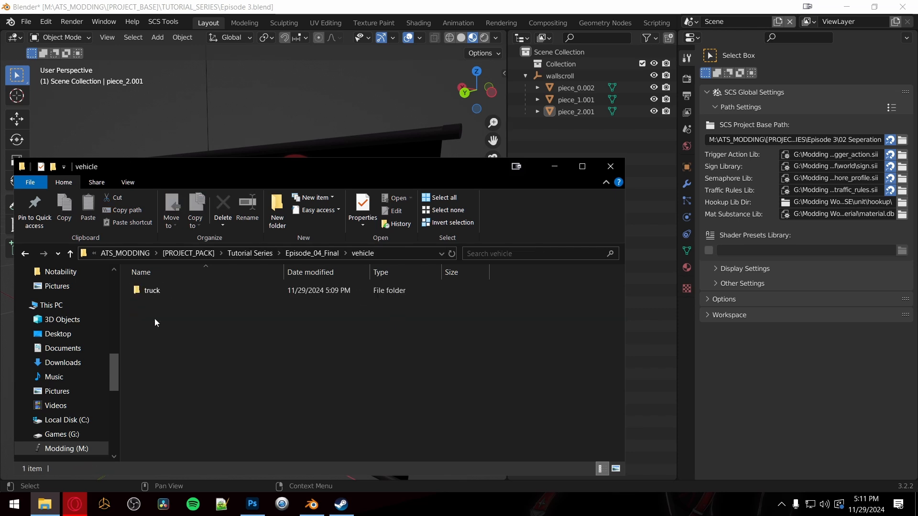
pyautogui.doubleClick(148, 290)
pyautogui.doubleClick(150, 291)
pyautogui.doubleClick(158, 291)
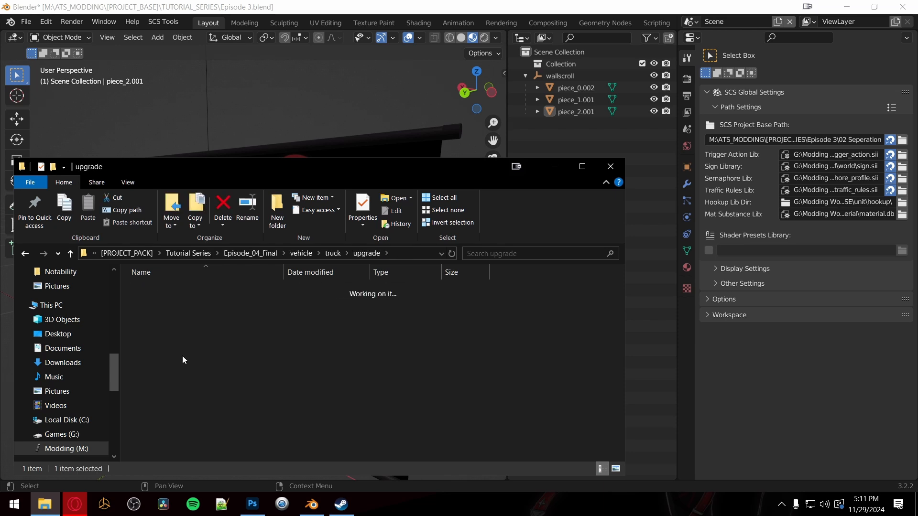
pyautogui.doubleClick(158, 290)
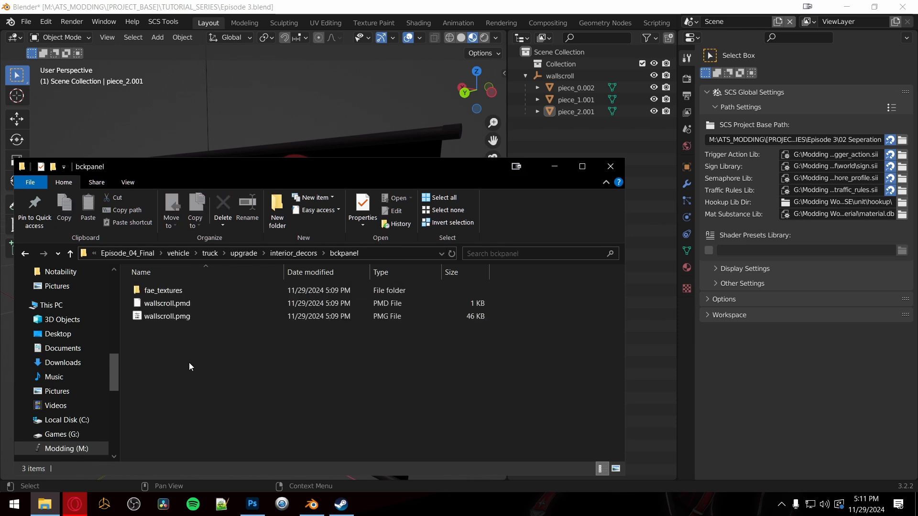
pyautogui.click(162, 293)
pyautogui.doubleClick(162, 292)
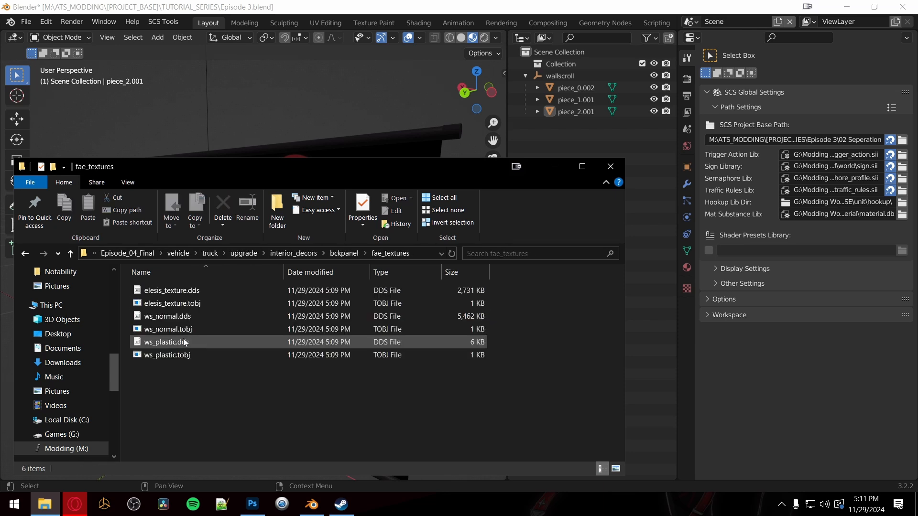
pyautogui.click(616, 468)
pyautogui.hotkey('alt', 'Left')
pyautogui.hotkey('alt', 'Left')
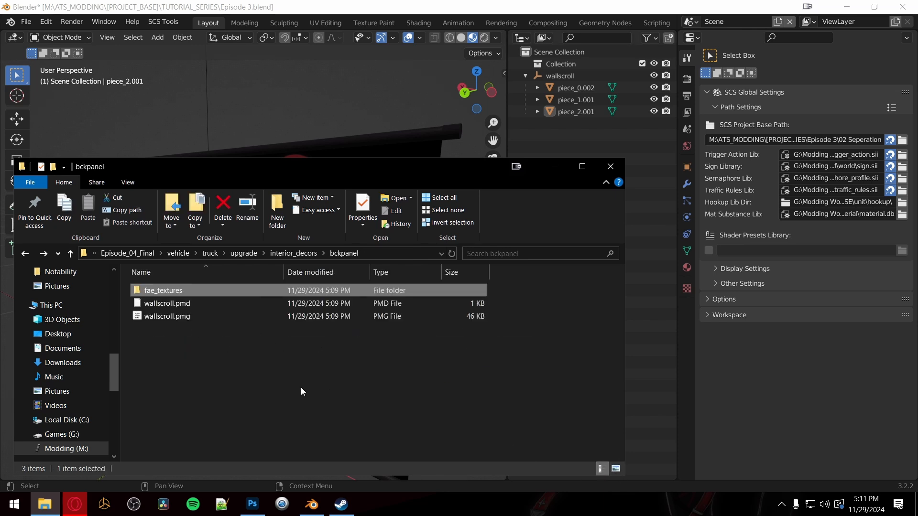
# Step: Return to the root of the Episode_04_Final folder and snap its window to a quarter of the screen
pyautogui.hotkey('alt', 'Up')
pyautogui.hotkey('alt', 'Up')
pyautogui.hotkey('alt', 'Up')
pyautogui.hotkey('alt', 'Up')
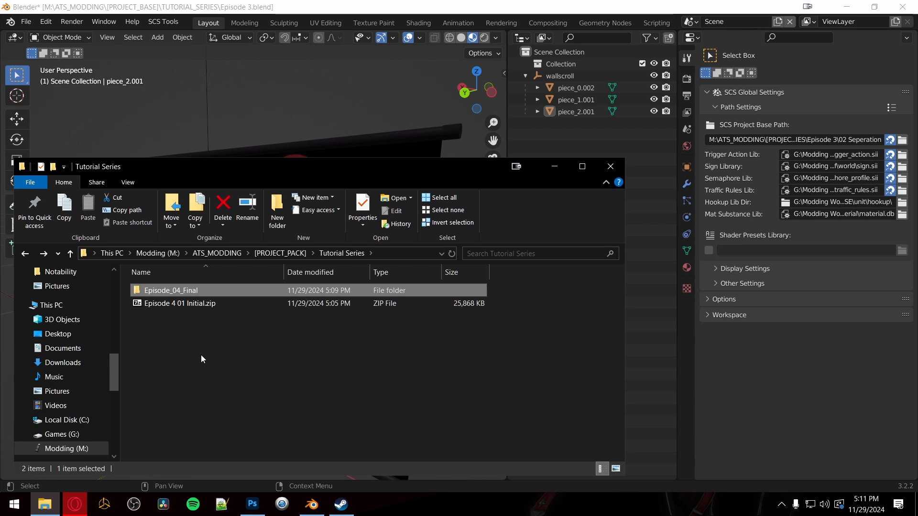
pyautogui.press('Return')
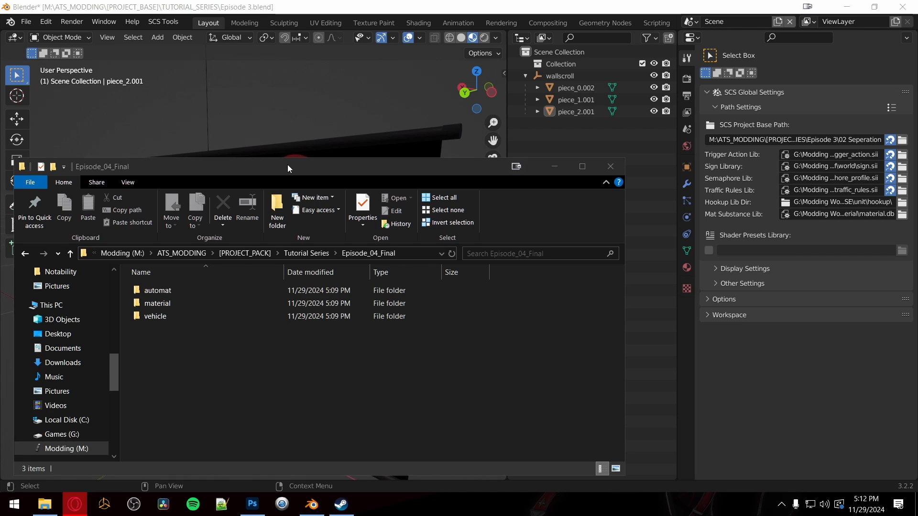
pyautogui.moveTo(288, 165); pyautogui.dragTo(513, 123)
pyautogui.moveTo(337, 131); pyautogui.dragTo(308, 127)
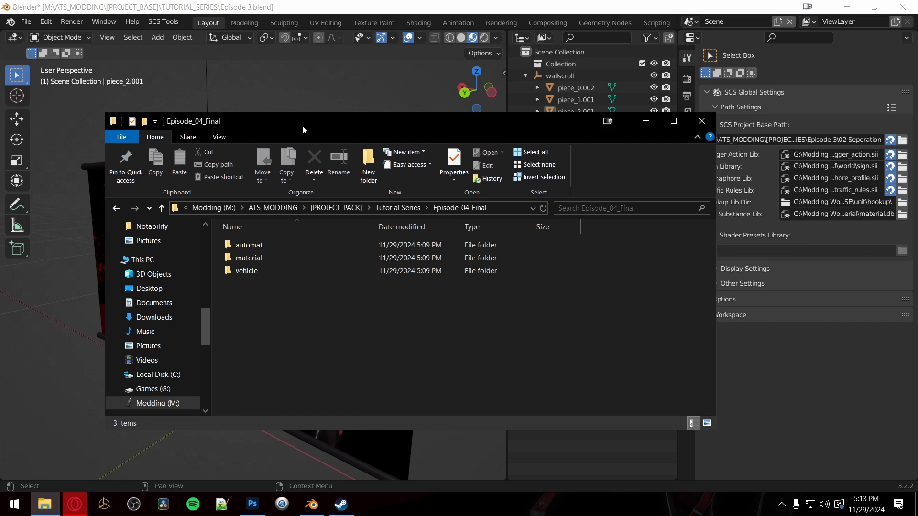
pyautogui.moveTo(308, 122); pyautogui.dragTo(908, 13)
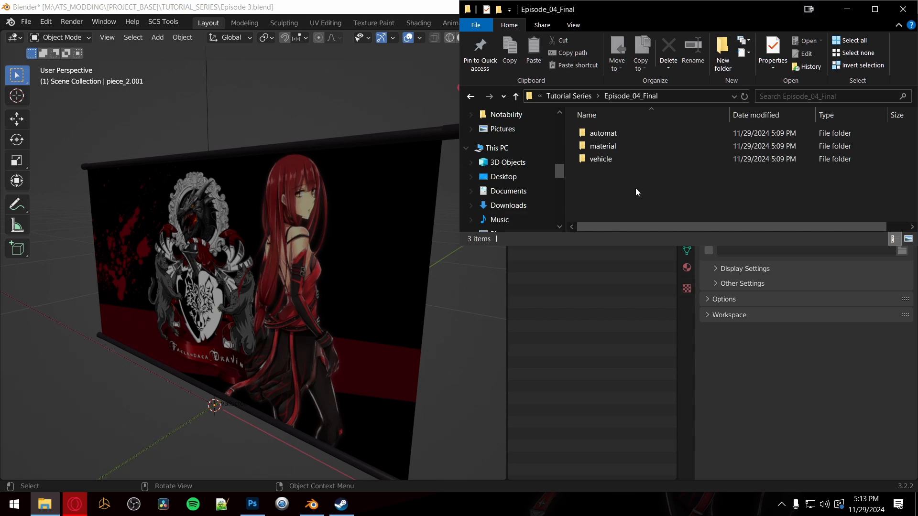
# Step: Open Modding Workshop\ATS_BASE_DLC\dlc_toys in a second File Explorer window, snapped to half the screen beside Episode_04_Final
pyautogui.rightClick(45, 508)
pyautogui.click(48, 440)
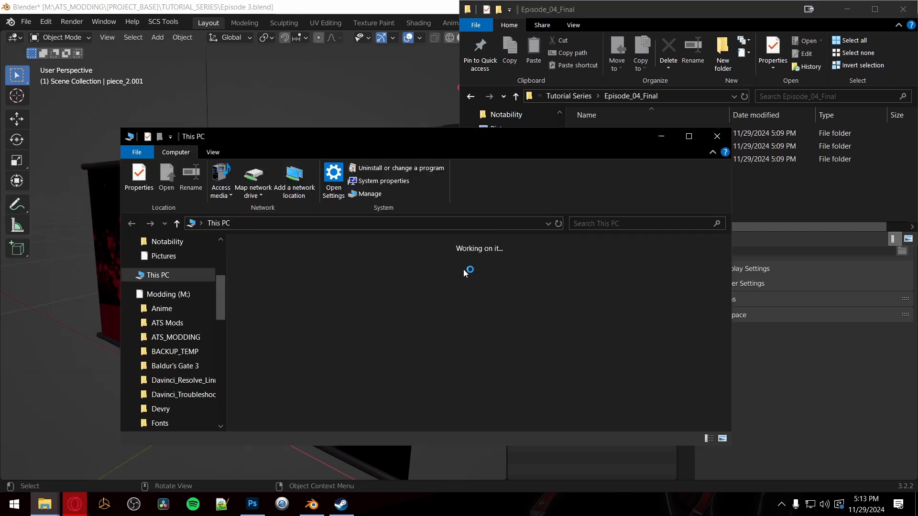
pyautogui.scroll(10, 167, 311)
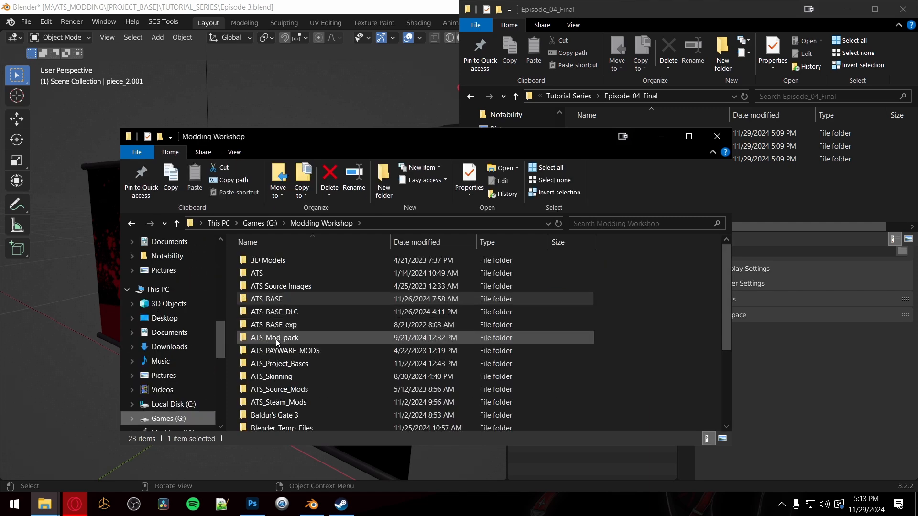
pyautogui.doubleClick(275, 311)
pyautogui.doubleClick(265, 273)
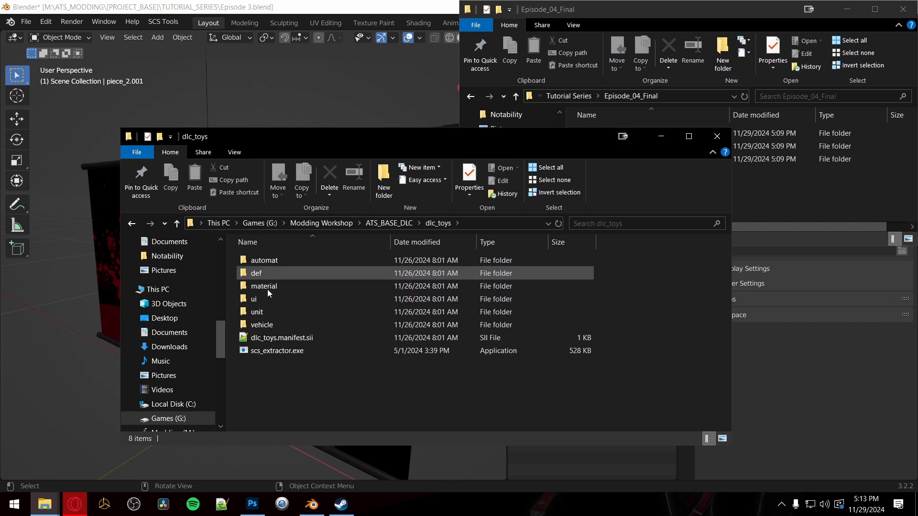
pyautogui.moveTo(390, 134); pyautogui.dragTo(1, 127)
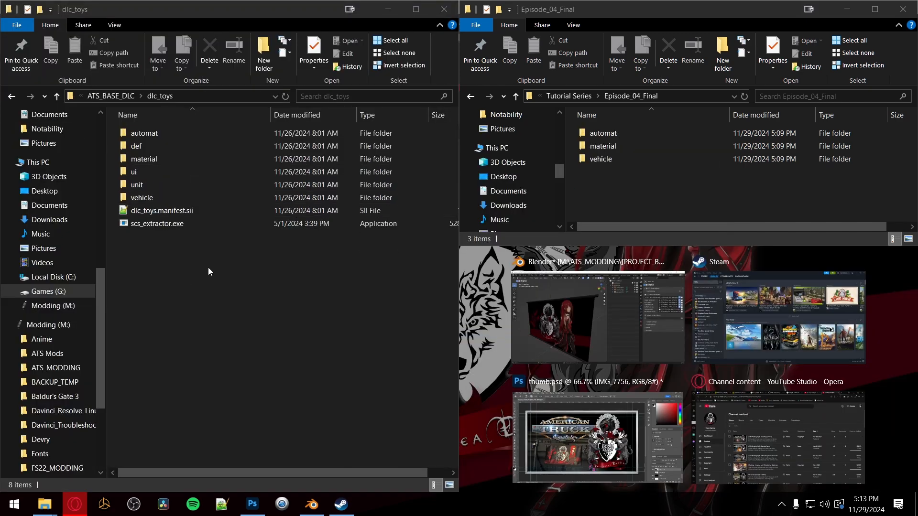
pyautogui.click(655, 198)
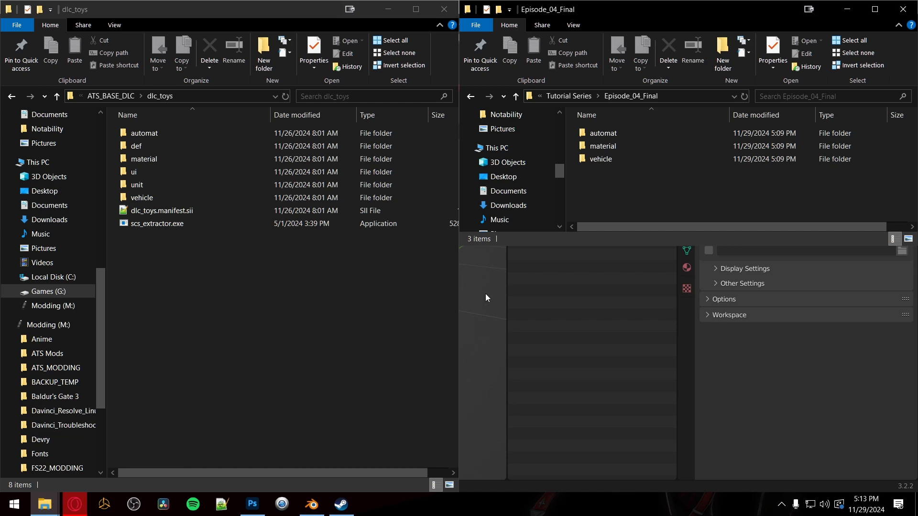
# Step: Open another window on the Episode_04_Final folder and snap it to the quarter of the screen below the existing one
pyautogui.click(602, 133)
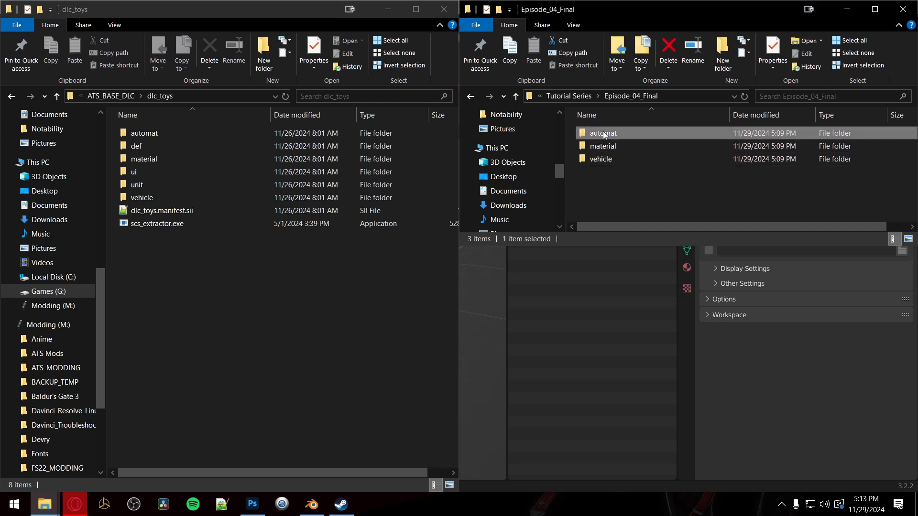
pyautogui.rightClick(603, 132)
pyautogui.click(645, 154)
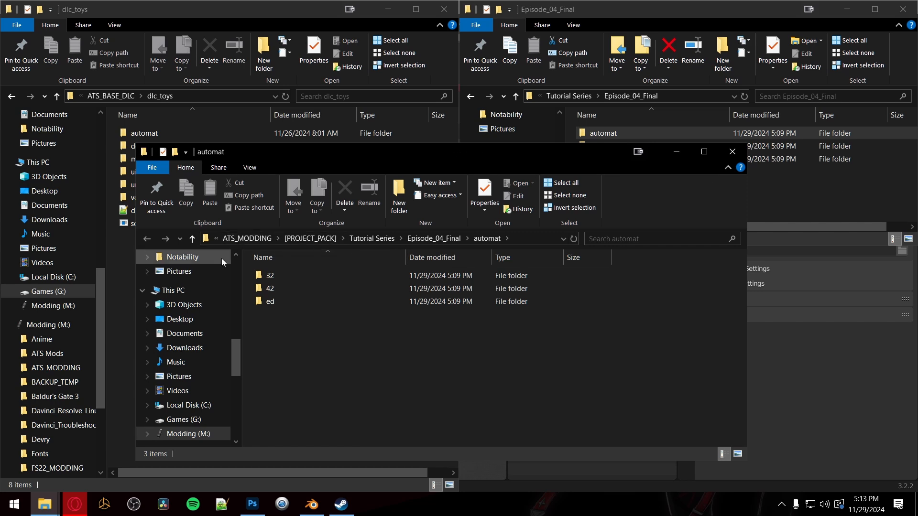
pyautogui.click(194, 240)
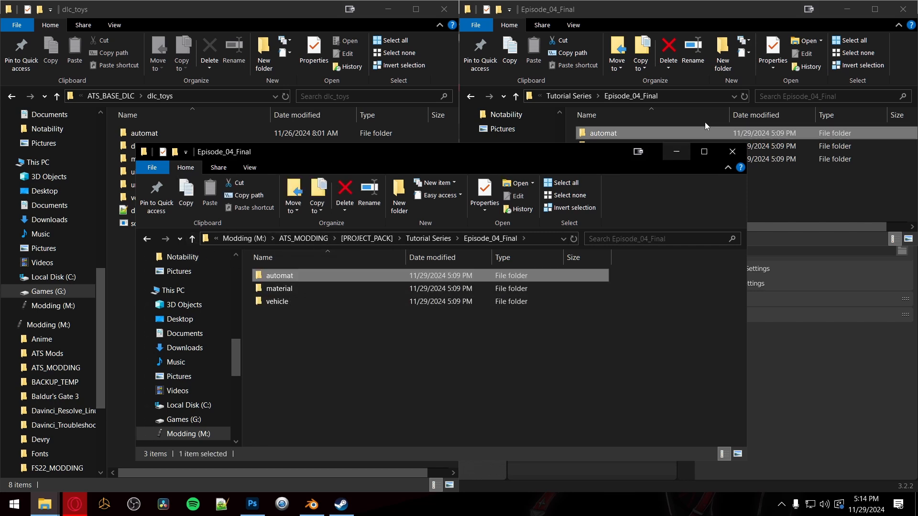
pyautogui.moveTo(403, 149); pyautogui.dragTo(917, 495)
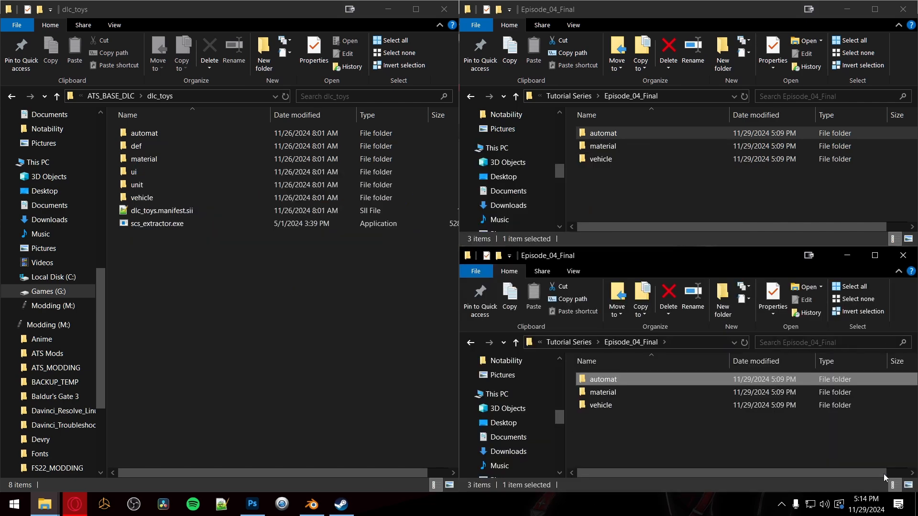
pyautogui.click(644, 196)
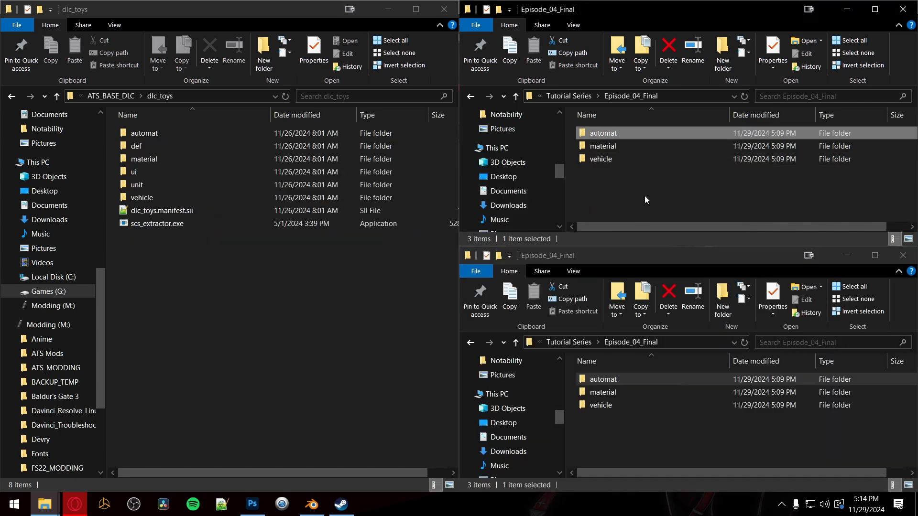
pyautogui.click(661, 438)
pyautogui.click(357, 376)
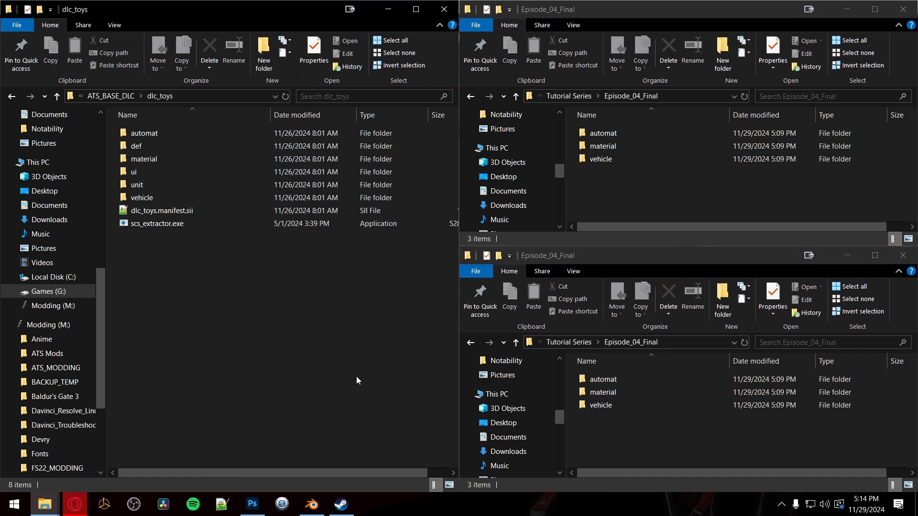
pyautogui.click(672, 200)
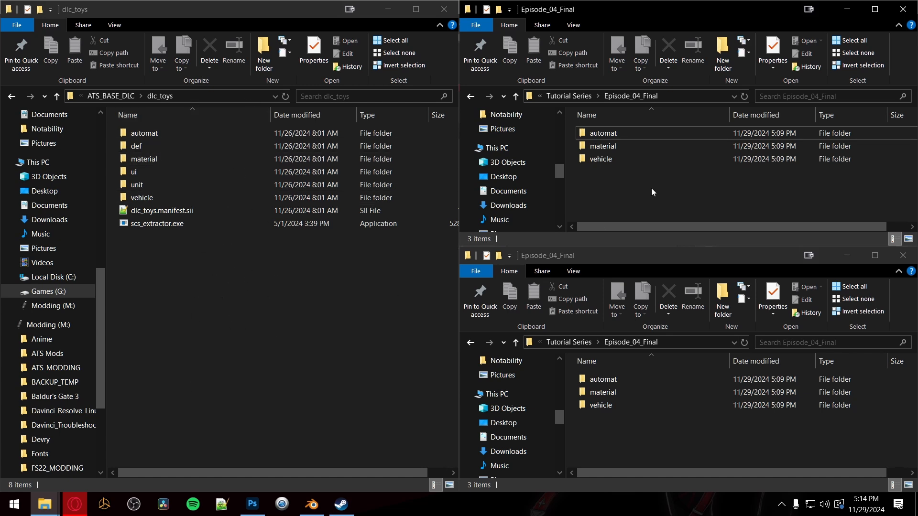
pyautogui.click(616, 146)
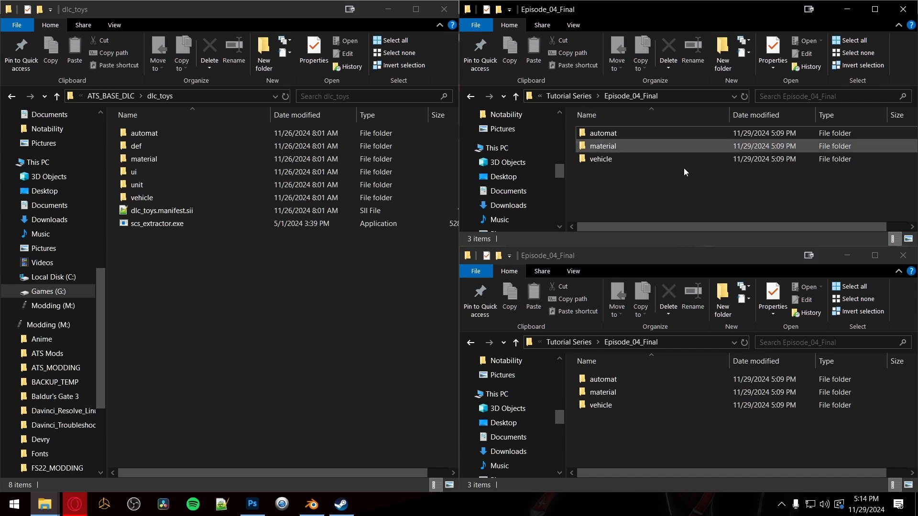
pyautogui.click(684, 186)
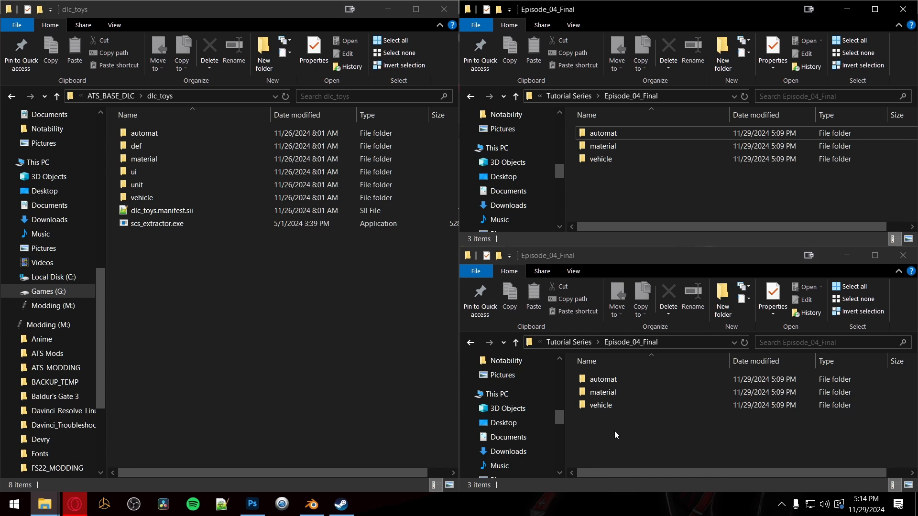
# Step: Show vehicle/truck/upgrade/interior_decors/bckpanel of Episode_04_Final in the second mod window
pyautogui.doubleClick(601, 406)
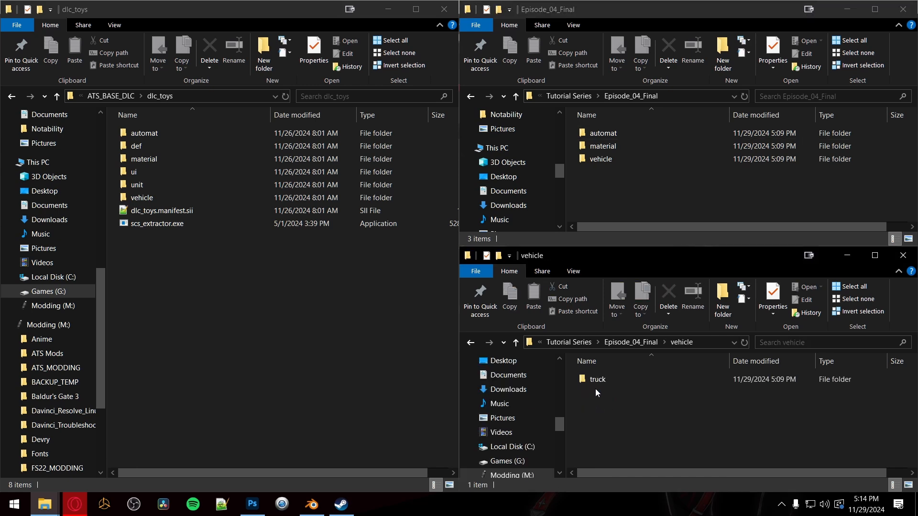
pyautogui.doubleClick(597, 381)
pyautogui.doubleClick(600, 380)
pyautogui.doubleClick(603, 383)
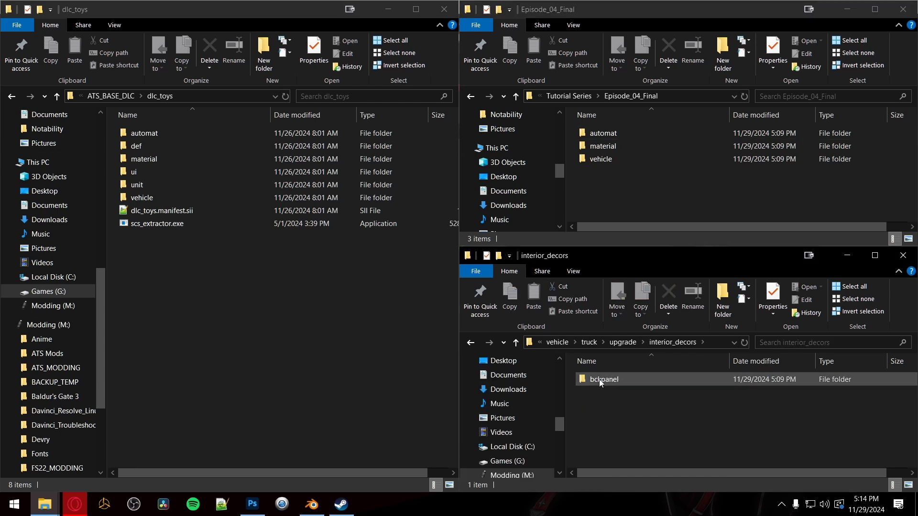
pyautogui.doubleClick(605, 380)
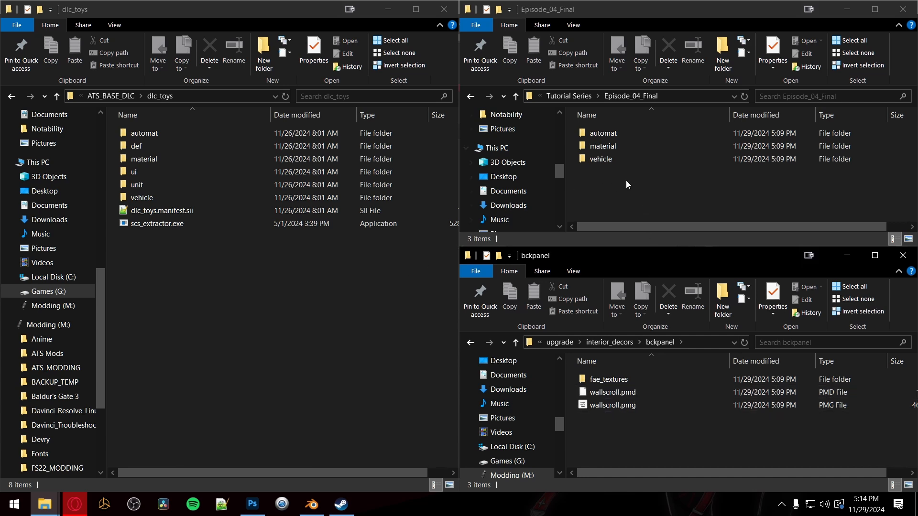
# Step: Create a folder named def in the root of Episode_04_Final
pyautogui.rightClick(614, 185)
pyautogui.moveTo(662, 371)
pyautogui.click(783, 220)
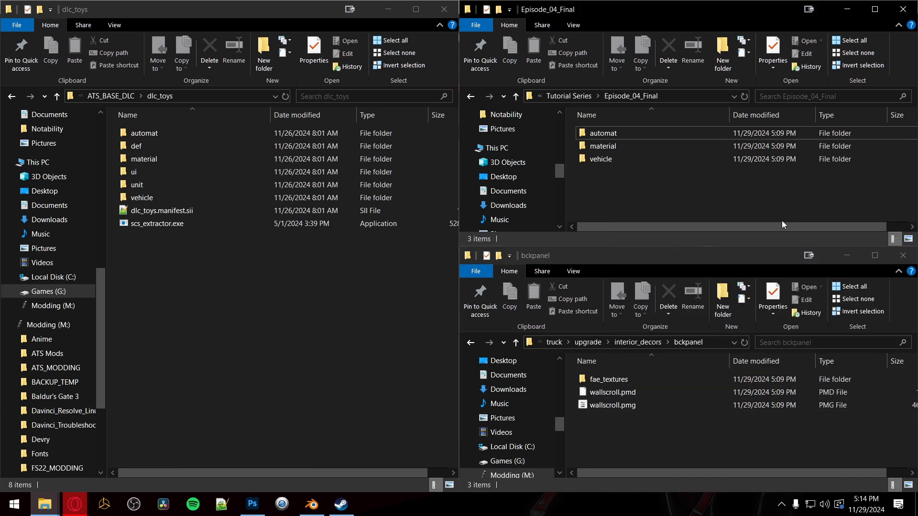
pyautogui.write('def')
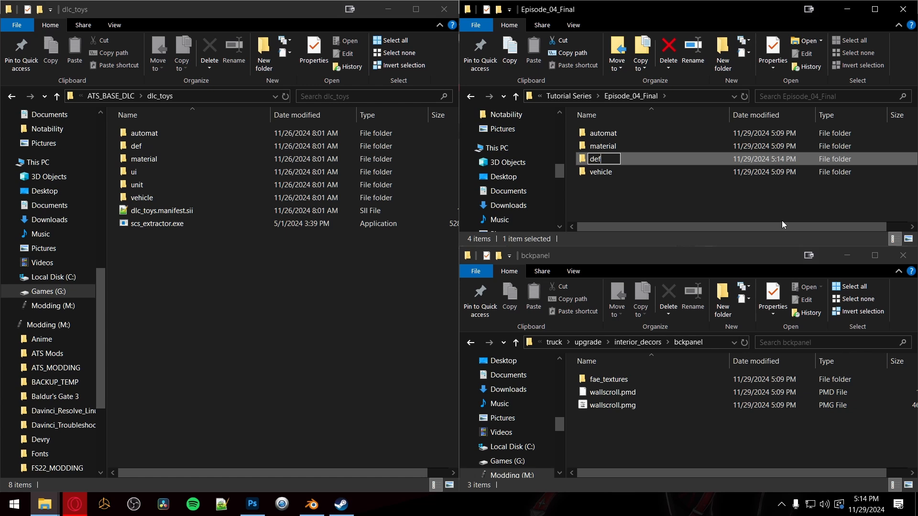
pyautogui.press('Return')
# Step: Create a vehicle folder inside the mod's def folder, matching the dlc_toys structure
pyautogui.doubleClick(610, 163)
pyautogui.rightClick(622, 173)
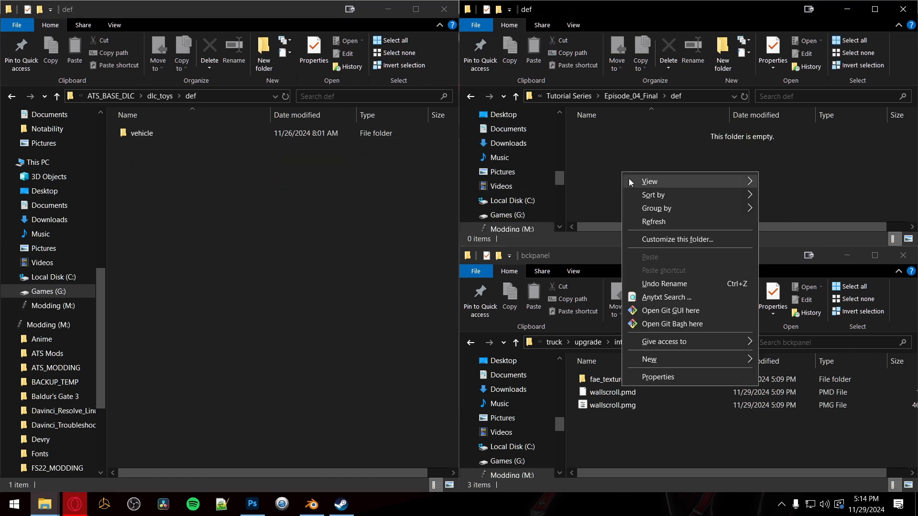
pyautogui.moveTo(675, 360)
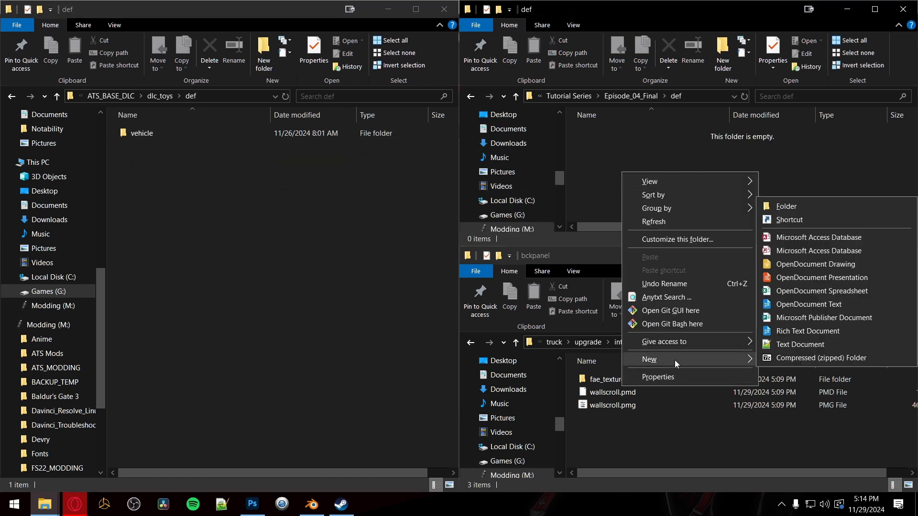
pyautogui.click(785, 207)
pyautogui.write('vehicle')
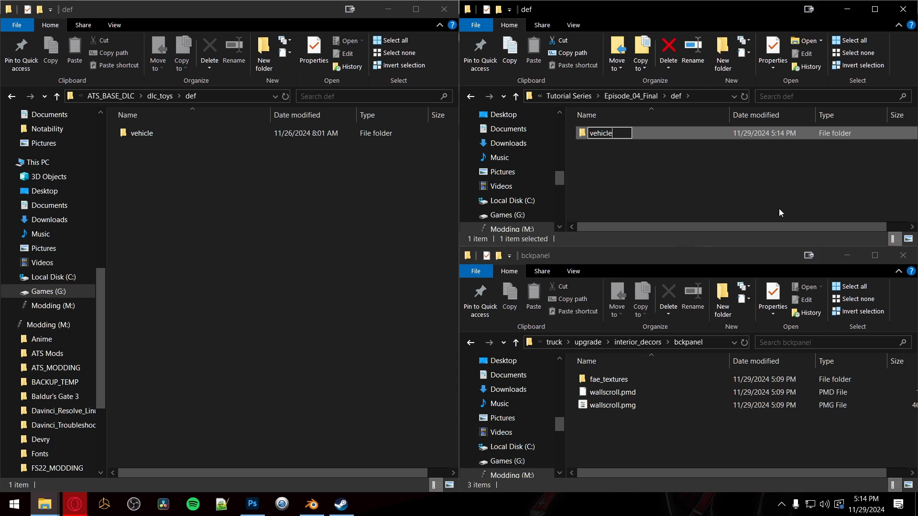
pyautogui.press('Return')
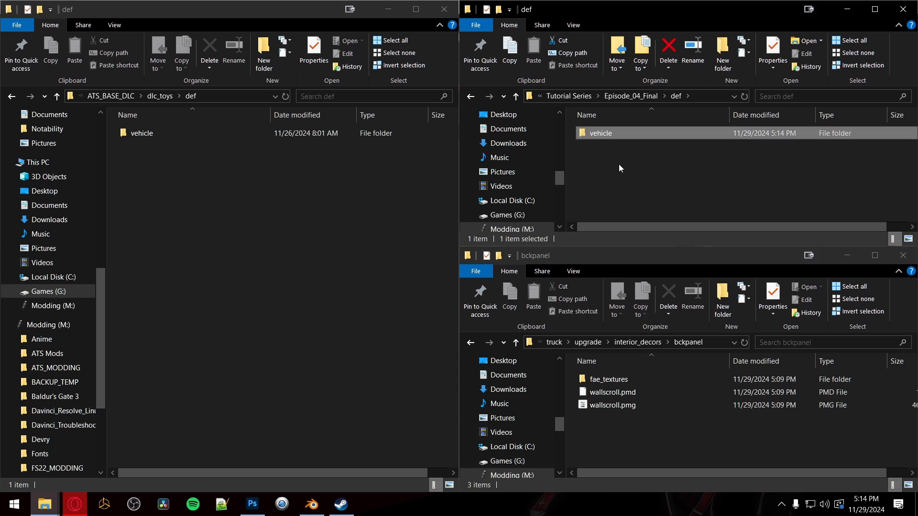
# Step: Create a truck folder inside the mod's def/vehicle folder, with the matching dlc_toys folder open for reference
pyautogui.doubleClick(585, 134)
pyautogui.click(128, 135)
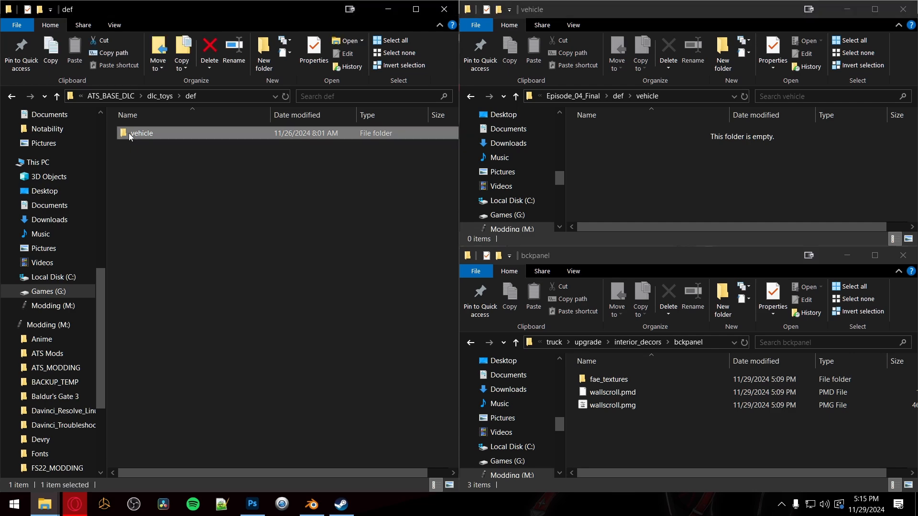
pyautogui.doubleClick(128, 133)
pyautogui.rightClick(623, 162)
pyautogui.moveTo(679, 350)
pyautogui.click(789, 349)
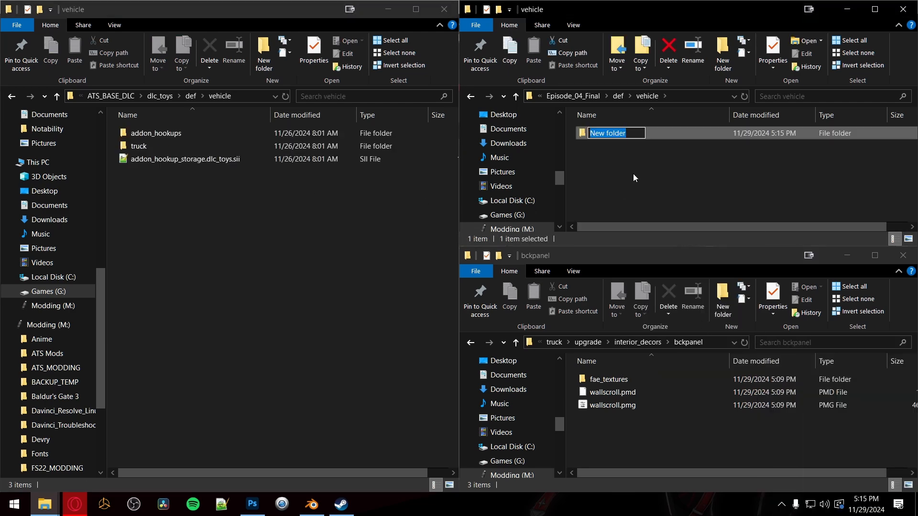
pyautogui.write('truck')
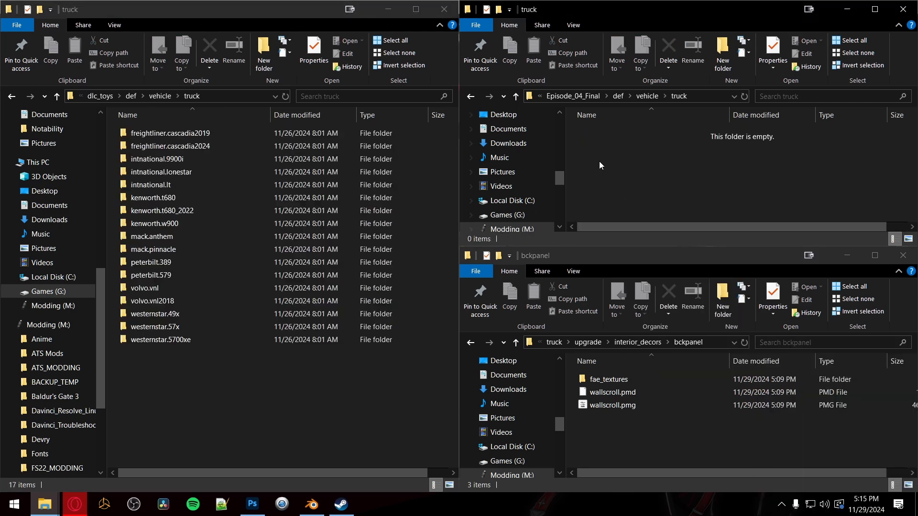
# Step: Create a folder named freightliner.cascadia2019 inside the mod's def/vehicle/truck folder
pyautogui.rightClick(600, 161)
pyautogui.moveTo(669, 350)
pyautogui.click(774, 349)
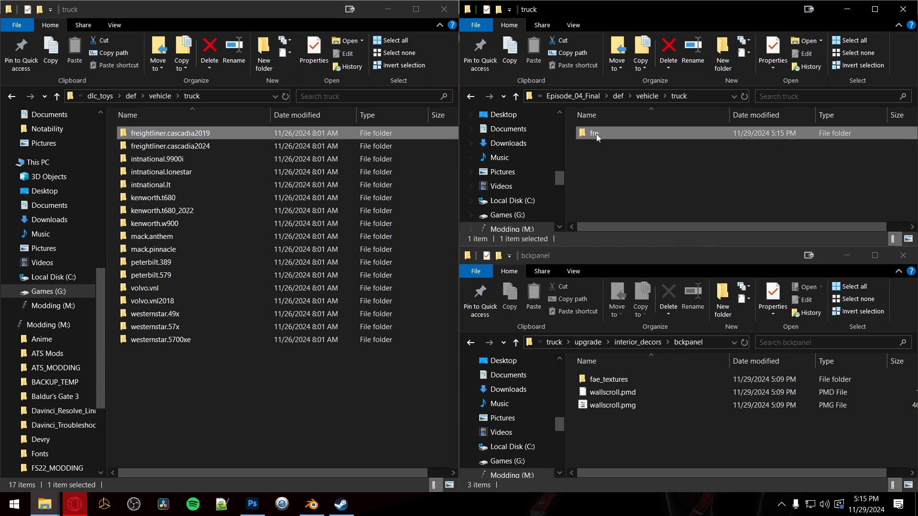
pyautogui.click(596, 134)
pyautogui.write('freightliner.cascadia2019')
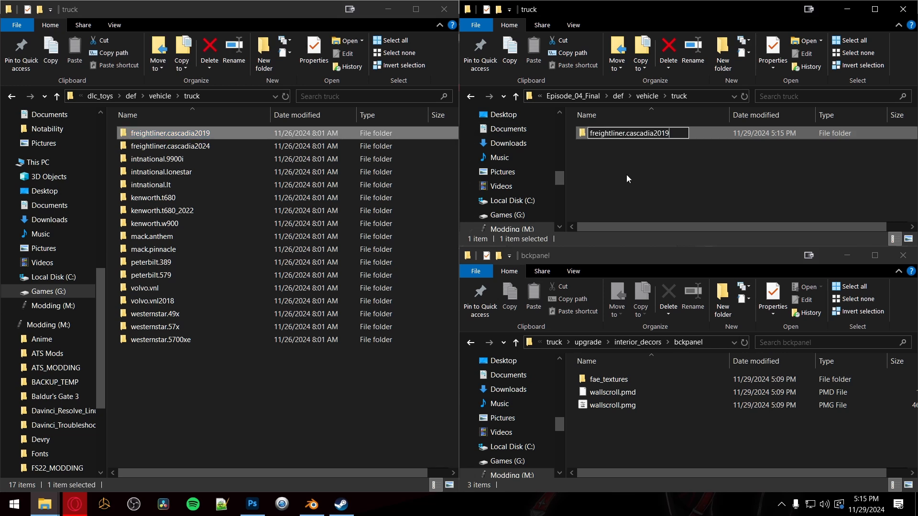
pyautogui.press('Return')
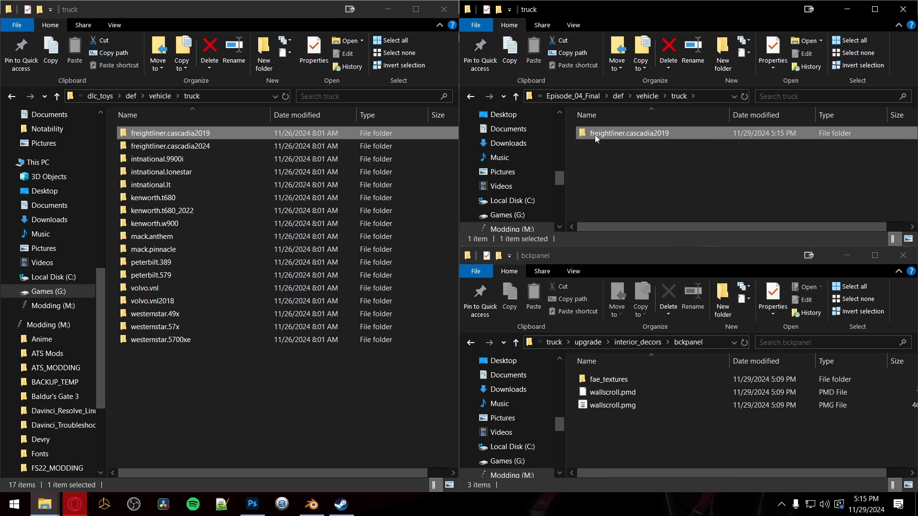
# Step: Create and open an accessory folder inside the mod's freightliner.cascadia2019 folder, following the dlc_toys layout
pyautogui.doubleClick(187, 136)
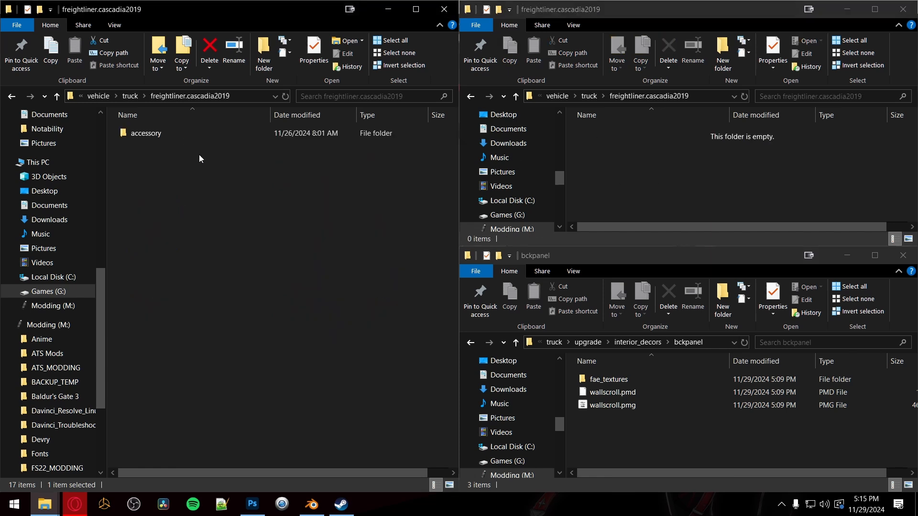
pyautogui.rightClick(603, 161)
pyautogui.press('Escape')
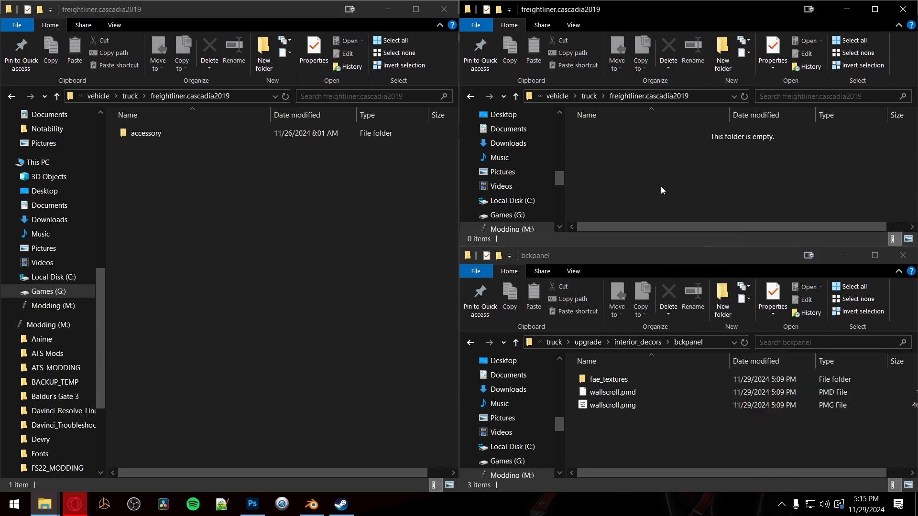
pyautogui.hotkey('ctrl', 'shift', 'n')
pyautogui.write('accessory')
pyautogui.press('Return')
pyautogui.press('Return')
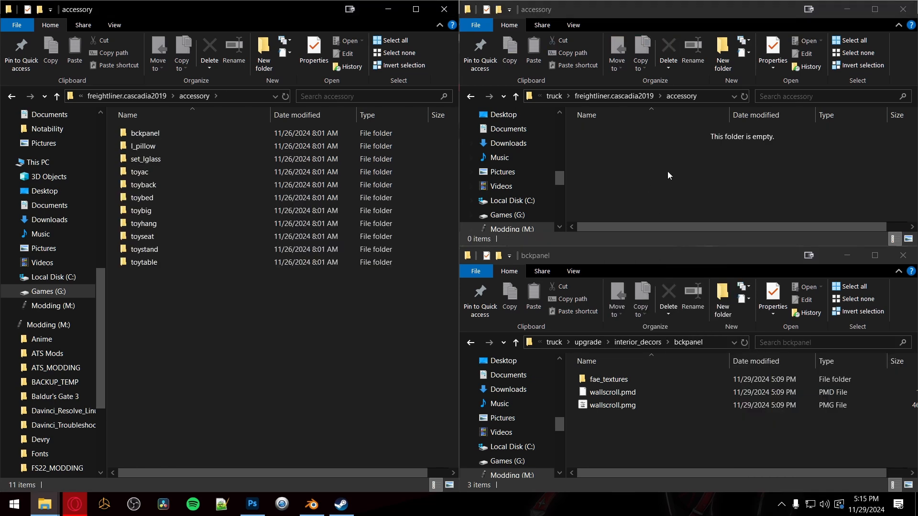
# Step: Copy the bckpanel folder from the dlc_toys freightliner.cascadia2019 accessory folder into the mod's accessory folder
pyautogui.rightClick(625, 150)
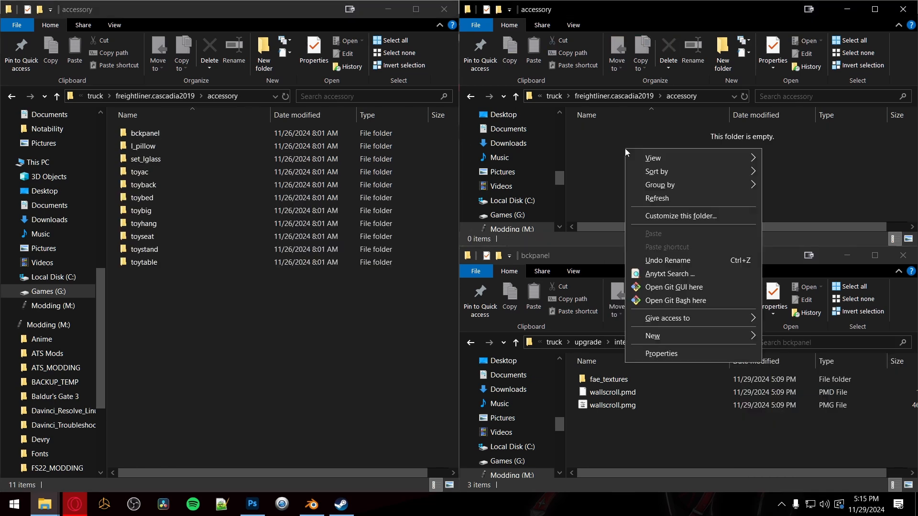
pyautogui.click(149, 136)
pyautogui.moveTo(149, 136); pyautogui.dragTo(681, 170)
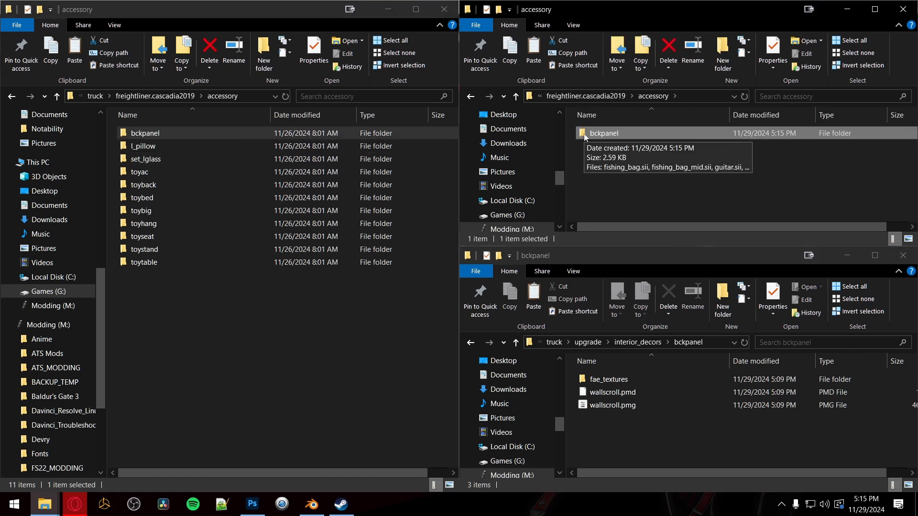
# Step: Delete fishing_bag.sii, fishing_bag_mid.sii, guitar.sii and hockey_stick.sii from the copied bckpanel folder
pyautogui.doubleClick(587, 134)
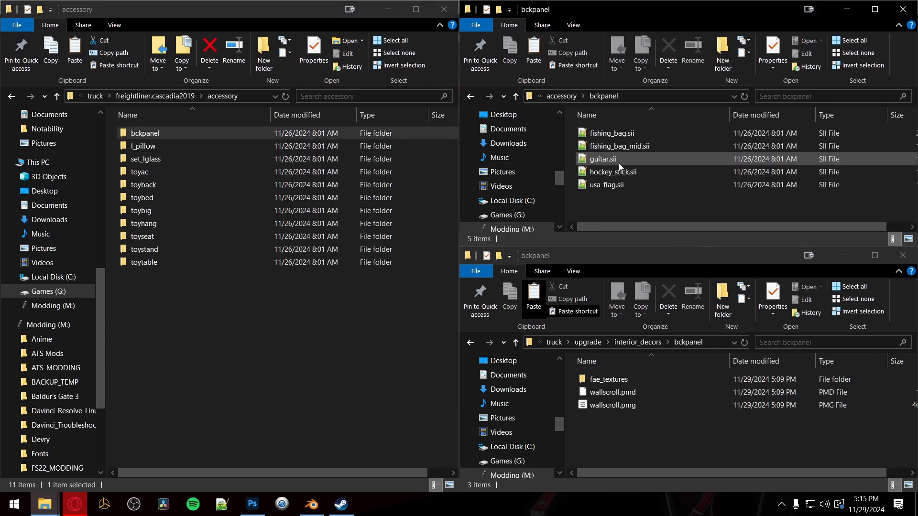
pyautogui.click(616, 171)
pyautogui.keyDown('shift'); pyautogui.click(611, 136); pyautogui.keyUp('shift')
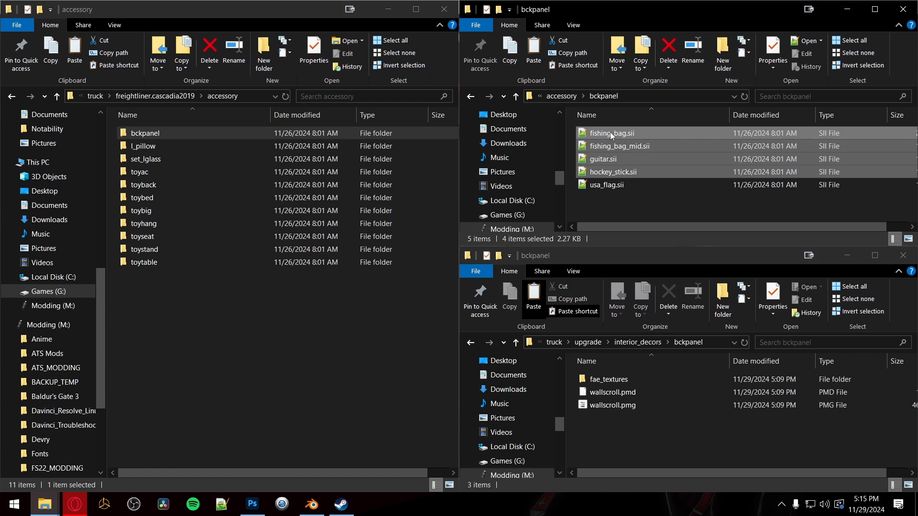
pyautogui.press('Delete')
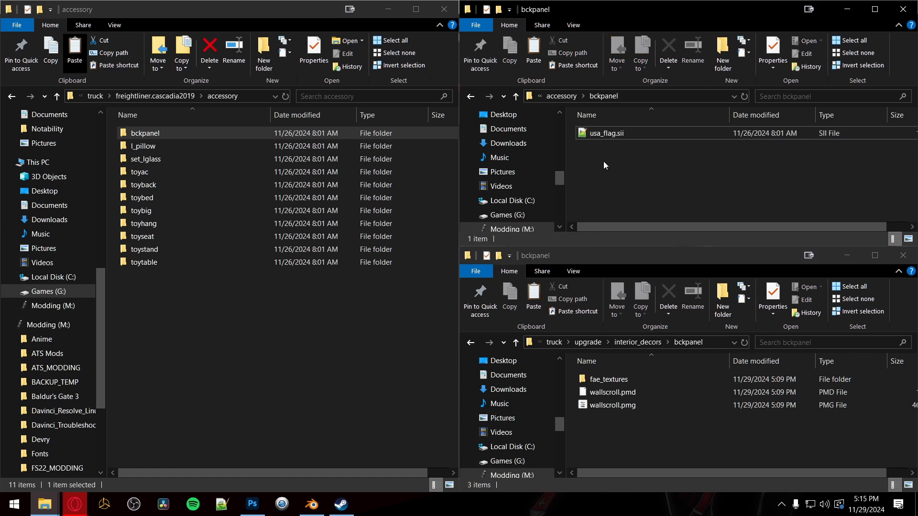
# Step: Rename usa_flag.sii in the mod's accessory/bckpanel folder to wallscroll.sii
pyautogui.click(600, 136)
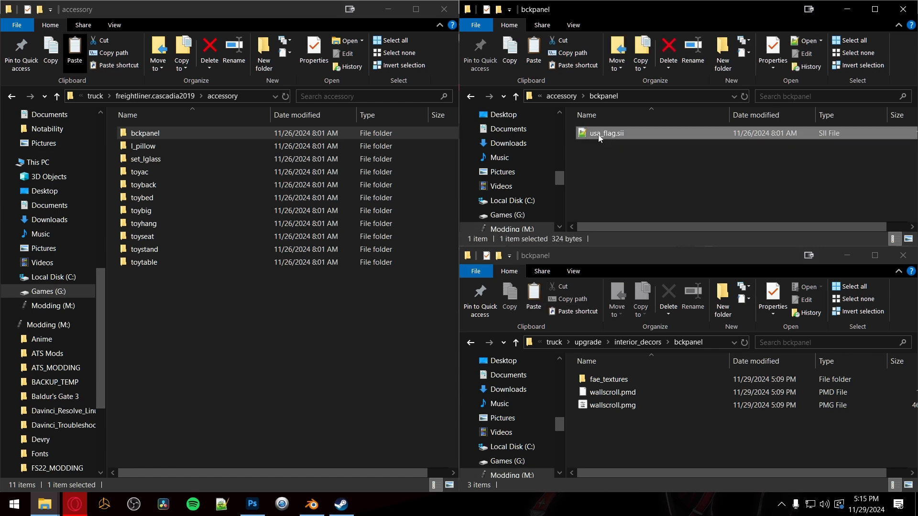
pyautogui.click(606, 134)
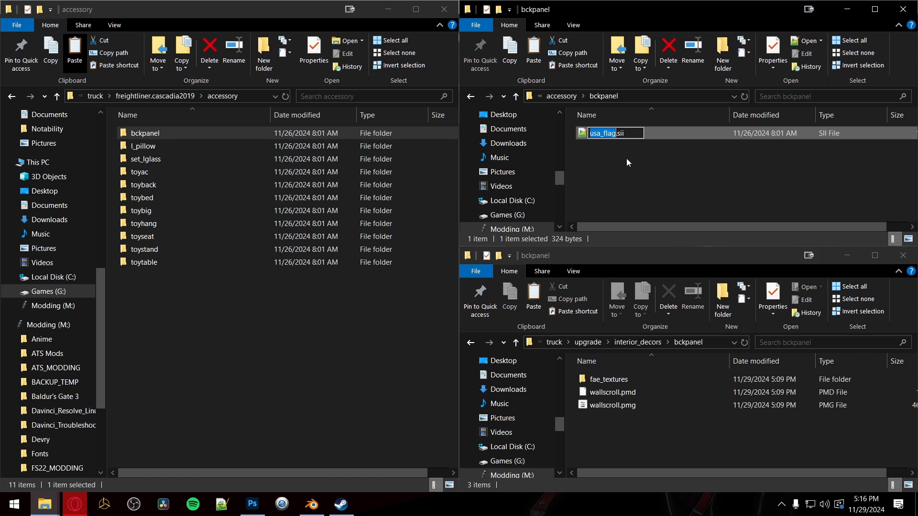
pyautogui.write('wallscroll')
pyautogui.press('Return')
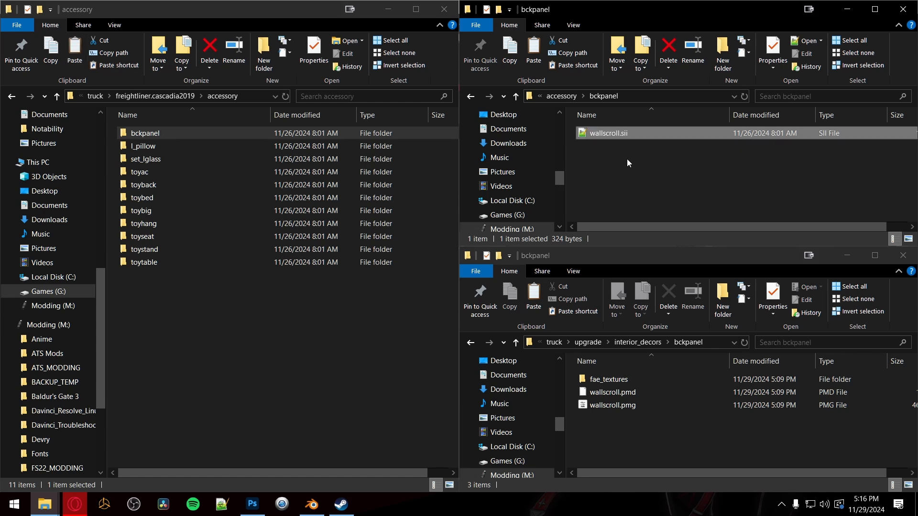
# Step: Open wallscroll.sii beside the folder windows and replace usa_flag in the accessory_addon_data identifier with the model's name, wallscroll
pyautogui.doubleClick(587, 134)
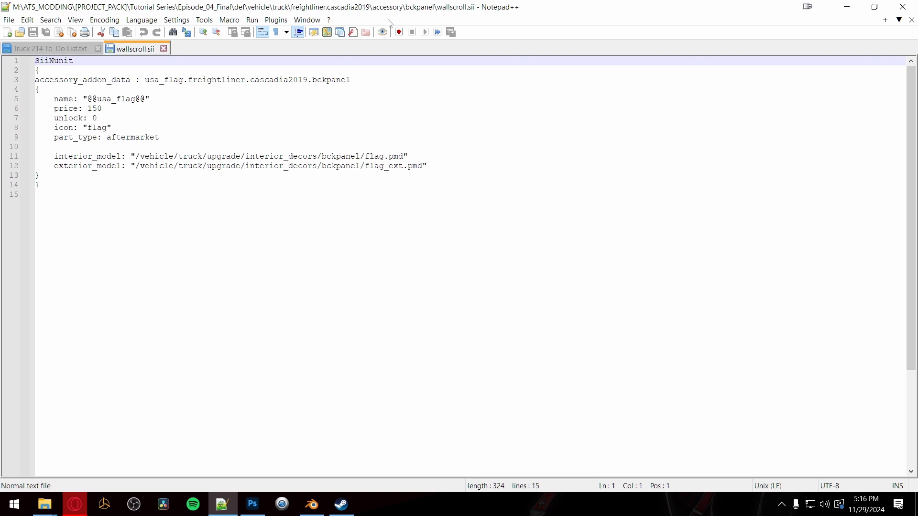
pyautogui.moveTo(376, 11); pyautogui.dragTo(3, 100)
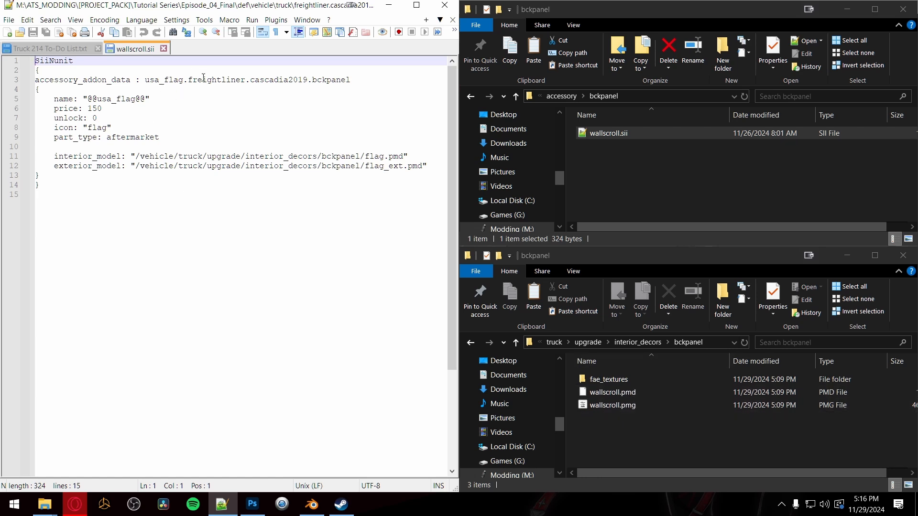
pyautogui.doubleClick(160, 79)
pyautogui.click(606, 394)
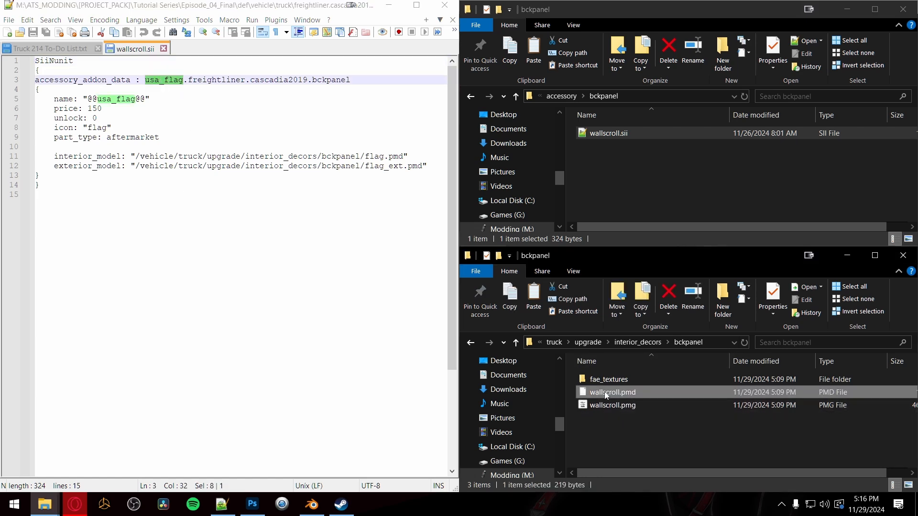
pyautogui.press('F2')
pyautogui.hotkey('ctrl', 'c')
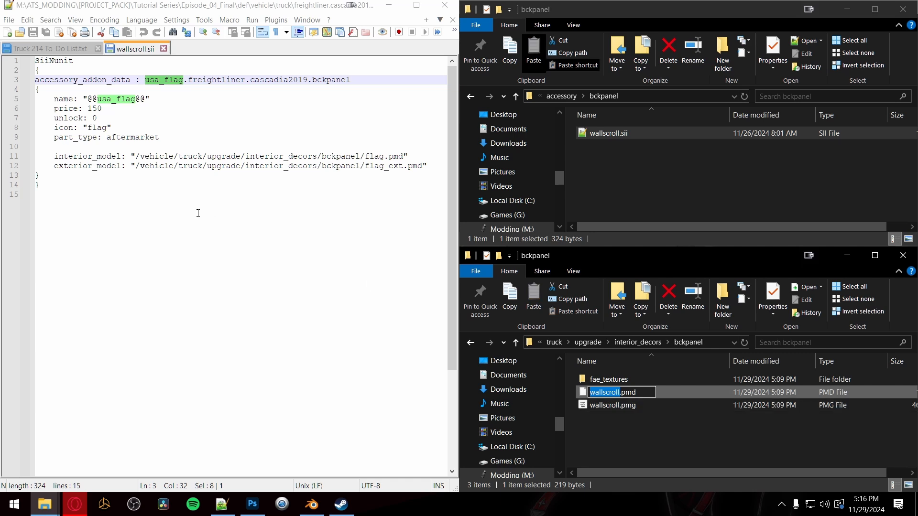
pyautogui.doubleClick(166, 80)
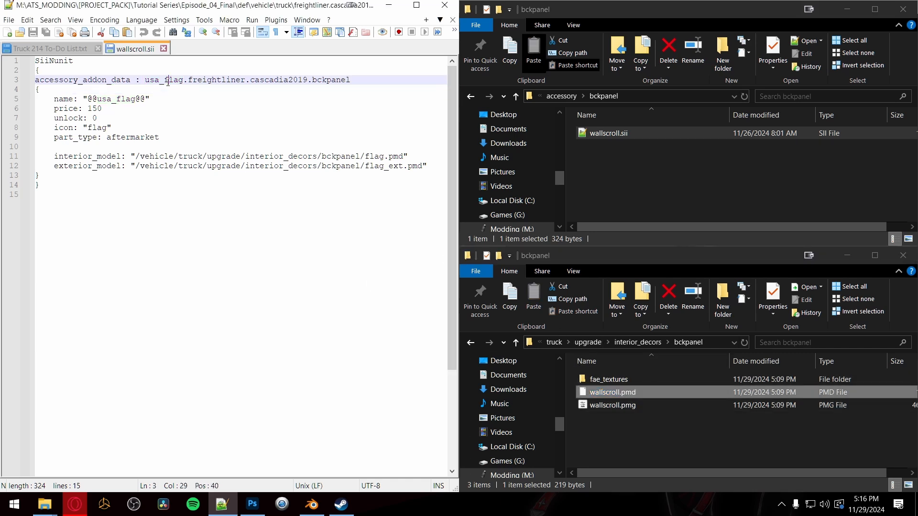
pyautogui.hotkey('ctrl', 'v')
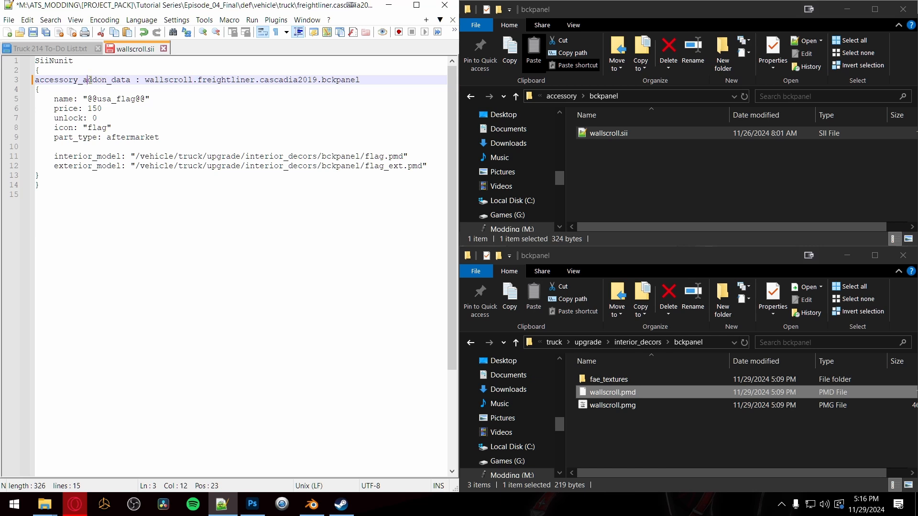
# Step: Examine the parts of the accessory_addon_data line: unit name, truck brand, truck model and accessory folder
pyautogui.doubleClick(96, 82)
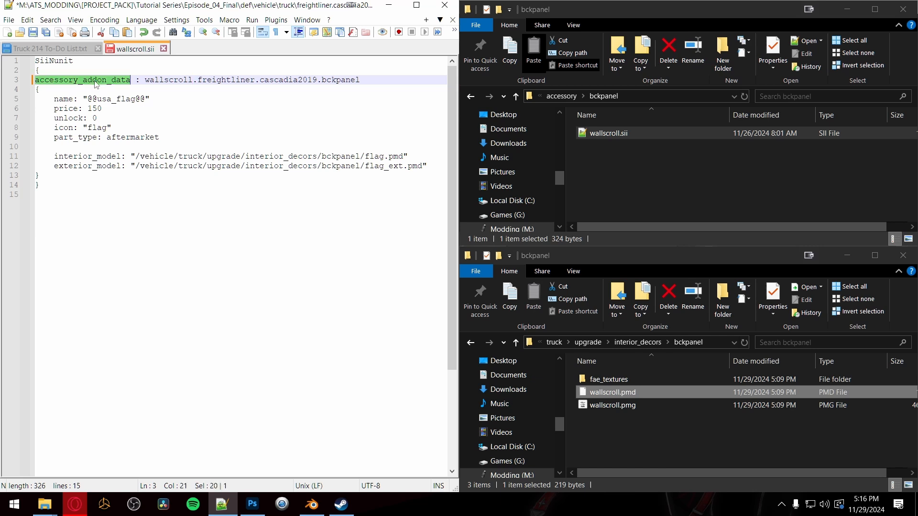
pyautogui.doubleClick(169, 80)
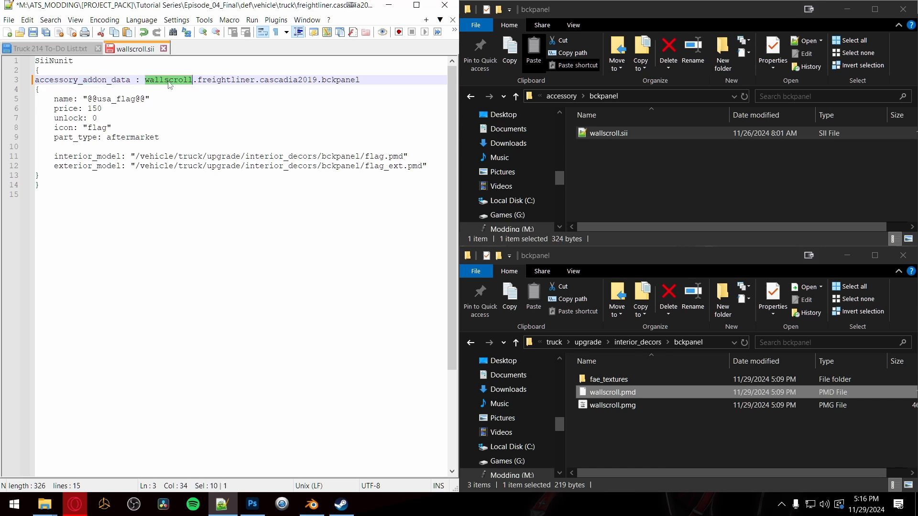
pyautogui.doubleClick(237, 81)
pyautogui.doubleClick(300, 80)
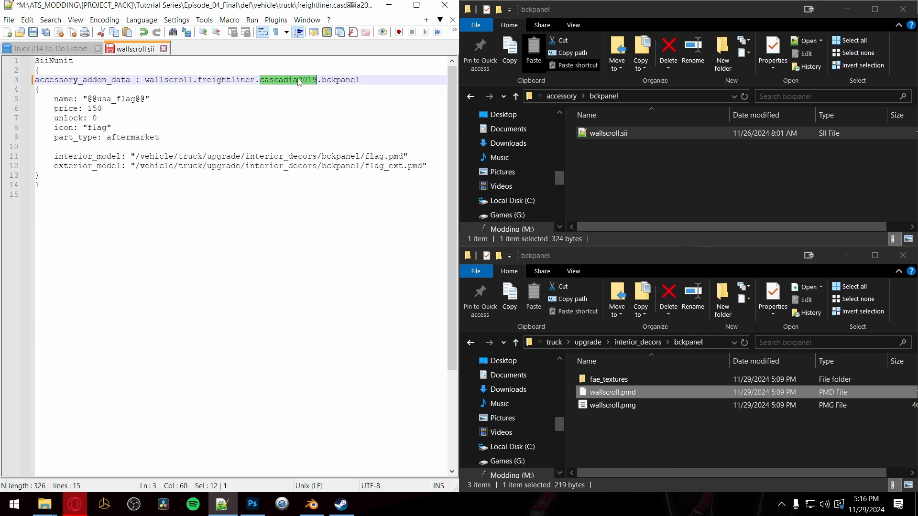
pyautogui.doubleClick(338, 80)
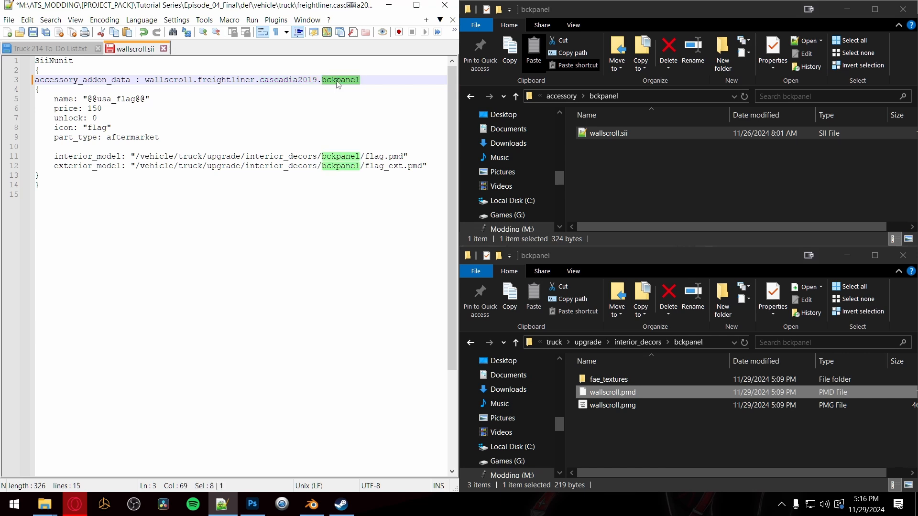
pyautogui.moveTo(145, 80); pyautogui.dragTo(398, 80)
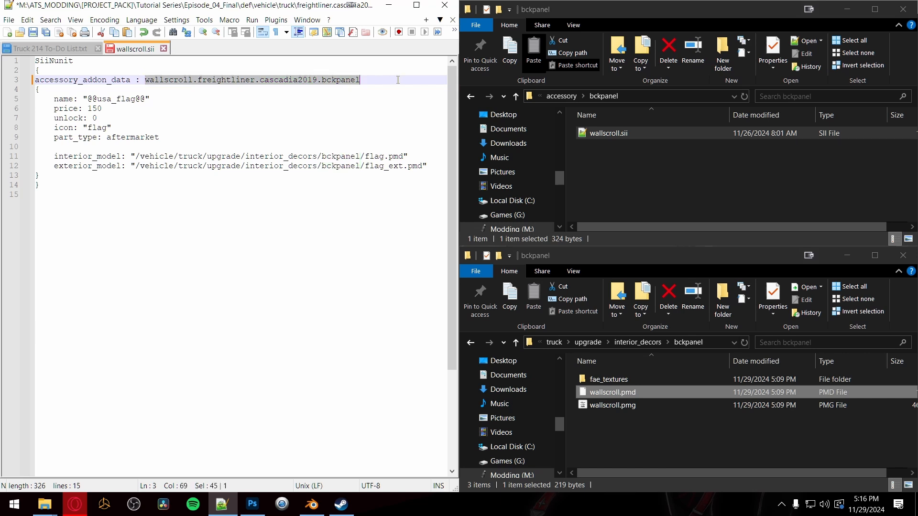
pyautogui.click(365, 95)
pyautogui.doubleClick(156, 80)
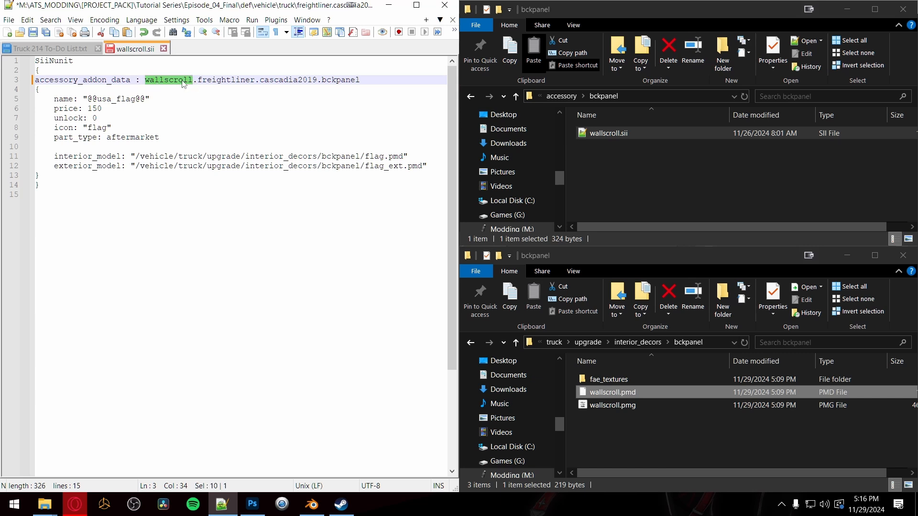
# Step: Compare the wallscroll name in the definition with the mod's file names and the root object in Blender
pyautogui.click(628, 441)
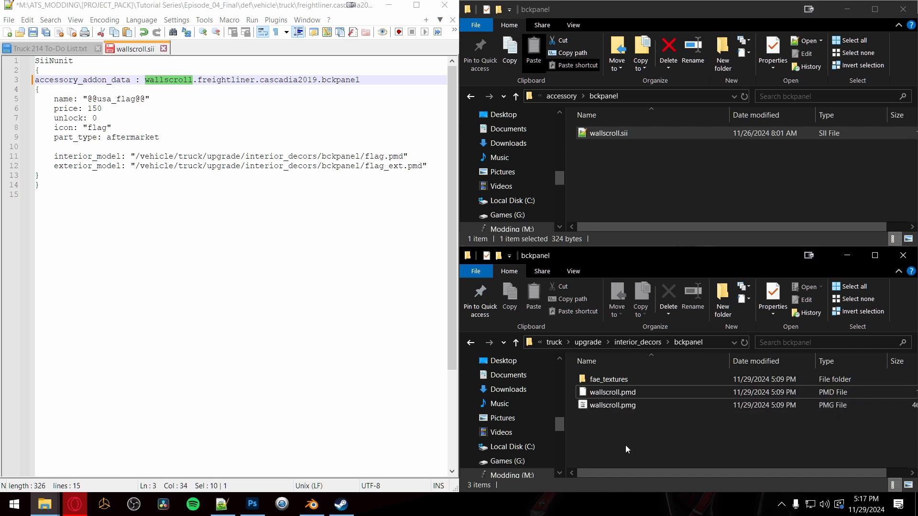
pyautogui.click(662, 172)
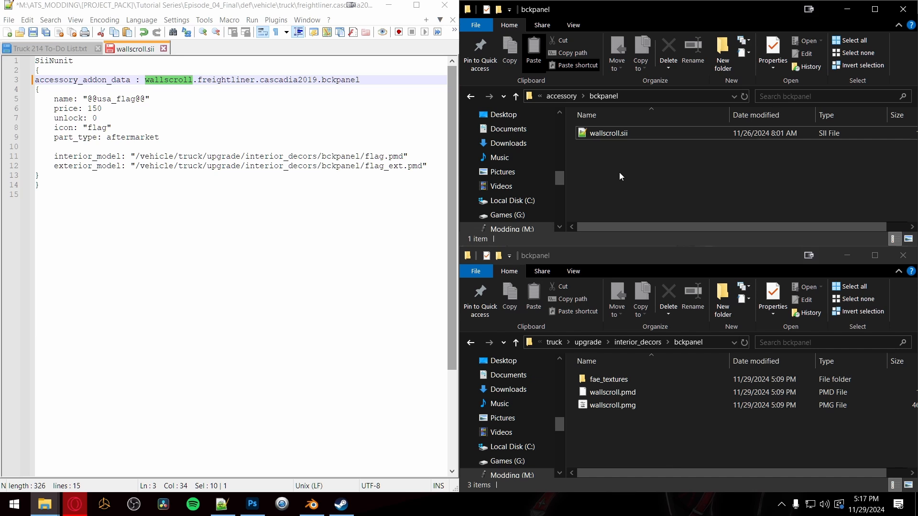
pyautogui.click(183, 85)
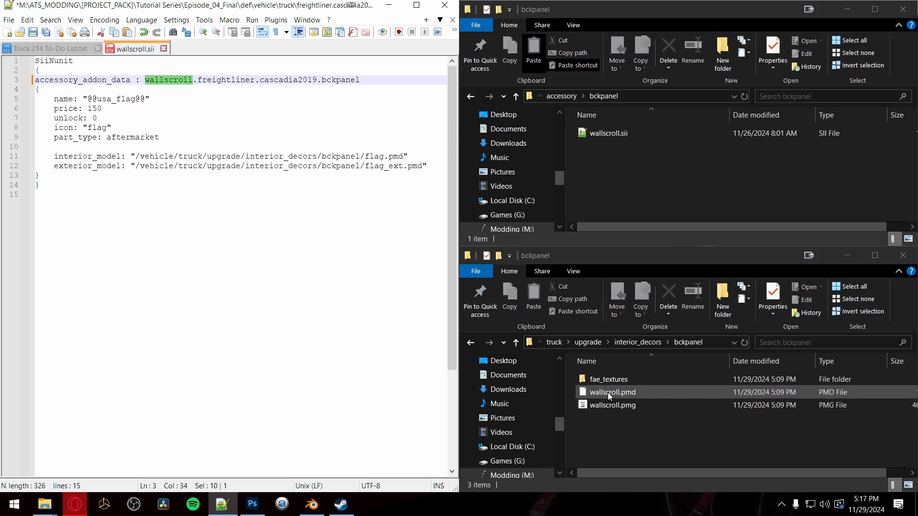
pyautogui.click(312, 505)
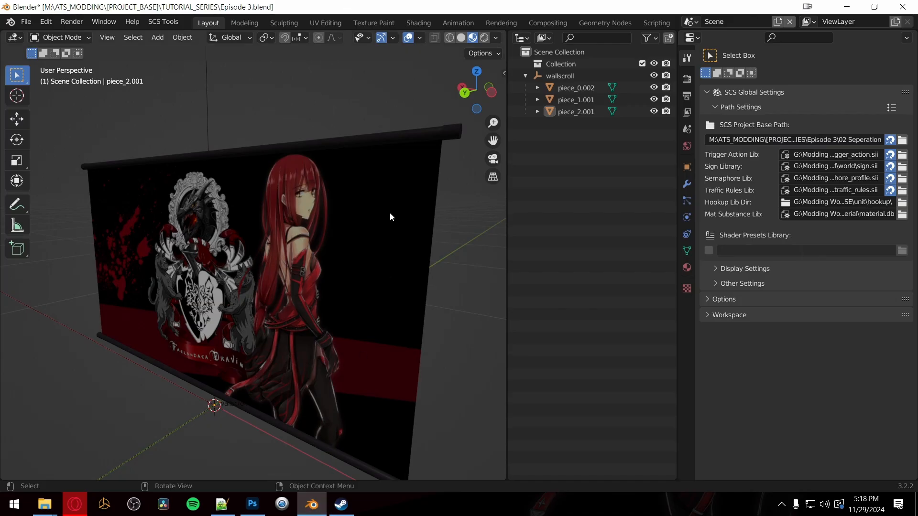
pyautogui.click(597, 76)
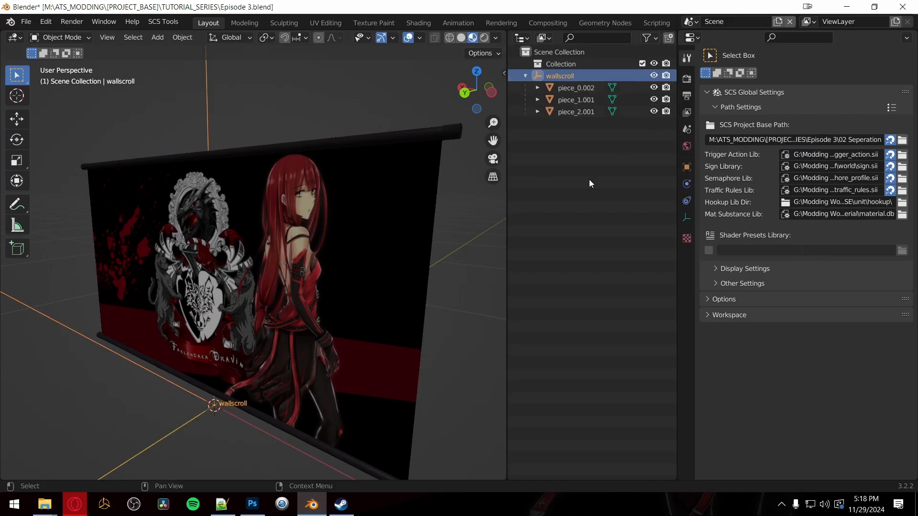
pyautogui.click(847, 7)
# Step: Check the length of the wallscroll name in the accessory_addon_data identifier, stepping through its characters
pyautogui.doubleClick(180, 82)
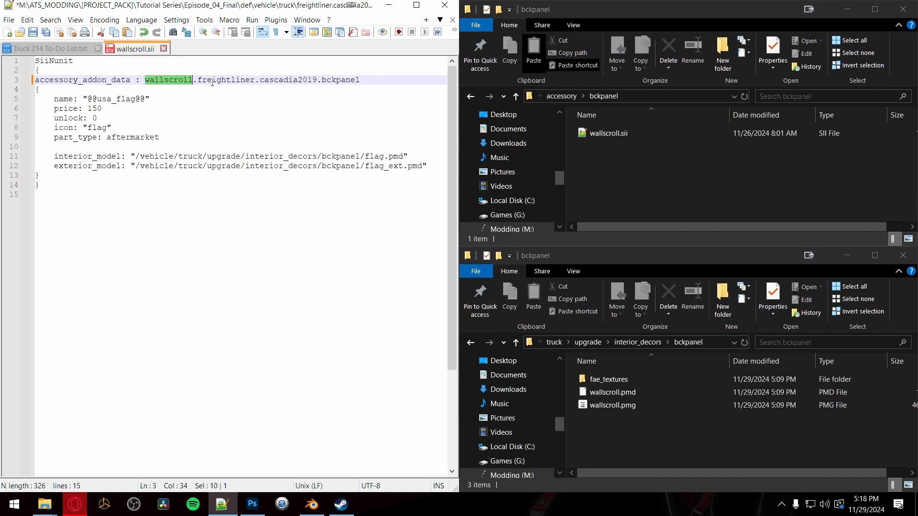
pyautogui.click(184, 81)
pyautogui.doubleClick(179, 80)
pyautogui.doubleClick(215, 81)
pyautogui.doubleClick(181, 82)
pyautogui.press('Right')
pyautogui.press('Right')
pyautogui.press('Right')
pyautogui.press('Right')
pyautogui.press('Right')
pyautogui.press('Right')
pyautogui.press('Right')
pyautogui.press('Right')
pyautogui.press('Right')
pyautogui.press('Right')
pyautogui.press('Right')
pyautogui.press('Right')
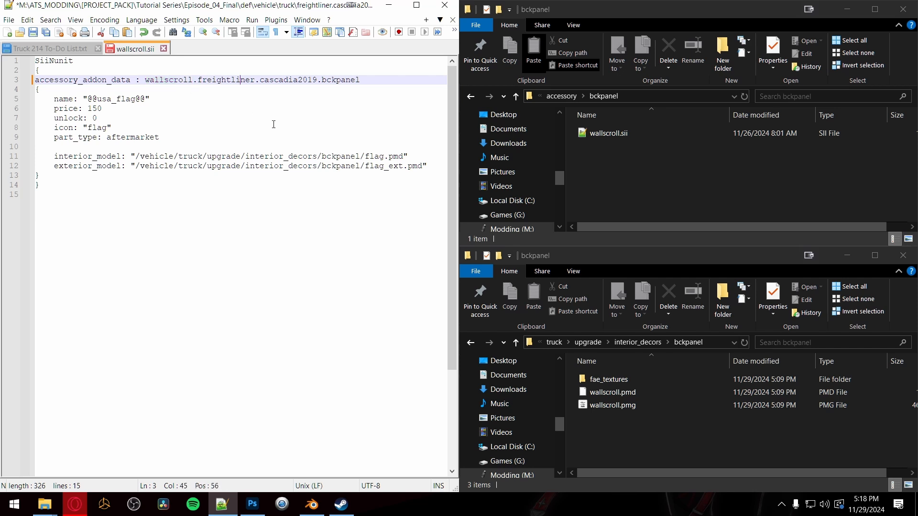
pyautogui.press('Left')
pyautogui.press('Left')
pyautogui.press('Left')
pyautogui.press('Left')
pyautogui.press('Left')
pyautogui.press('Left')
pyautogui.press('Left')
pyautogui.press('Left')
pyautogui.press('Left')
pyautogui.press('Left')
pyautogui.press('Left')
pyautogui.press('Left')
# Step: Review each dot-separated segment of the wallscroll.freightliner.cascadia2019.bckpanel identifier
pyautogui.doubleClick(286, 80)
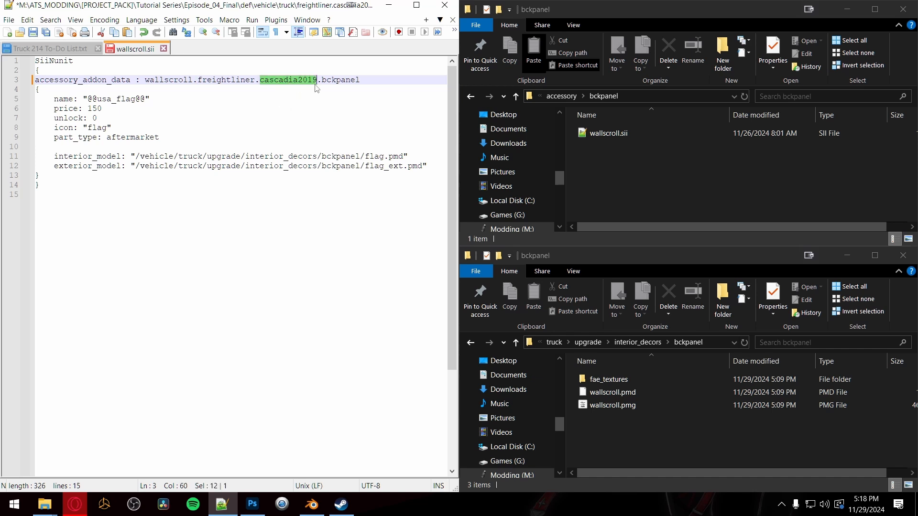
pyautogui.doubleClick(346, 80)
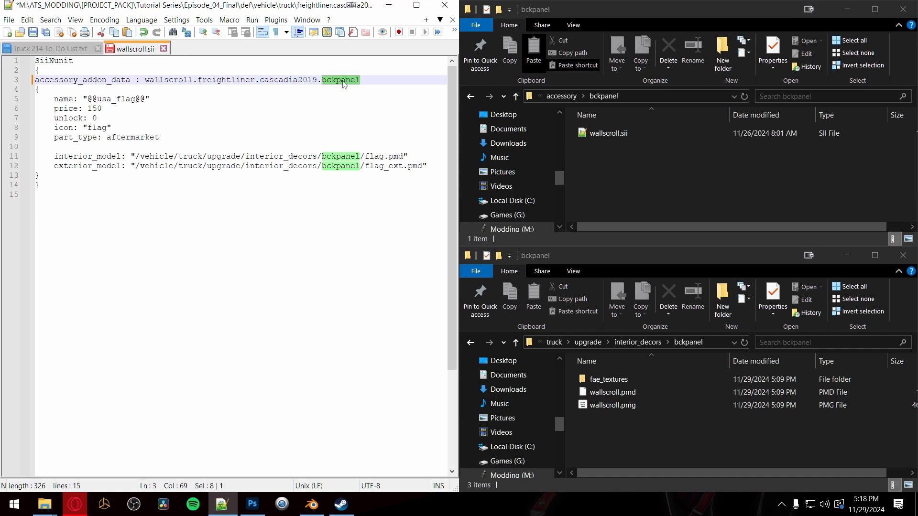
pyautogui.doubleClick(162, 79)
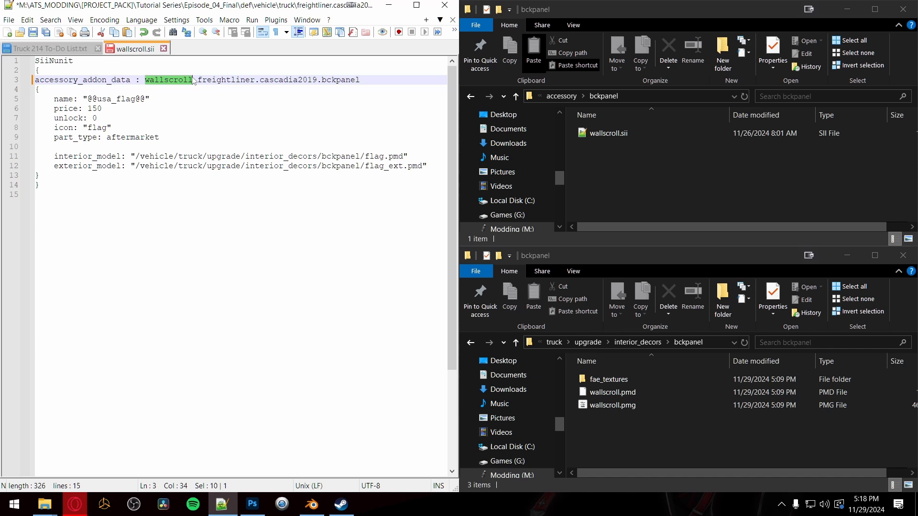
pyautogui.doubleClick(224, 80)
pyautogui.doubleClick(288, 80)
pyautogui.doubleClick(341, 80)
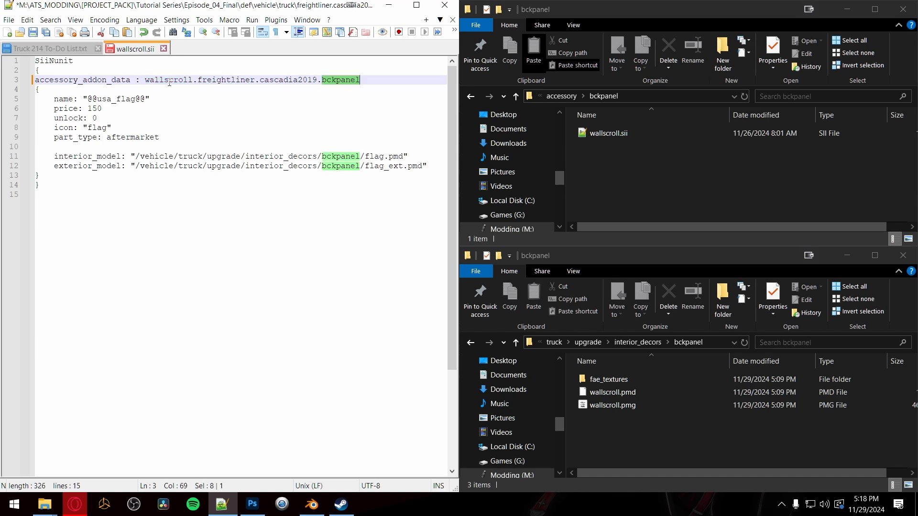
pyautogui.doubleClick(169, 80)
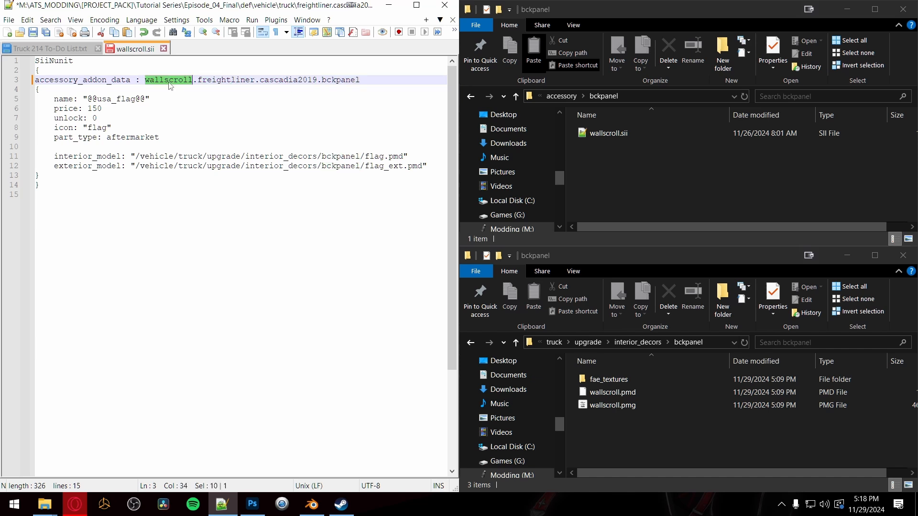
pyautogui.click(196, 78)
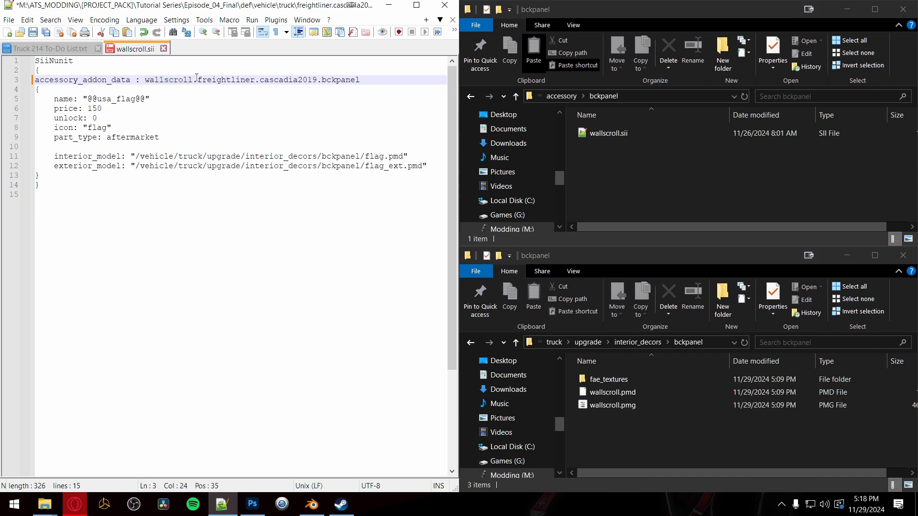
pyautogui.click(174, 80)
pyautogui.moveTo(87, 99); pyautogui.dragTo(145, 100)
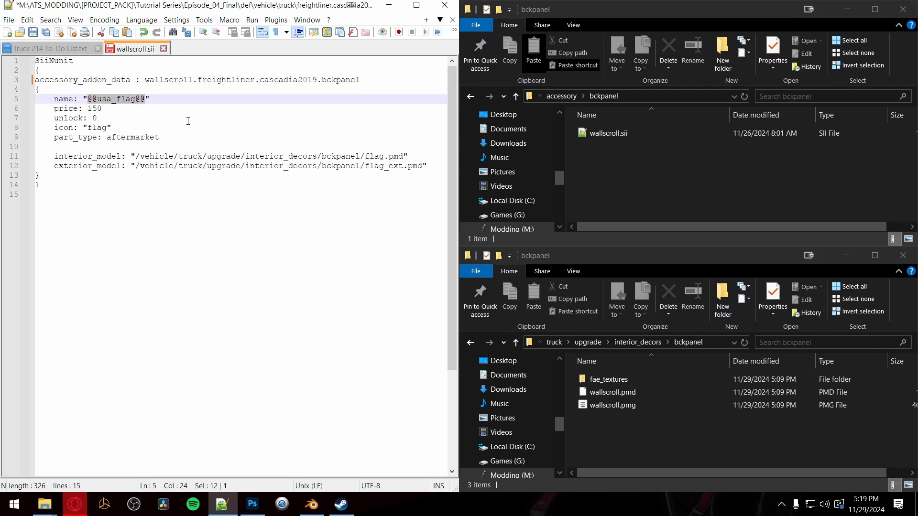
pyautogui.write('Elesis Wallscroll')
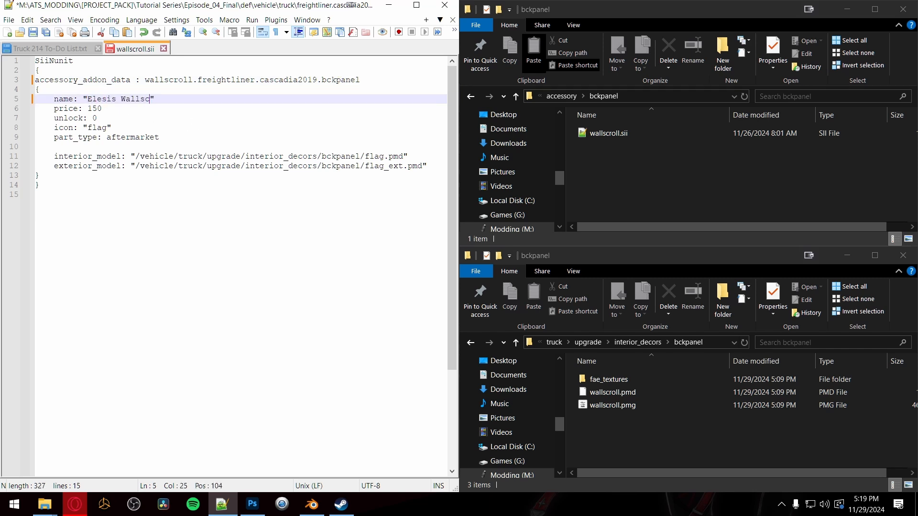
pyautogui.doubleClick(146, 99)
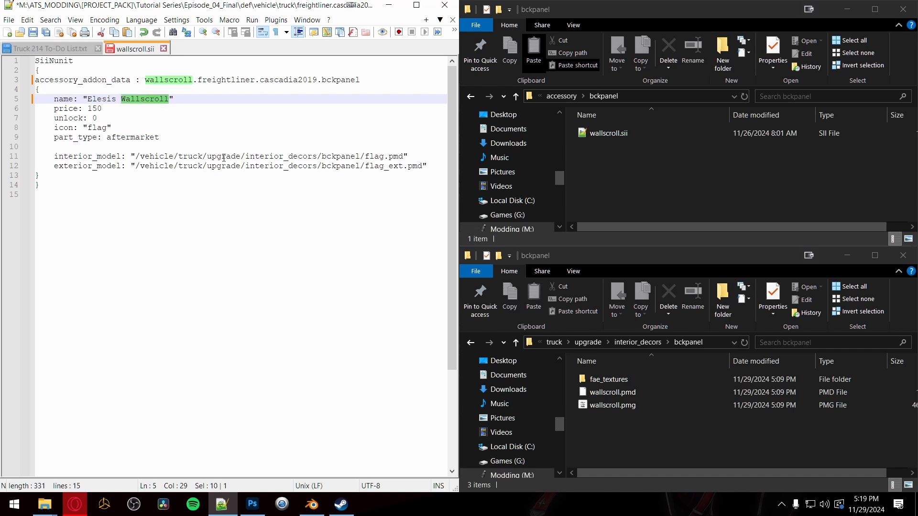
pyautogui.press('BackSpace')
pyautogui.press('BackSpace')
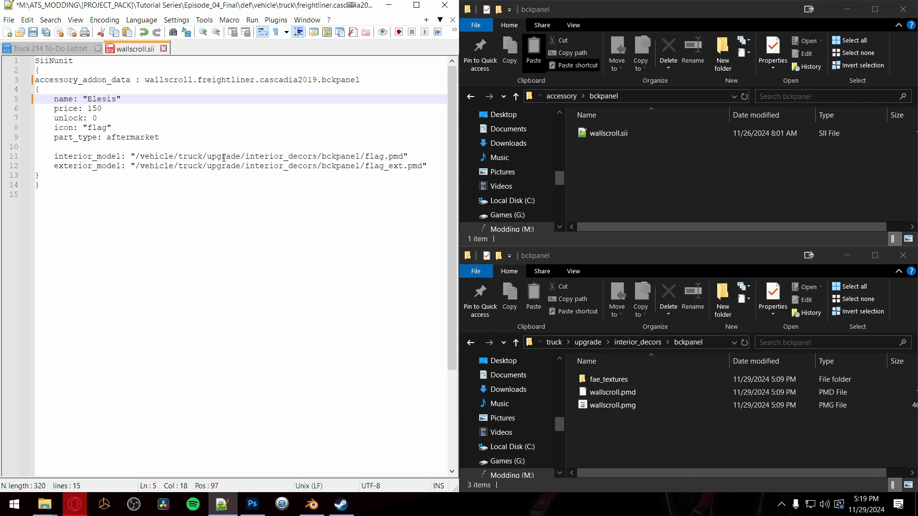
# Step: Set the accessory's price to 20 in wallscroll.sii
pyautogui.doubleClick(97, 111)
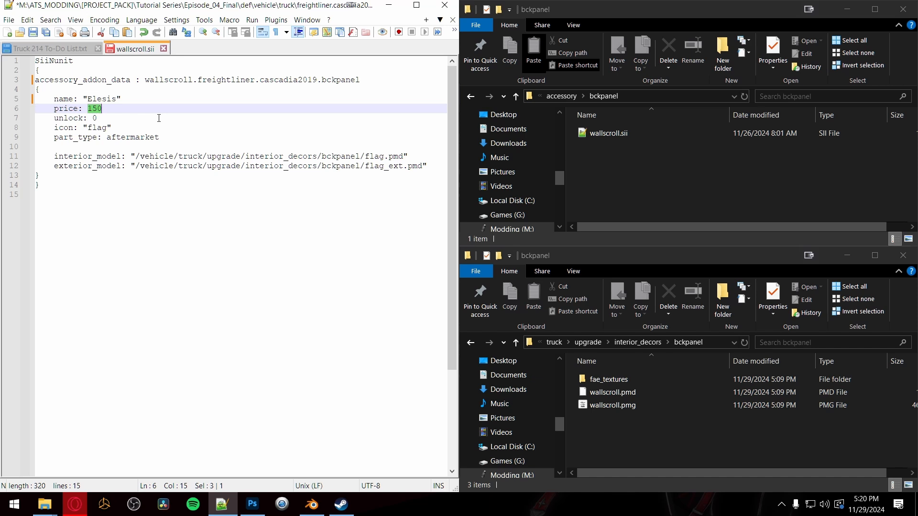
pyautogui.write('20')
pyautogui.press('Down')
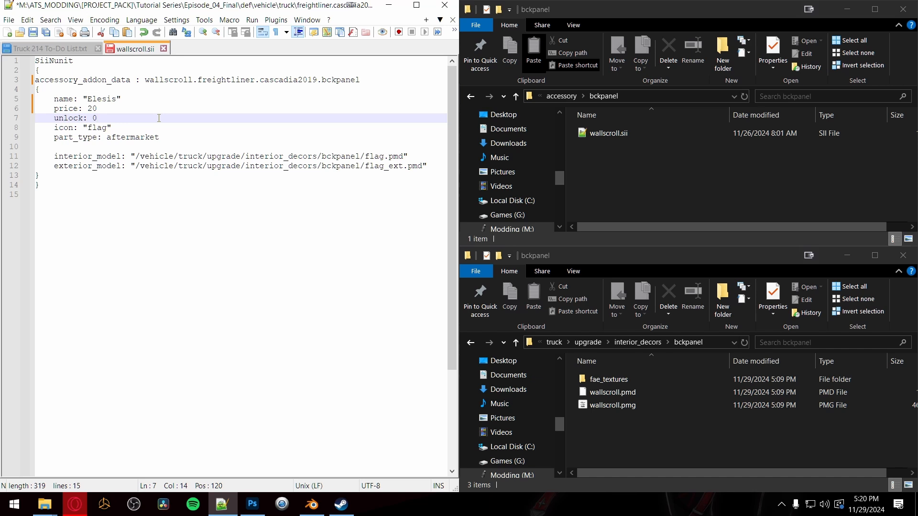
# Step: Review the unlock and icon entries in wallscroll.sii and select the whole icon entry
pyautogui.press('Down')
pyautogui.press('Right')
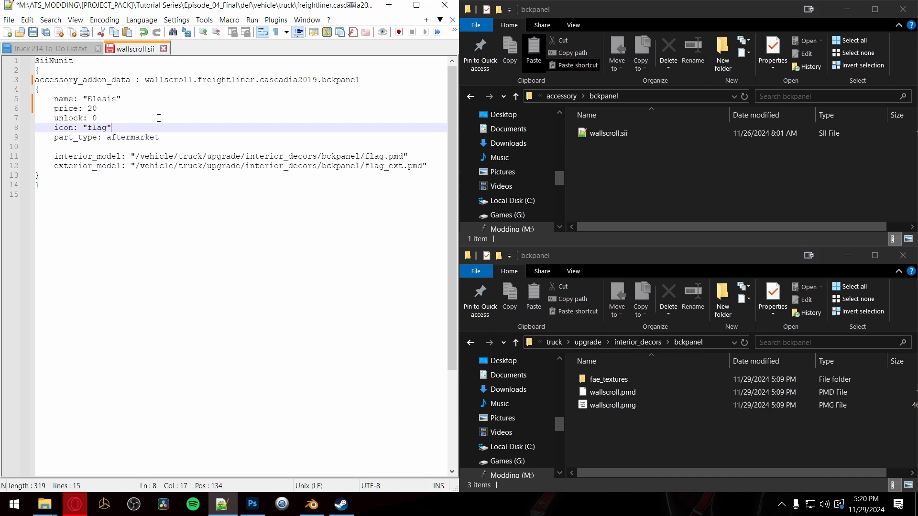
pyautogui.press('Up')
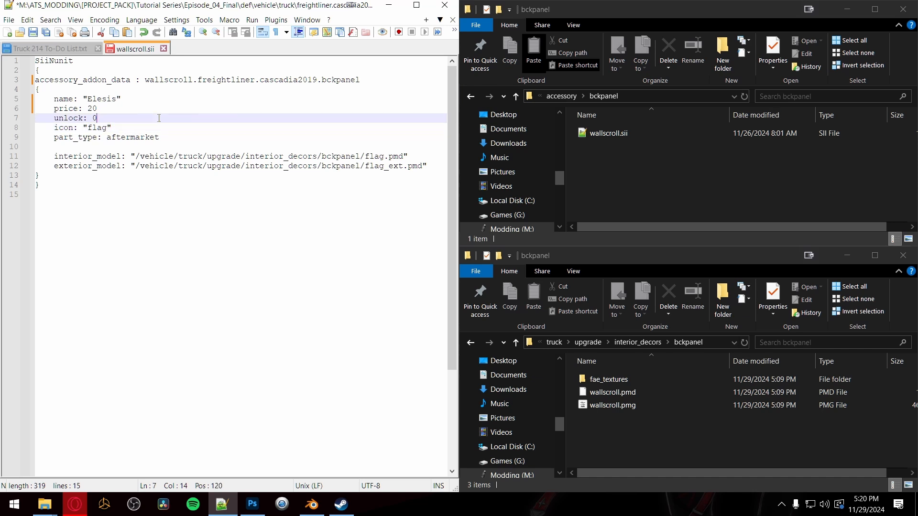
pyautogui.press('Down')
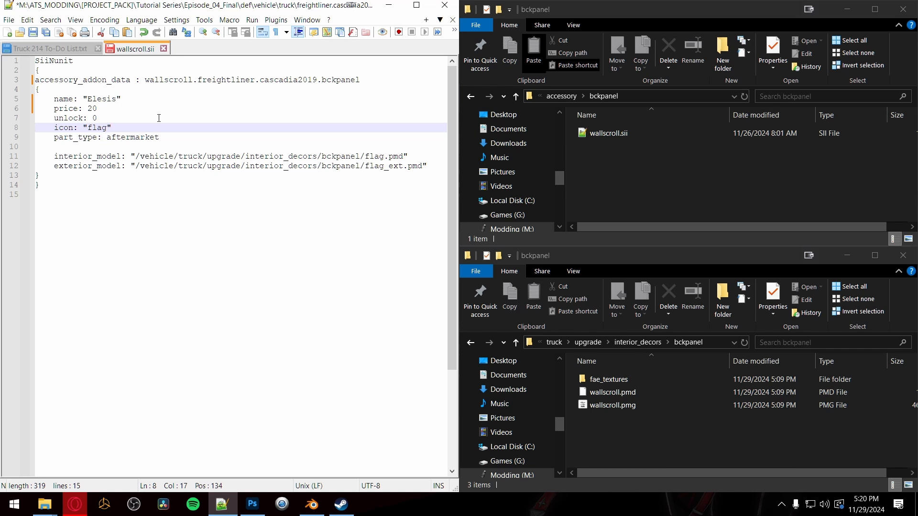
pyautogui.doubleClick(100, 127)
pyautogui.click(136, 128)
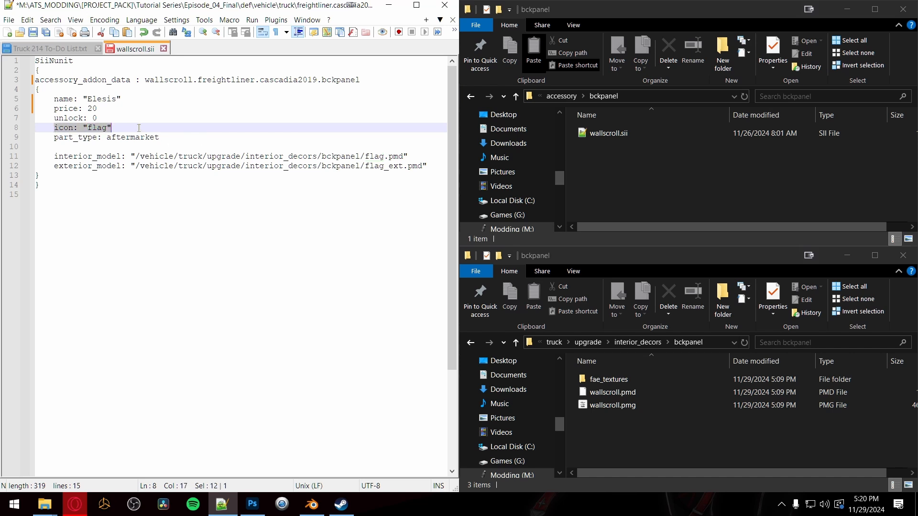
# Step: Review the icon entry's flag value and the part_type entry's aftermarket value in wallscroll.sii
pyautogui.moveTo(126, 128); pyautogui.dragTo(55, 132)
pyautogui.click(68, 129)
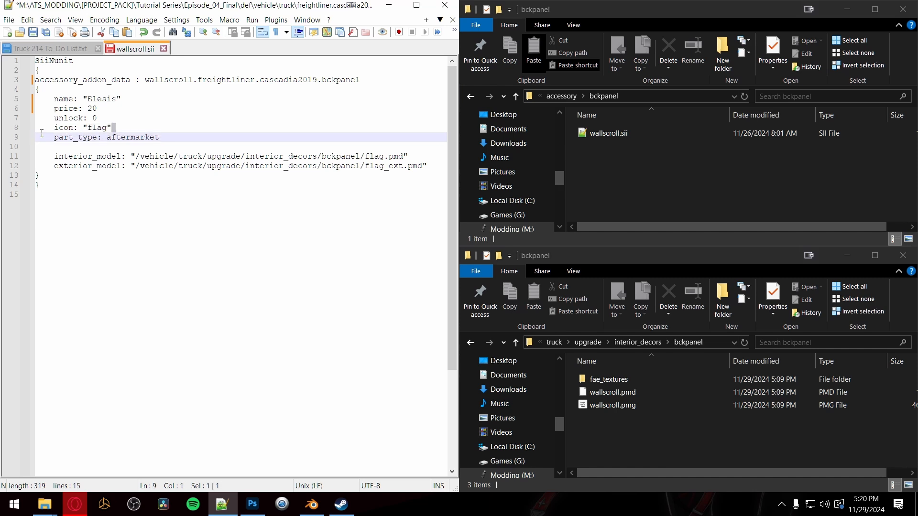
pyautogui.click(127, 128)
pyautogui.doubleClick(95, 129)
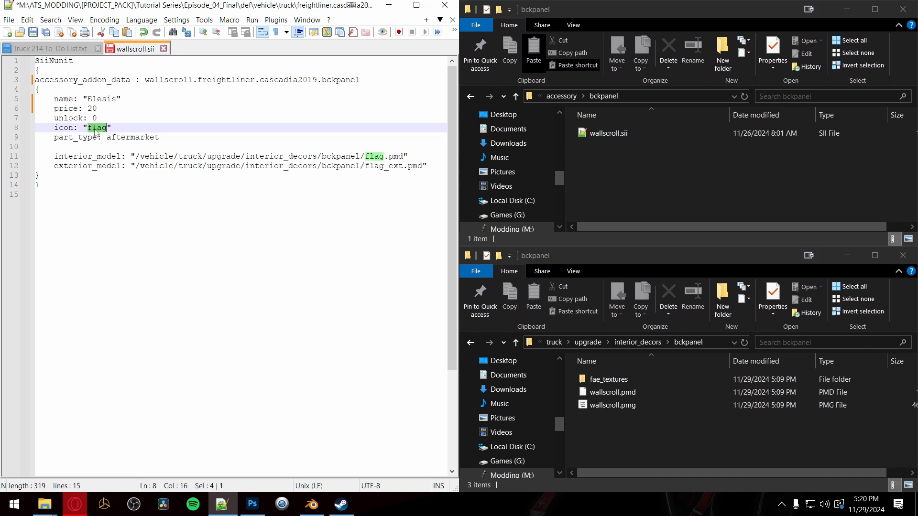
pyautogui.doubleClick(115, 138)
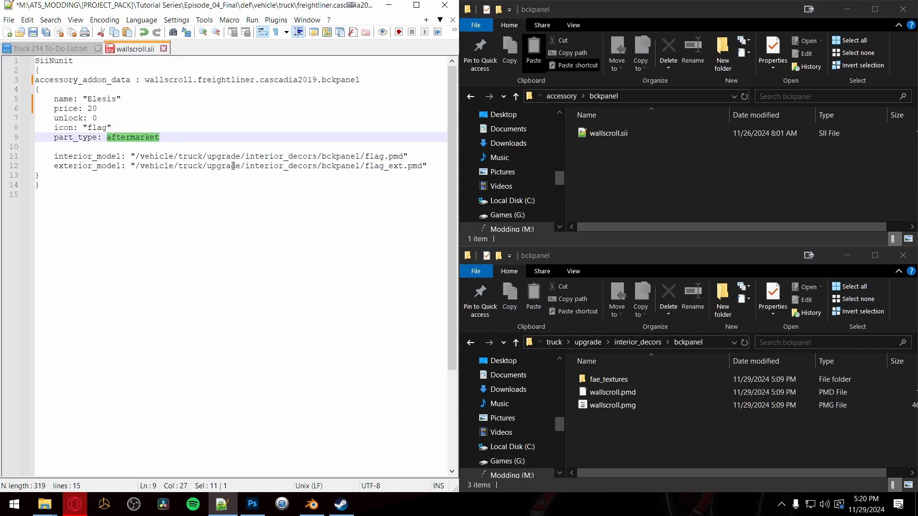
# Step: Change the file name in both the interior_model and exterior_model paths of wallscroll.sii to wallscroll.pmd
pyautogui.moveTo(58, 156); pyautogui.dragTo(214, 158)
pyautogui.click(169, 157)
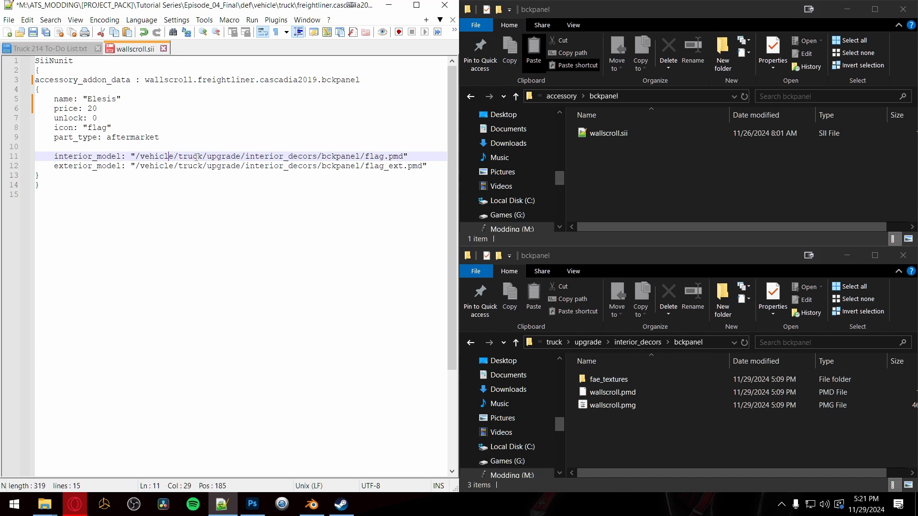
pyautogui.doubleClick(377, 156)
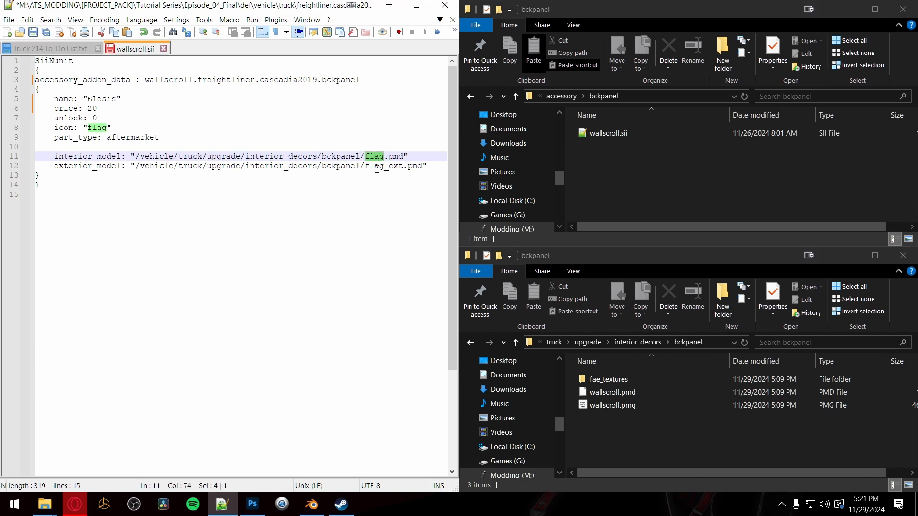
pyautogui.write('wallscroll')
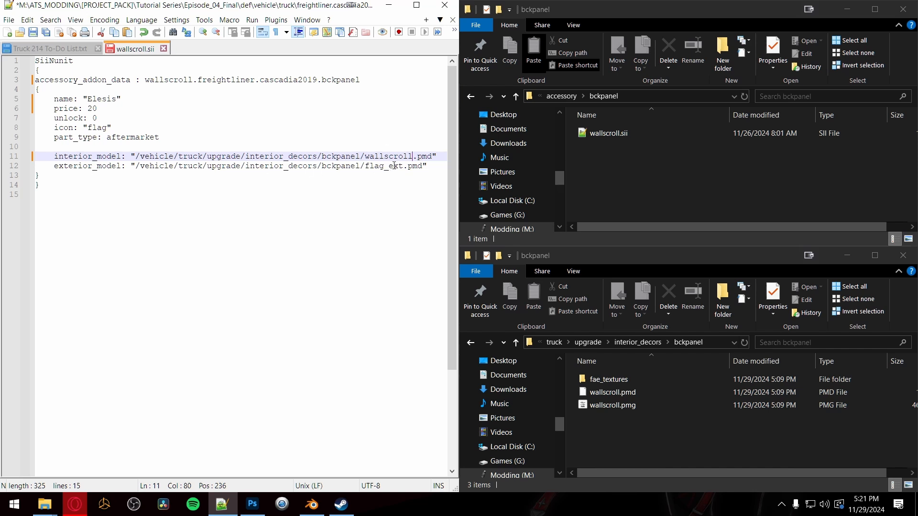
pyautogui.doubleClick(395, 166)
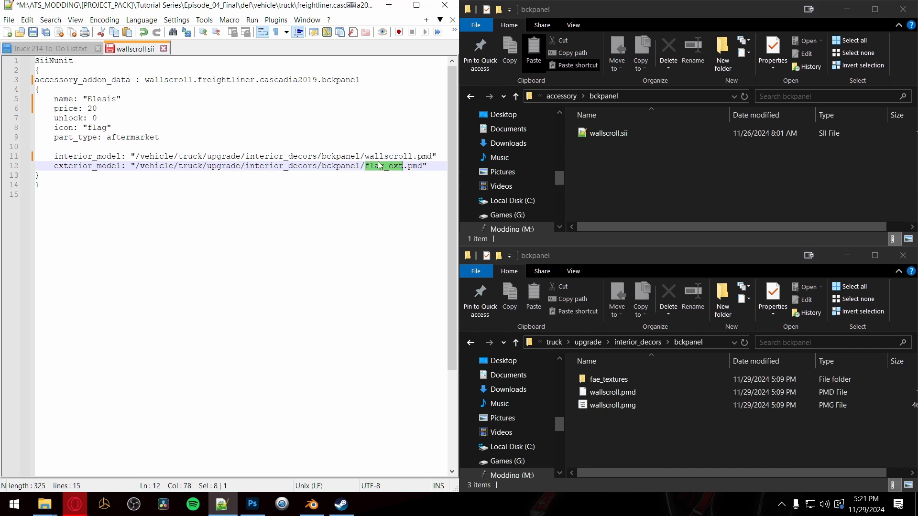
pyautogui.write('wallscroll')
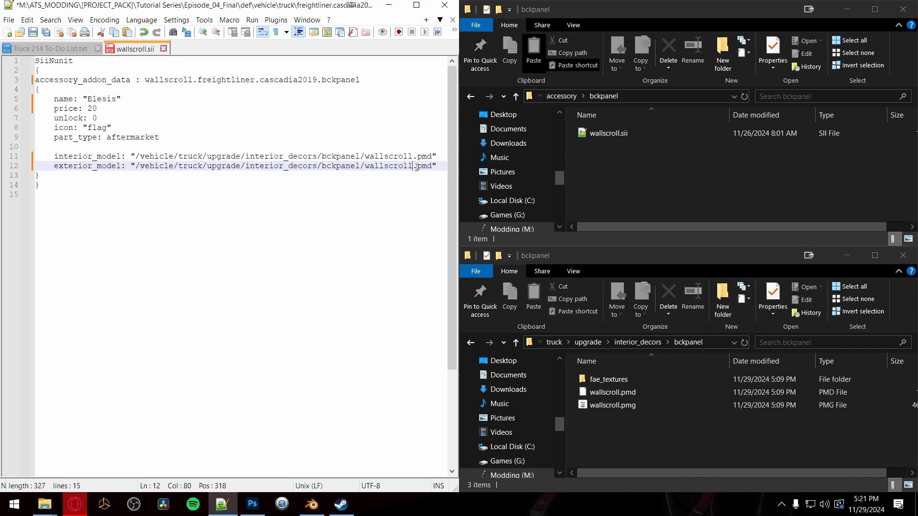
# Step: Comment out the exterior_model line in wallscroll.sii with a leading #
pyautogui.moveTo(417, 167); pyautogui.dragTo(53, 167)
pyautogui.click(107, 167)
pyautogui.press('Home')
pyautogui.write('#')
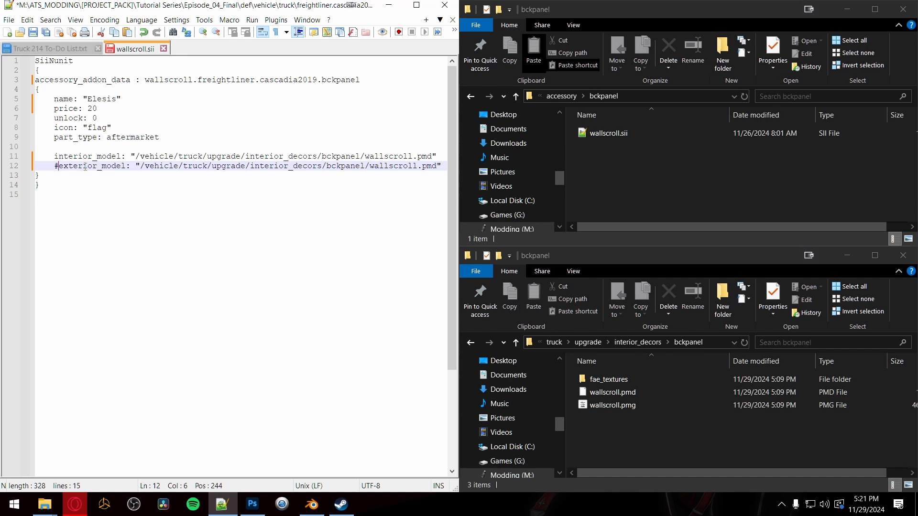
# Step: Examine the commented-out exterior_model line, from its # marker through the end of the model path
pyautogui.moveTo(55, 166); pyautogui.dragTo(141, 168)
pyautogui.click(101, 168)
pyautogui.click(56, 167)
pyautogui.moveTo(56, 166); pyautogui.dragTo(442, 167)
pyautogui.click(74, 167)
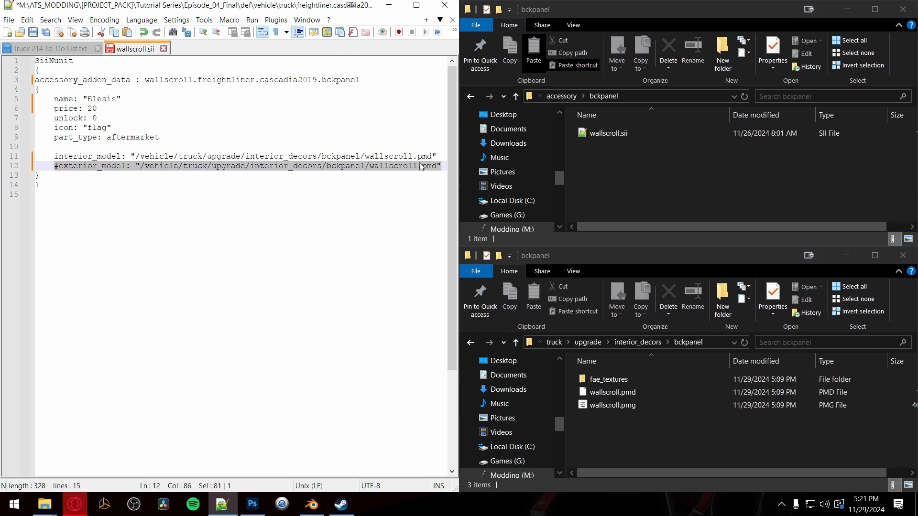
pyautogui.click(58, 167)
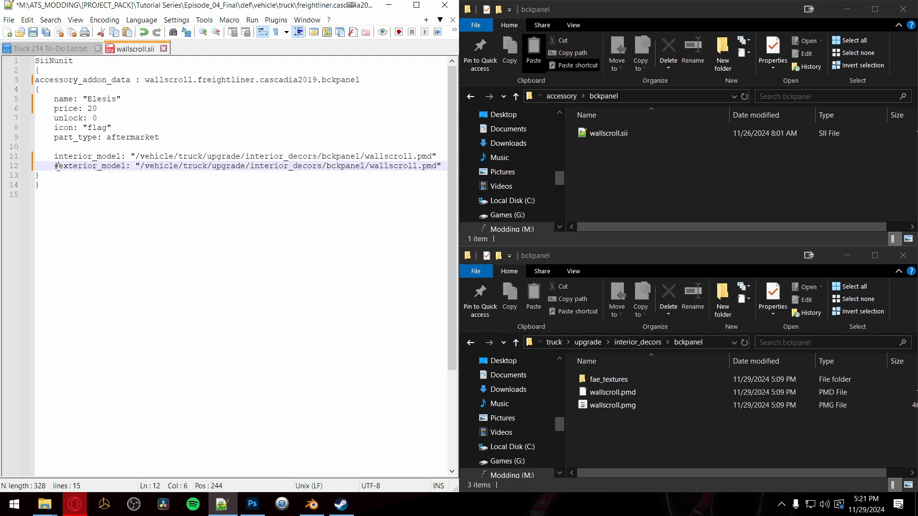
pyautogui.tripleClick(58, 167)
pyautogui.moveTo(58, 167); pyautogui.dragTo(444, 168)
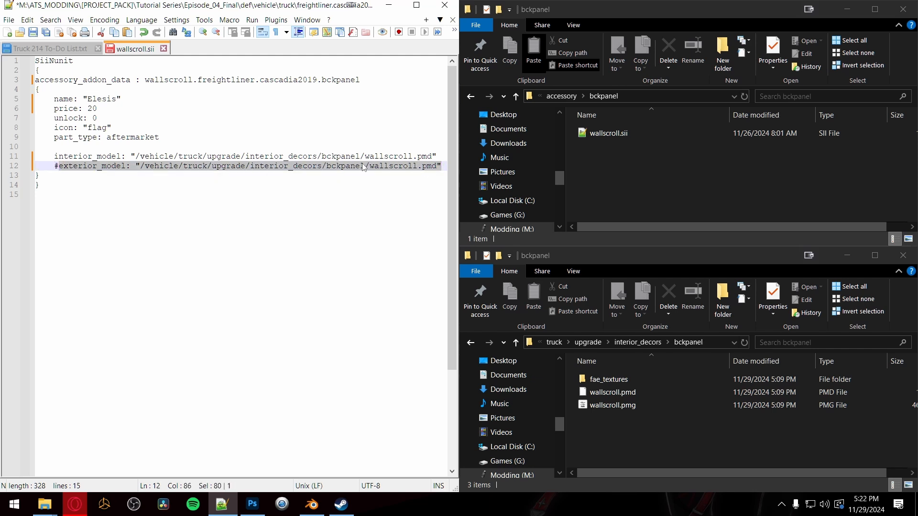
pyautogui.click(157, 192)
pyautogui.doubleClick(88, 168)
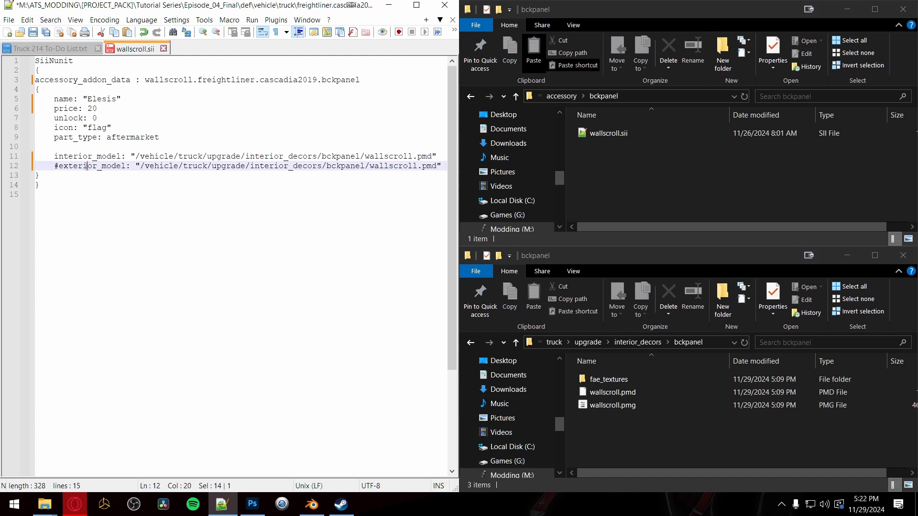
pyautogui.click(126, 196)
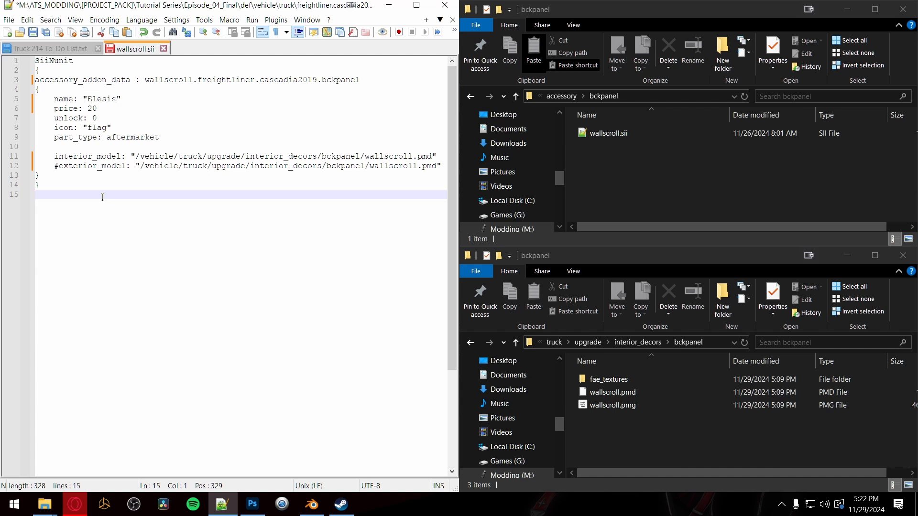
# Step: Save the edited wallscroll.sii, recheck its icon and exterior_model entries, and switch to Blender
pyautogui.hotkey('ctrl', 's')
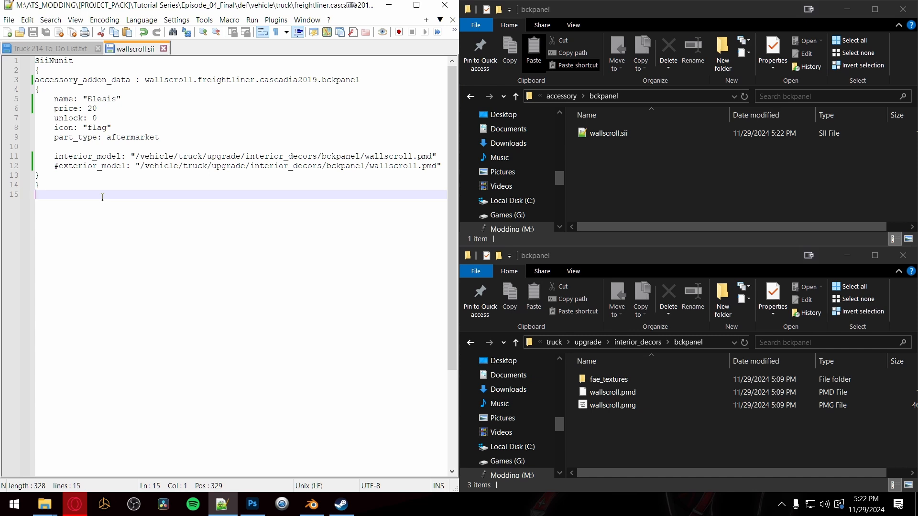
pyautogui.doubleClick(98, 127)
pyautogui.doubleClick(93, 165)
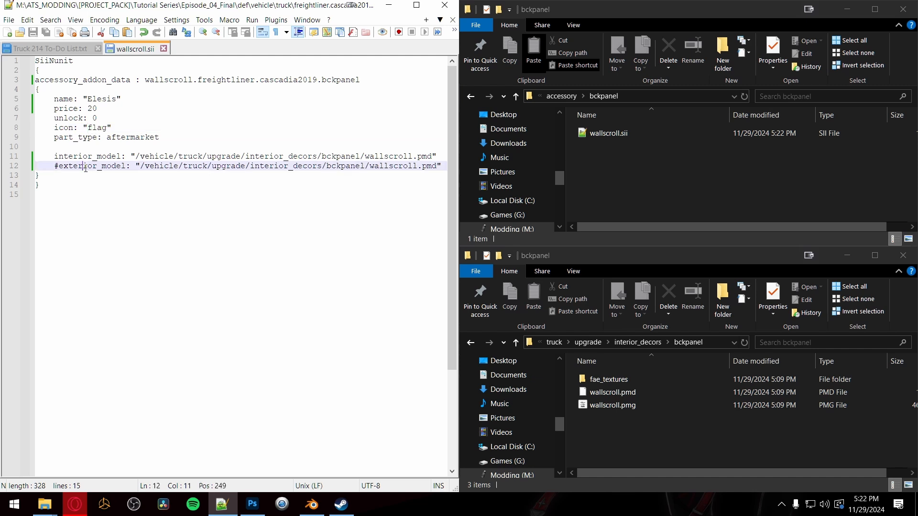
pyautogui.click(214, 163)
pyautogui.click(311, 504)
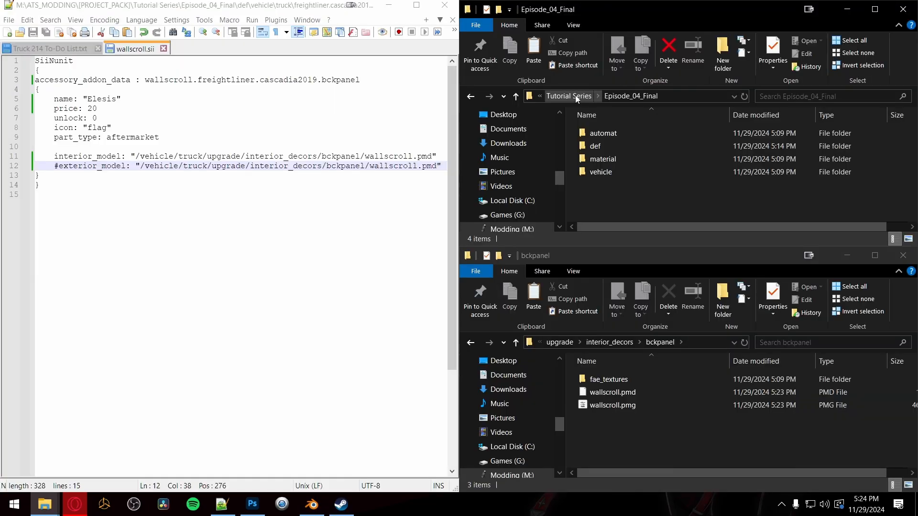
# Step: Copy the Episode_04_Final folder from Tutorial Series into the mod folder under Documents > American Truck Simulator
pyautogui.click(577, 97)
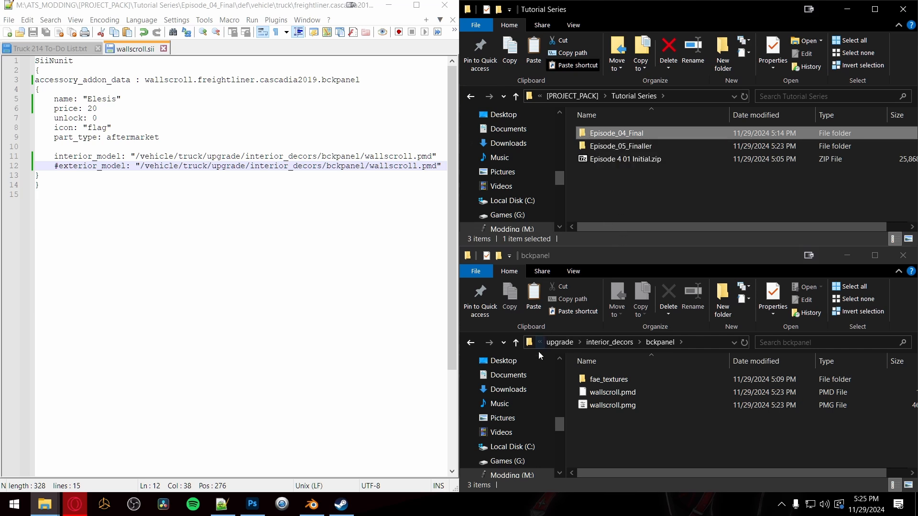
pyautogui.scroll(5, 503, 430)
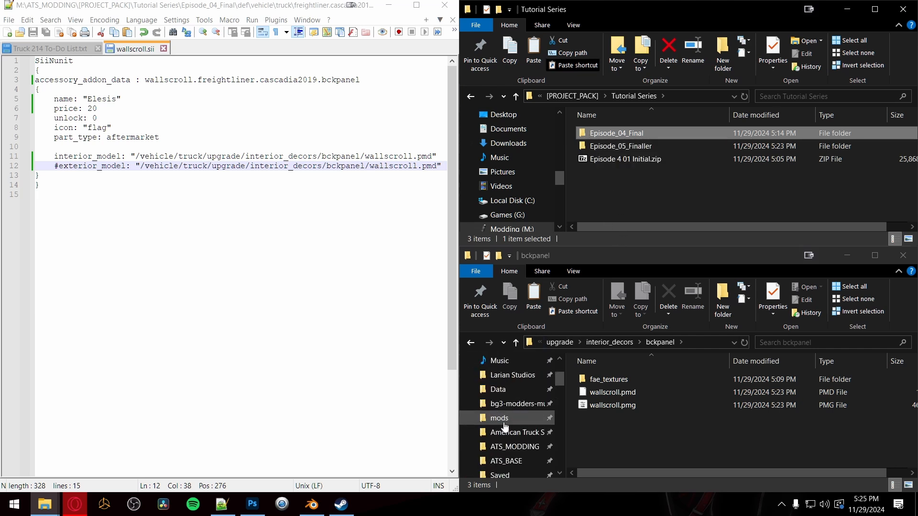
pyautogui.click(507, 432)
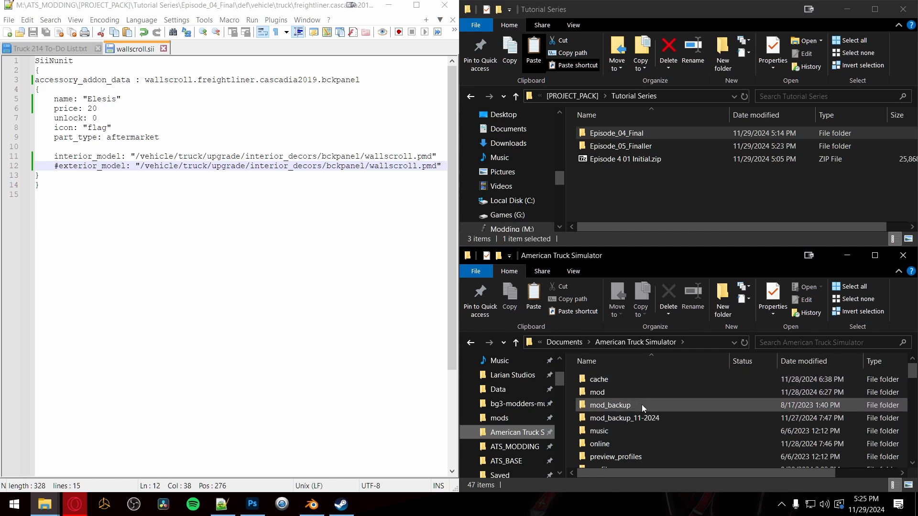
pyautogui.scroll(-2, 641, 405)
pyautogui.scroll(5, 639, 404)
pyautogui.click(564, 342)
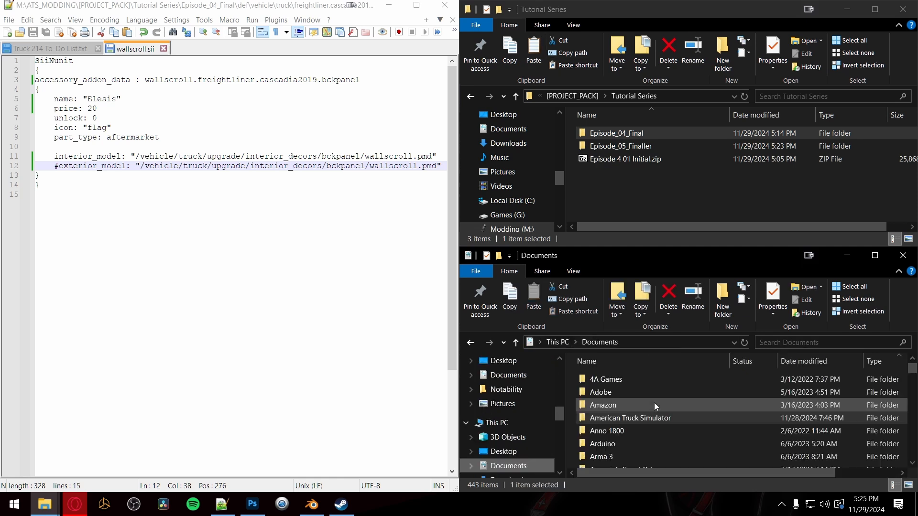
pyautogui.doubleClick(631, 418)
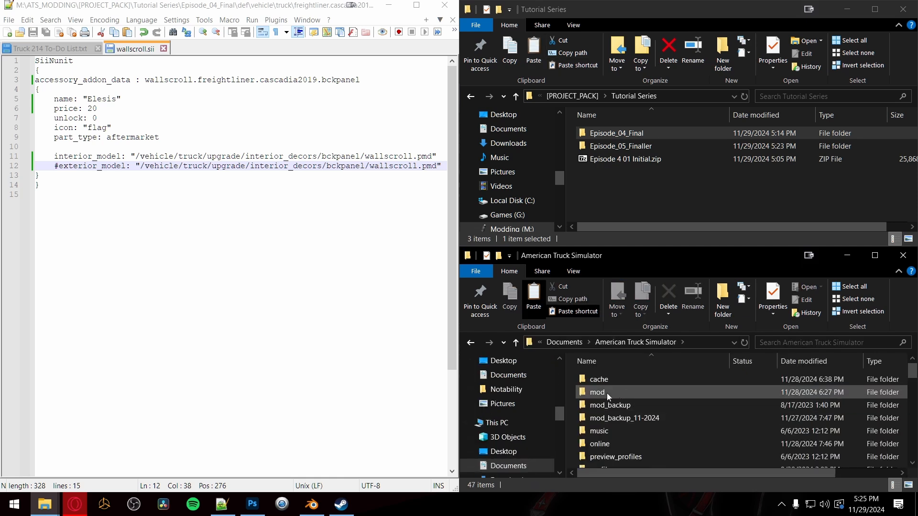
pyautogui.doubleClick(598, 393)
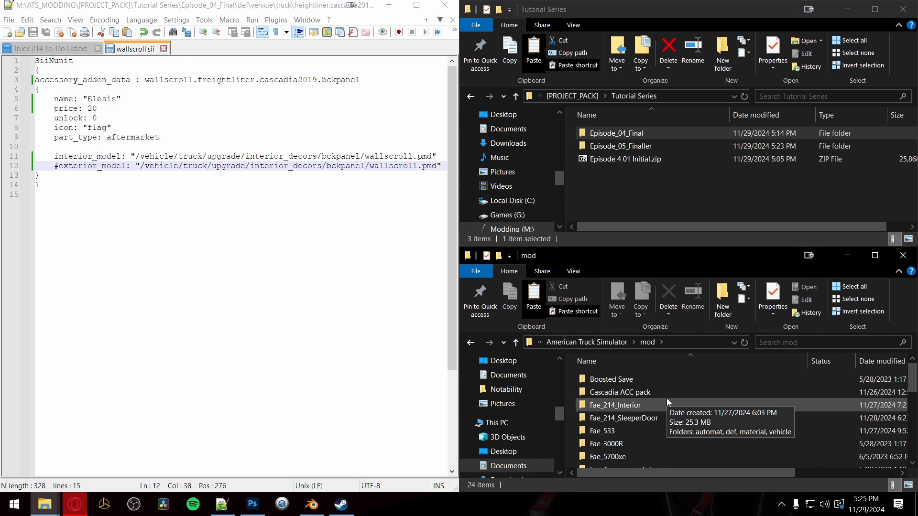
pyautogui.hotkey('ctrl', 'v')
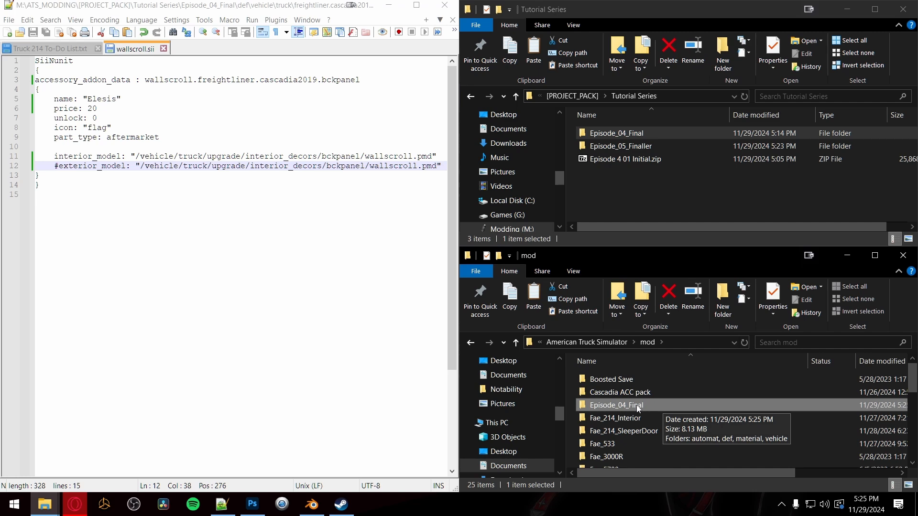
# Step: Minimize the text editor, the accessory and Tutorial Series folder windows, Steam and Photoshop to expose the desktop
pyautogui.click(328, 202)
pyautogui.click(388, 5)
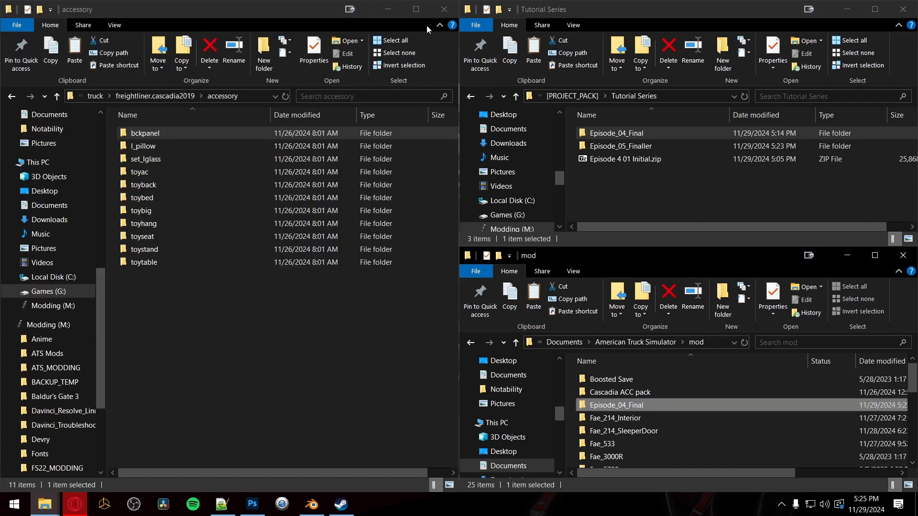
pyautogui.click(390, 10)
pyautogui.click(848, 10)
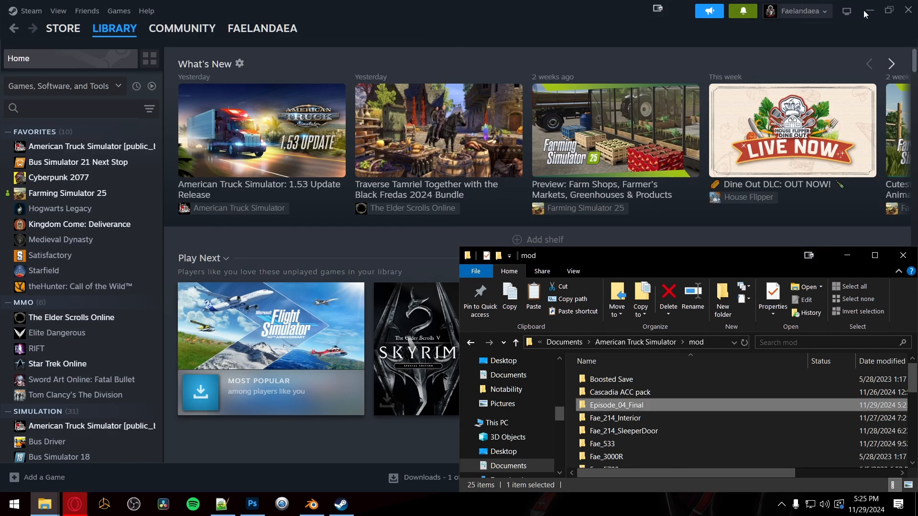
pyautogui.click(869, 11)
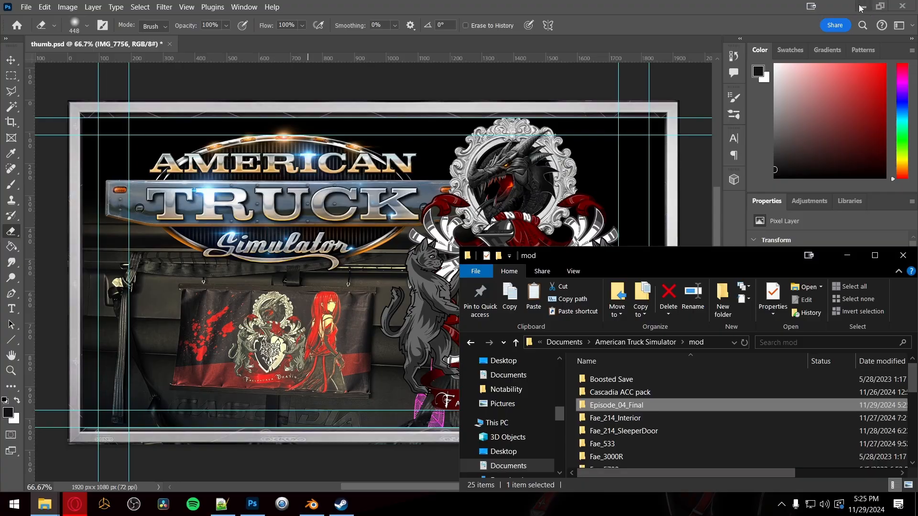
pyautogui.click(861, 7)
pyautogui.click(842, 11)
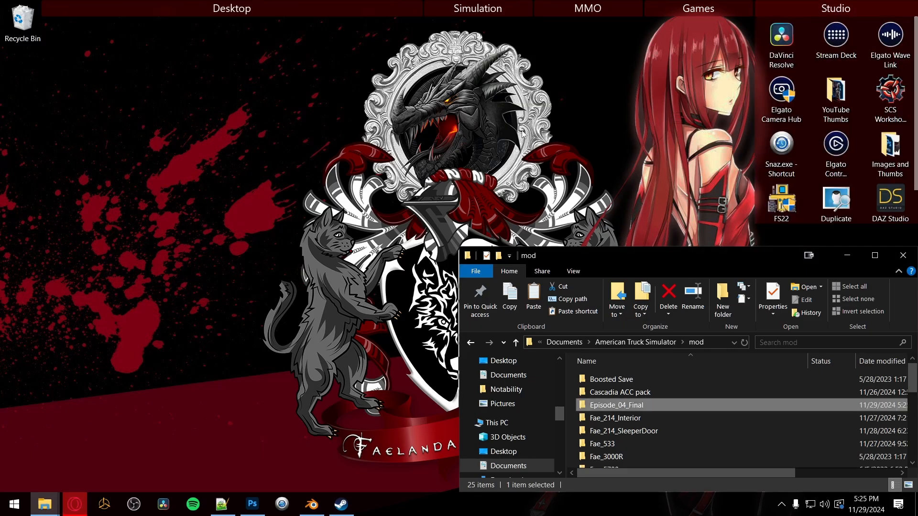
# Step: Empty the Recycle Bin, confirming the permanent deletion
pyautogui.rightClick(26, 19)
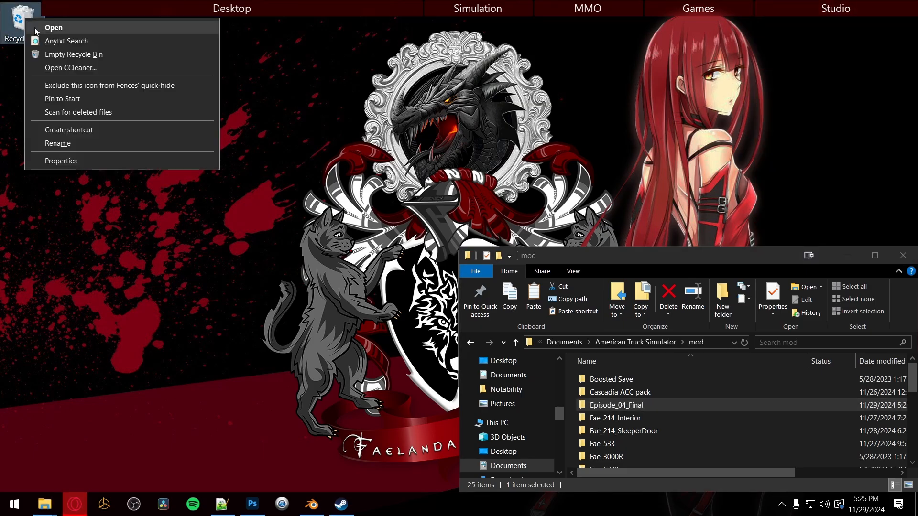
pyautogui.click(72, 54)
pyautogui.click(496, 289)
# Step: Launch American Truck Simulator from the desktop and acknowledge the advanced SDK features notice
pyautogui.moveTo(450, 39)
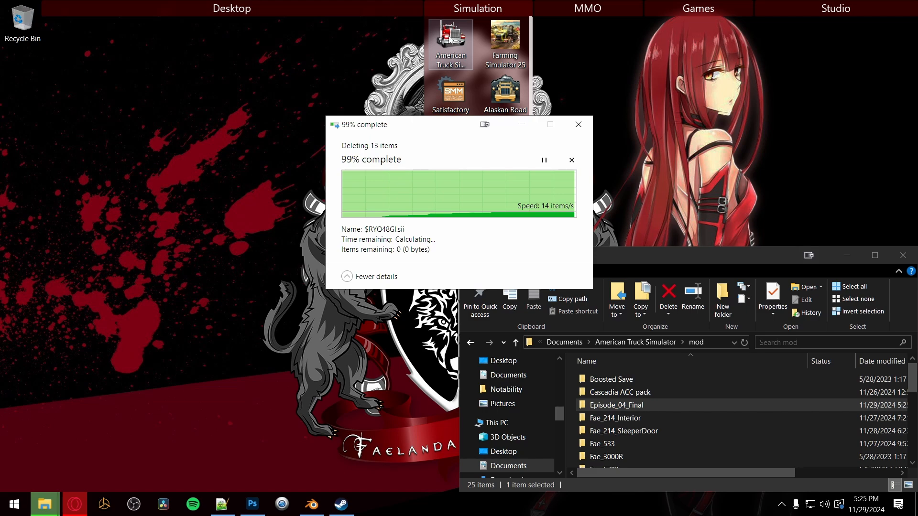
pyautogui.doubleClick(449, 40)
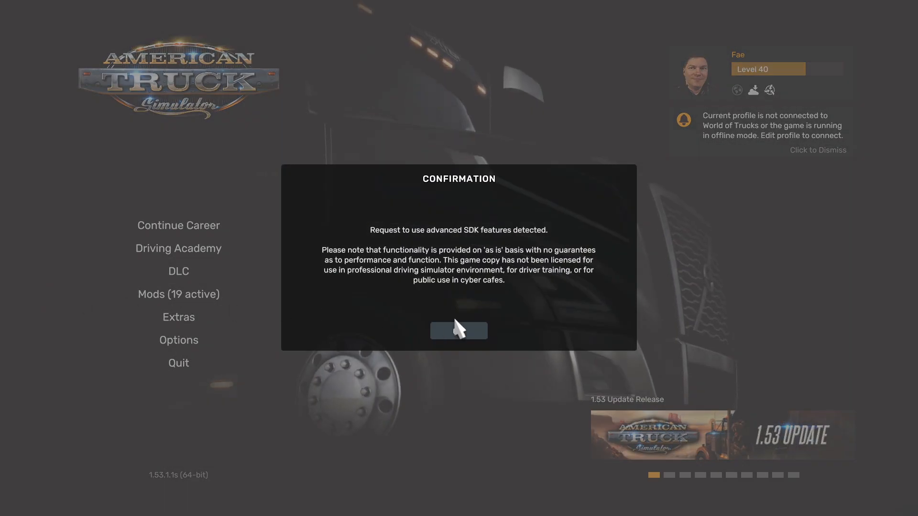
pyautogui.click(457, 329)
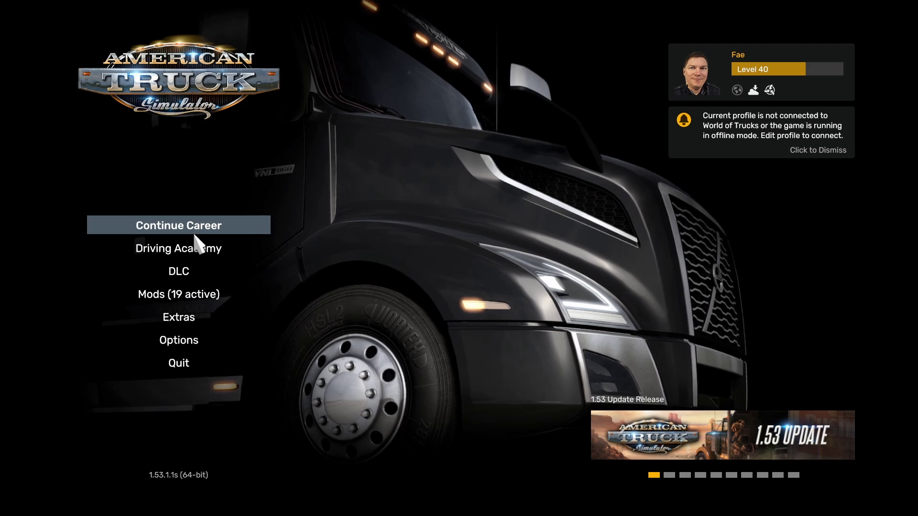
# Step: Activate the Episode_04_Final mod in the Mod Manager and confirm the changes
pyautogui.click(190, 295)
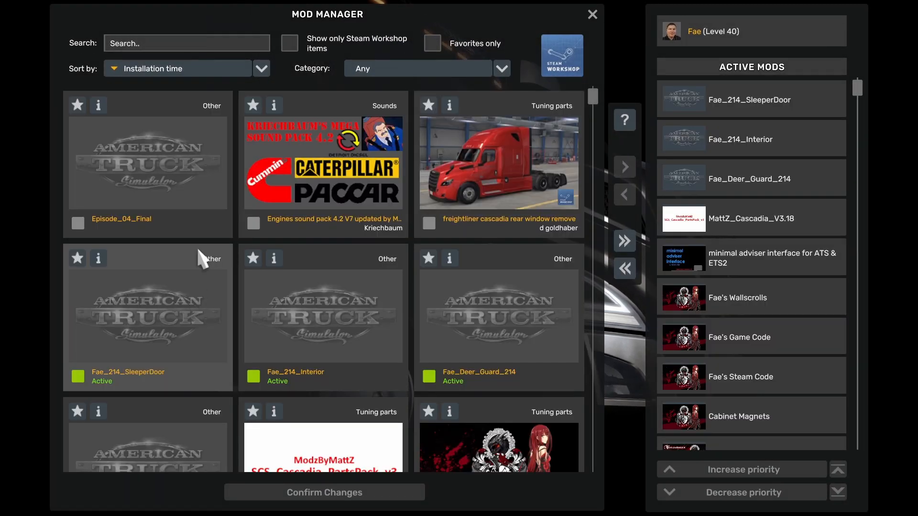
pyautogui.click(147, 166)
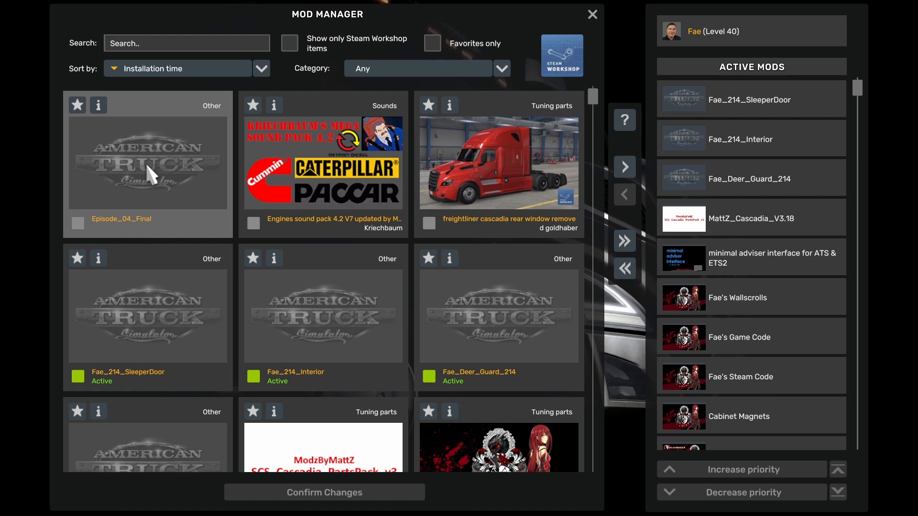
pyautogui.doubleClick(145, 159)
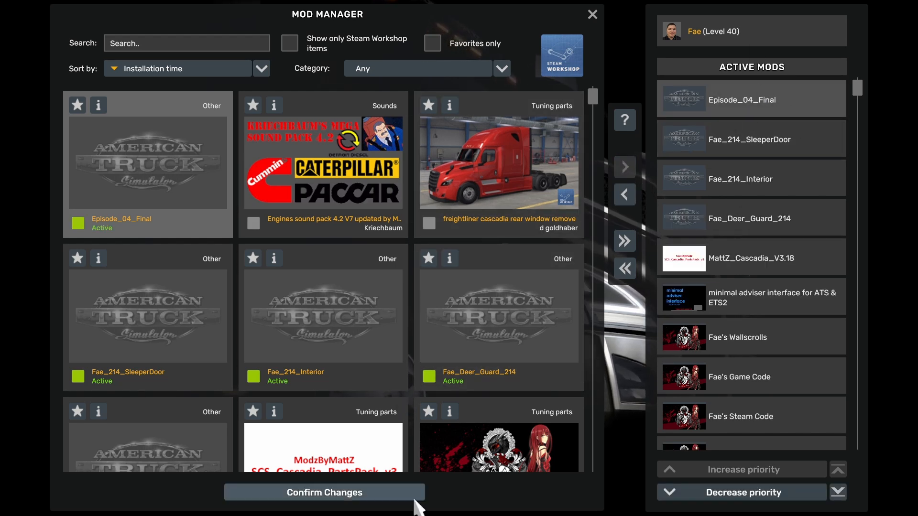
pyautogui.click(349, 497)
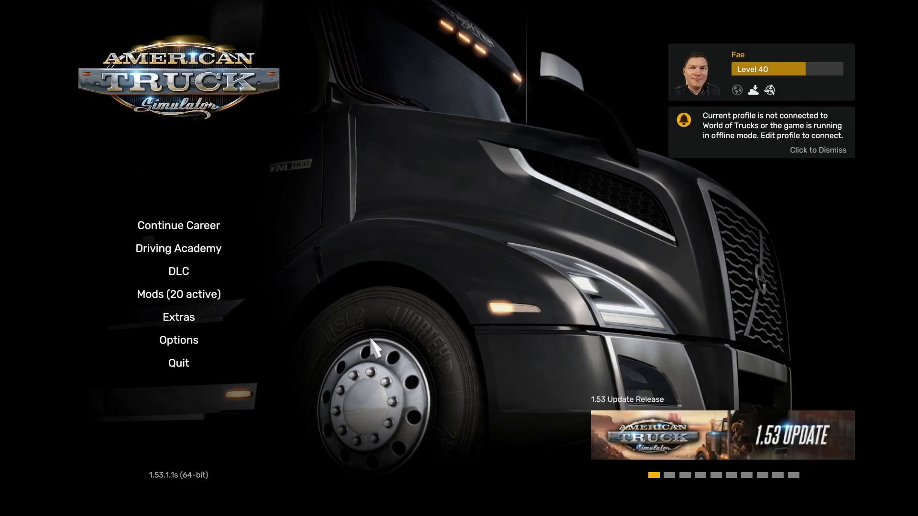
# Step: Continue the career and open the online purchase offers of the Freightliner truck dealer in Nebraska
pyautogui.click(230, 229)
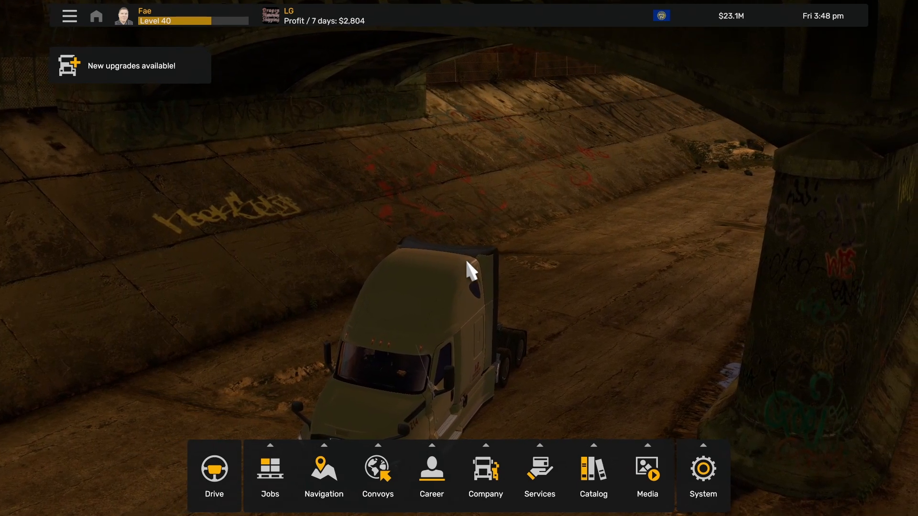
pyautogui.click(538, 481)
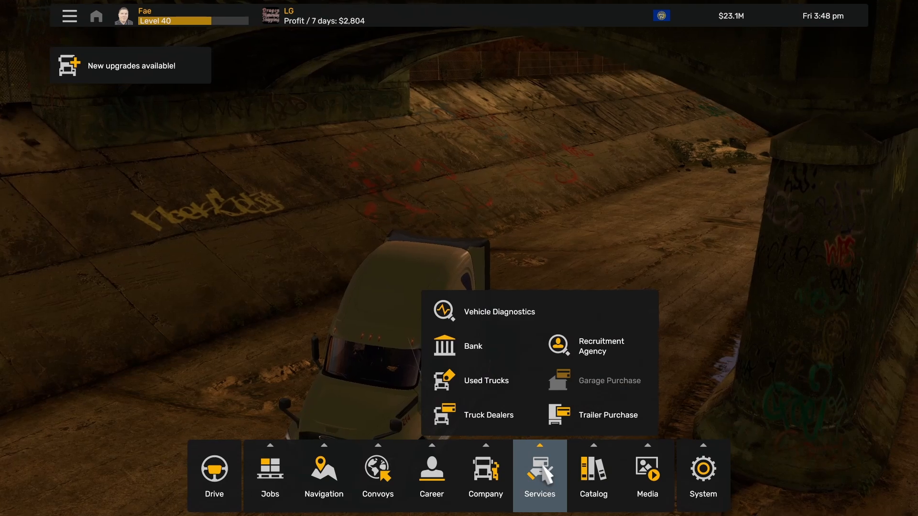
pyautogui.click(488, 422)
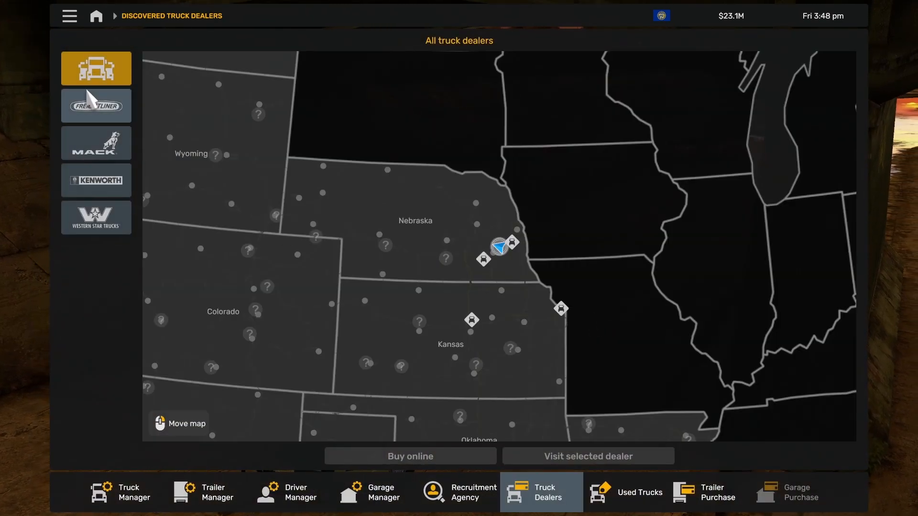
pyautogui.click(89, 108)
pyautogui.click(512, 243)
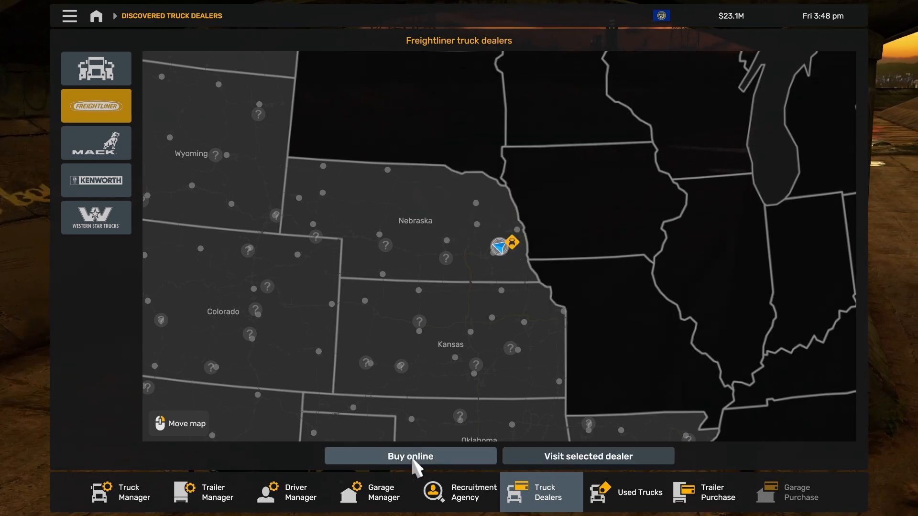
pyautogui.click(413, 458)
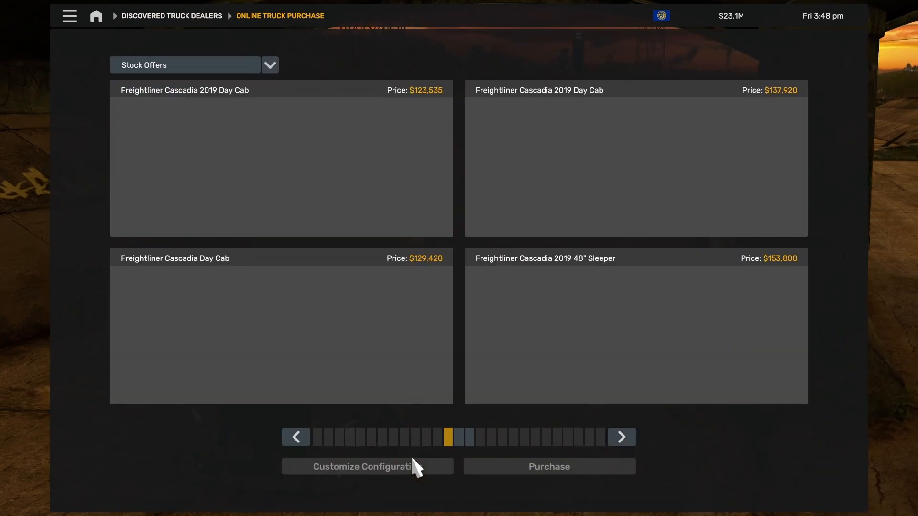
# Step: Choose the Freightliner Cascadia 2019 72" Sleeper RR from the stock offers and open its configuration for customizing
pyautogui.scroll(-2, 493, 292)
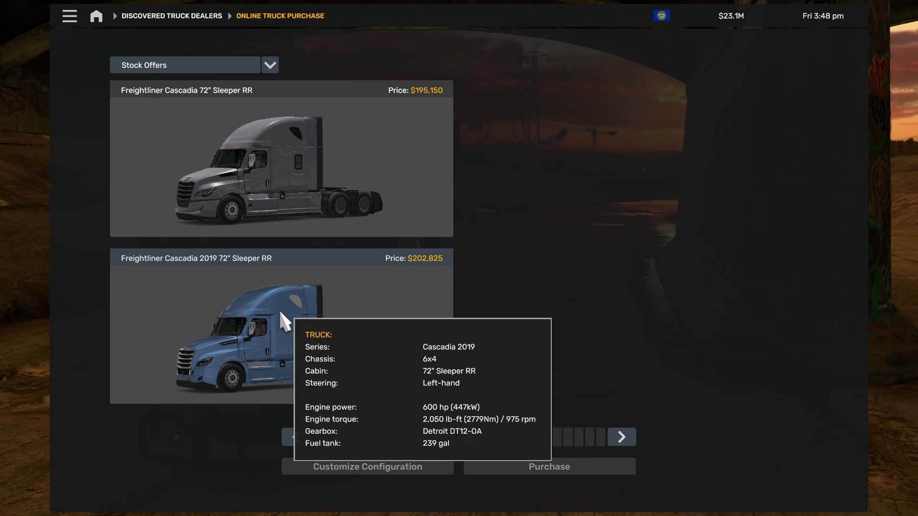
pyautogui.click(280, 311)
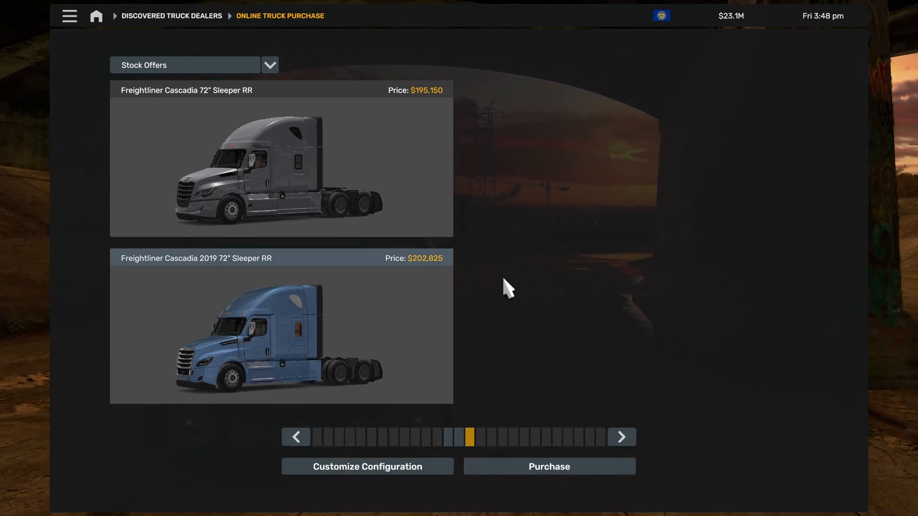
pyautogui.click(375, 471)
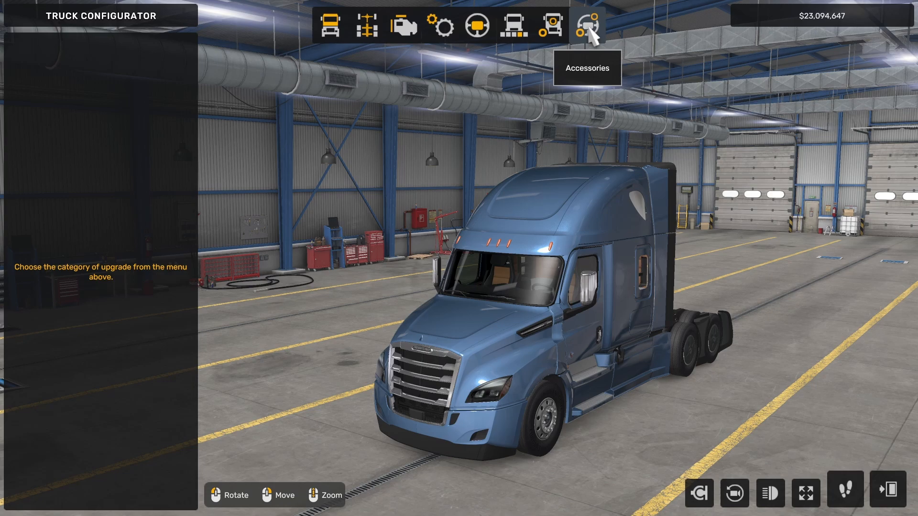
# Step: Add the Elesis wallscroll accessory to the back panel of the sleeper
pyautogui.click(588, 26)
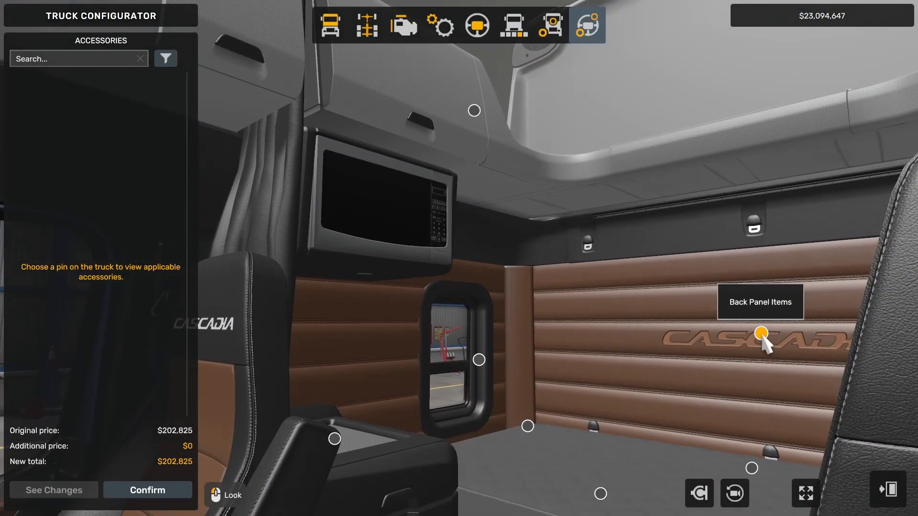
pyautogui.click(762, 334)
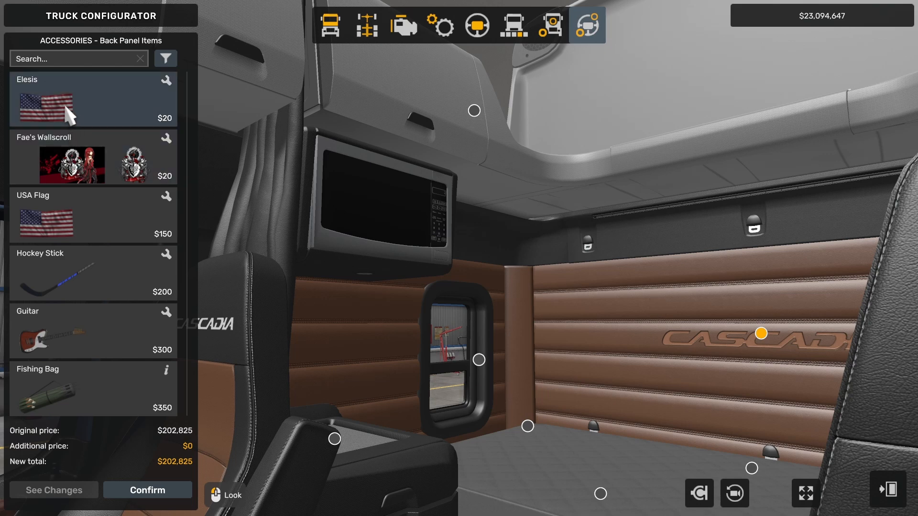
pyautogui.click(70, 114)
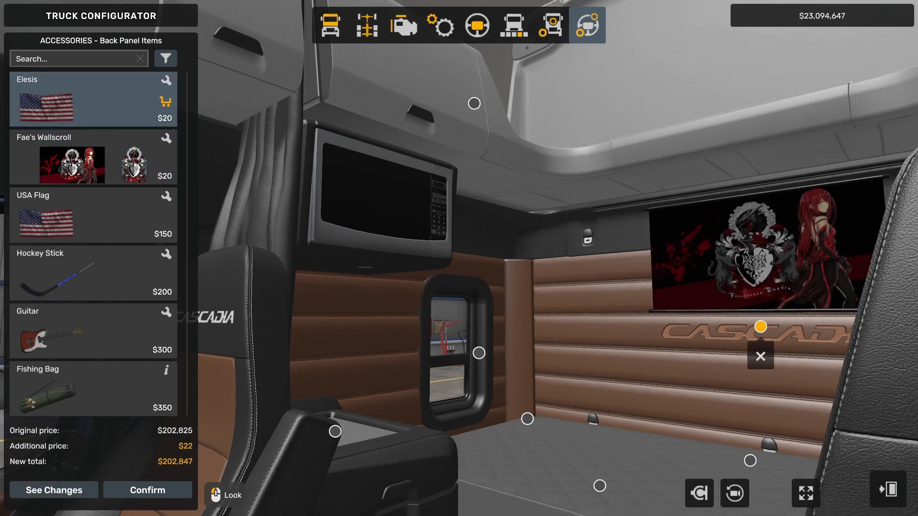
# Step: Check the enlarged developer console log for errors related to the wallscroll accessory, then close the console
pyautogui.press('`')
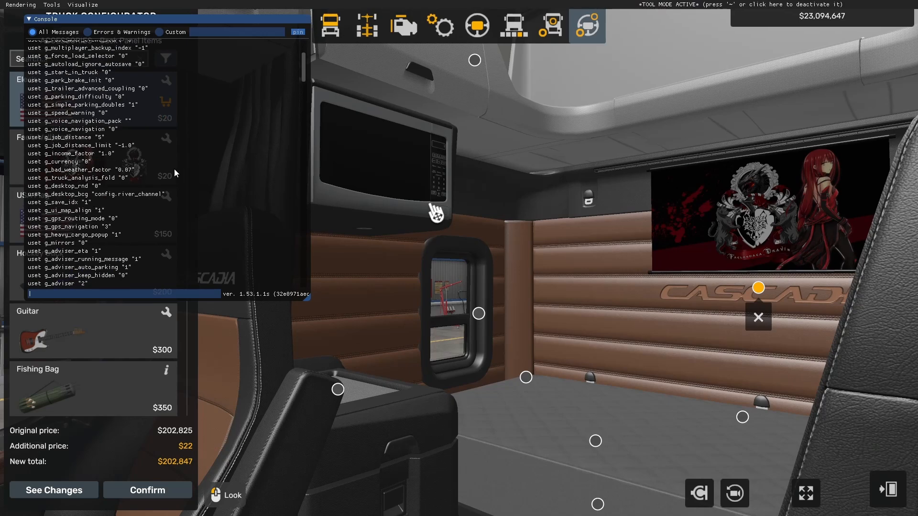
pyautogui.scroll(-10, 206, 217)
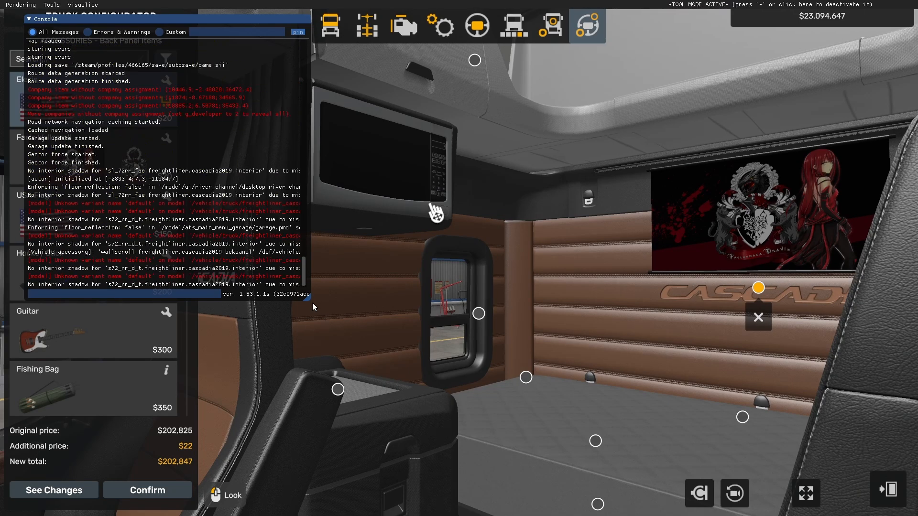
pyautogui.moveTo(309, 298); pyautogui.dragTo(905, 384)
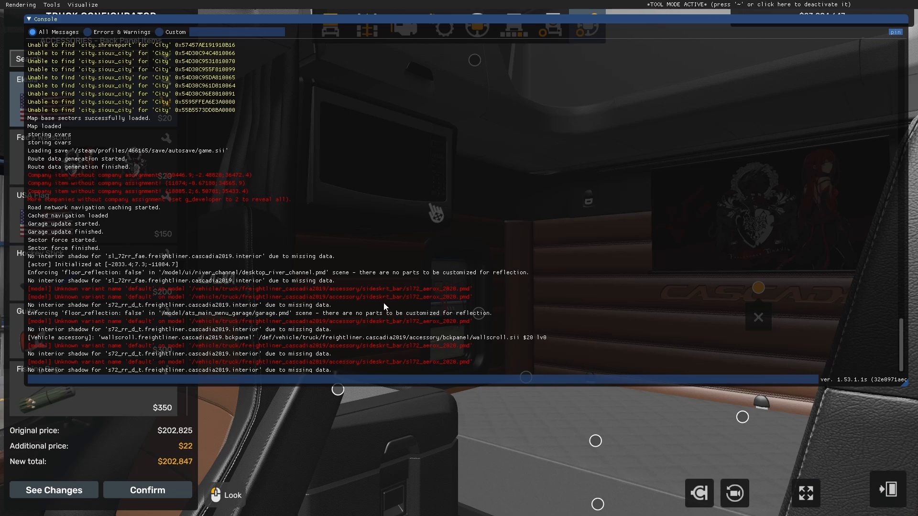
pyautogui.scroll(5, 262, 235)
pyautogui.scroll(-5, 263, 235)
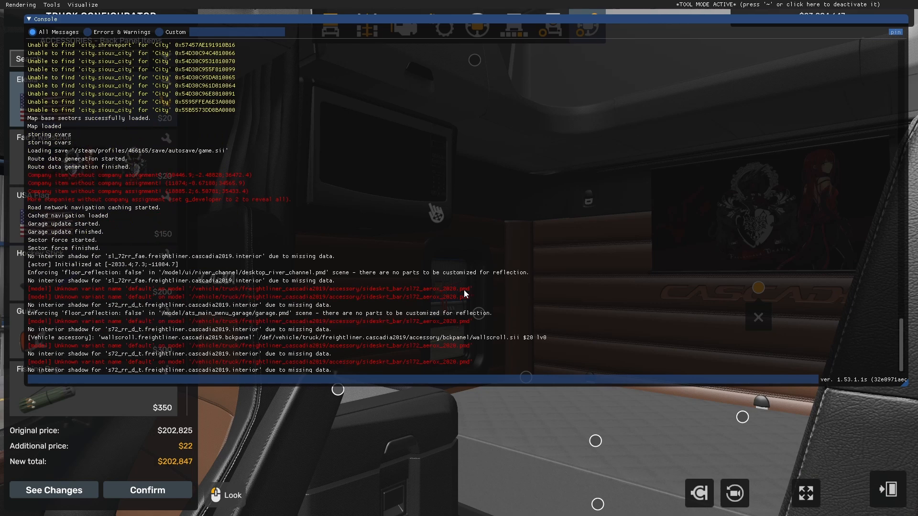
pyautogui.press('`')
# Step: Change the truck's interior to 2025 Standard
pyautogui.moveTo(739, 250); pyautogui.dragTo(740, 232)
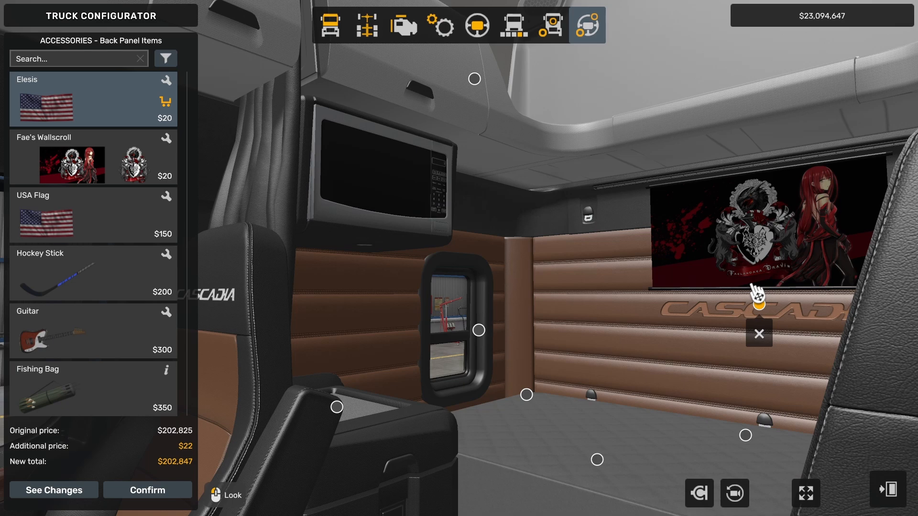
pyautogui.moveTo(611, 294); pyautogui.dragTo(598, 138)
pyautogui.click(477, 27)
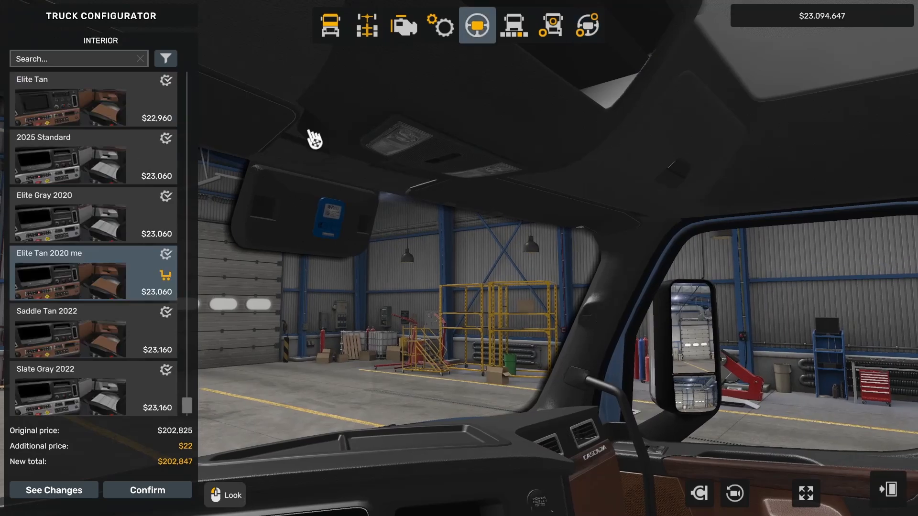
pyautogui.click(88, 160)
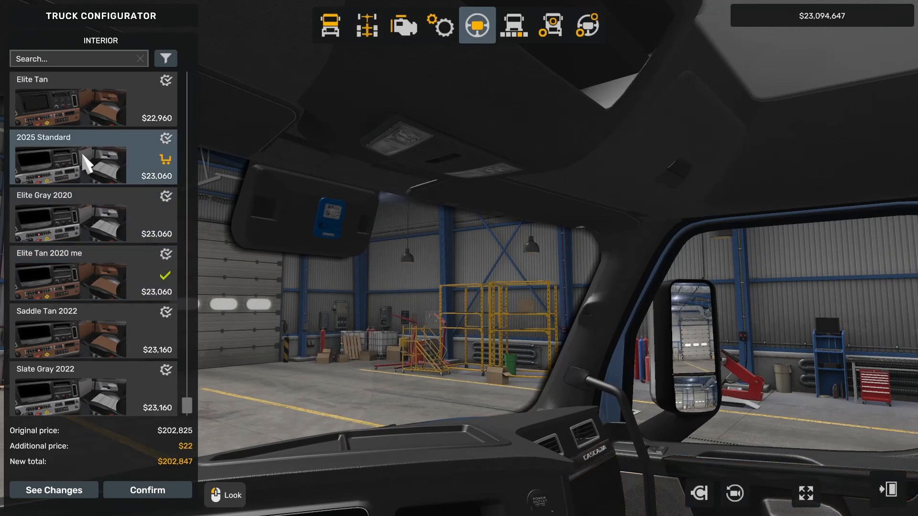
# Step: Examine the wallscroll on the sleeper's back wall and compare it with the real-life photo IMG_7756.JPG
pyautogui.moveTo(549, 232); pyautogui.dragTo(204, 256)
pyautogui.moveTo(574, 268); pyautogui.dragTo(191, 263)
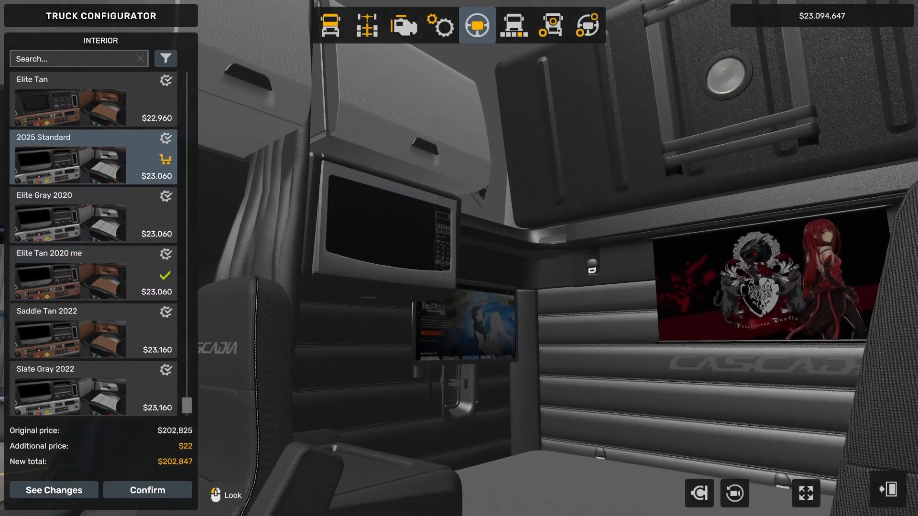
pyautogui.moveTo(521, 248); pyautogui.dragTo(514, 304)
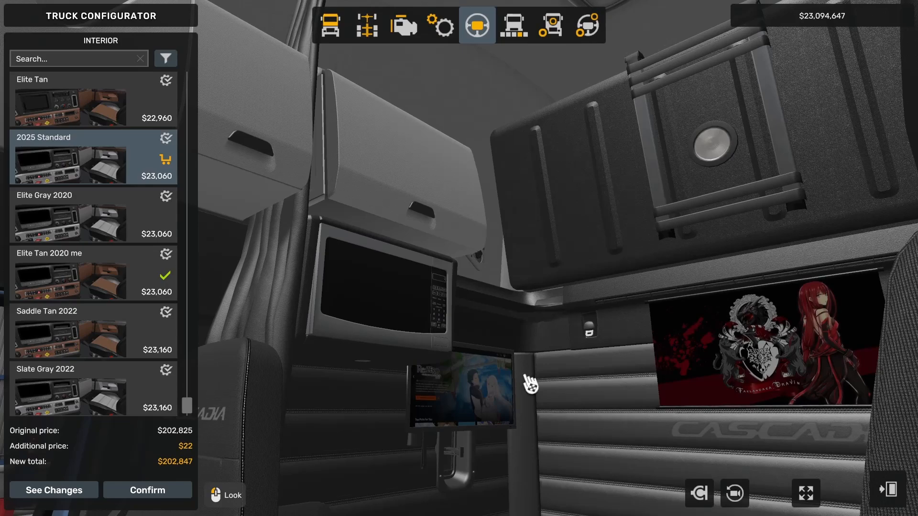
pyautogui.moveTo(529, 383); pyautogui.dragTo(604, 255)
pyautogui.hotkey('alt', 'Tab')
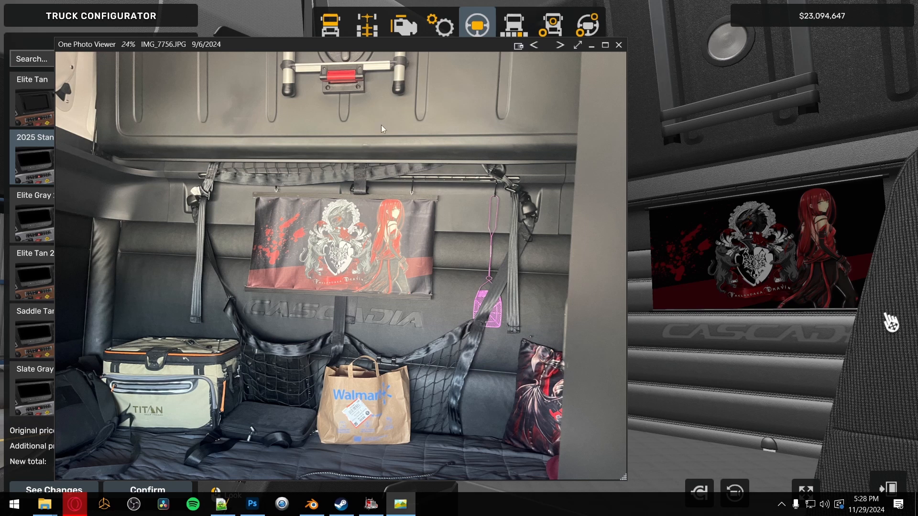
pyautogui.hotkey('alt', 'Tab')
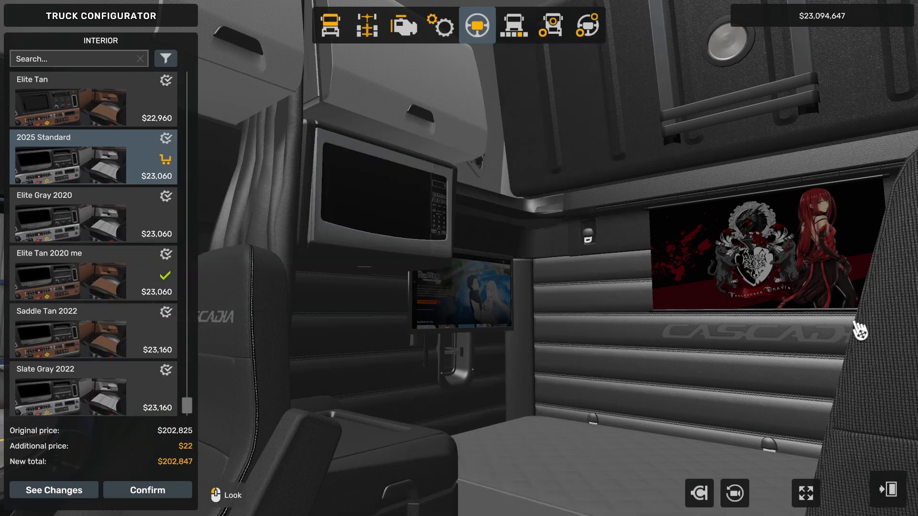
# Step: Look around the cab from the driver's seat and view the sleeper with its accessory pins shown
pyautogui.moveTo(569, 223); pyautogui.dragTo(507, 235)
pyautogui.moveTo(842, 275); pyautogui.dragTo(668, 283)
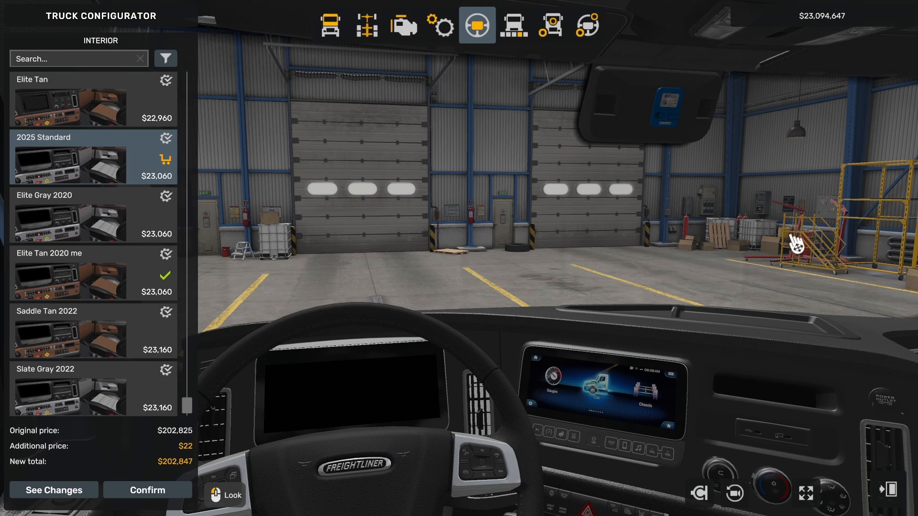
pyautogui.moveTo(870, 236); pyautogui.dragTo(489, 366)
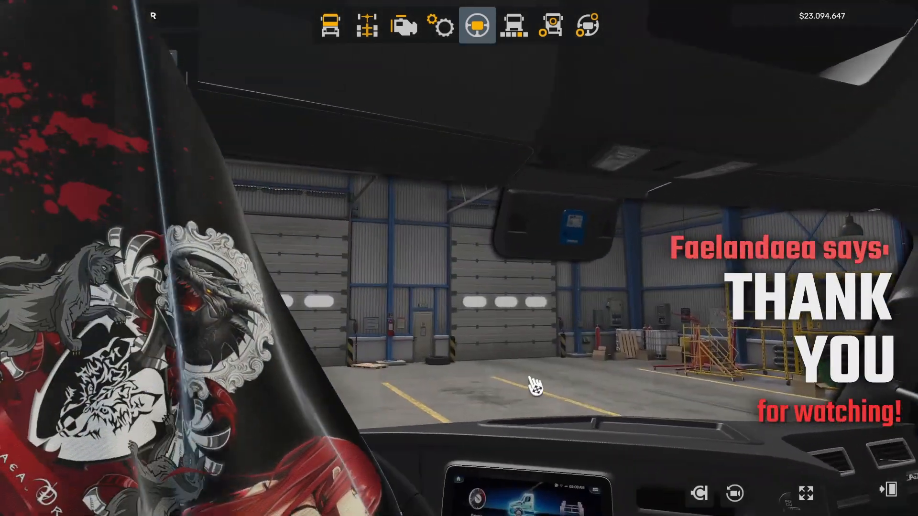
pyautogui.moveTo(536, 385); pyautogui.dragTo(669, 378)
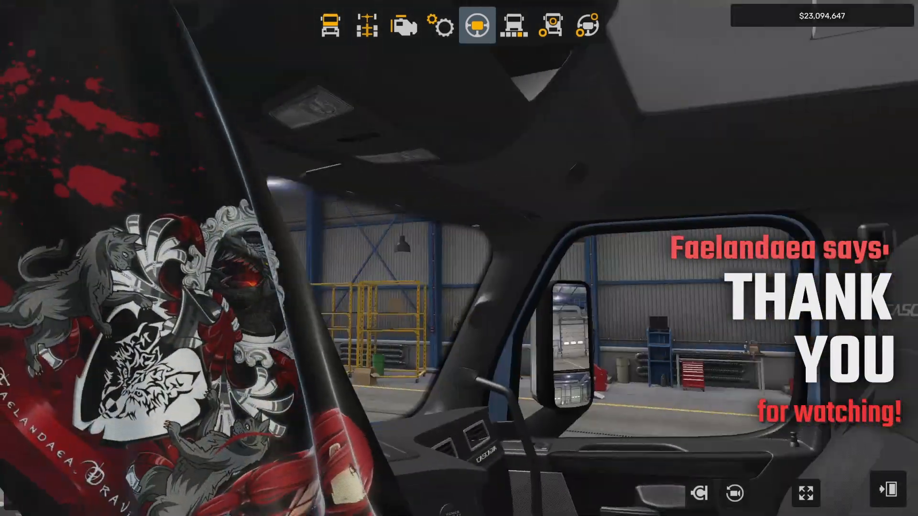
pyautogui.click(587, 25)
pyautogui.moveTo(688, 334); pyautogui.dragTo(615, 322)
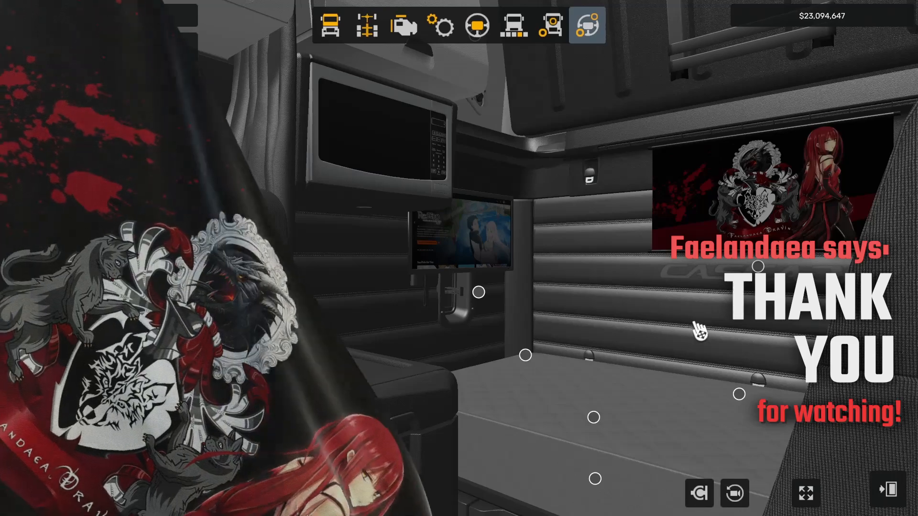